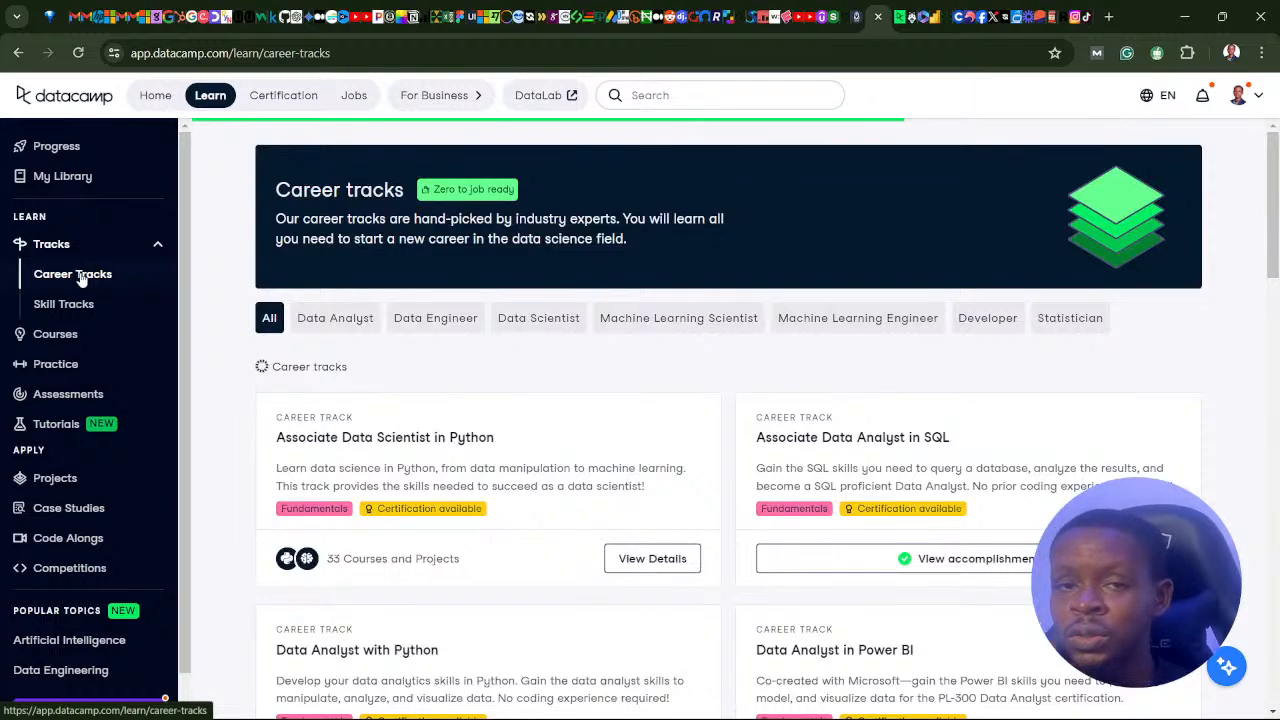
- Open the Data Analyst in Power BI career track and expand its course list to show all content
{"action": "scroll", "coordinate": [795, 390], "scroll_direction": "down", "scroll_amount": 2}
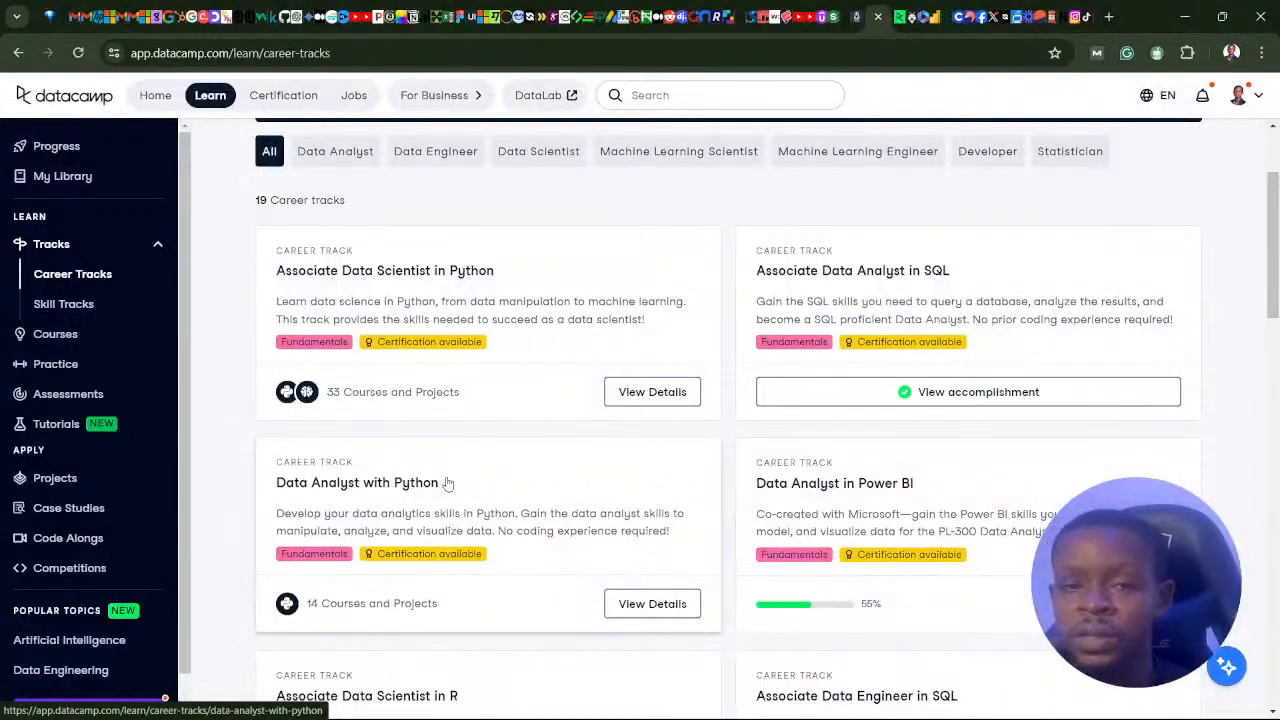
{"action": "left_click", "coordinate": [820, 490]}
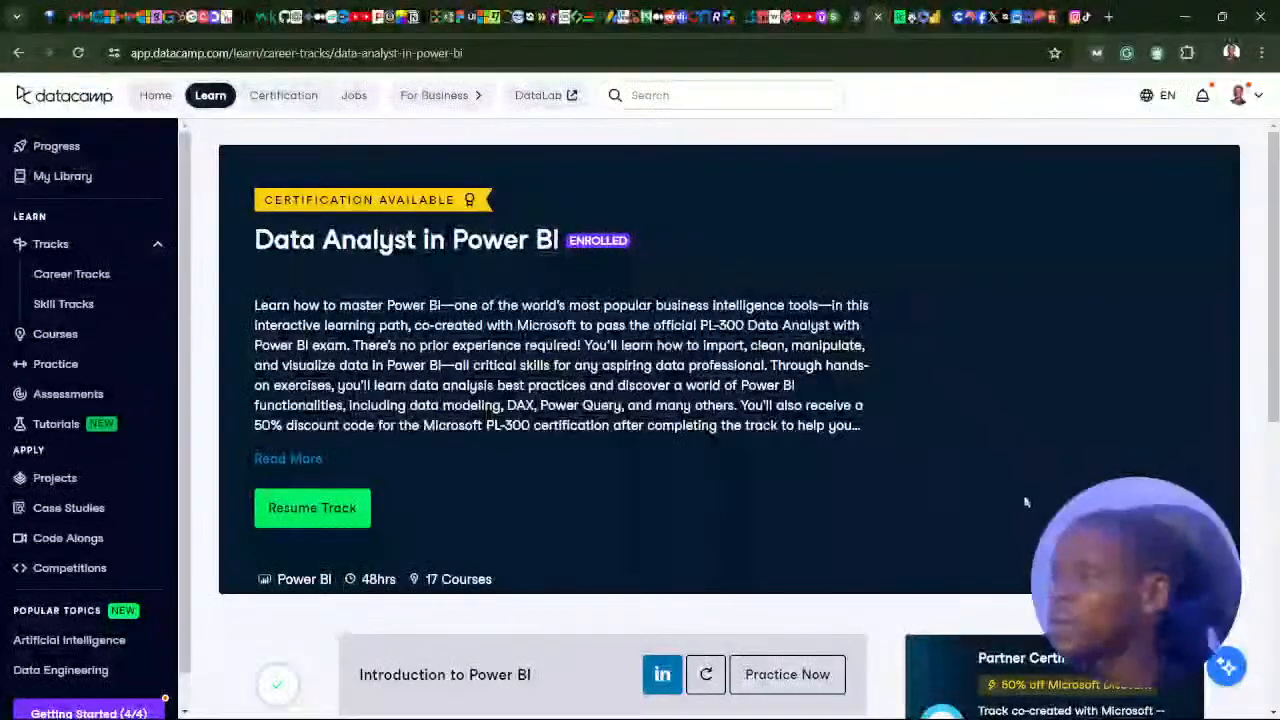
{"action": "scroll", "coordinate": [881, 414], "scroll_direction": "down", "scroll_amount": 6}
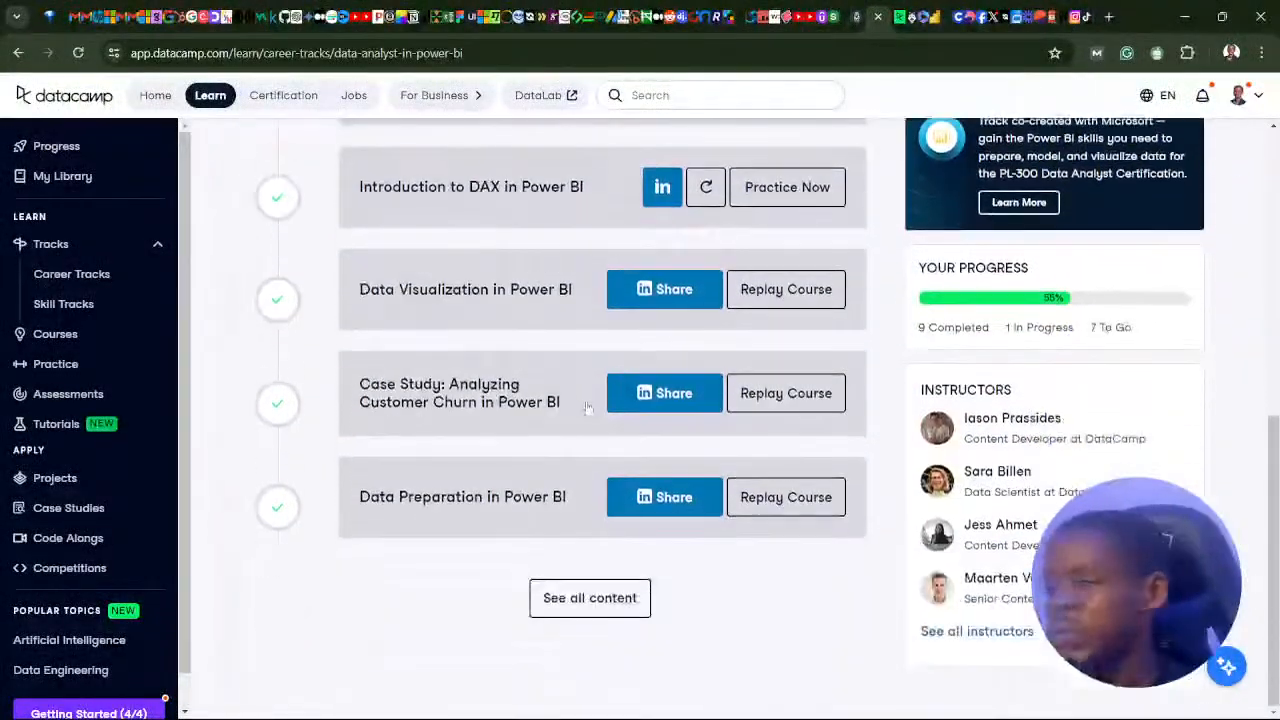
{"action": "left_click", "coordinate": [590, 603]}
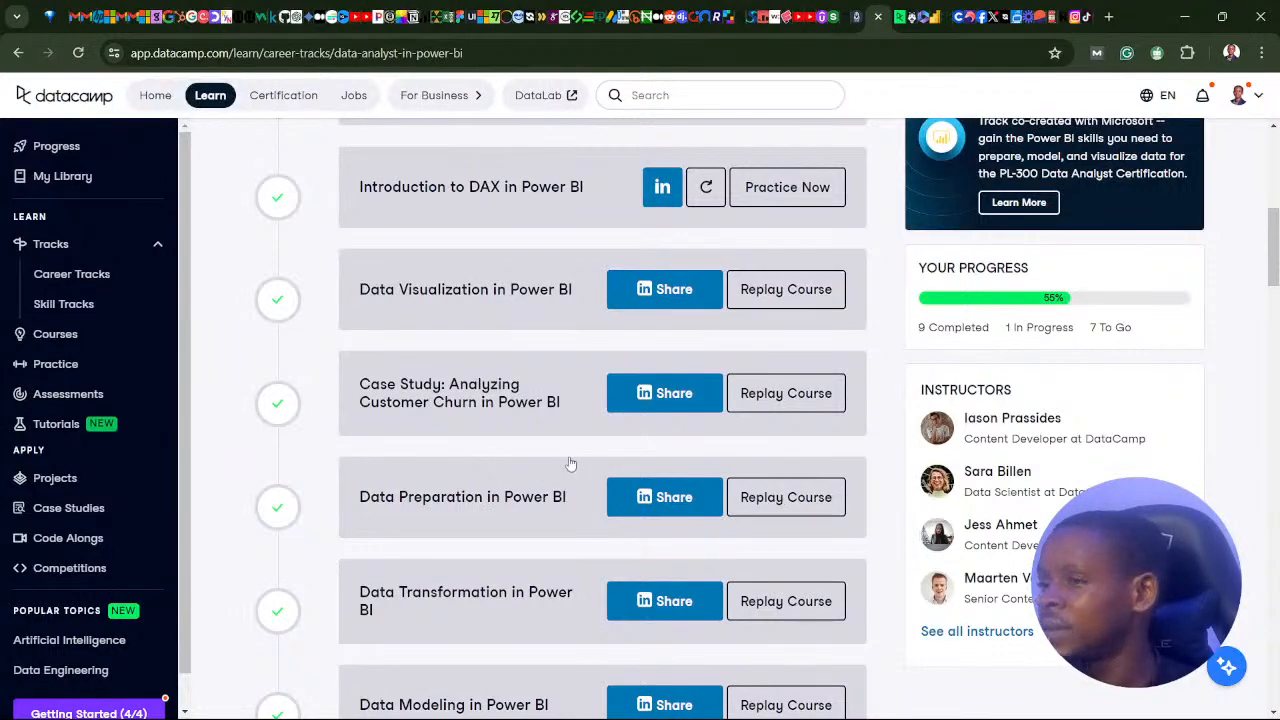
- Review the track's course list from Introduction to Power BI through DAX Functions in Power BI
{"action": "scroll", "coordinate": [600, 435], "scroll_direction": "down", "scroll_amount": 3}
{"action": "scroll", "coordinate": [595, 427], "scroll_direction": "down", "scroll_amount": 2}
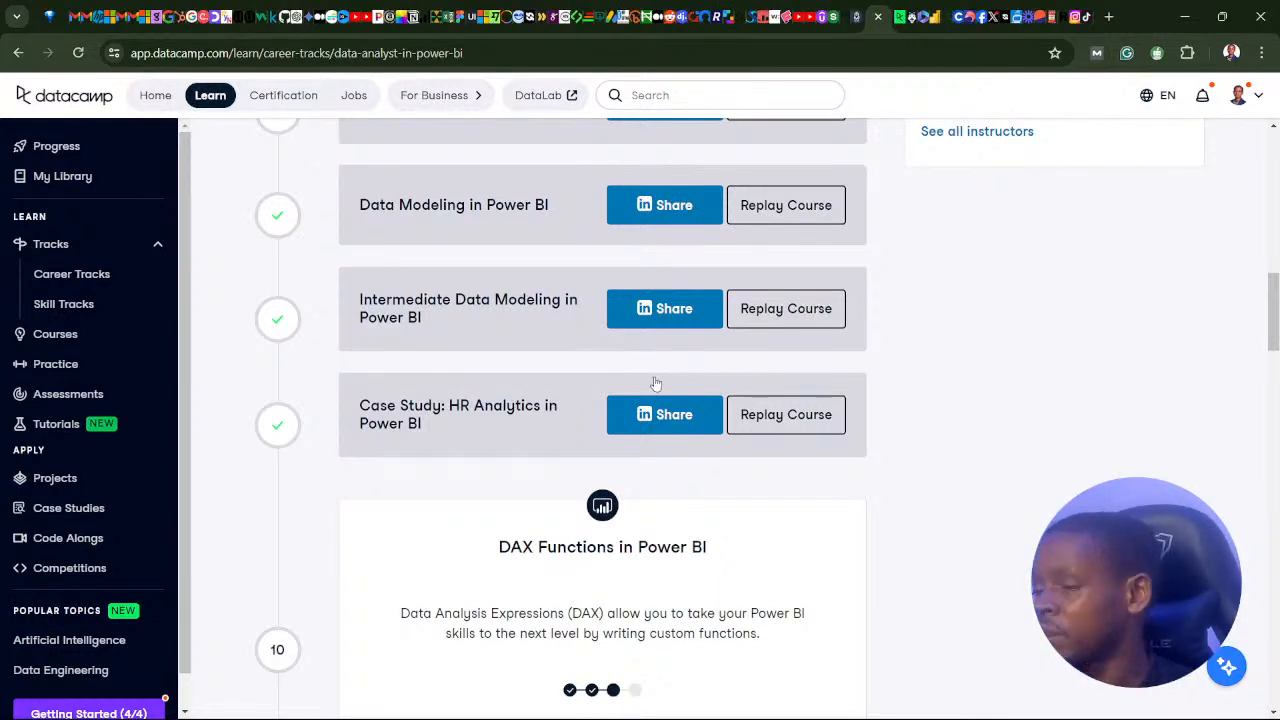
{"action": "scroll", "coordinate": [654, 380], "scroll_direction": "down", "scroll_amount": 1}
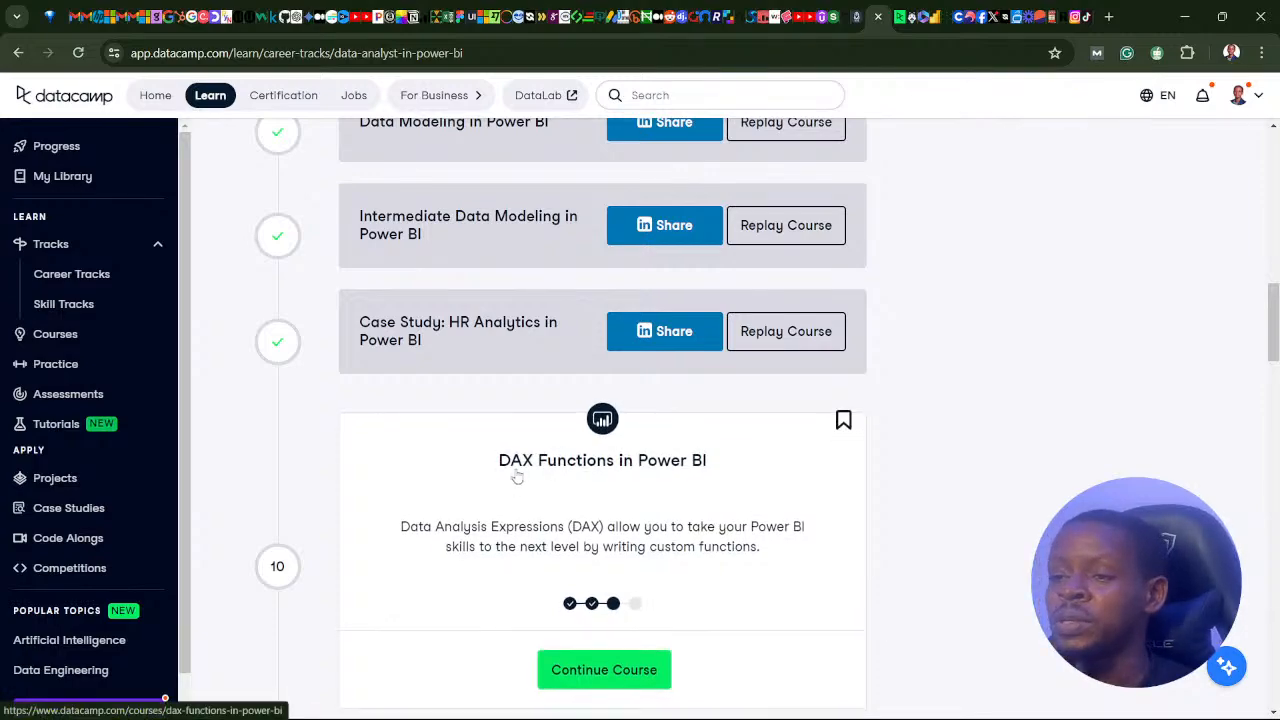
{"action": "scroll", "coordinate": [531, 456], "scroll_direction": "up", "scroll_amount": 12}
{"action": "scroll", "coordinate": [449, 355], "scroll_direction": "down", "scroll_amount": 3}
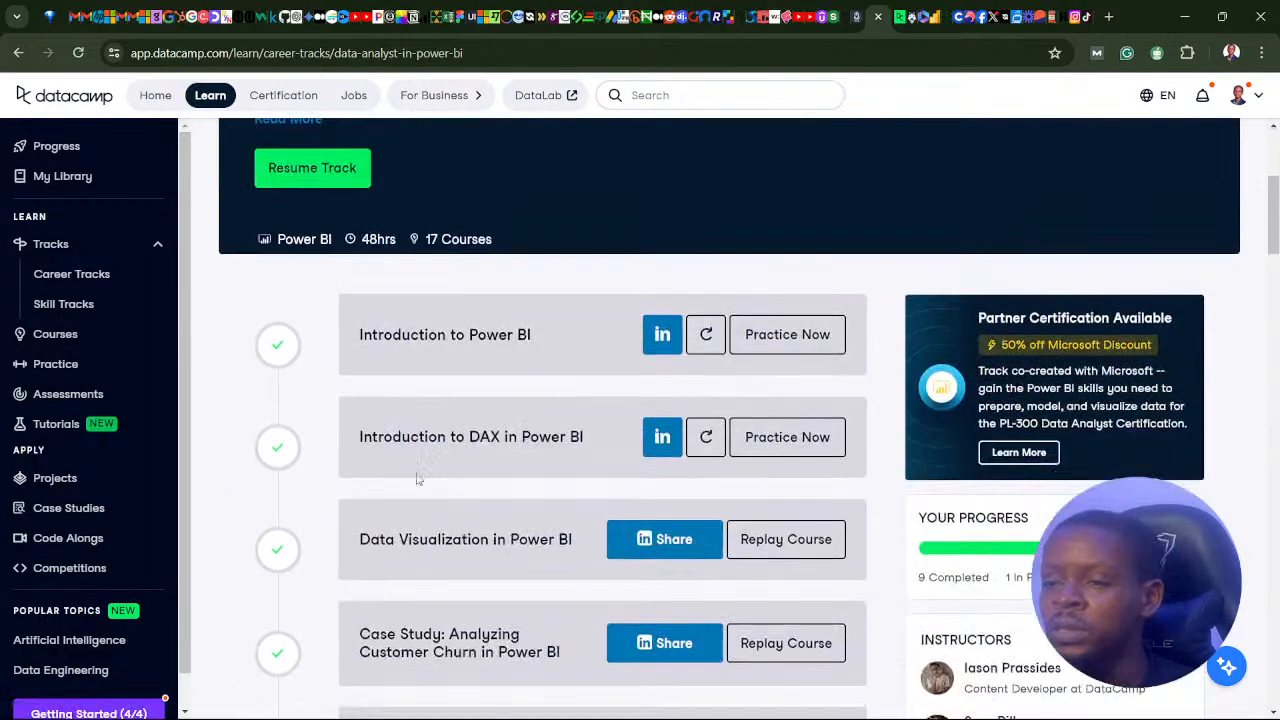
{"action": "scroll", "coordinate": [528, 352], "scroll_direction": "down", "scroll_amount": 2}
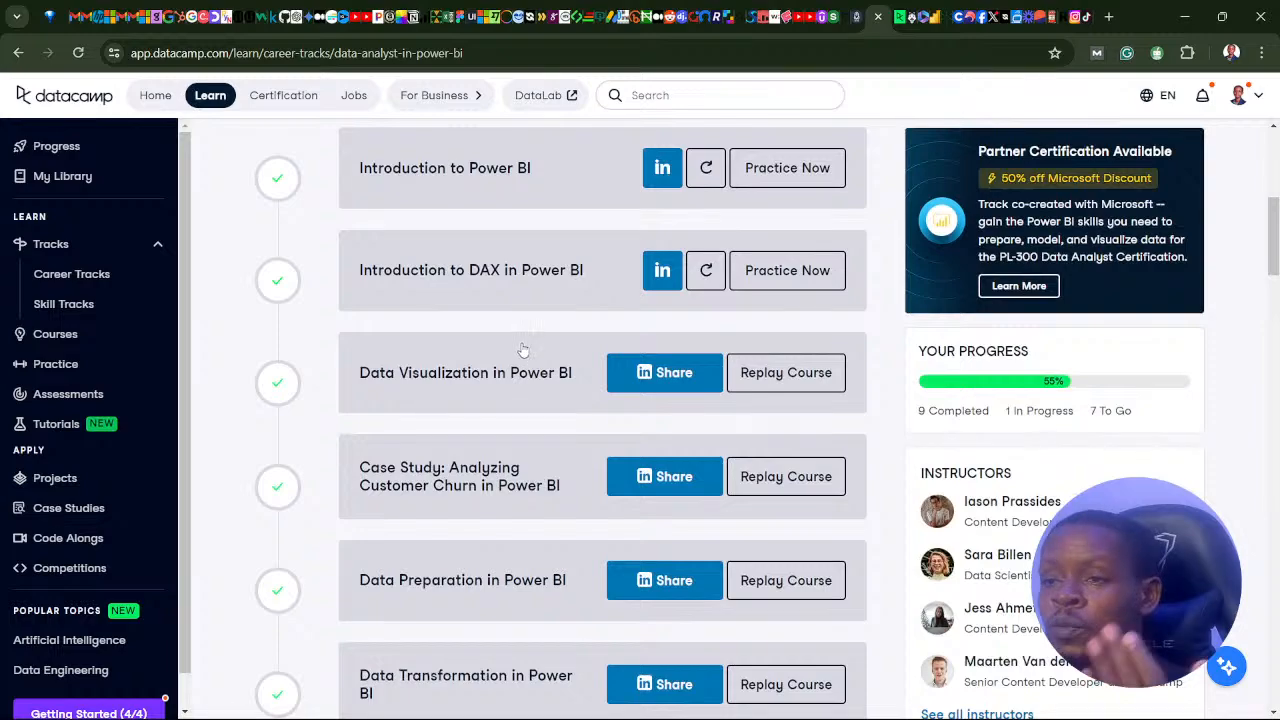
{"action": "scroll", "coordinate": [479, 328], "scroll_direction": "down", "scroll_amount": 2}
{"action": "scroll", "coordinate": [476, 335], "scroll_direction": "up", "scroll_amount": 1}
{"action": "scroll", "coordinate": [474, 340], "scroll_direction": "down", "scroll_amount": 5}
{"action": "scroll", "coordinate": [472, 348], "scroll_direction": "up", "scroll_amount": 6}
{"action": "scroll", "coordinate": [465, 344], "scroll_direction": "up", "scroll_amount": 1}
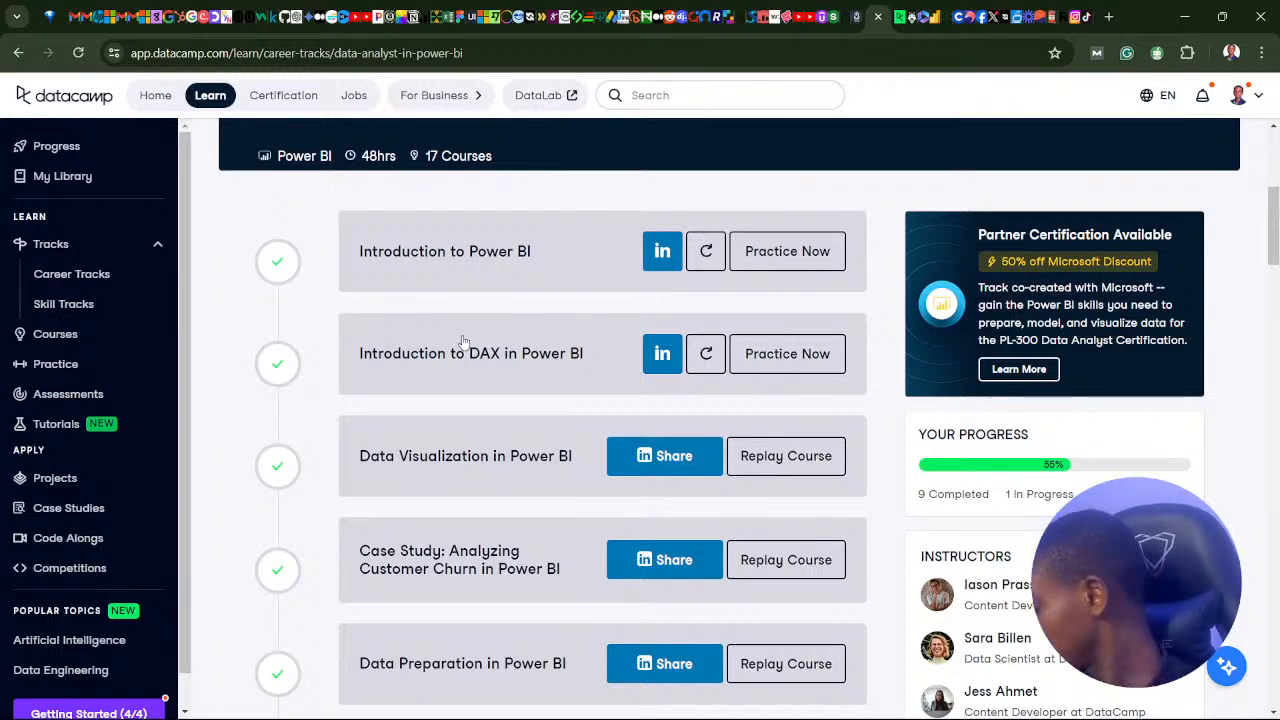
{"action": "scroll", "coordinate": [448, 432], "scroll_direction": "down", "scroll_amount": 2}
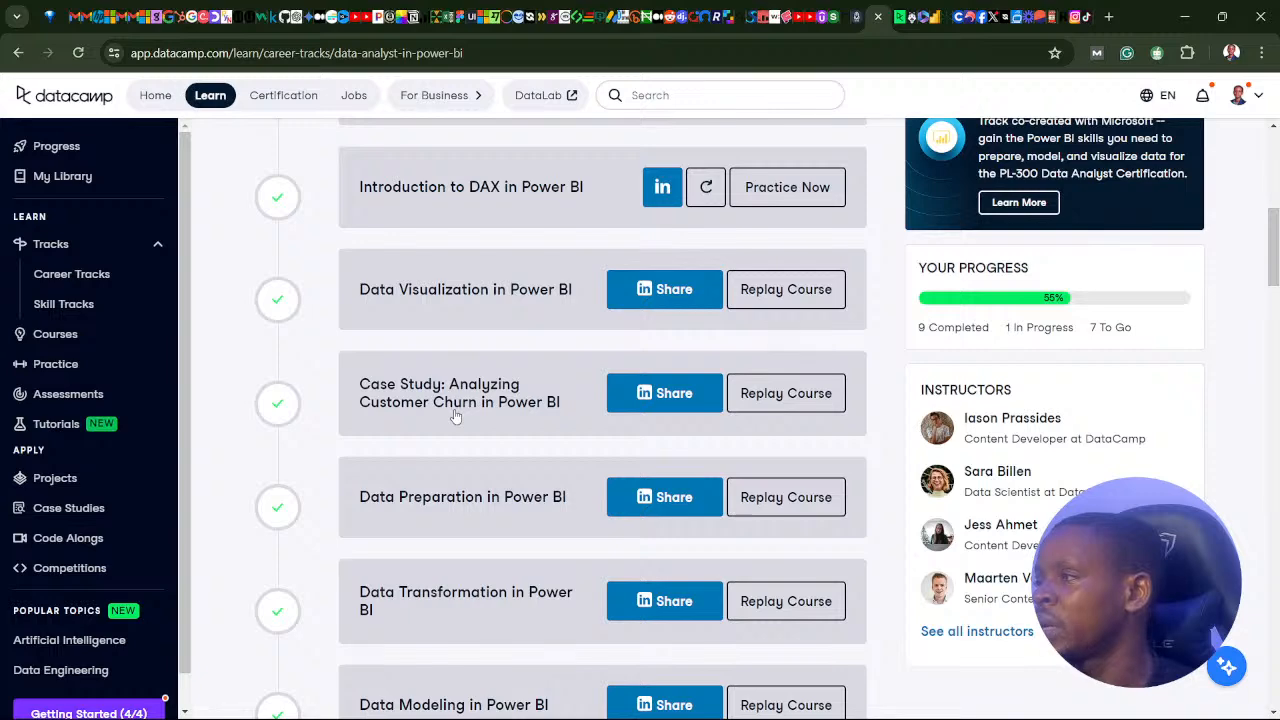
{"action": "scroll", "coordinate": [455, 417], "scroll_direction": "down", "scroll_amount": 4}
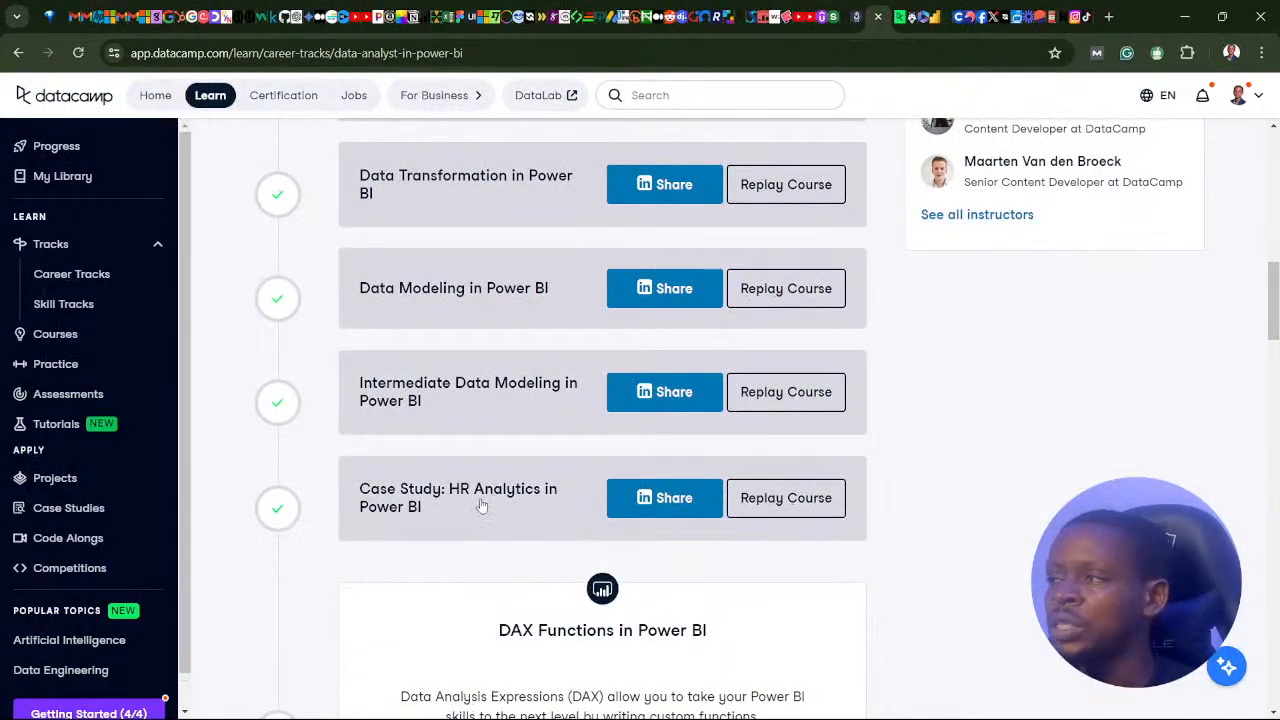
{"action": "scroll", "coordinate": [495, 480], "scroll_direction": "down", "scroll_amount": 1}
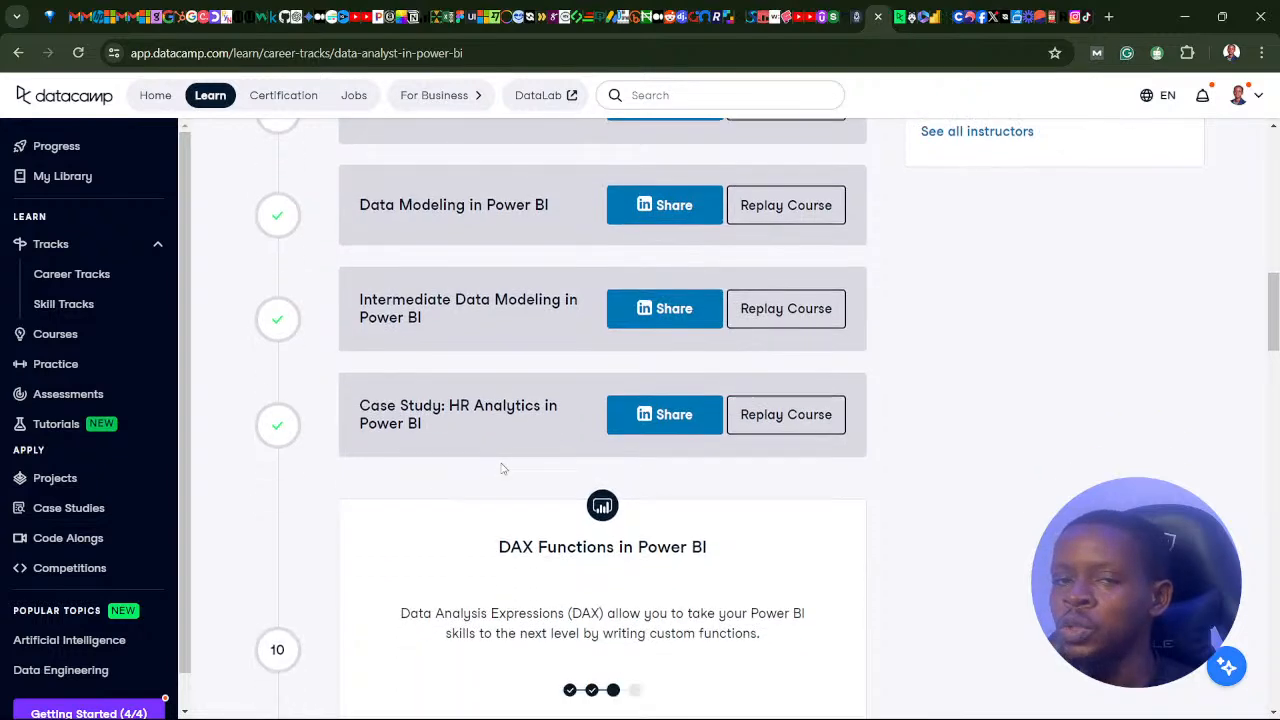
{"action": "scroll", "coordinate": [503, 468], "scroll_direction": "up", "scroll_amount": 6}
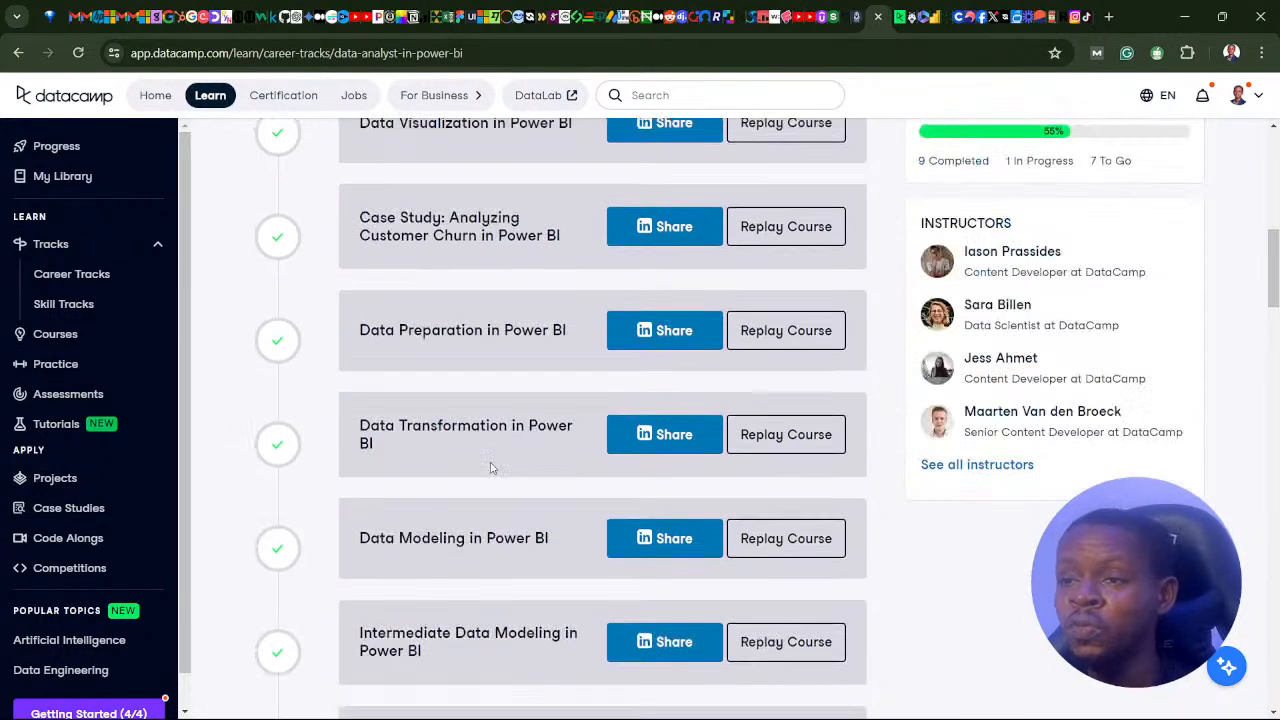
{"action": "scroll", "coordinate": [458, 205], "scroll_direction": "down", "scroll_amount": 1}
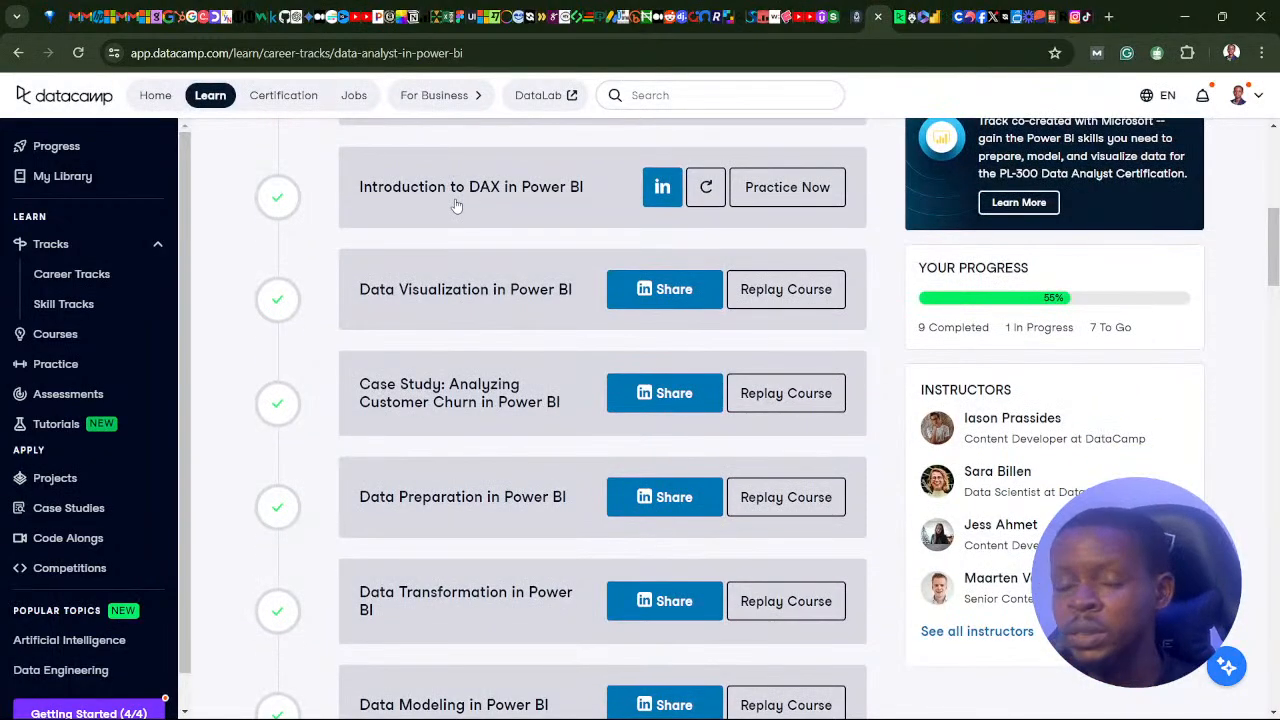
{"action": "scroll", "coordinate": [456, 205], "scroll_direction": "down", "scroll_amount": 7}
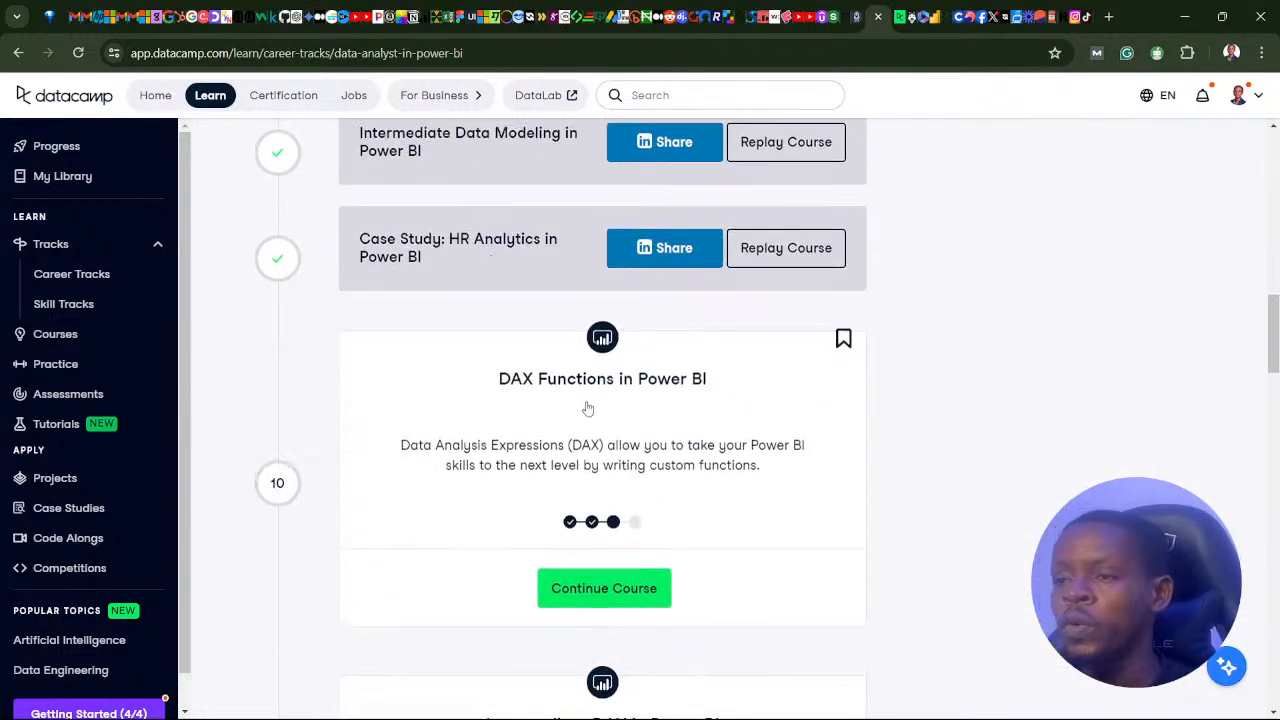
- Open the DAX Functions in Power BI course and show the chapter details of DAX and Measures
{"action": "left_click", "coordinate": [592, 521]}
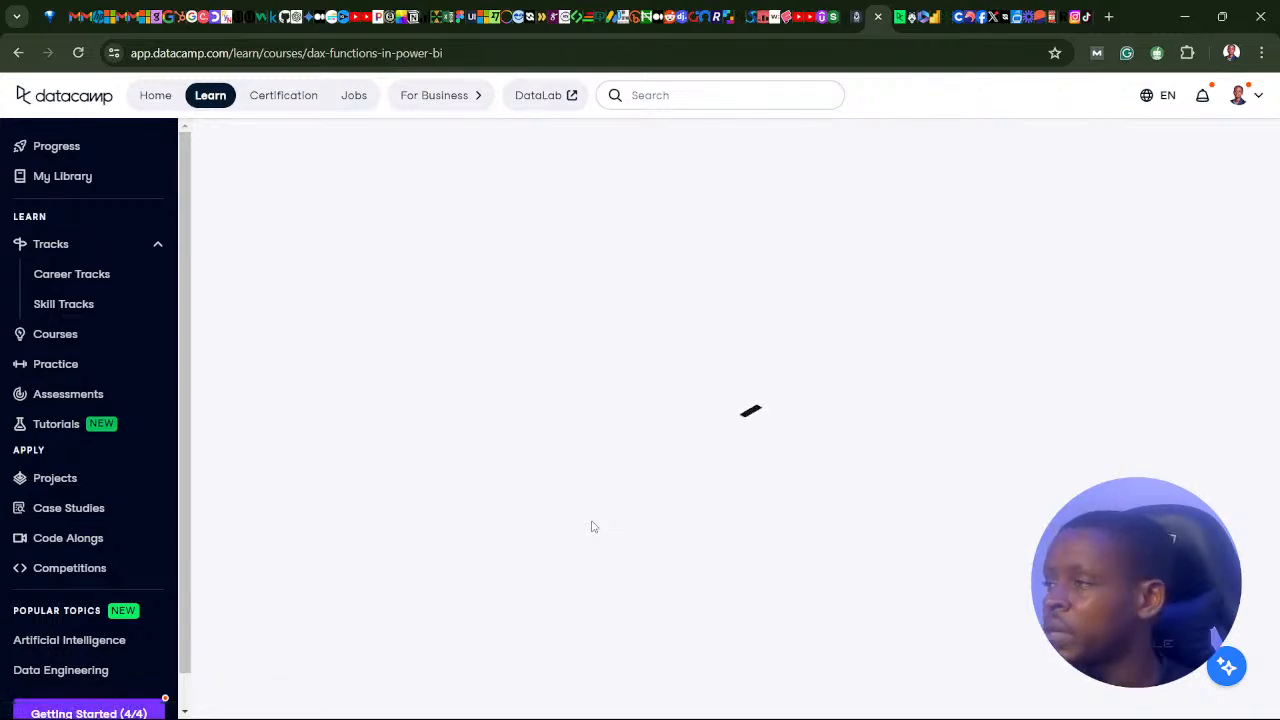
{"action": "scroll", "coordinate": [592, 387], "scroll_direction": "down", "scroll_amount": 3}
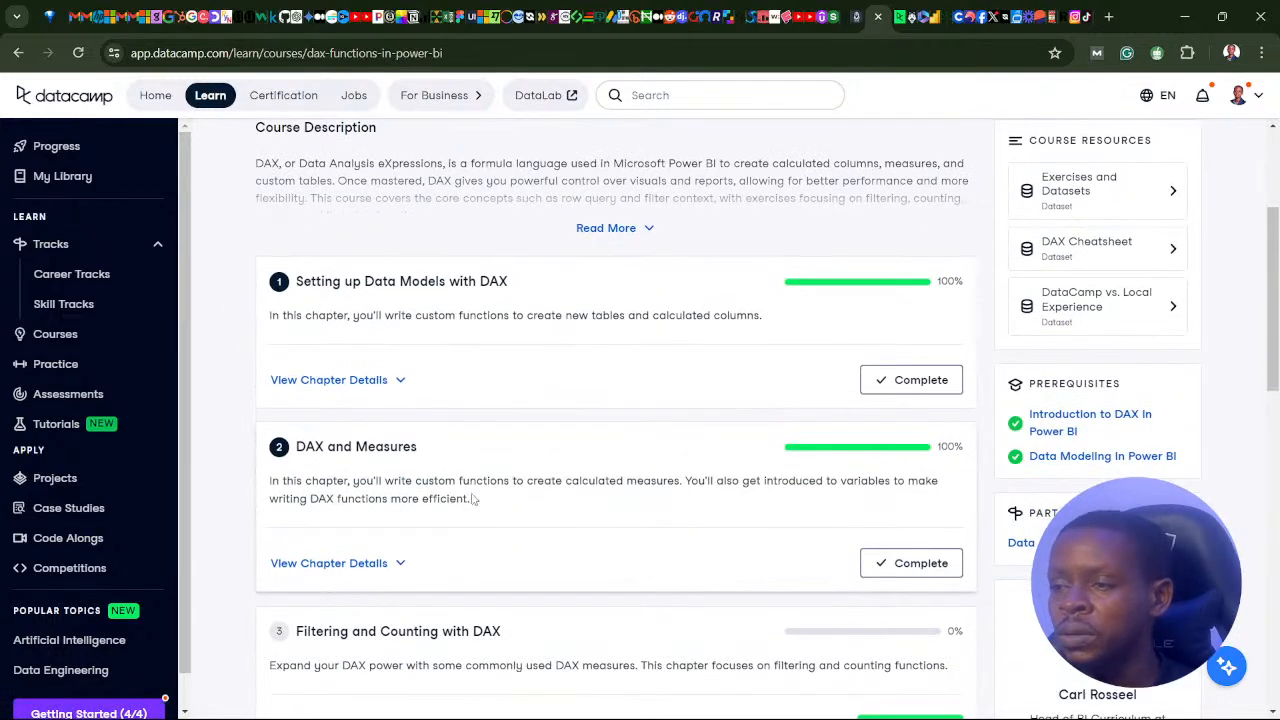
{"action": "left_click", "coordinate": [398, 563]}
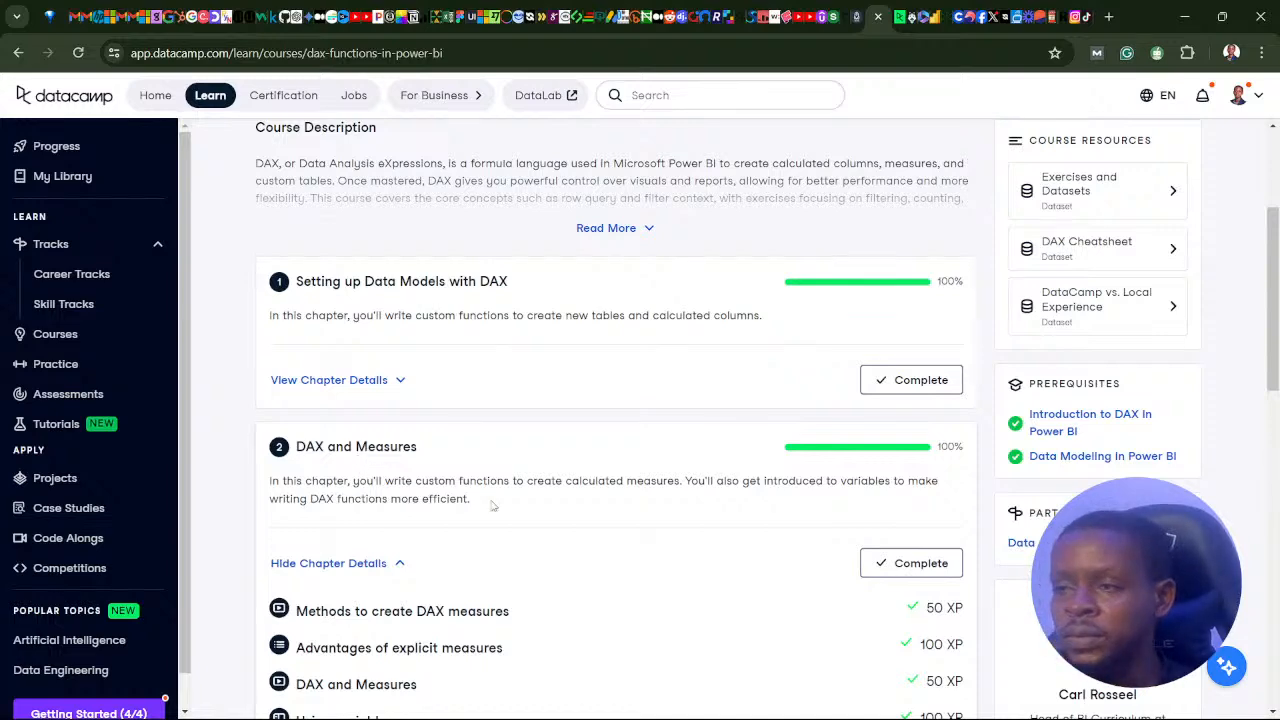
{"action": "scroll", "coordinate": [485, 390], "scroll_direction": "up", "scroll_amount": 3}
{"action": "scroll", "coordinate": [483, 355], "scroll_direction": "down", "scroll_amount": 5}
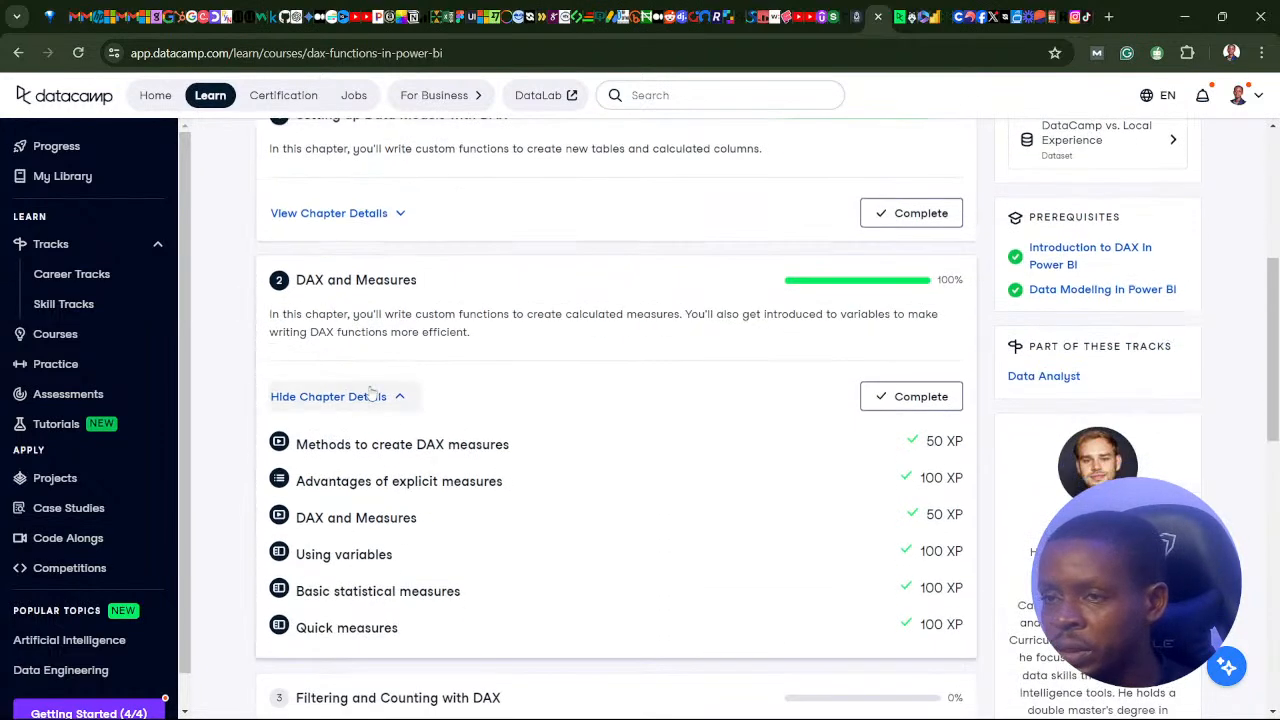
- Continue the DAX Functions in Power BI course and dismiss the recap of recent learnings
{"action": "scroll", "coordinate": [420, 290], "scroll_direction": "up", "scroll_amount": 5}
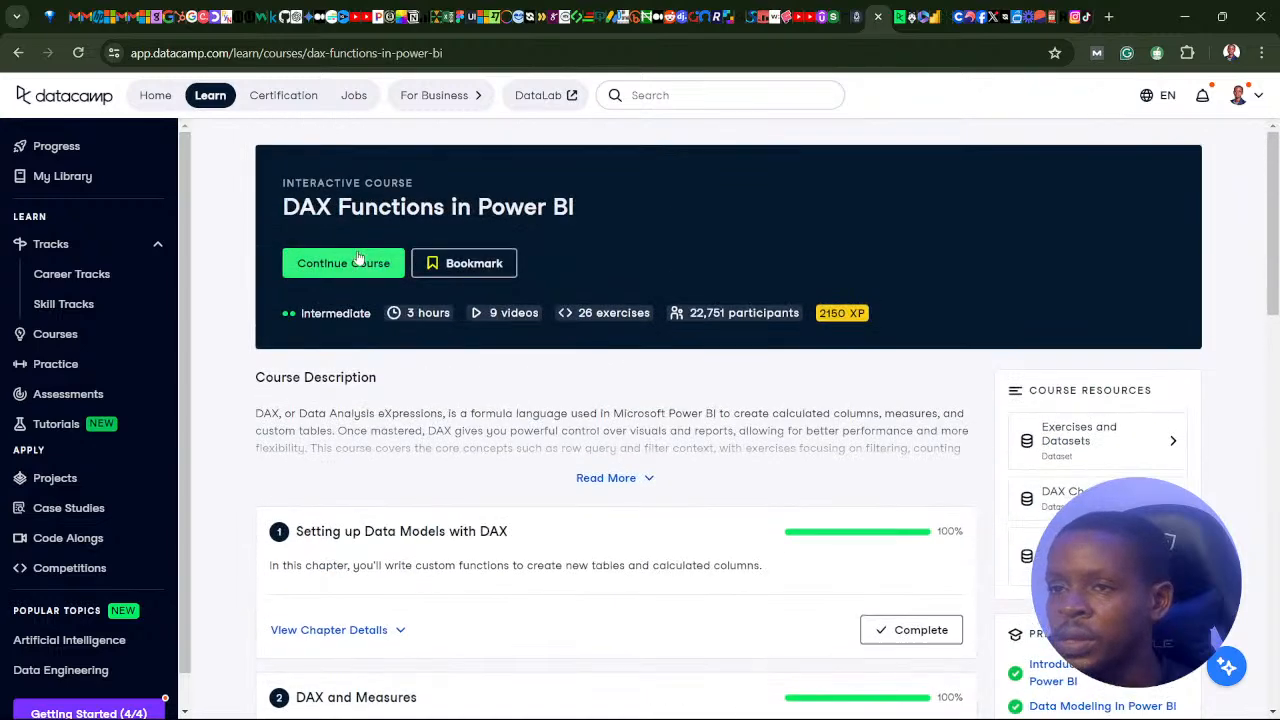
{"action": "left_click", "coordinate": [343, 264]}
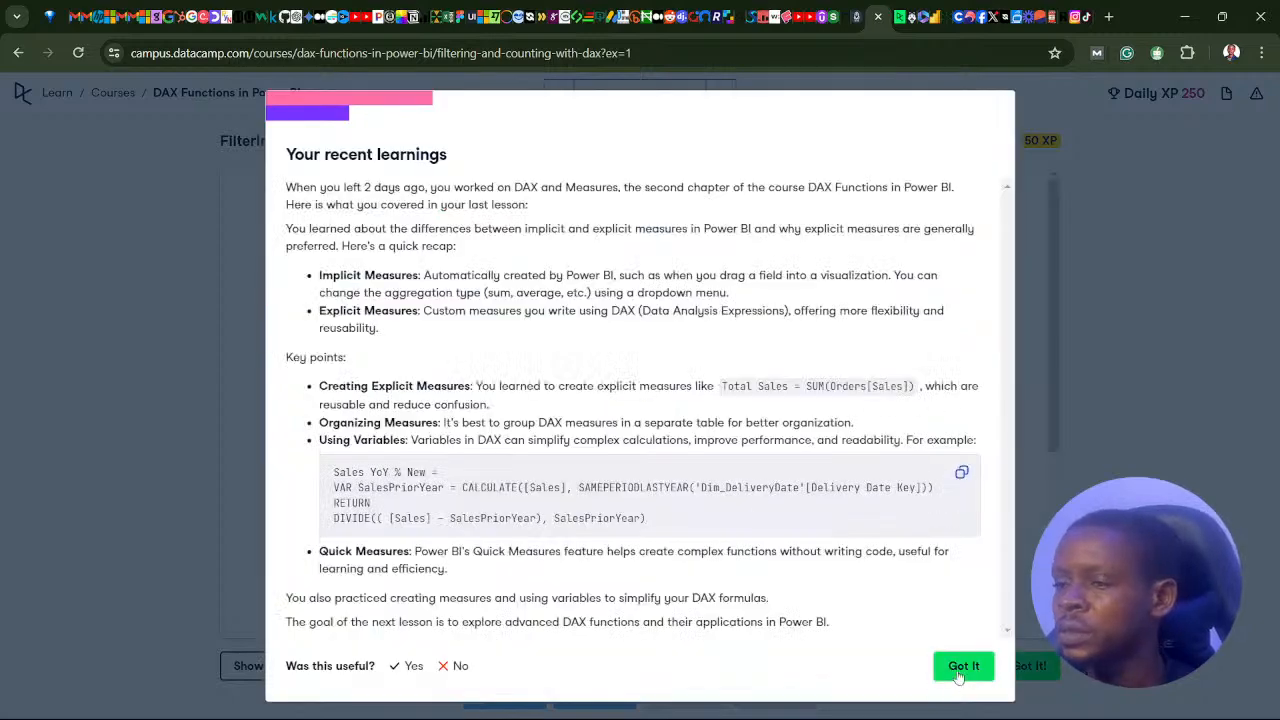
{"action": "left_click", "coordinate": [958, 670]}
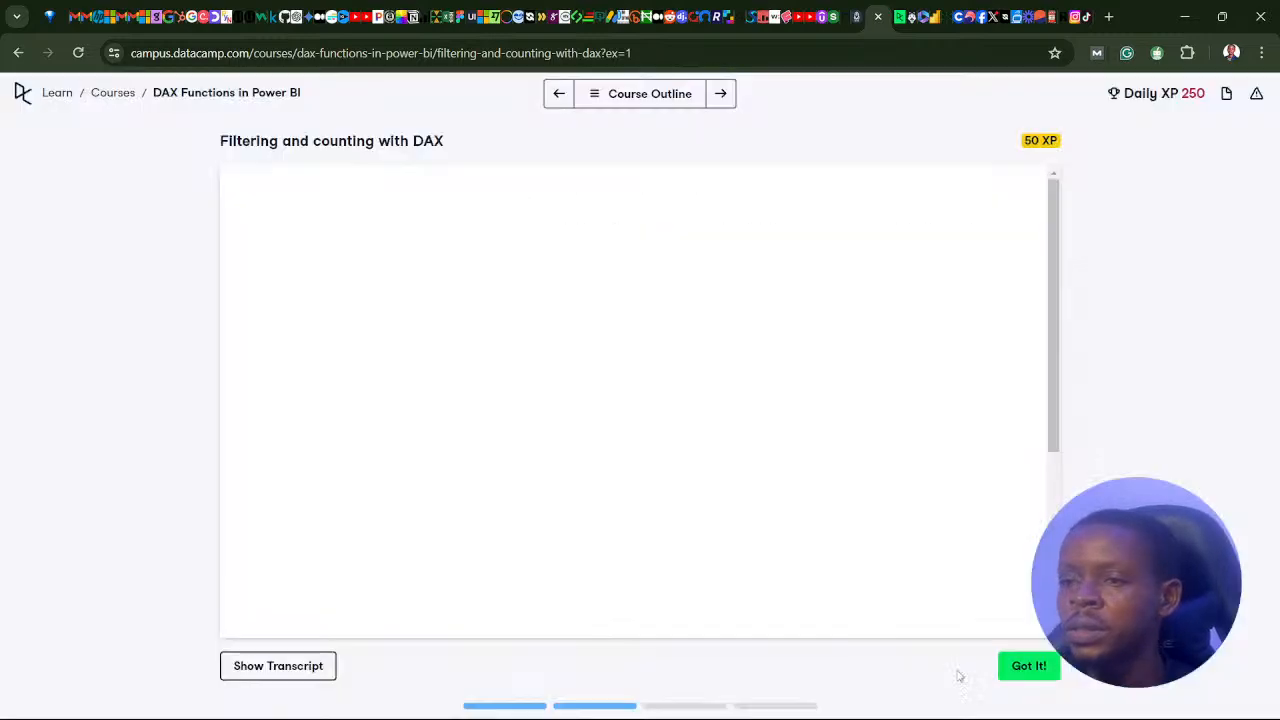
- Try to list the lessons of the DAX and Measures chapter in the course outline, and close the outline
{"action": "left_click", "coordinate": [600, 94]}
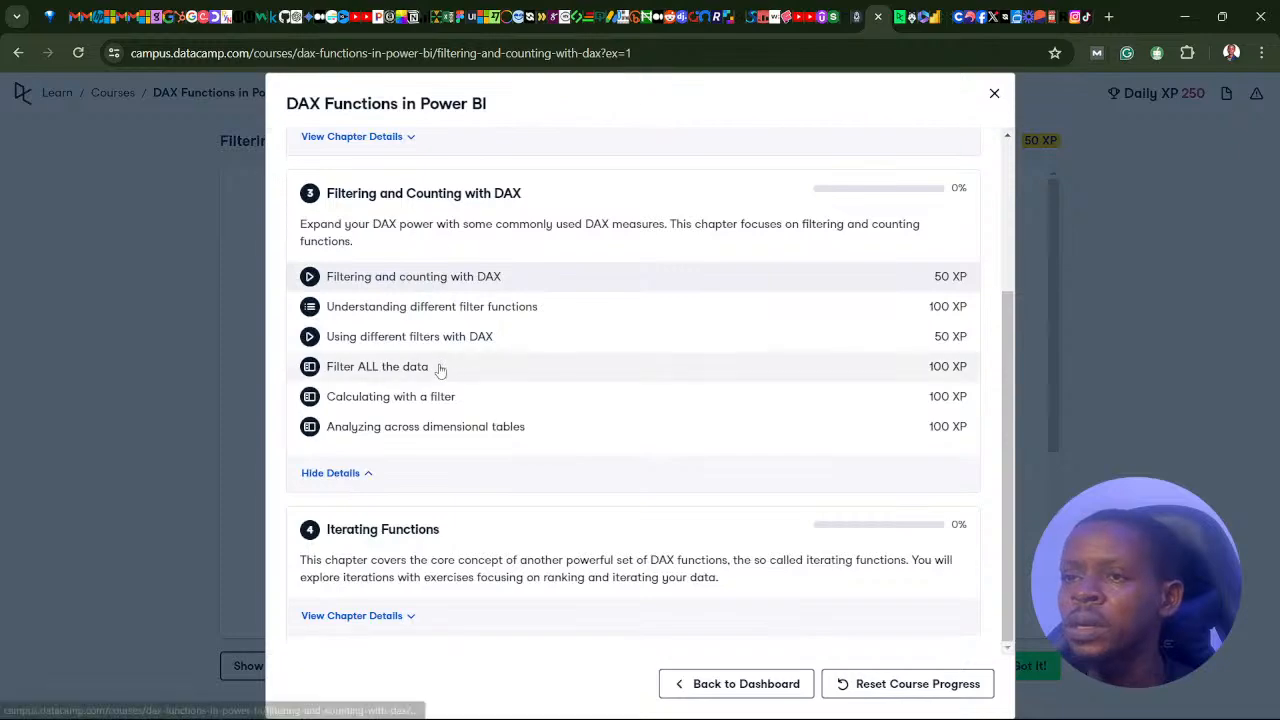
{"action": "scroll", "coordinate": [424, 348], "scroll_direction": "up", "scroll_amount": 2}
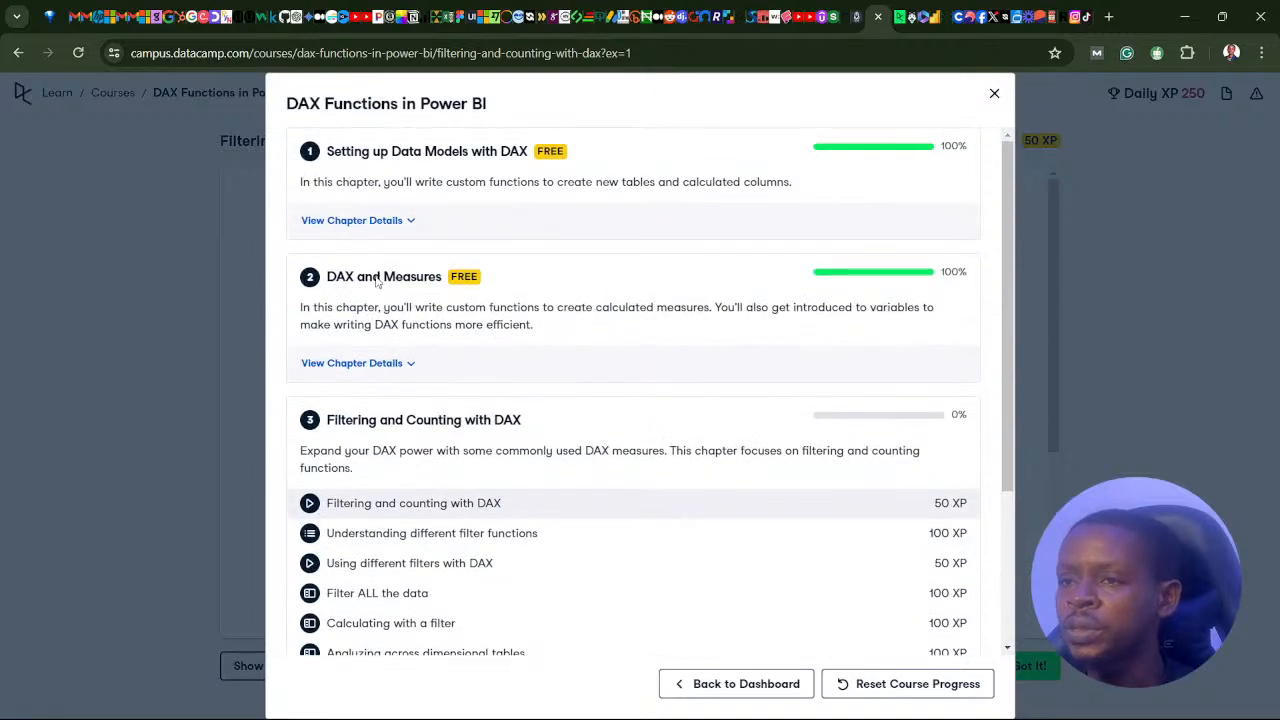
{"action": "left_click", "coordinate": [386, 363]}
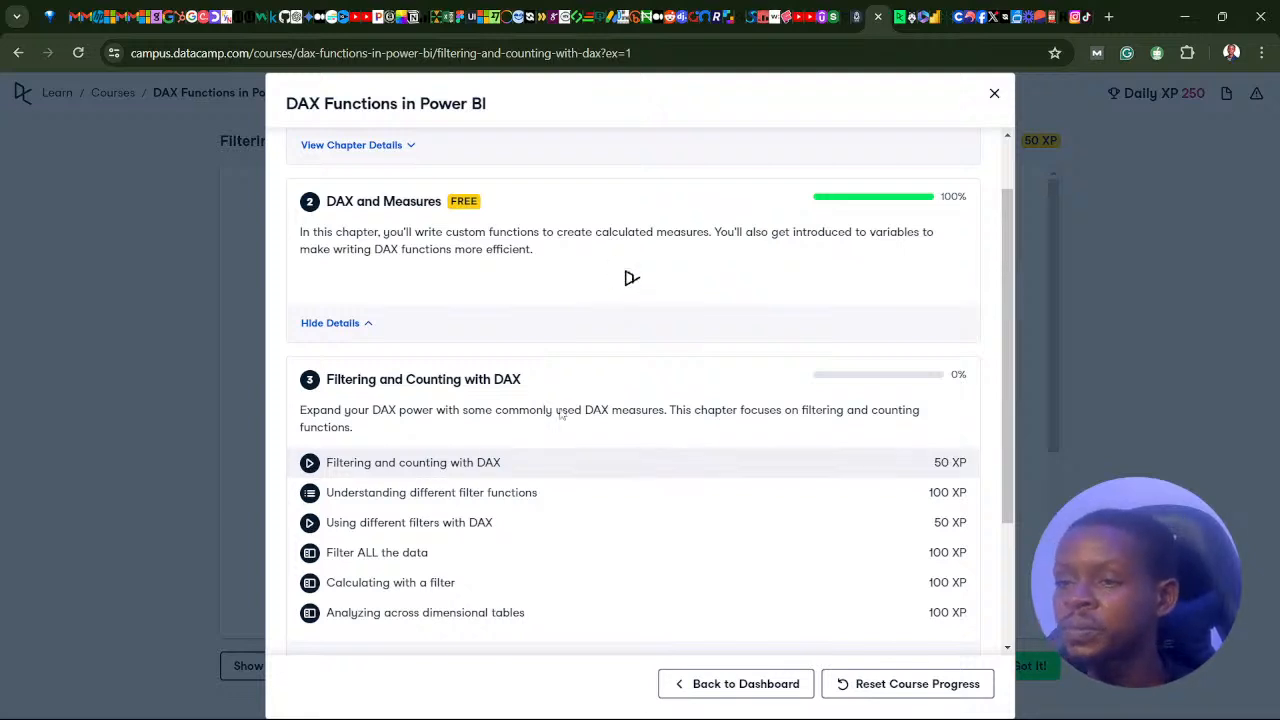
{"action": "scroll", "coordinate": [686, 342], "scroll_direction": "up", "scroll_amount": 1}
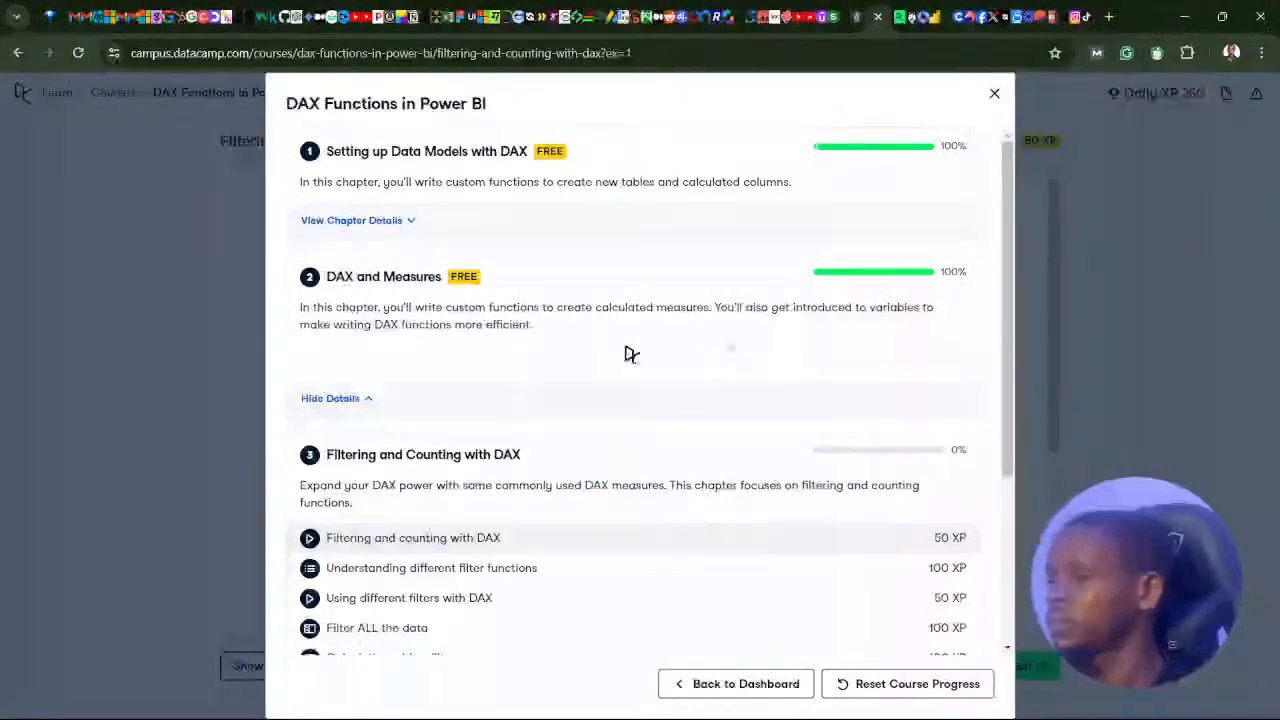
{"action": "left_click", "coordinate": [994, 93]}
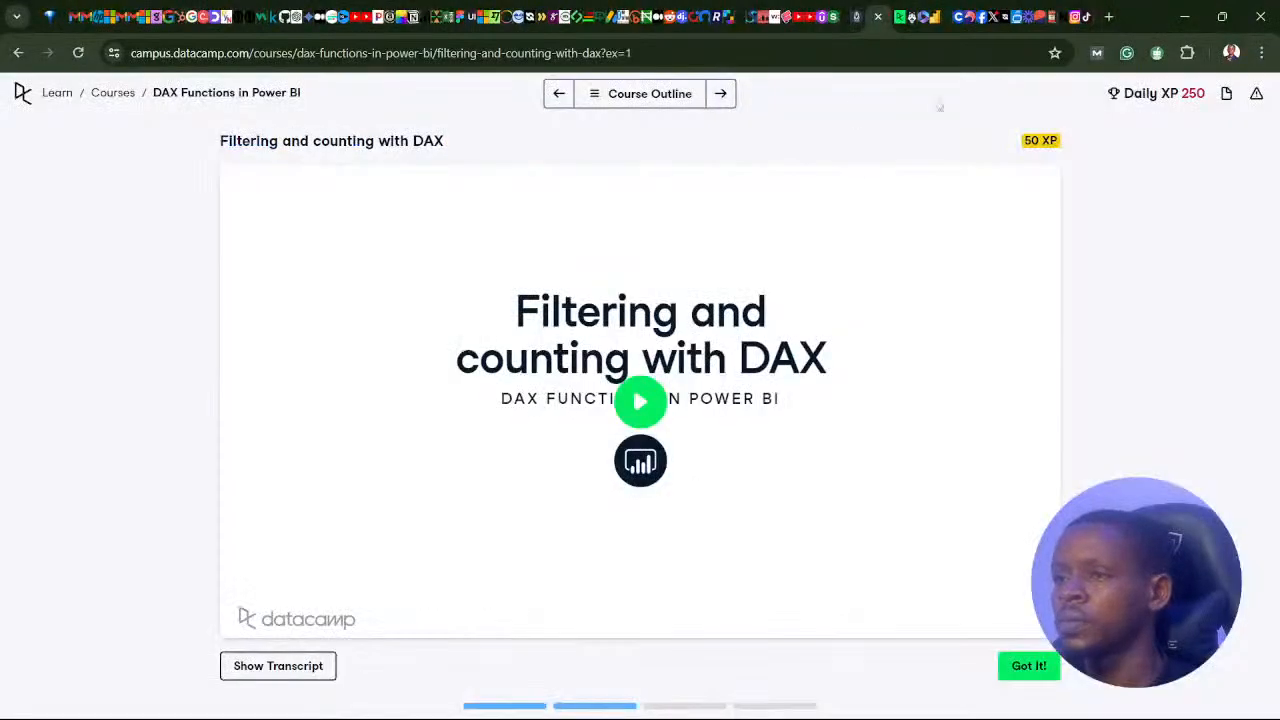
- Reload the lesson page and use the course outline to open Methods to create DAX measures in the DAX and Measures chapter
{"action": "left_click", "coordinate": [76, 53]}
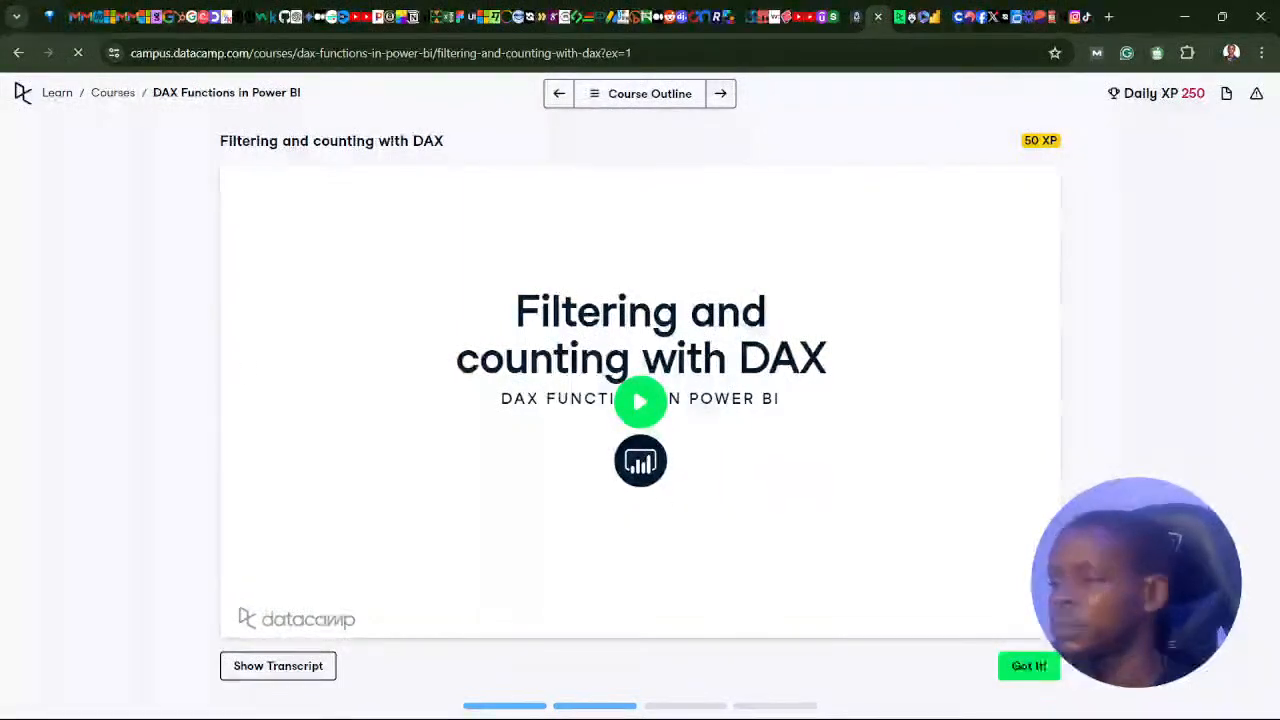
{"action": "mouse_move", "coordinate": [1118, 713]}
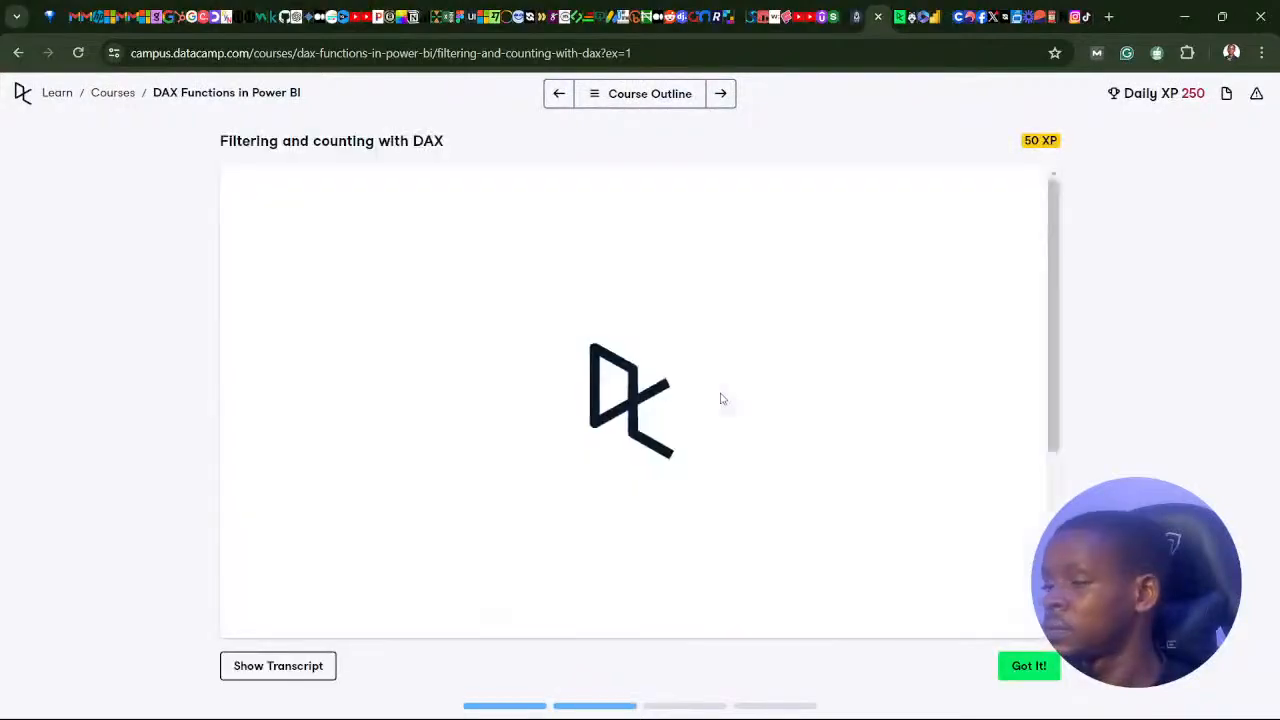
{"action": "left_click", "coordinate": [598, 99]}
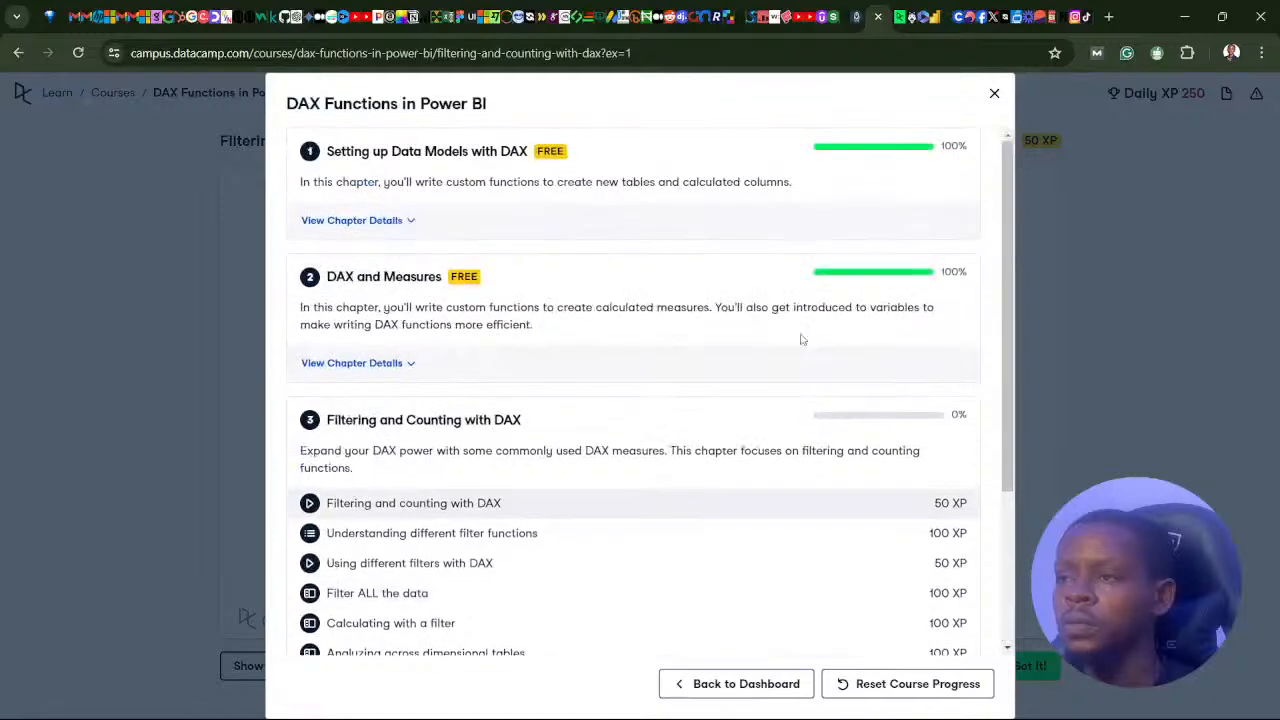
{"action": "left_click", "coordinate": [408, 363]}
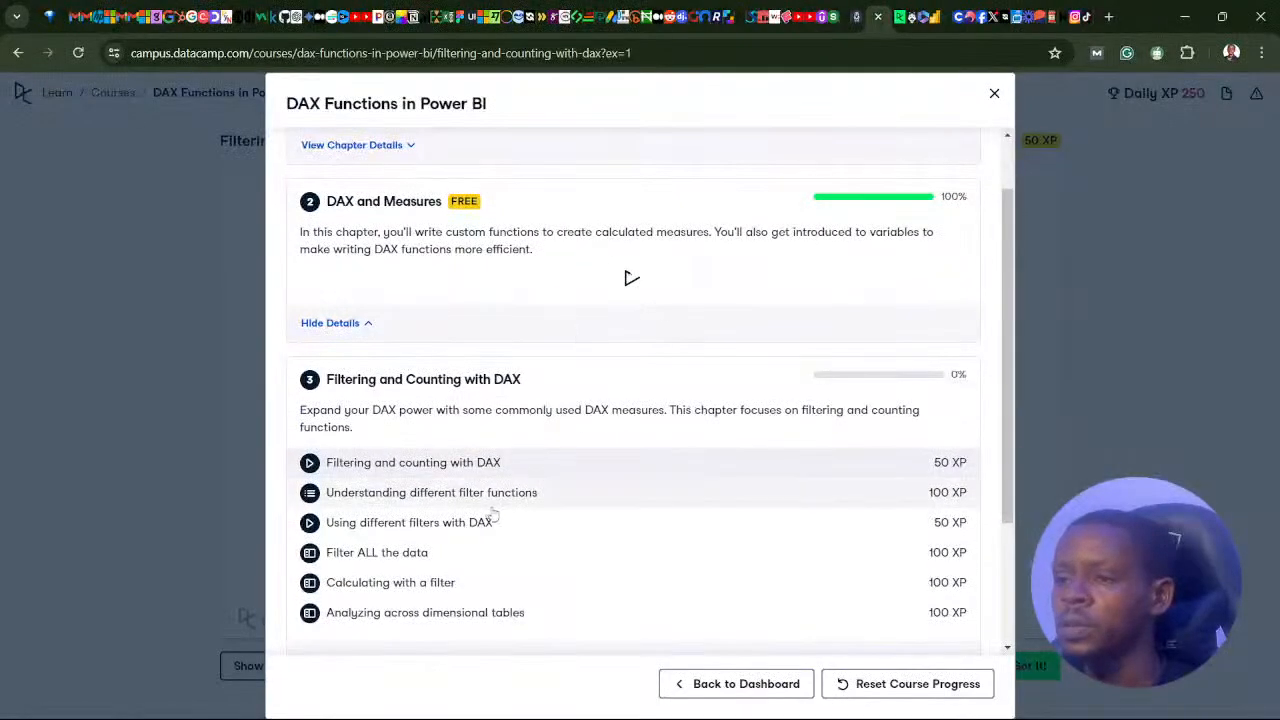
{"action": "scroll", "coordinate": [523, 457], "scroll_direction": "down", "scroll_amount": 2}
{"action": "left_click", "coordinate": [365, 495]}
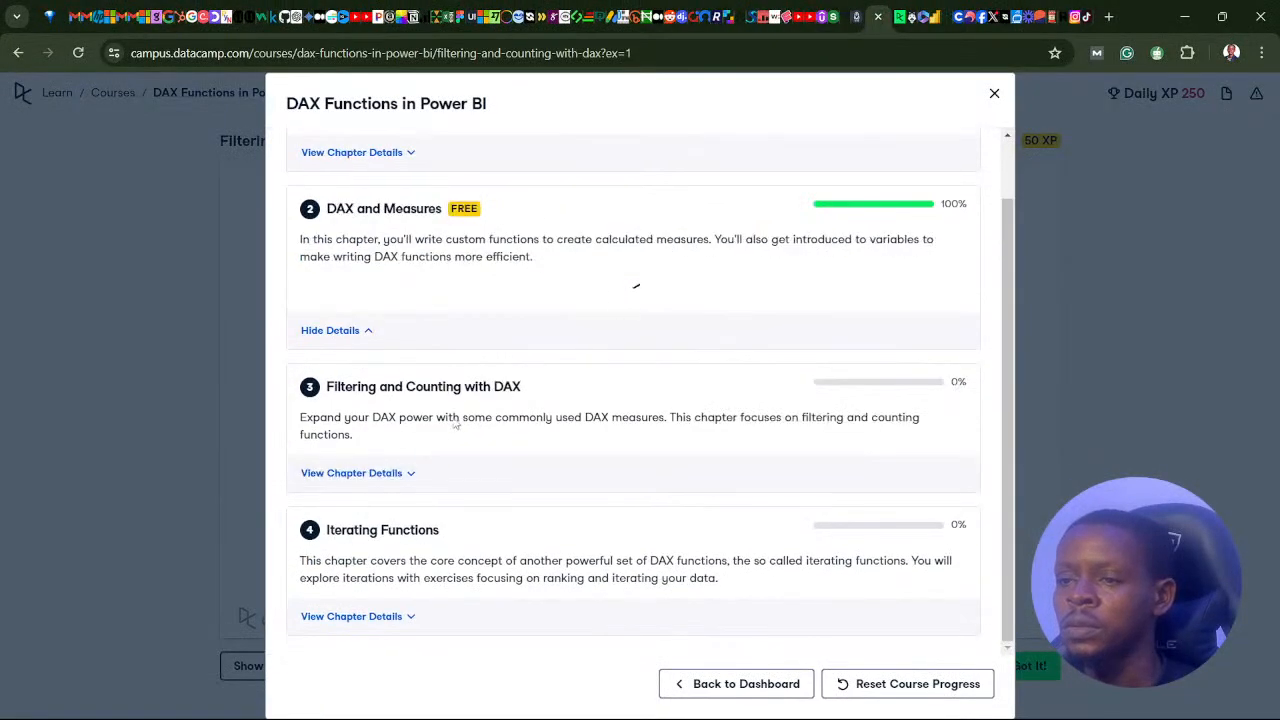
{"action": "scroll", "coordinate": [450, 482], "scroll_direction": "up", "scroll_amount": 1}
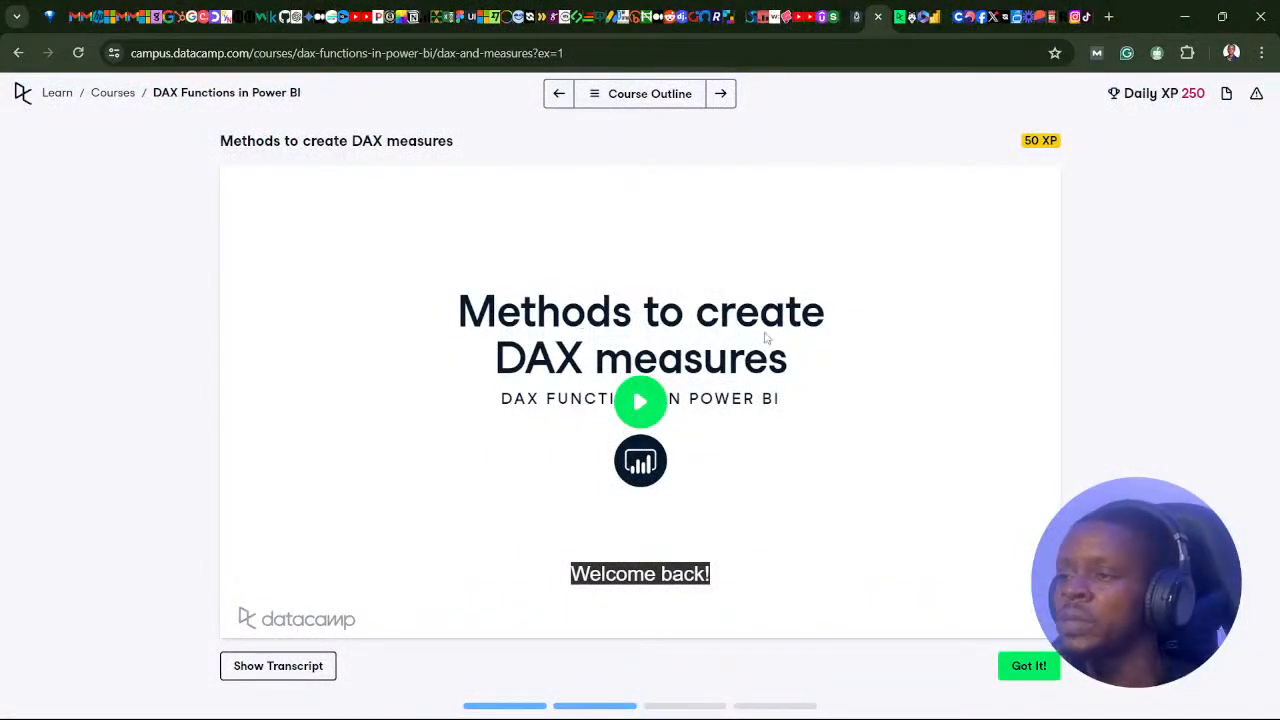
- Play the Methods to create DAX measures video and continue to the Advantages of explicit measures exercise
{"action": "left_click", "coordinate": [639, 403]}
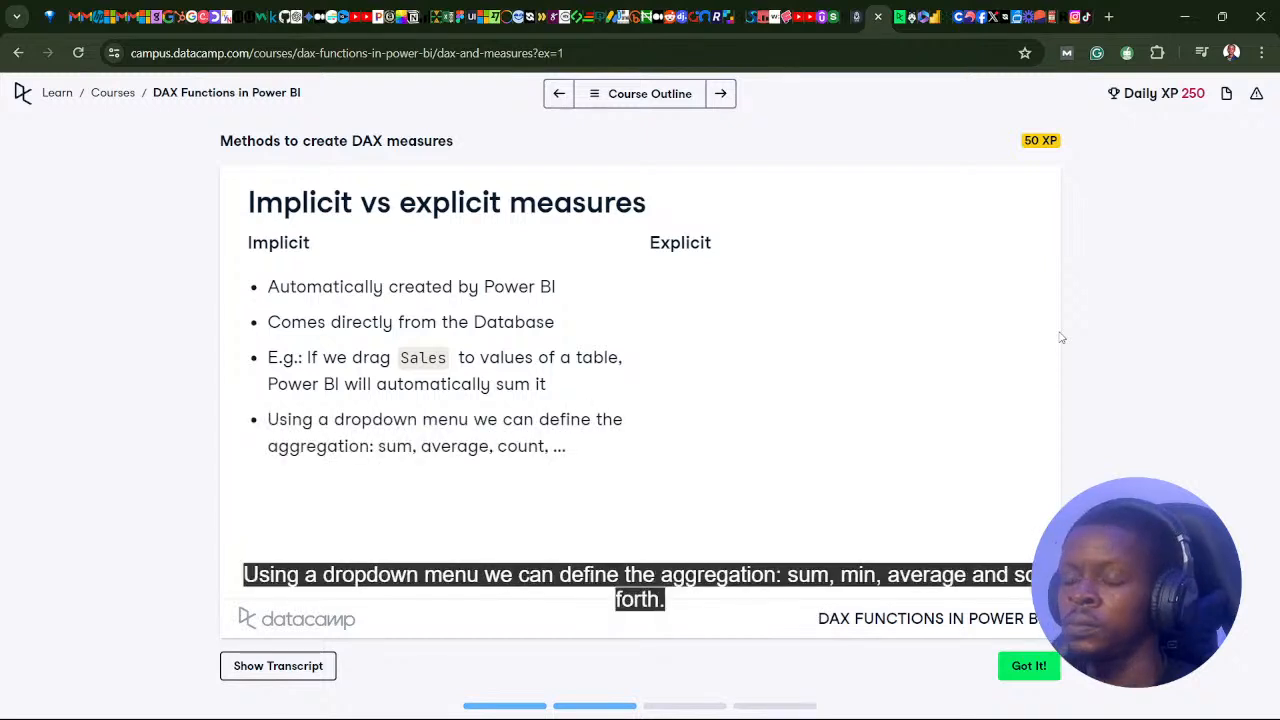
{"action": "mouse_move", "coordinate": [1060, 328]}
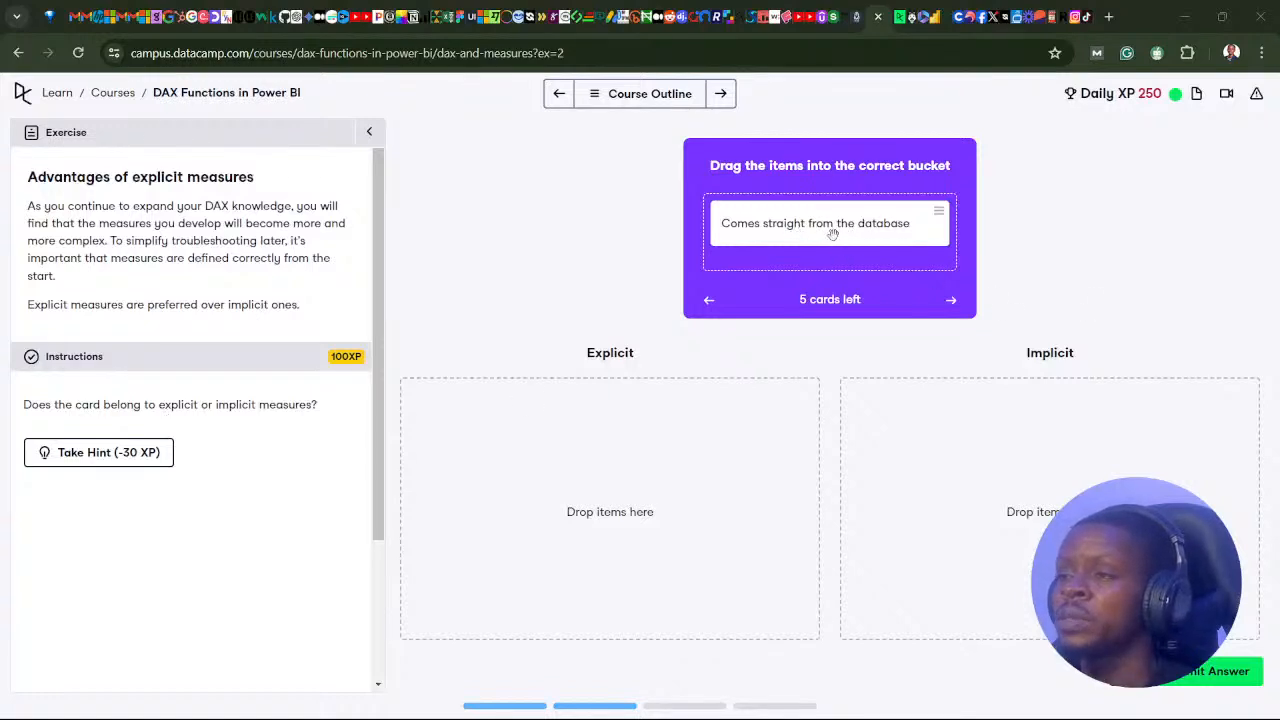
- Sort database-sourced and changeable-aggregation cards into Implicit, easier maintenance, measure reuse and reduced confusion cards into Explicit, and submit the answer
{"action": "left_click_drag", "start_coordinate": [828, 234], "coordinate": [617, 443]}
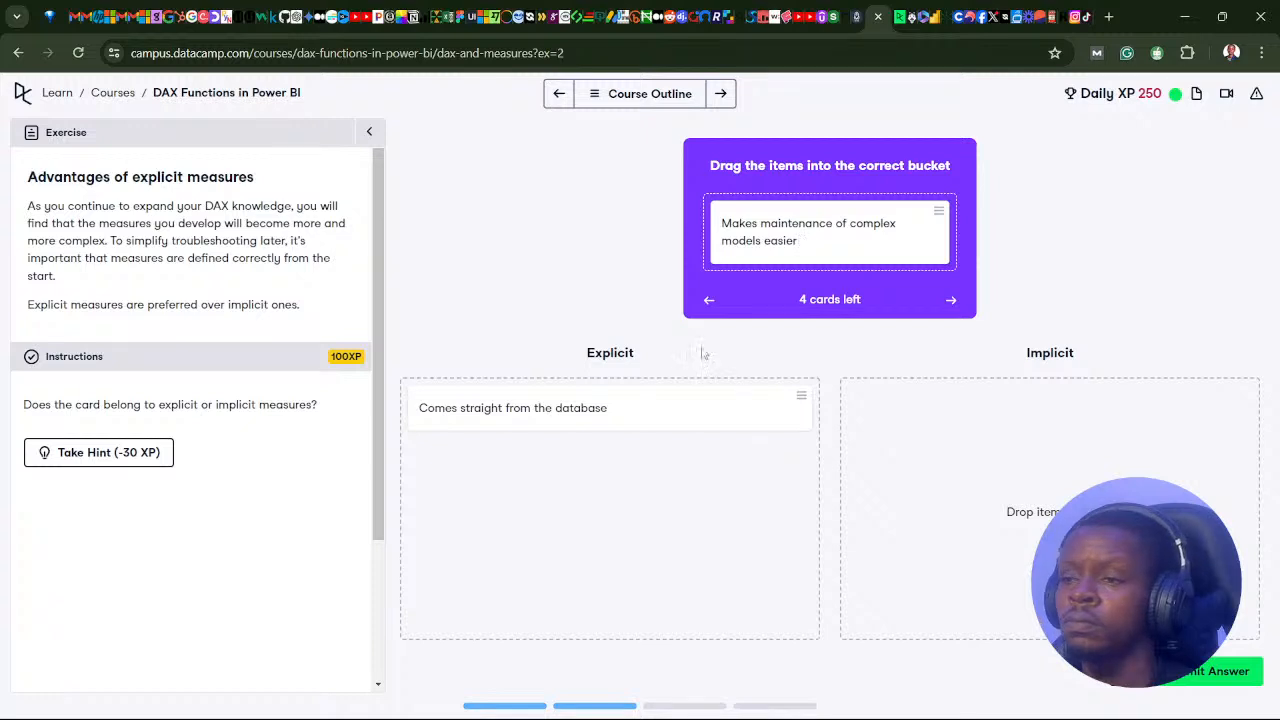
{"action": "left_click_drag", "start_coordinate": [558, 414], "coordinate": [1020, 430]}
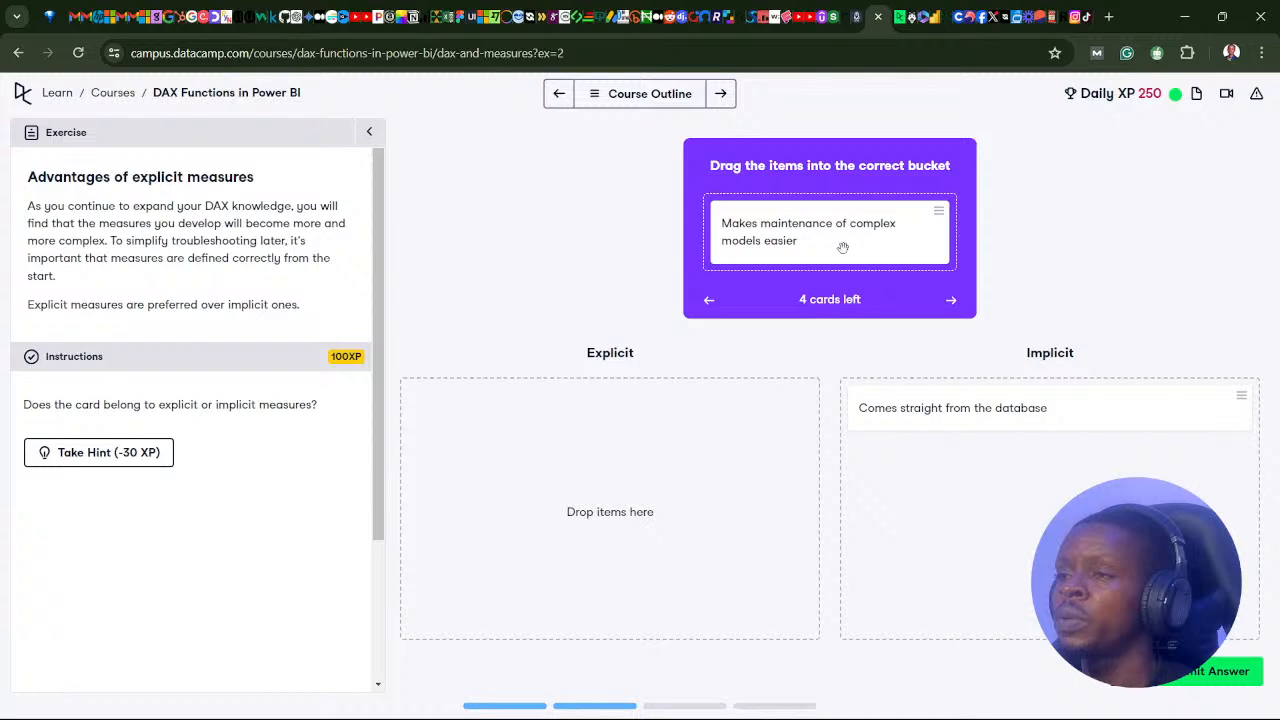
{"action": "left_click_drag", "start_coordinate": [817, 237], "coordinate": [740, 400]}
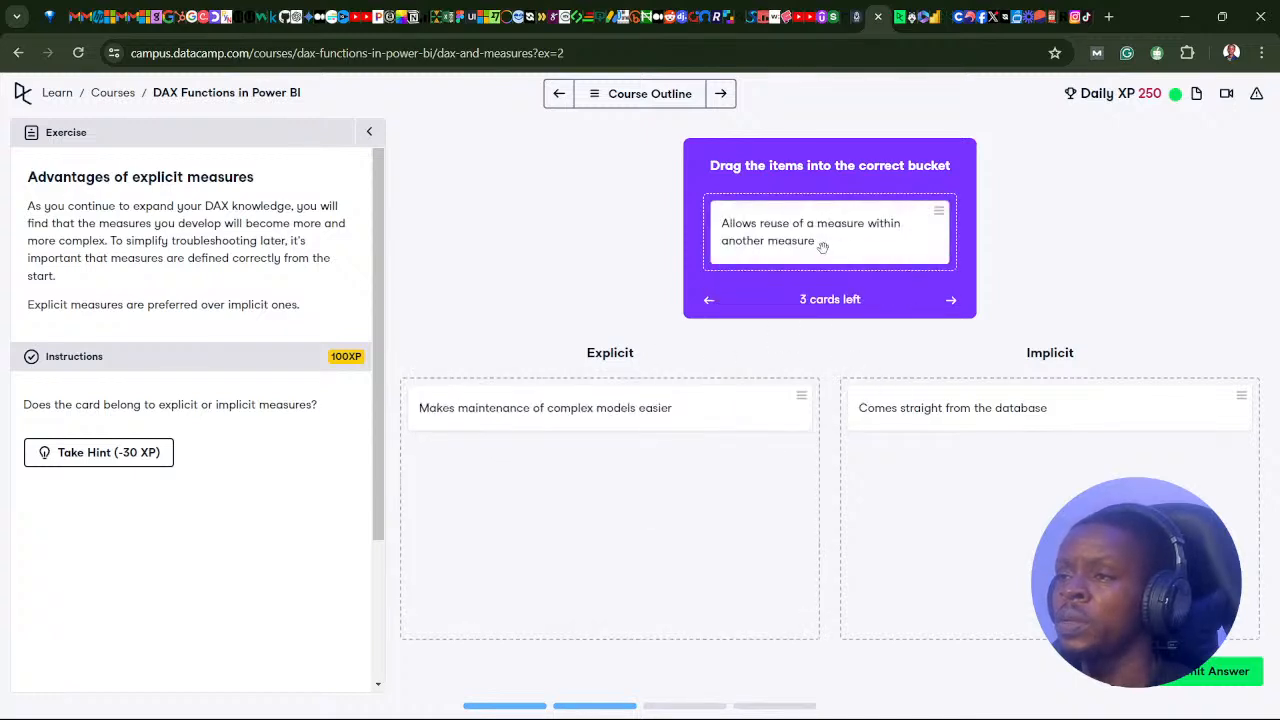
{"action": "left_click_drag", "start_coordinate": [831, 234], "coordinate": [570, 477]}
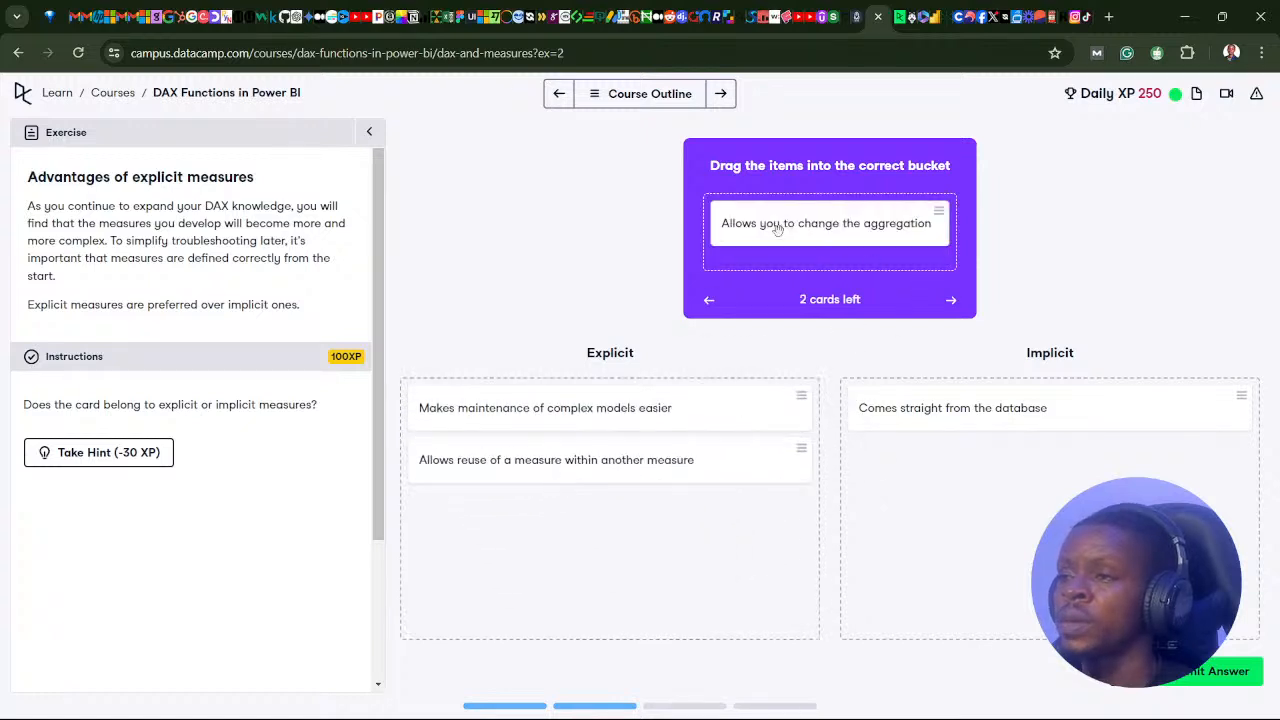
{"action": "left_click_drag", "start_coordinate": [839, 232], "coordinate": [1030, 470]}
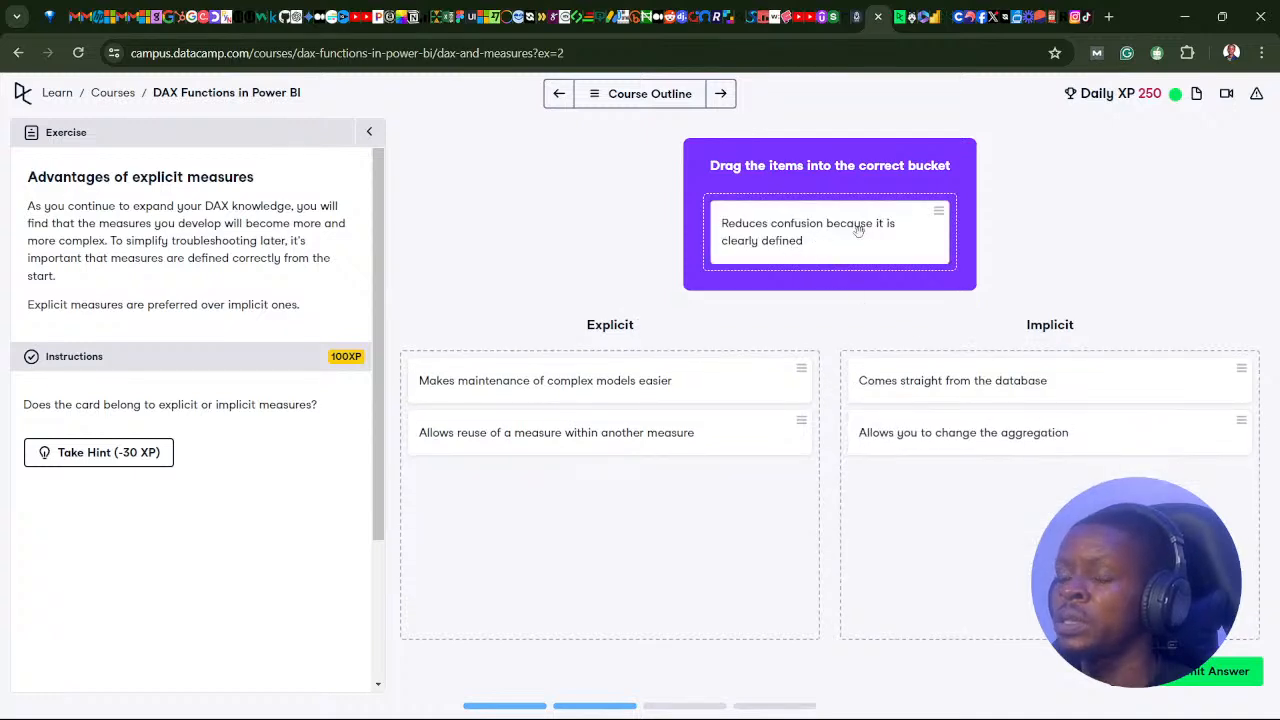
{"action": "left_click_drag", "start_coordinate": [832, 236], "coordinate": [548, 512]}
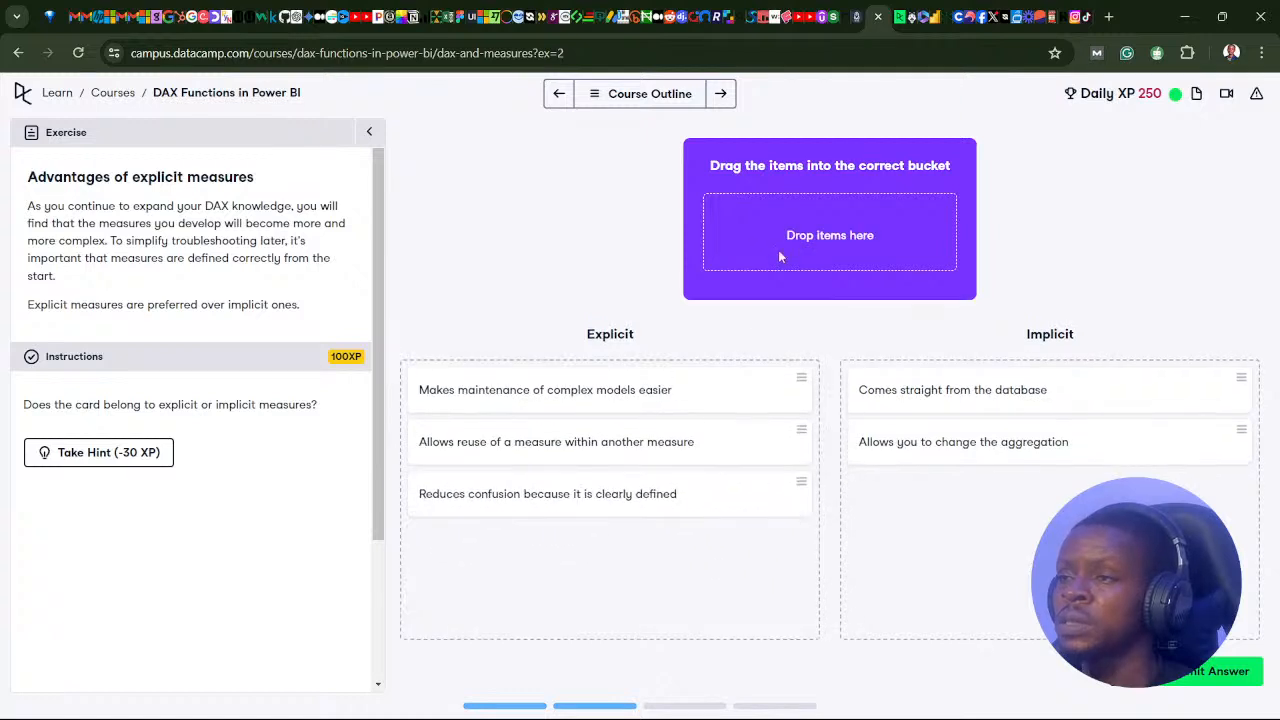
{"action": "left_click", "coordinate": [1228, 674]}
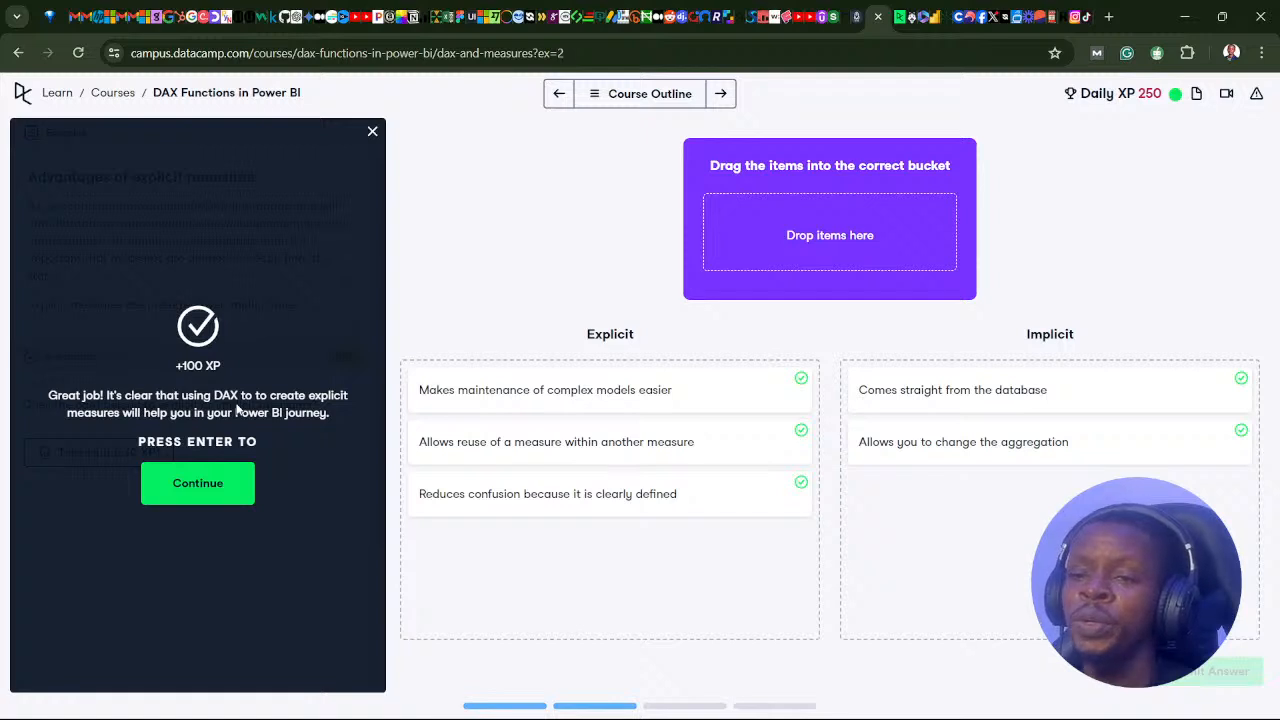
- Continue to the DAX and Measures video lesson and play the video
{"action": "left_click", "coordinate": [188, 489]}
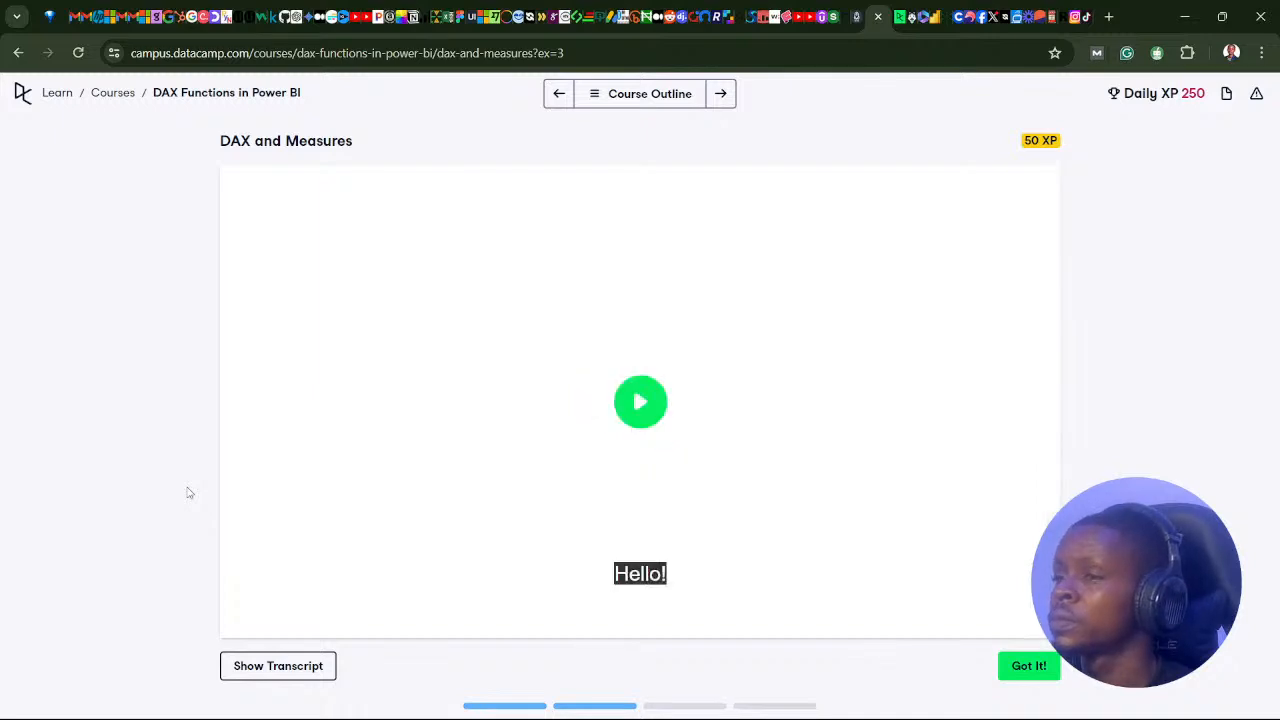
{"action": "left_click", "coordinate": [643, 413]}
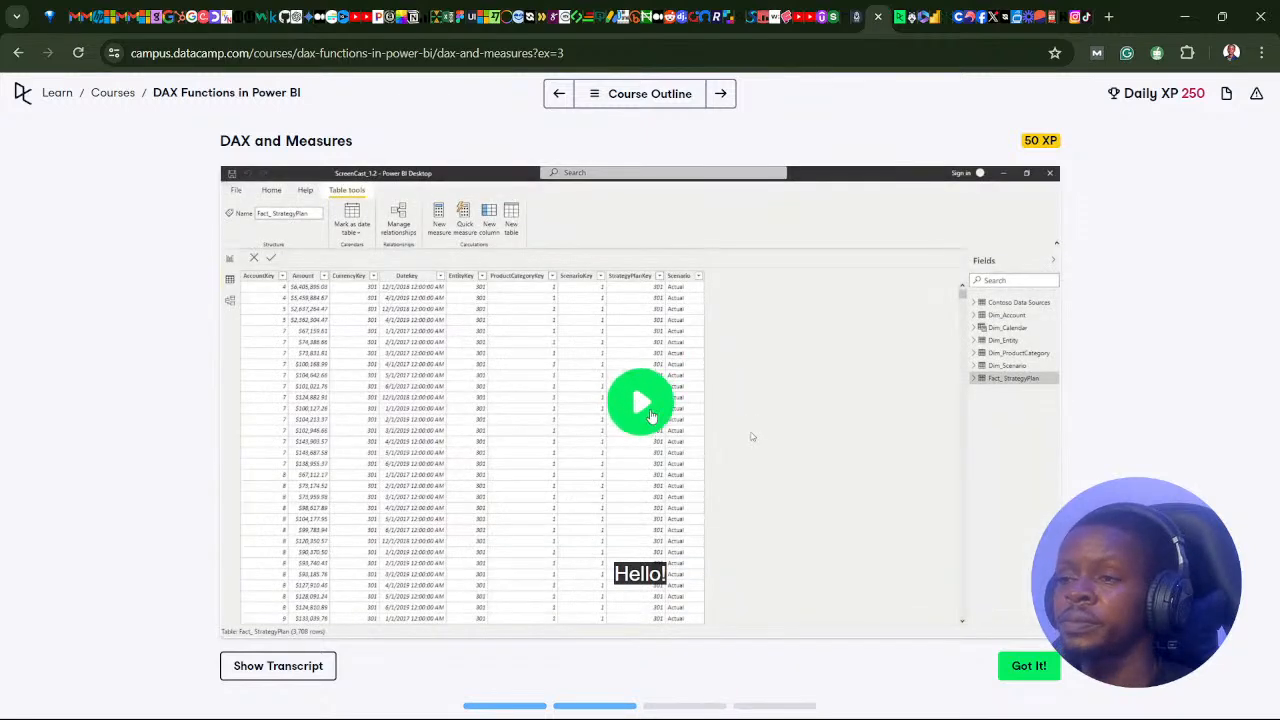
{"action": "left_click", "coordinate": [650, 415]}
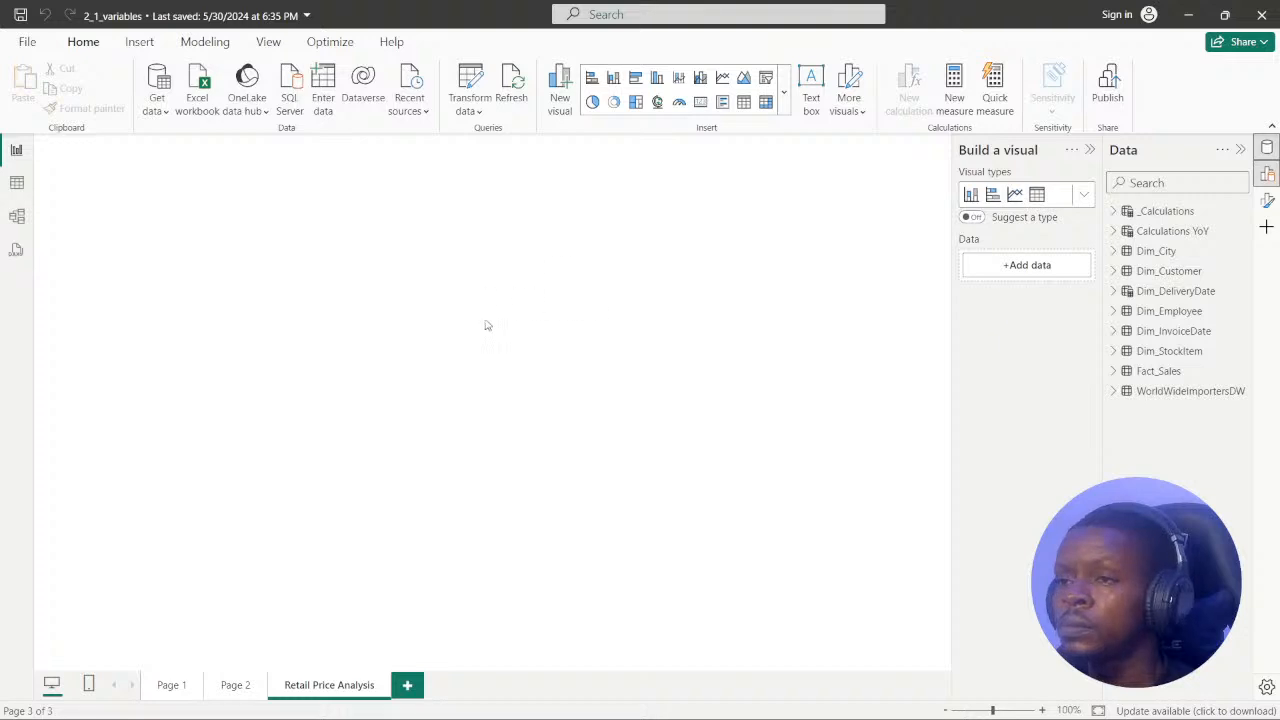
- Show Page 1 of the 2_1_variables report, check the exercise instructions in the browser, and return to Power BI Desktop
{"action": "left_click", "coordinate": [165, 688]}
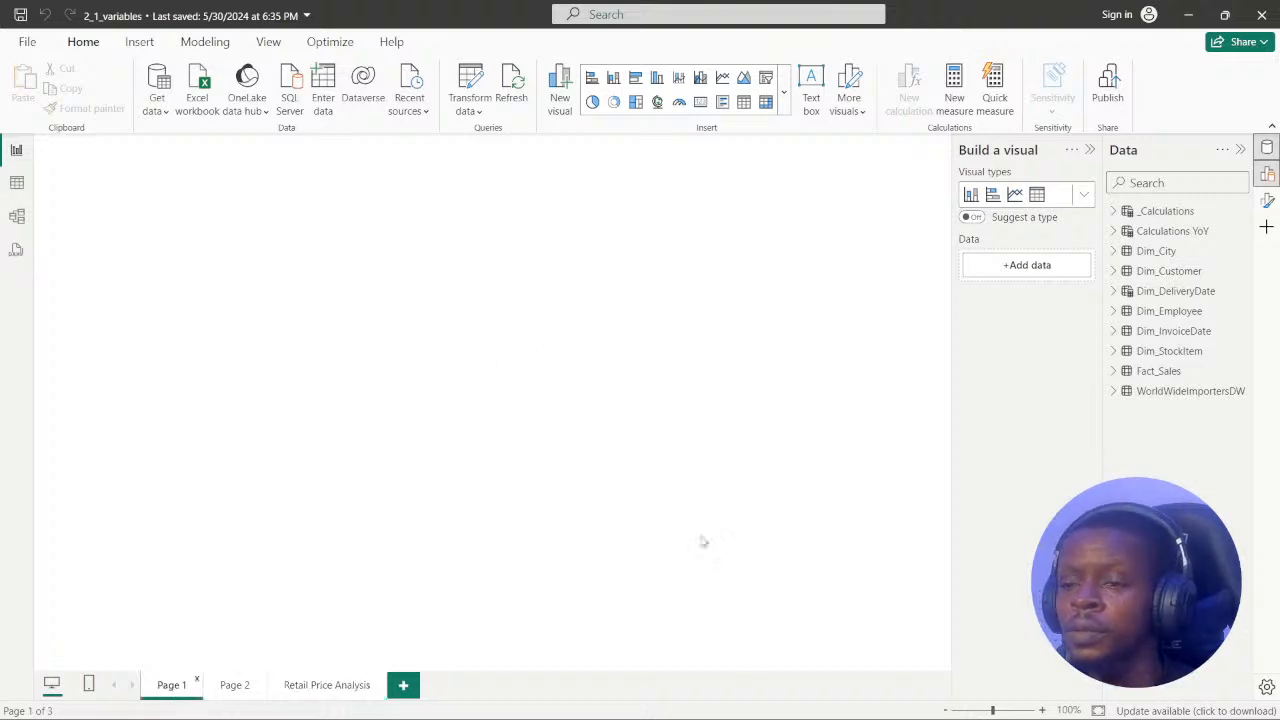
{"action": "left_click", "coordinate": [583, 640]}
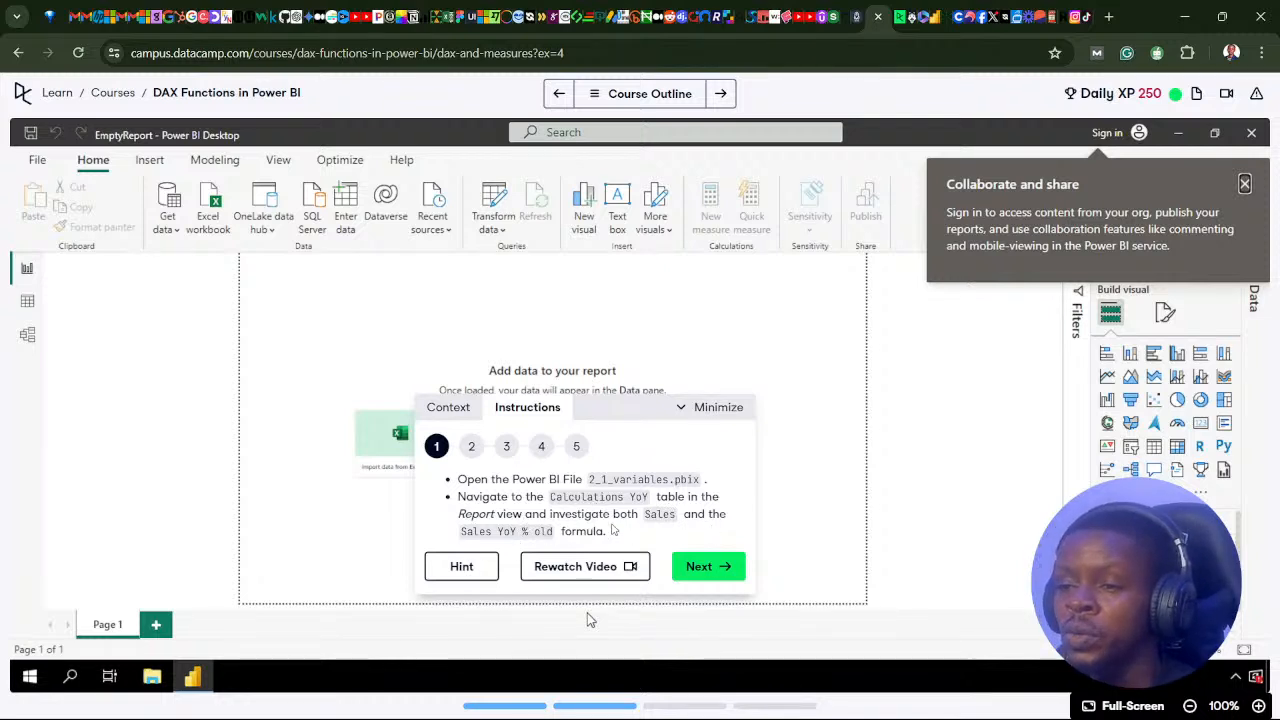
{"action": "left_click", "coordinate": [940, 700]}
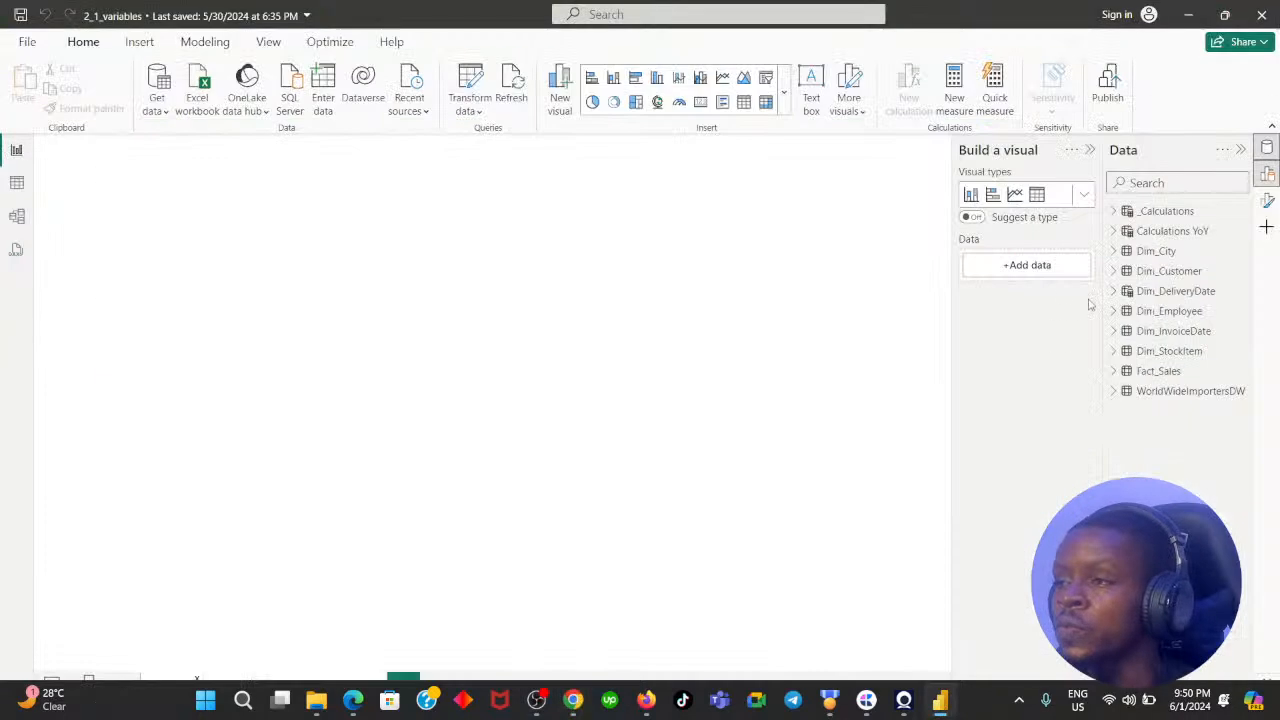
- Expand the Calculations YoY table and open the formula of its Sales measure
{"action": "left_click", "coordinate": [1114, 213]}
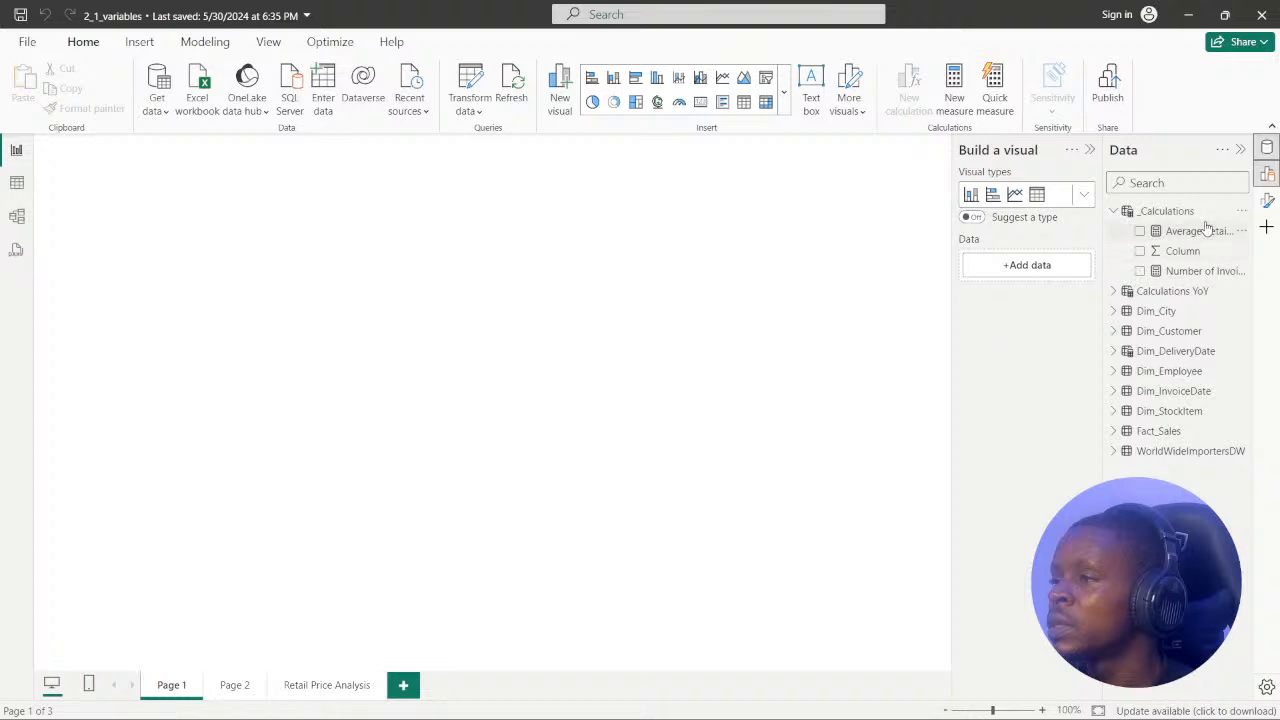
{"action": "left_click", "coordinate": [1113, 213]}
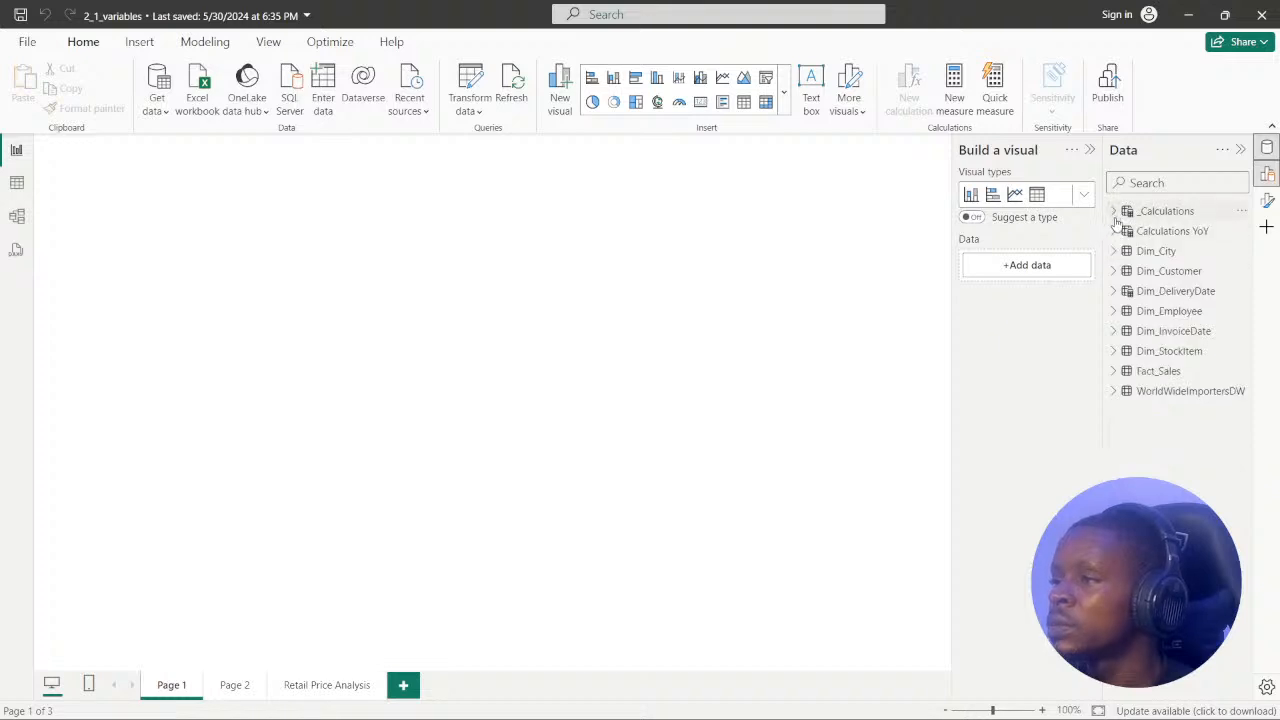
{"action": "left_click", "coordinate": [1113, 231]}
{"action": "left_click", "coordinate": [1188, 293]}
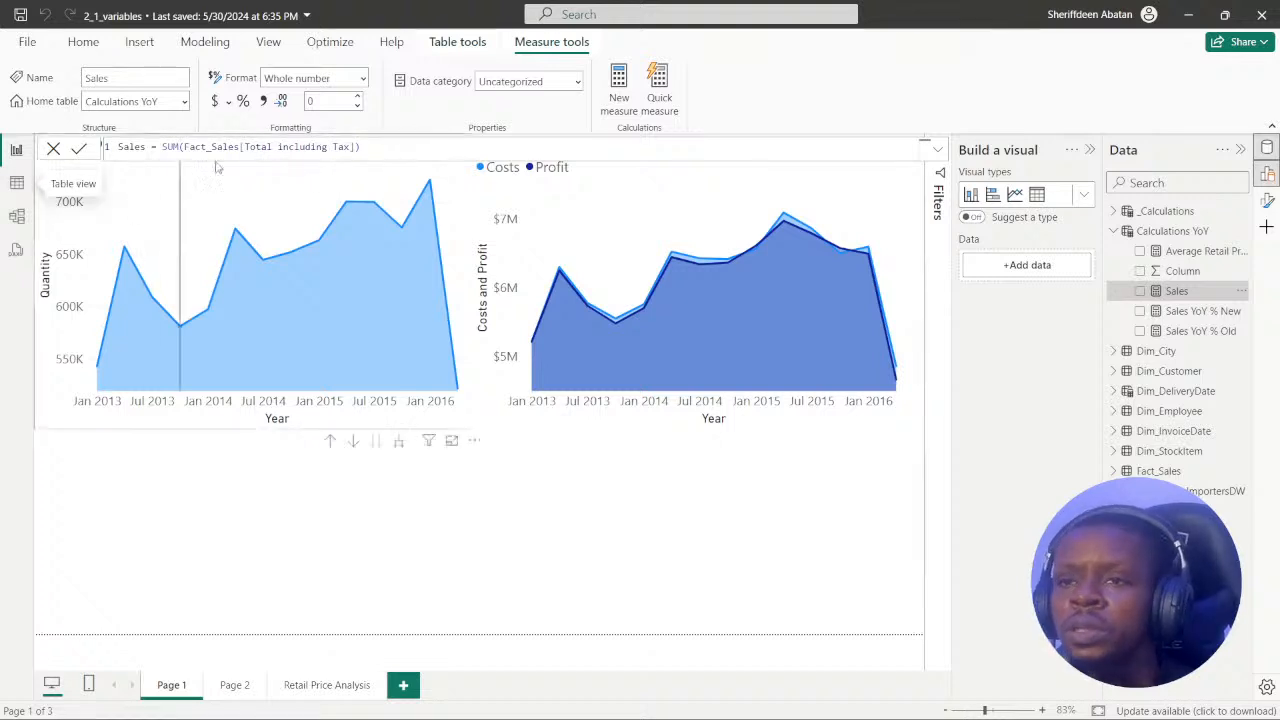
- Examine the Total Including Tax column of the Fact_Sales table in Table view and return to Report view
{"action": "left_click", "coordinate": [16, 182]}
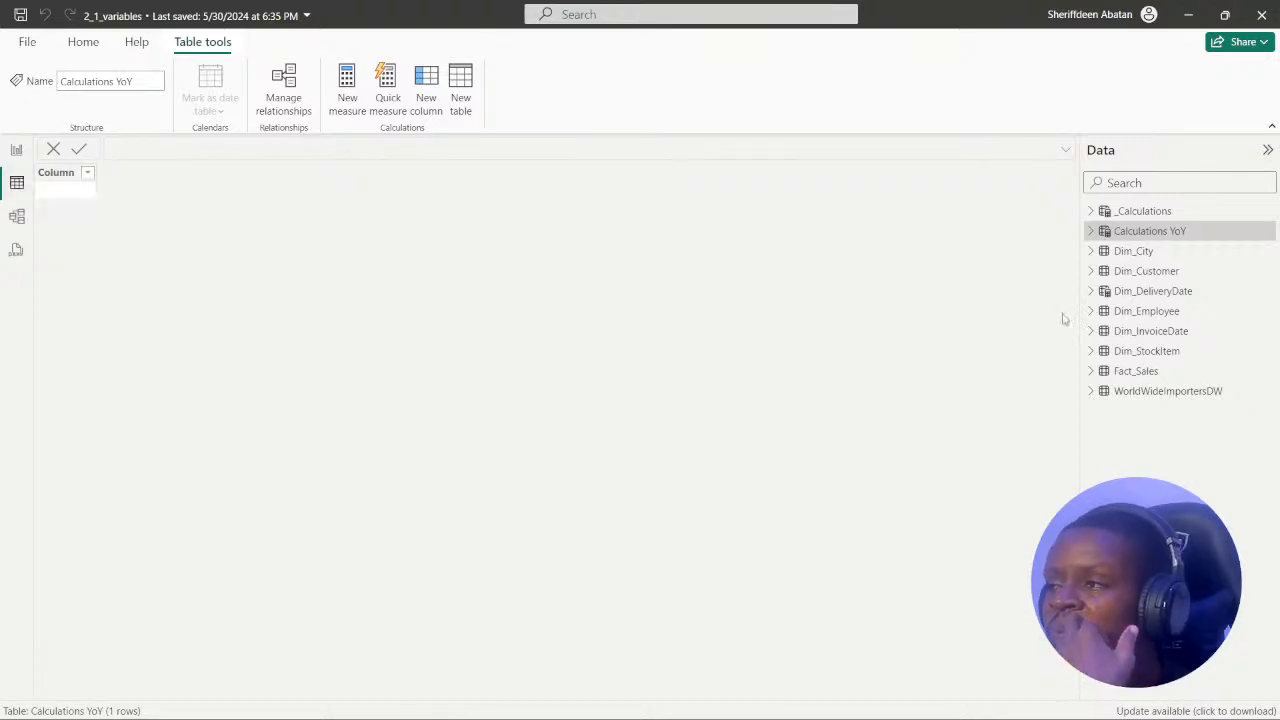
{"action": "left_click", "coordinate": [1133, 372]}
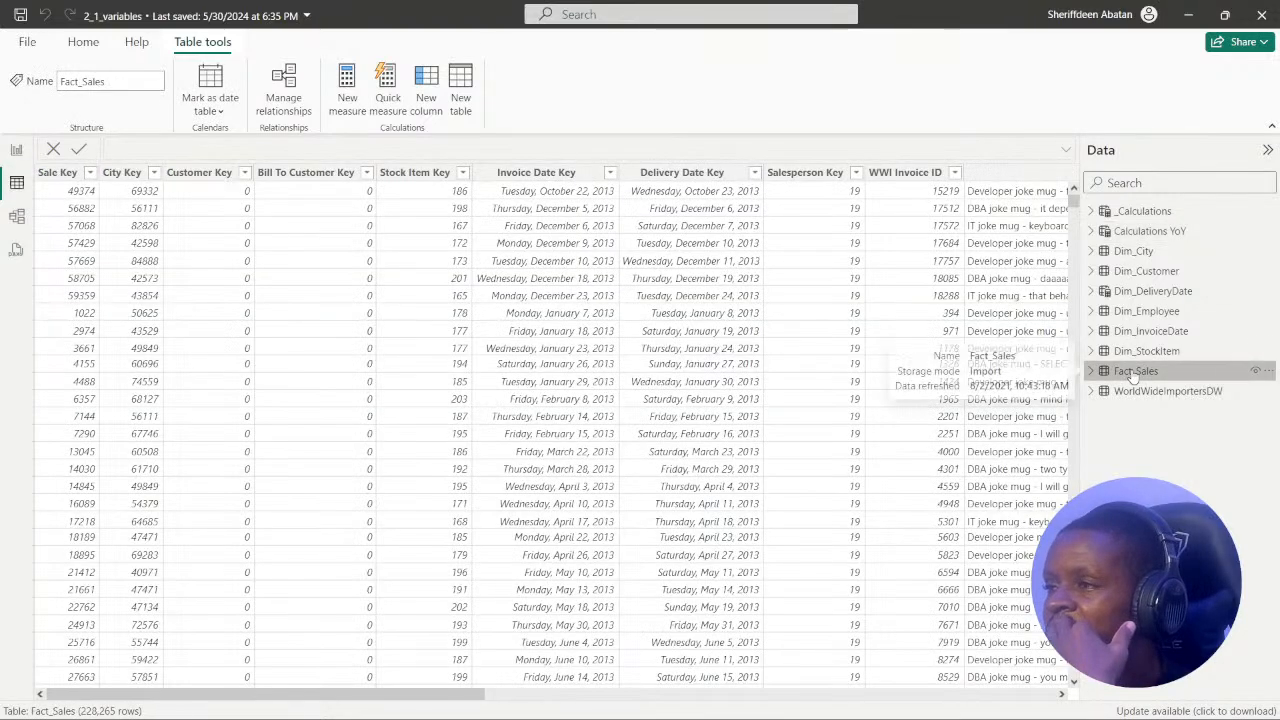
{"action": "left_click_drag", "start_coordinate": [410, 700], "coordinate": [893, 707]}
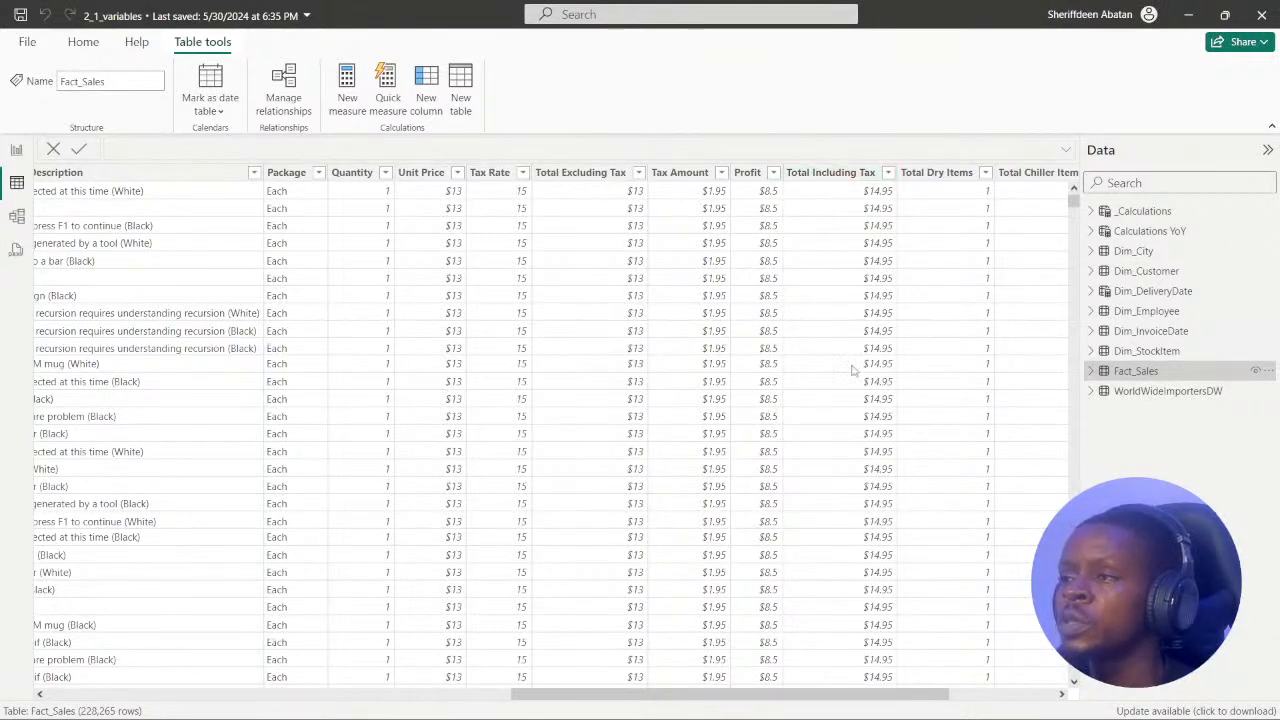
{"action": "left_click", "coordinate": [16, 150]}
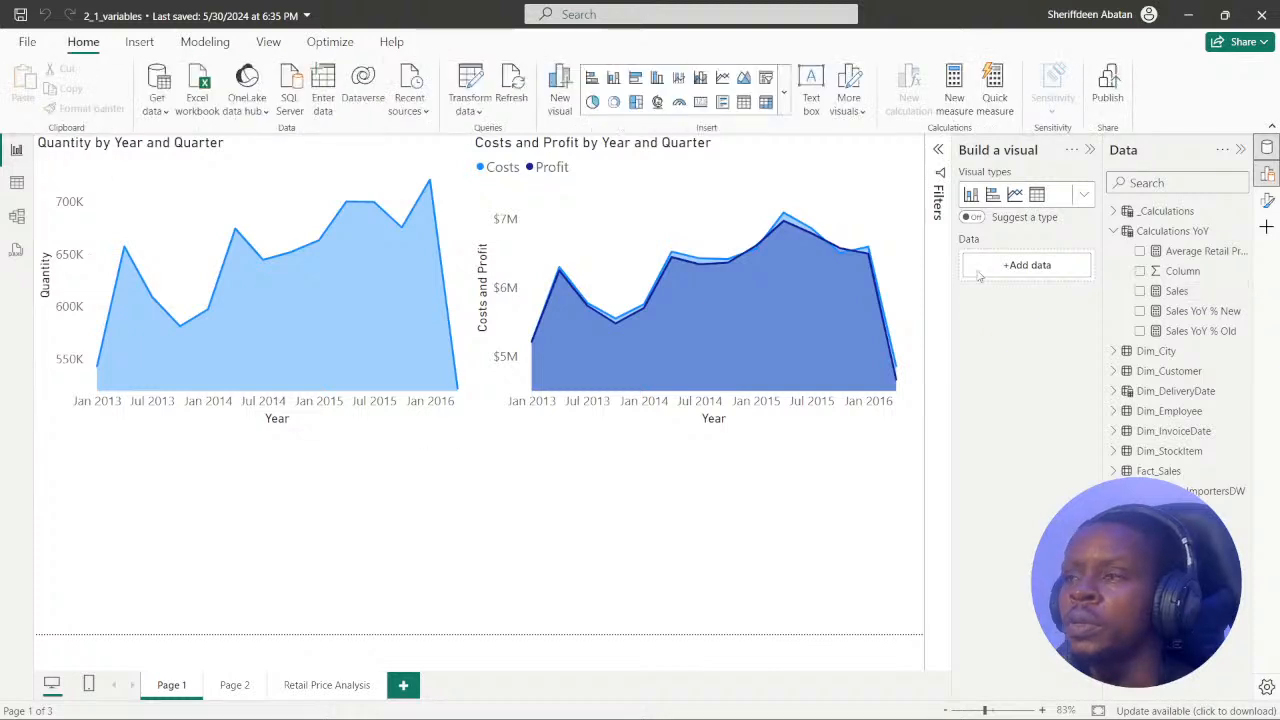
- Examine the repeated CALCULATE and SAMEPERIODLASTYEAR expressions in the Sales YoY % Old measure and close its formula
{"action": "left_click", "coordinate": [1177, 291]}
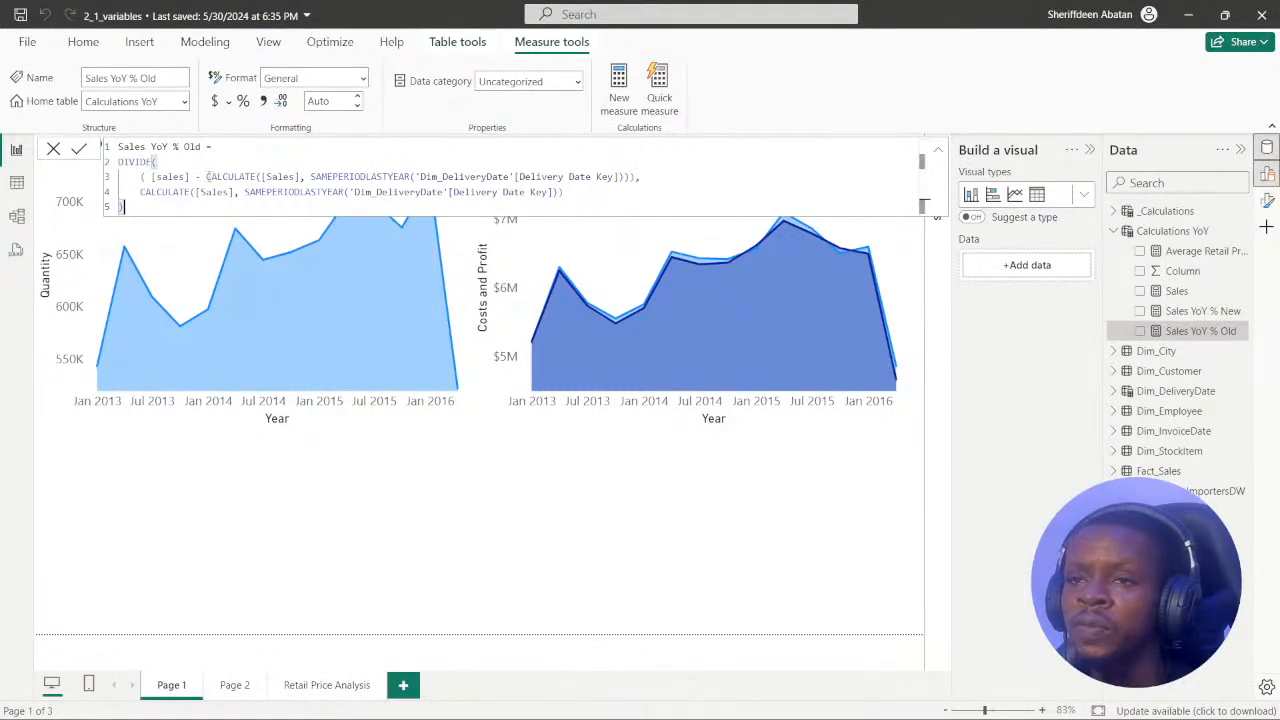
{"action": "left_click_drag", "start_coordinate": [207, 176], "coordinate": [569, 177]}
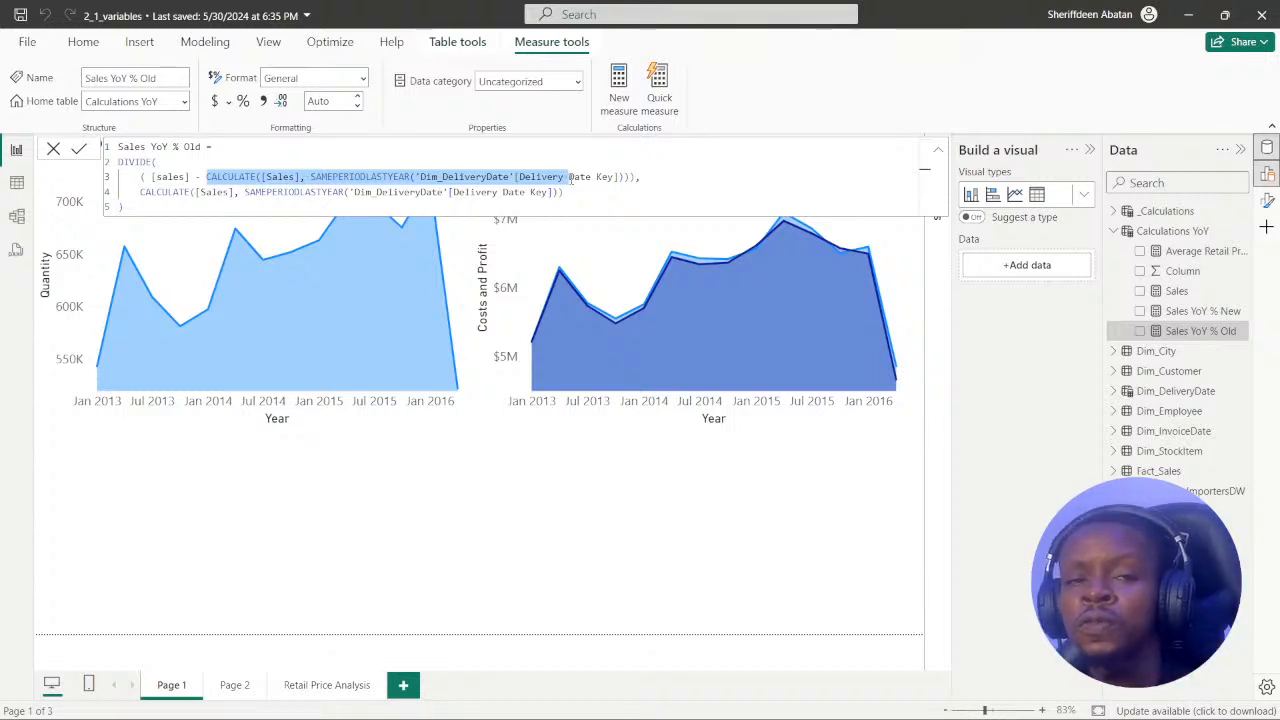
{"action": "left_click_drag", "start_coordinate": [570, 177], "coordinate": [638, 177]}
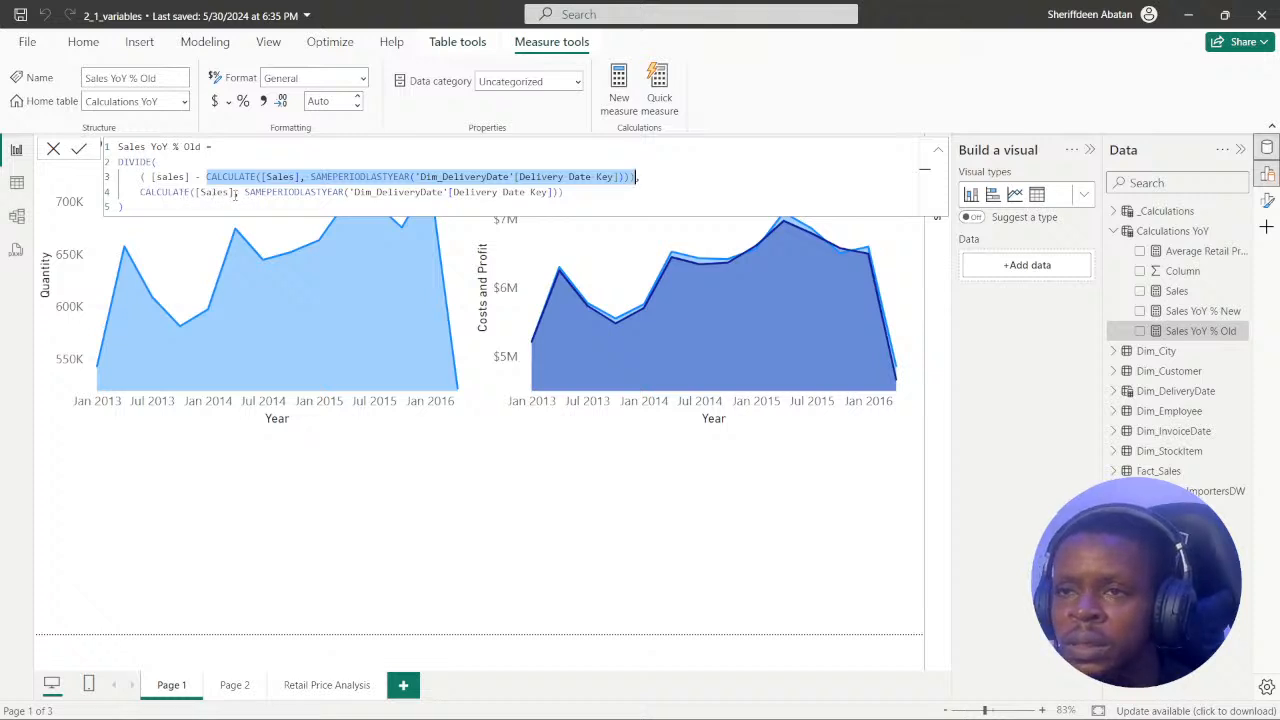
{"action": "left_click", "coordinate": [236, 192]}
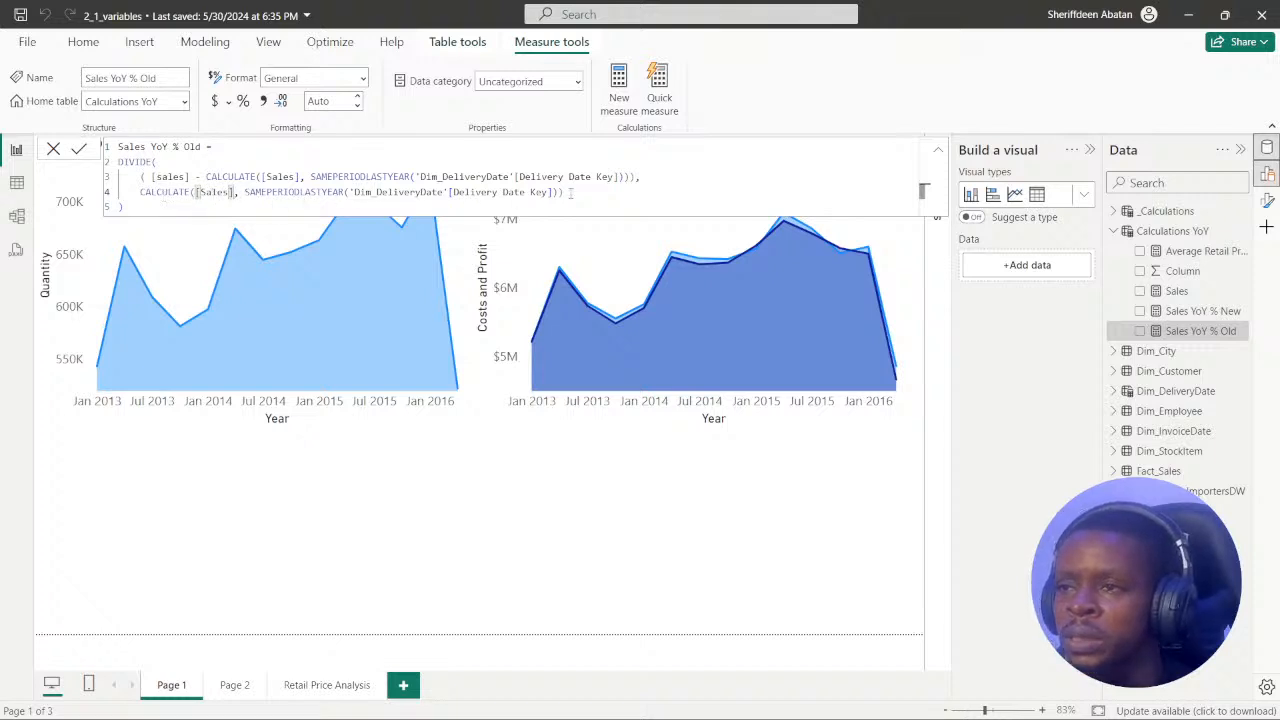
{"action": "left_click_drag", "start_coordinate": [206, 176], "coordinate": [632, 177]}
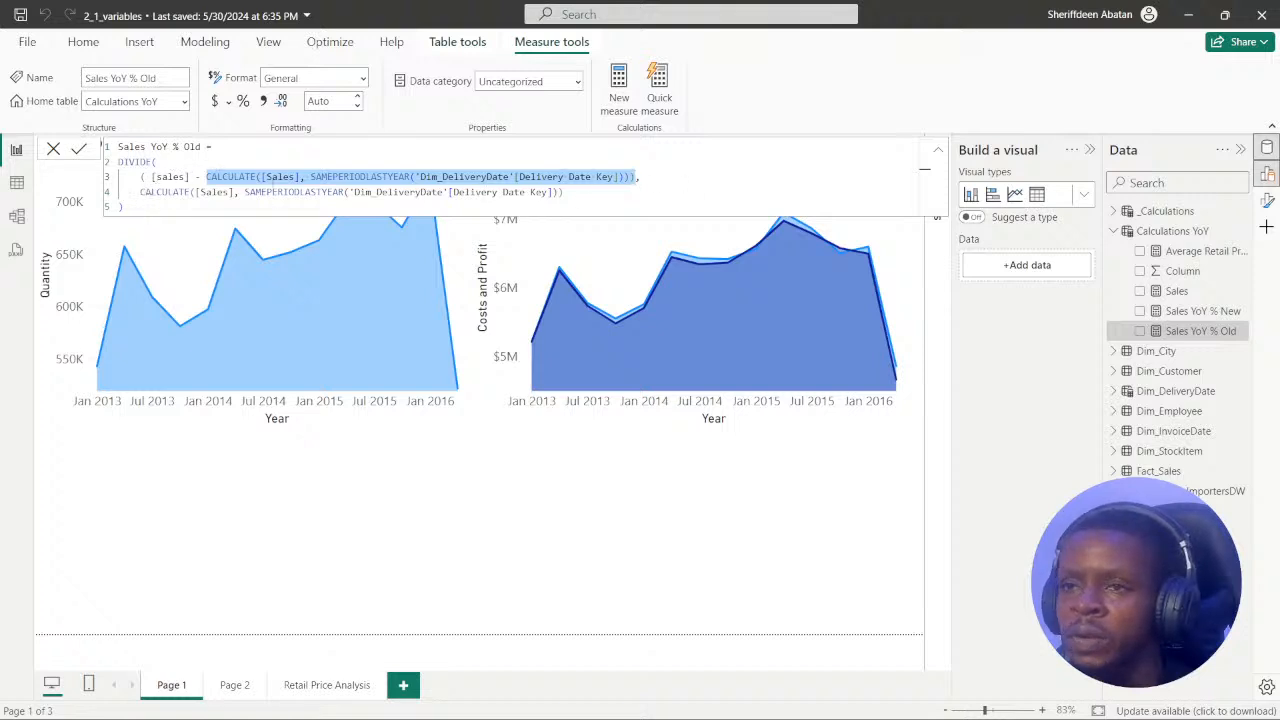
{"action": "left_click", "coordinate": [565, 193]}
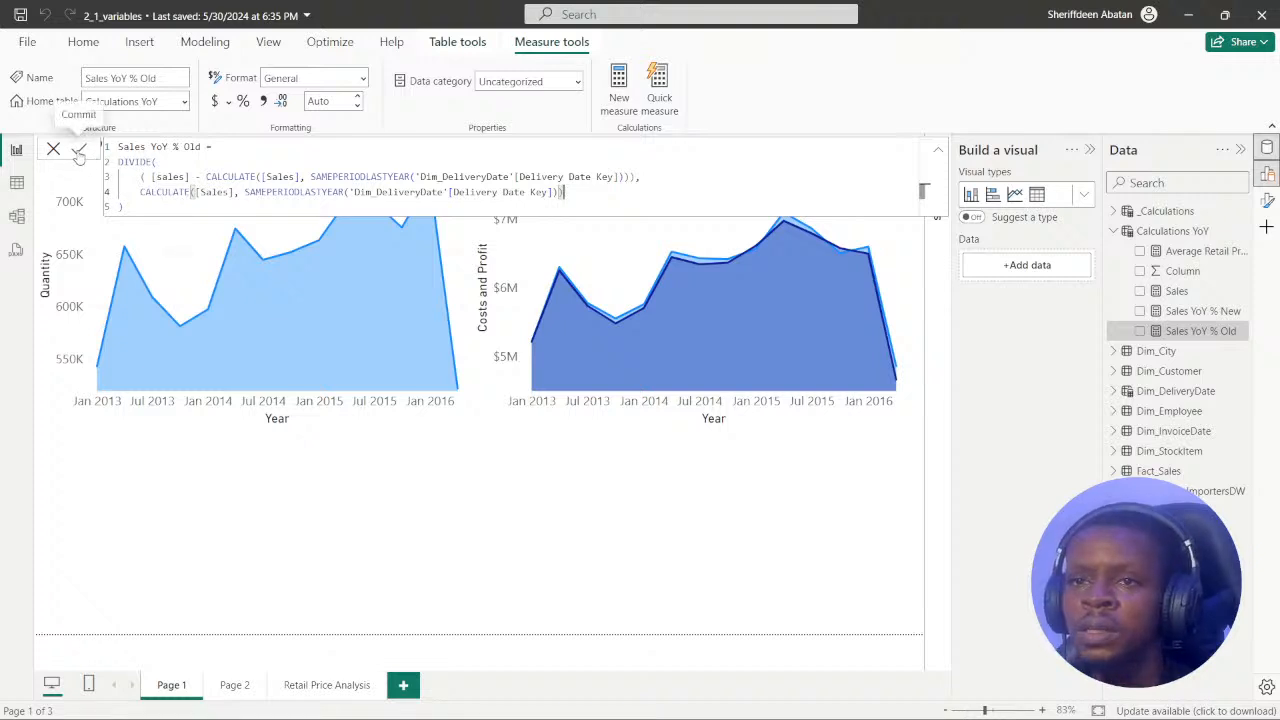
{"action": "left_click", "coordinate": [497, 571]}
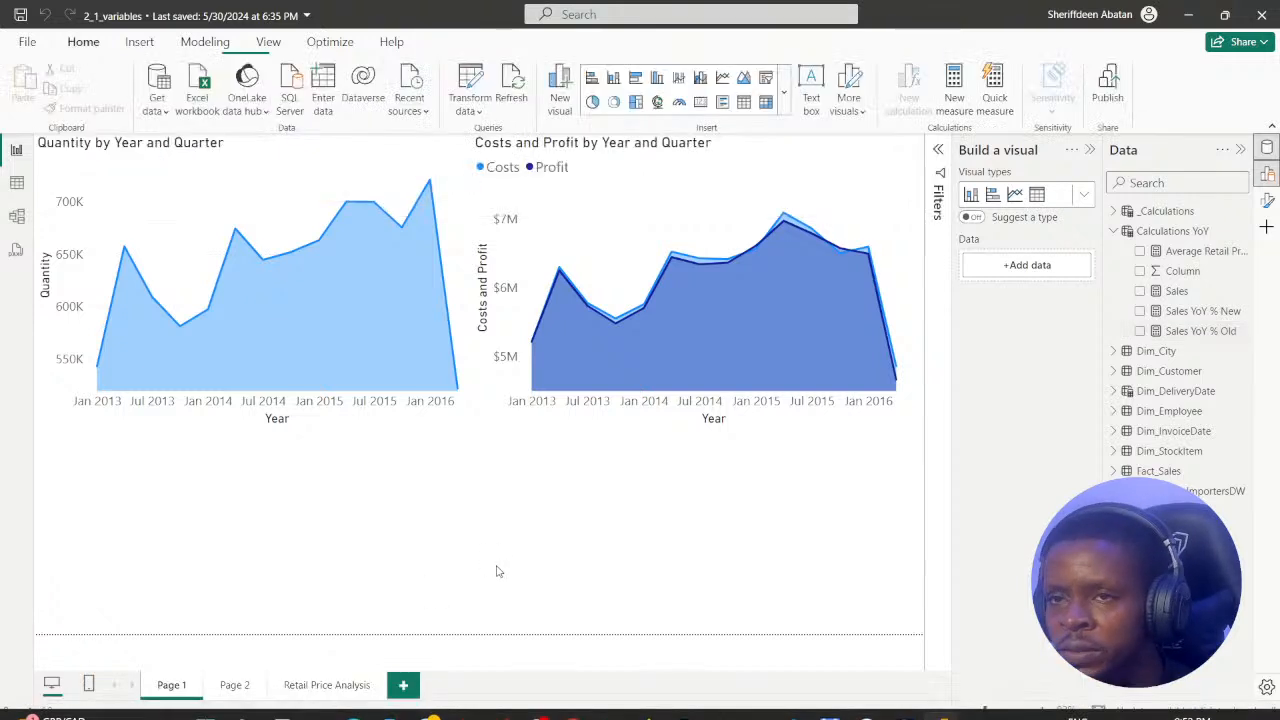
- Open the Sales YoY % New measure and examine the expression assigned to its SalesPriorYear variable
{"action": "key", "text": "alt+Tab"}
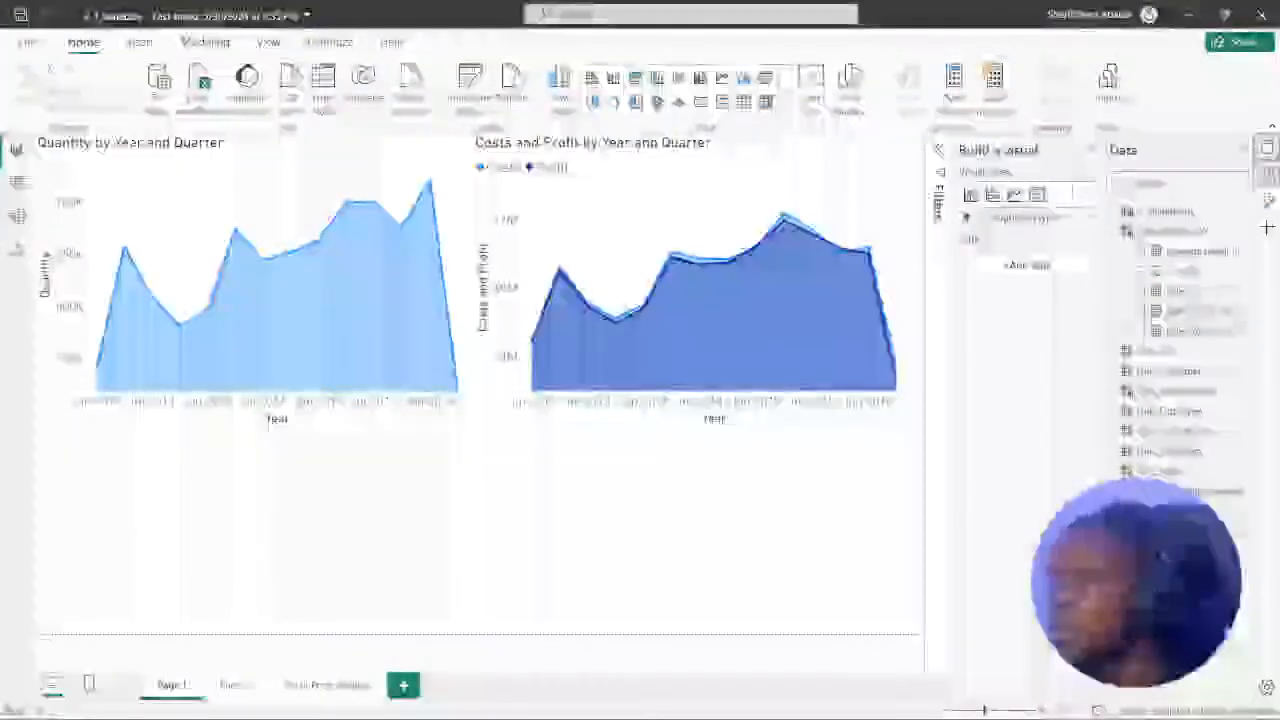
{"action": "left_click", "coordinate": [1211, 311]}
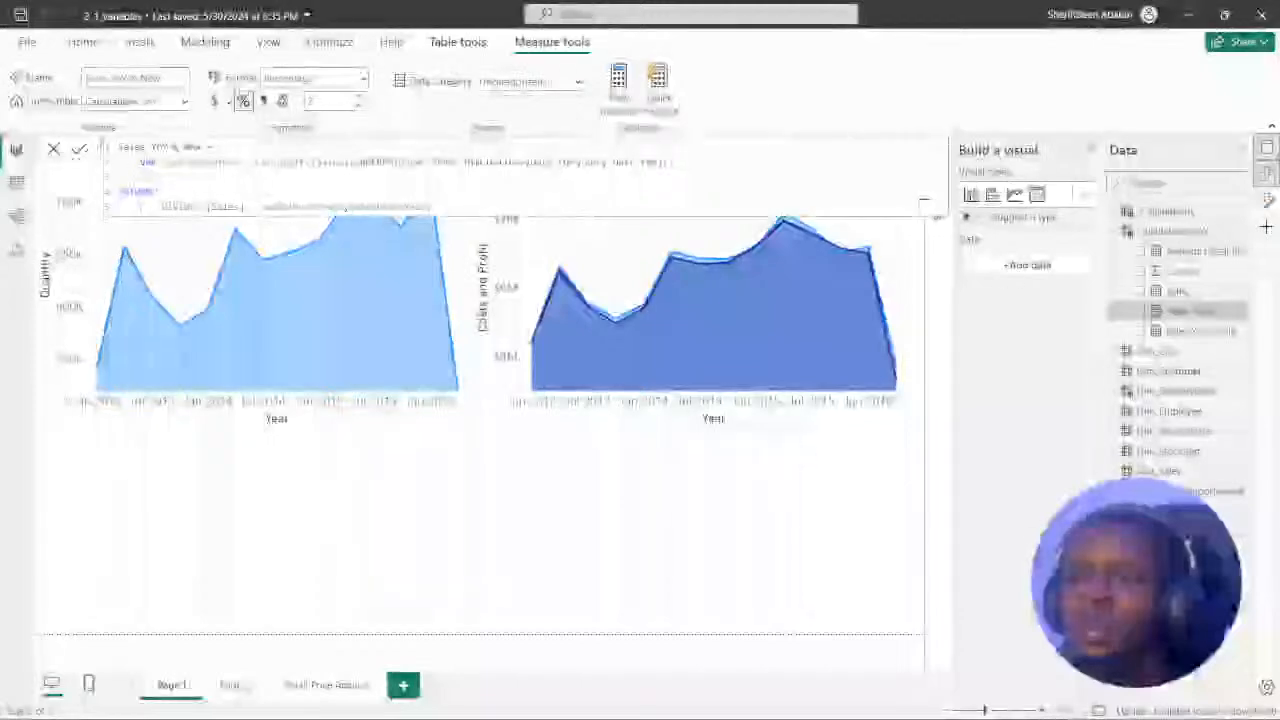
{"action": "left_click_drag", "start_coordinate": [255, 162], "coordinate": [683, 167]}
{"action": "left_click", "coordinate": [689, 167]}
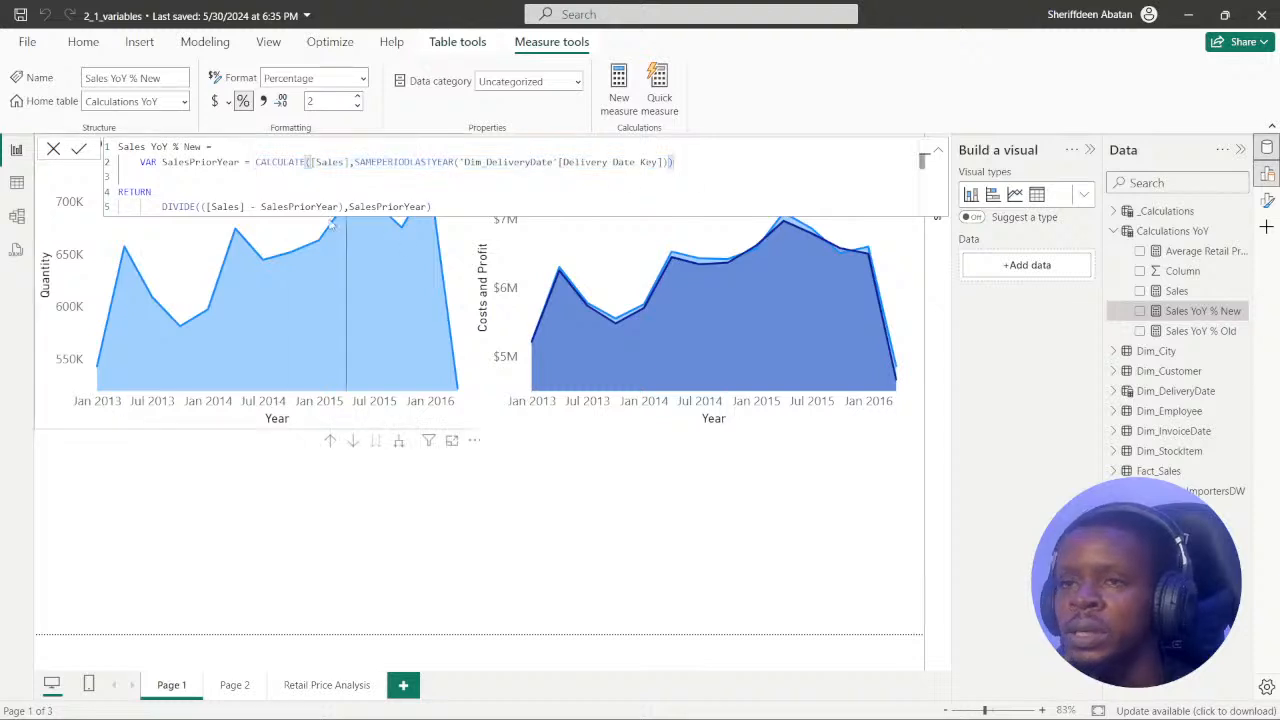
- Reopen the Sales YoY % Old measure and highlight its two CALCULATE expressions for comparison with the variable-based version
{"action": "left_click", "coordinate": [1190, 331]}
{"action": "left_click", "coordinate": [140, 178]}
{"action": "type", "text": "("}
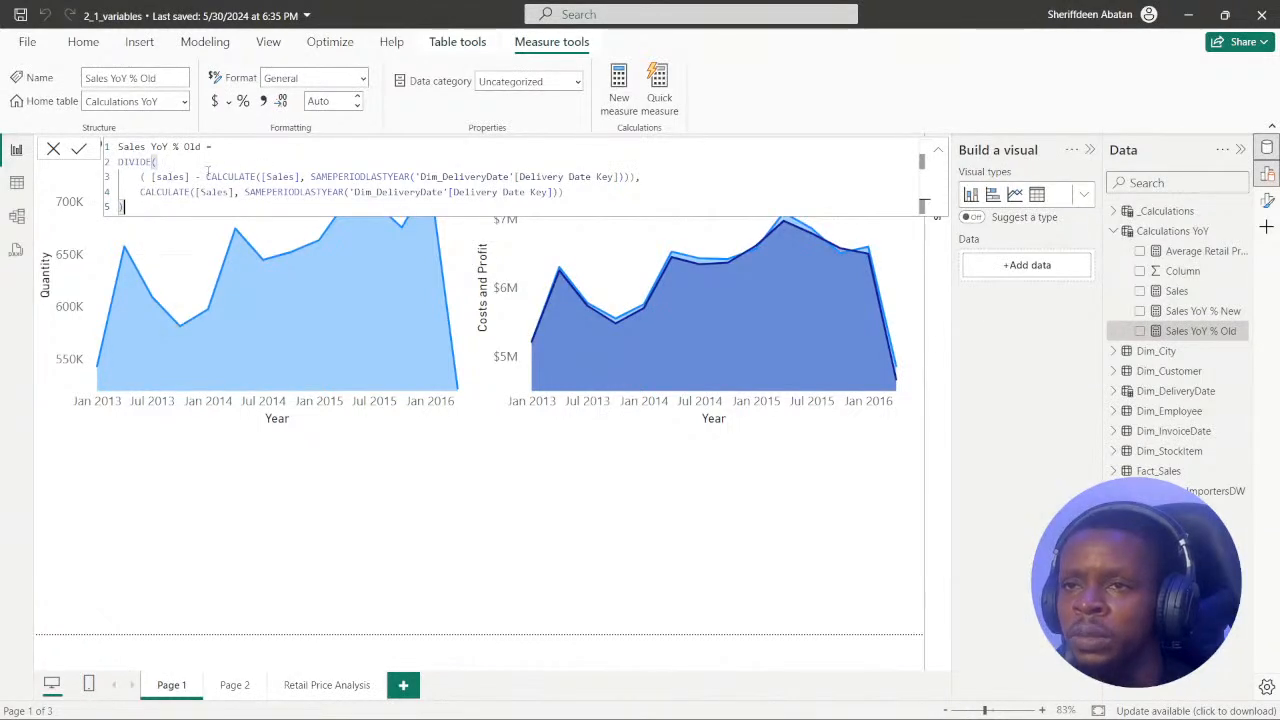
{"action": "left_click_drag", "start_coordinate": [207, 176], "coordinate": [570, 191]}
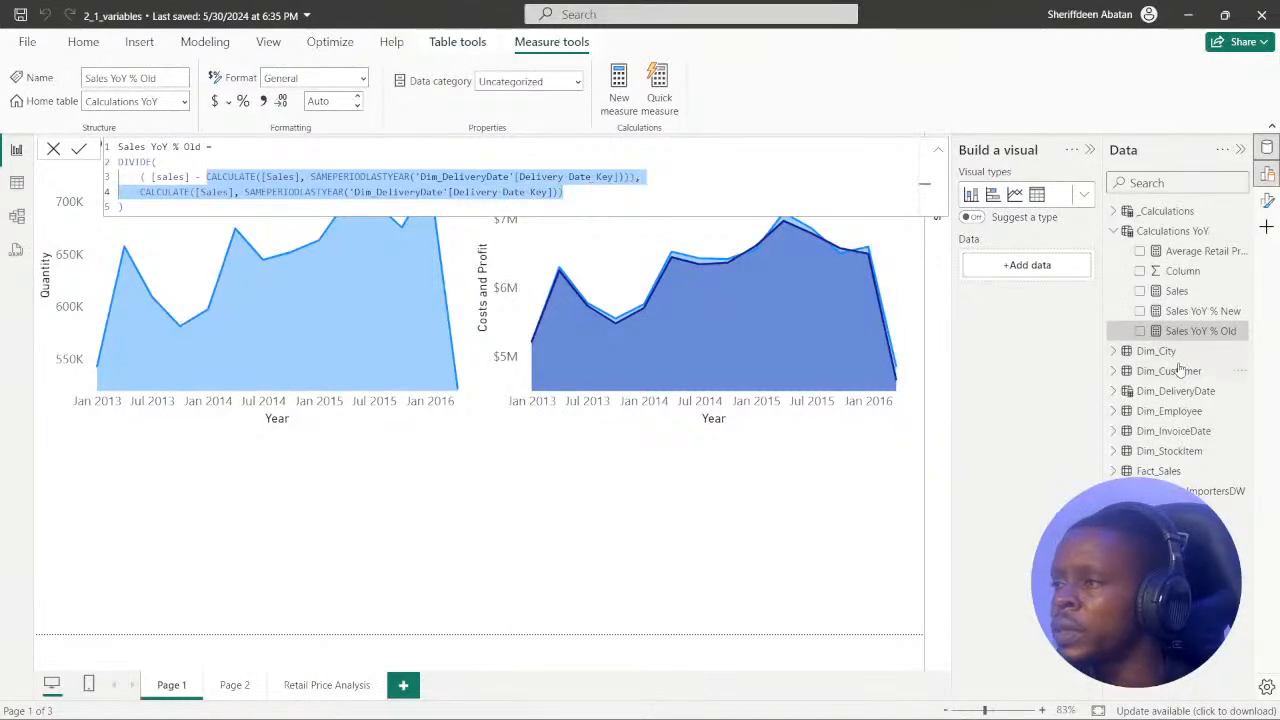
- Return to the Sales YoY % New measure and examine how SalesPriorYear is defined and used in the RETURN's DIVIDE expression
{"action": "left_click", "coordinate": [1195, 312]}
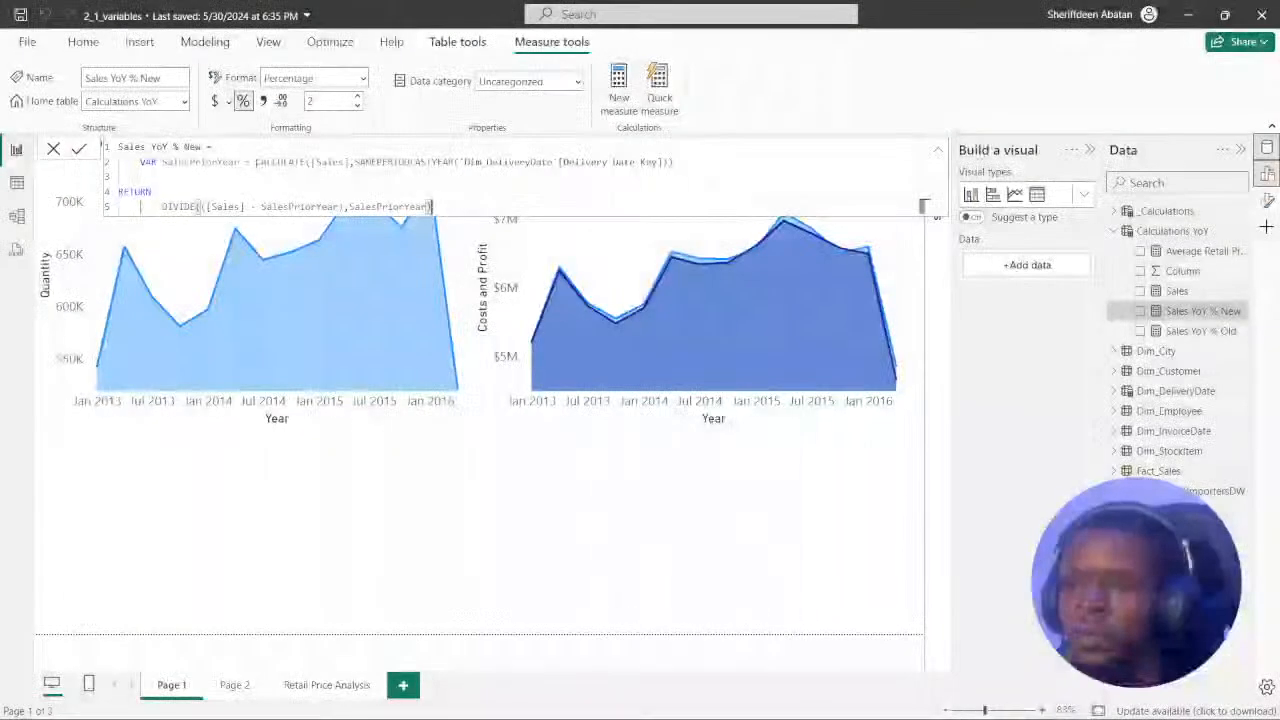
{"action": "left_click_drag", "start_coordinate": [256, 162], "coordinate": [695, 170]}
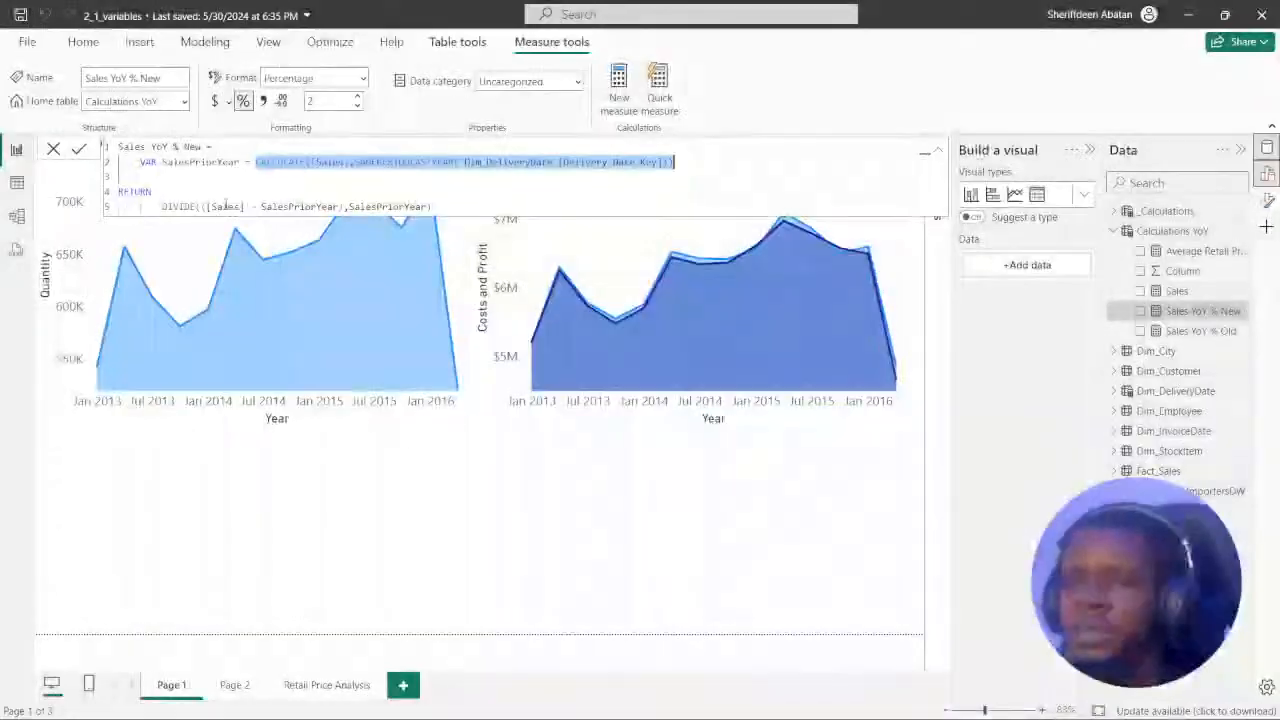
{"action": "left_click_drag", "start_coordinate": [163, 162], "coordinate": [428, 206]}
{"action": "left_click", "coordinate": [261, 206]}
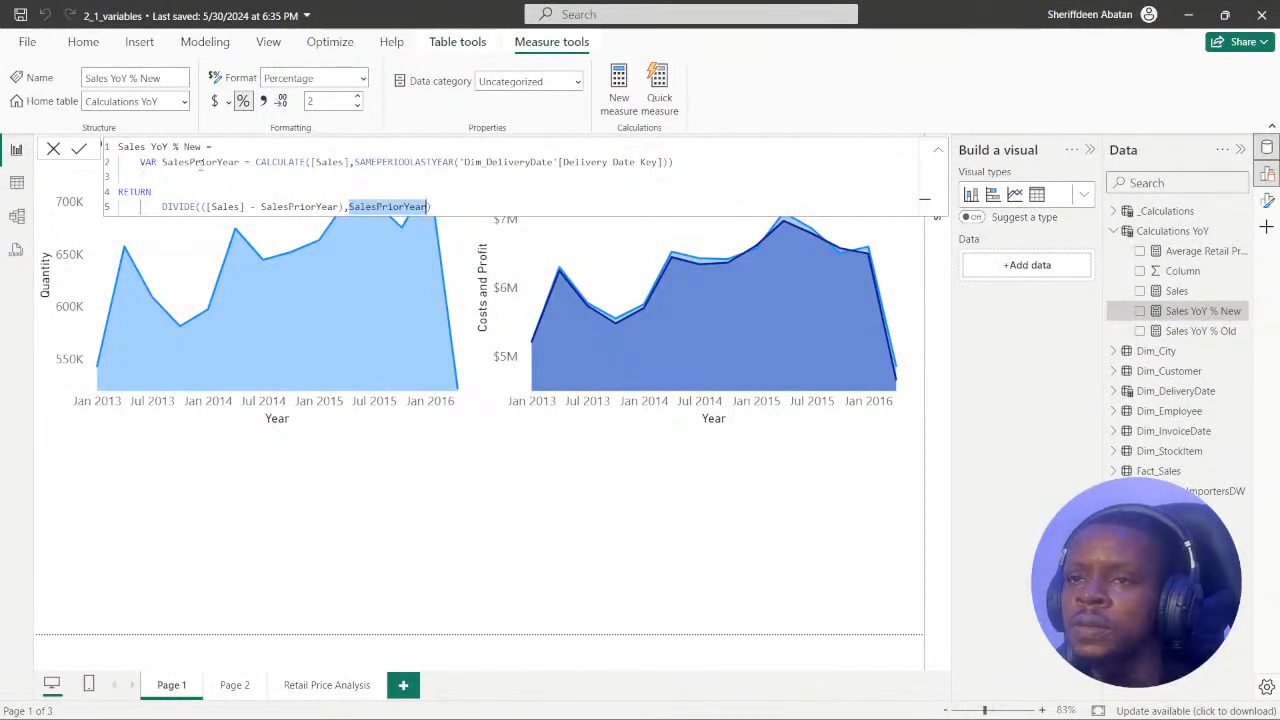
- Commit the Sales YoY % New formula, and switch to the DataCamp exercise in Chrome to advance to instruction 3
{"action": "left_click", "coordinate": [478, 212]}
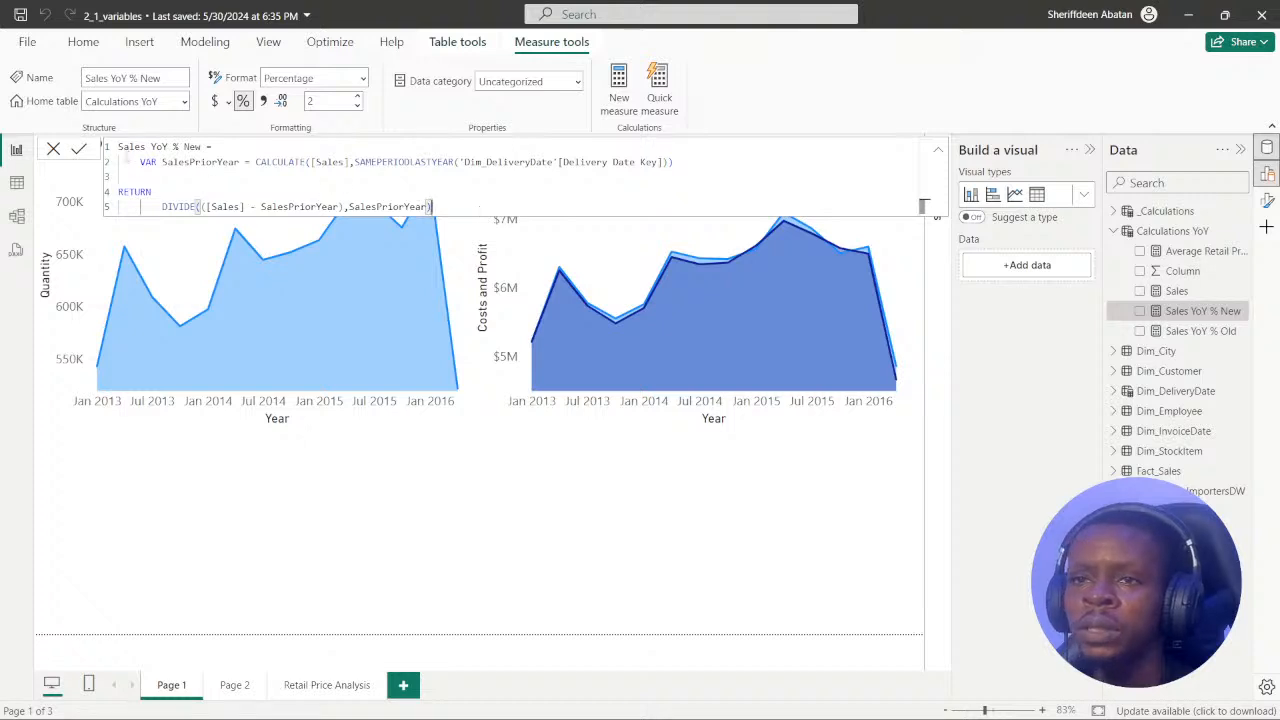
{"action": "left_click", "coordinate": [78, 149]}
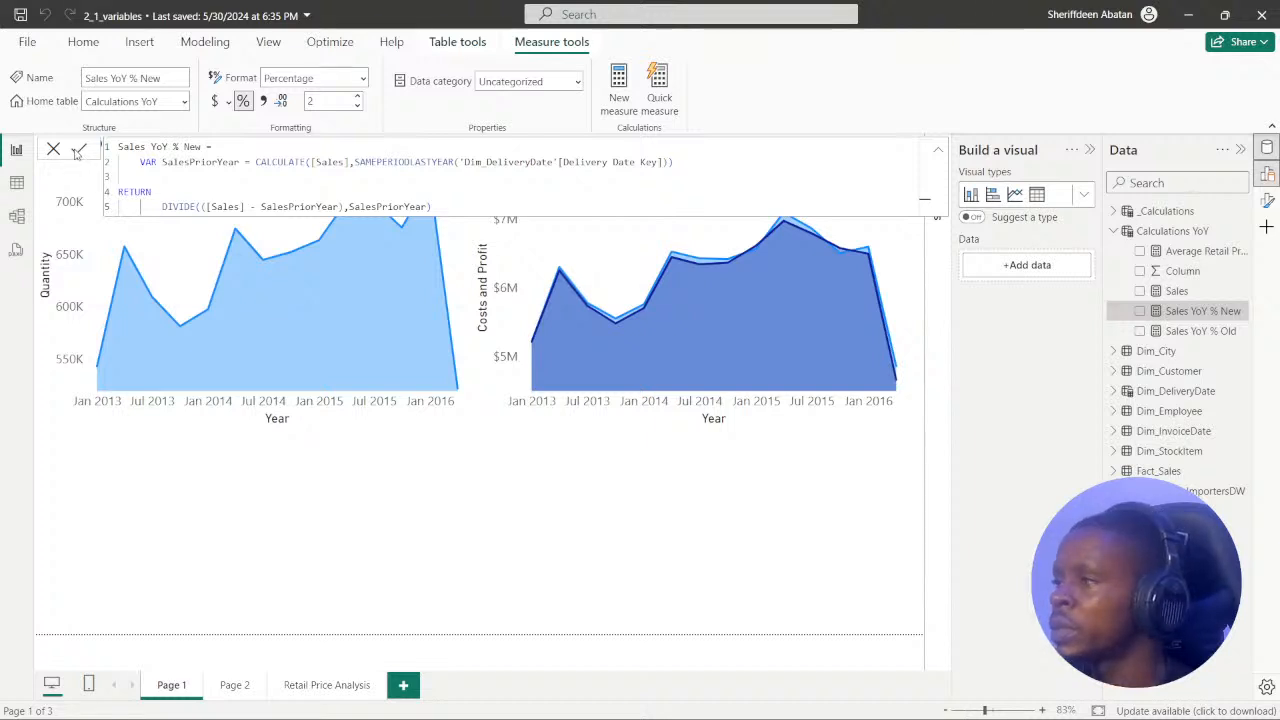
{"action": "left_click", "coordinate": [288, 491]}
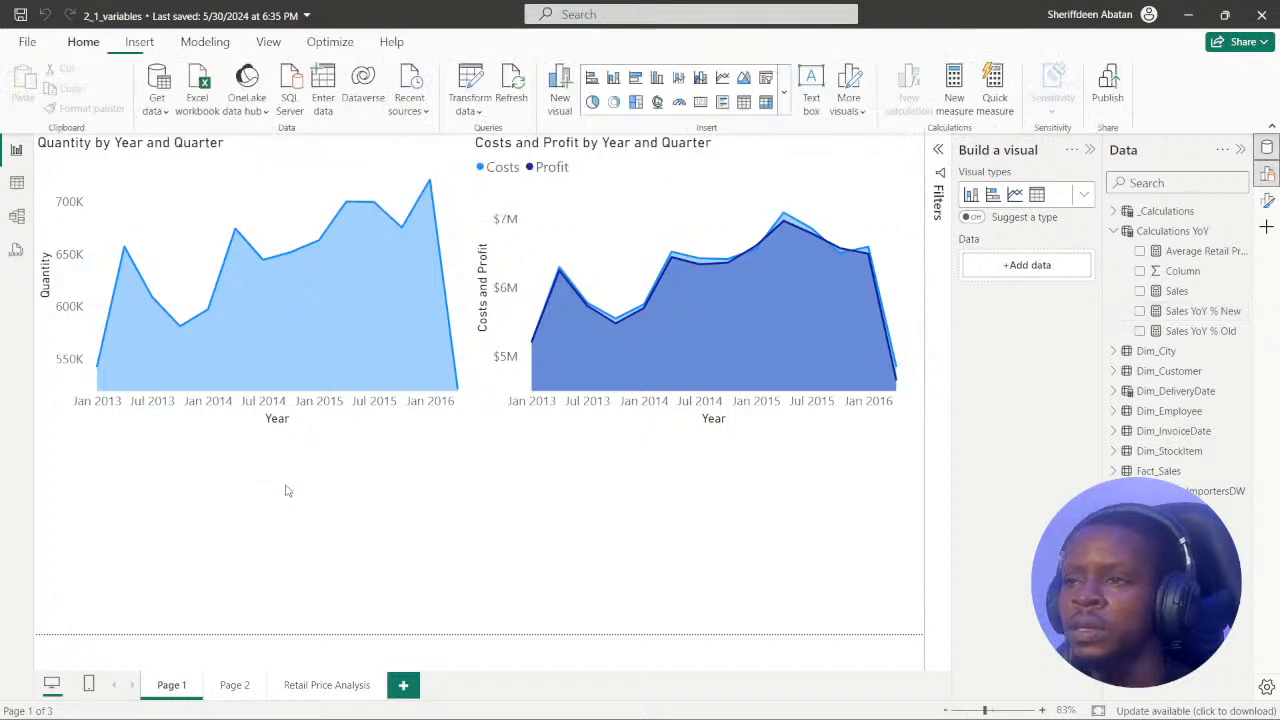
{"action": "left_click", "coordinate": [570, 702]}
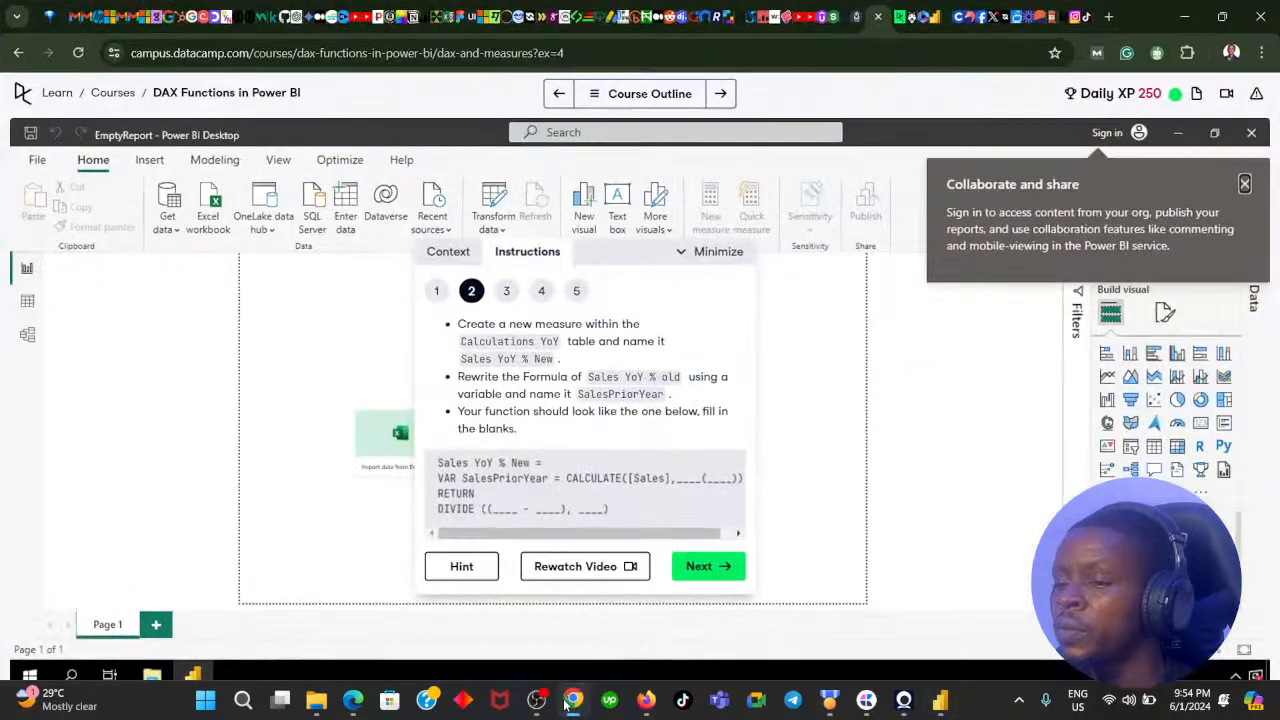
{"action": "left_click", "coordinate": [698, 566]}
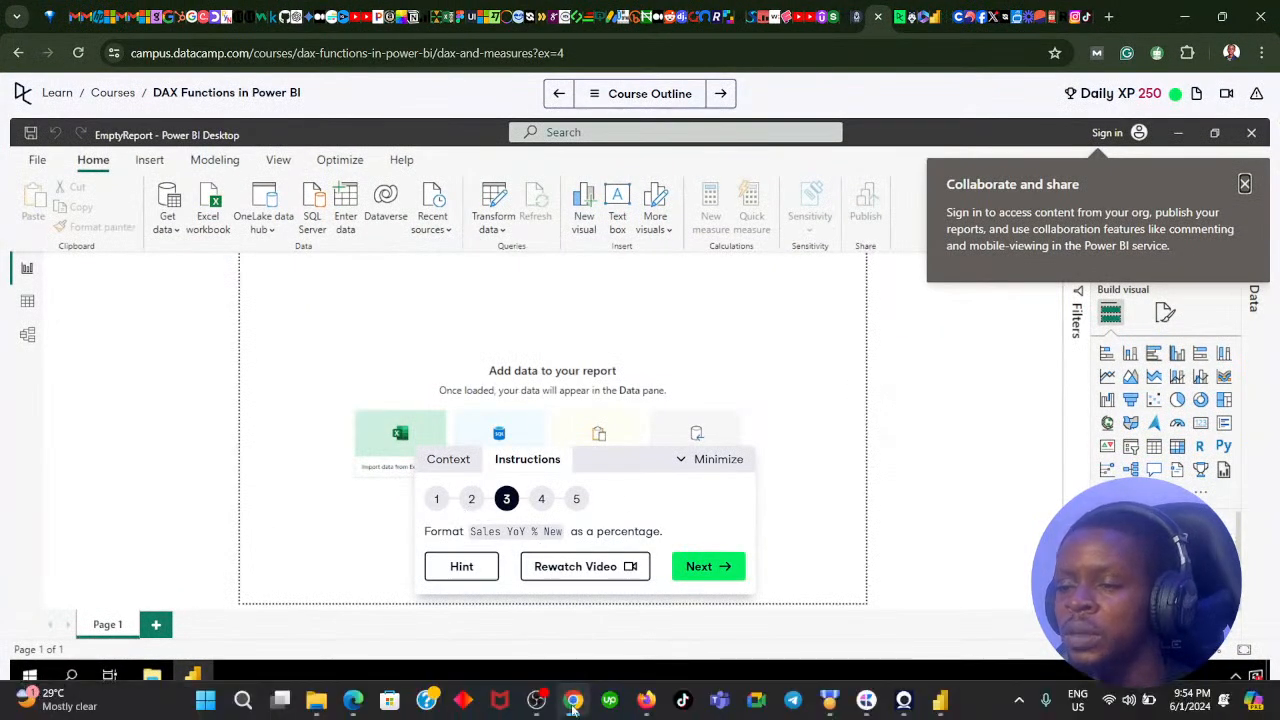
- Check the percentage format of Sales YoY % New in Power BI Desktop, and advance the DataCamp exercise to instruction 4
{"action": "left_click", "coordinate": [574, 706]}
{"action": "left_click", "coordinate": [1200, 311]}
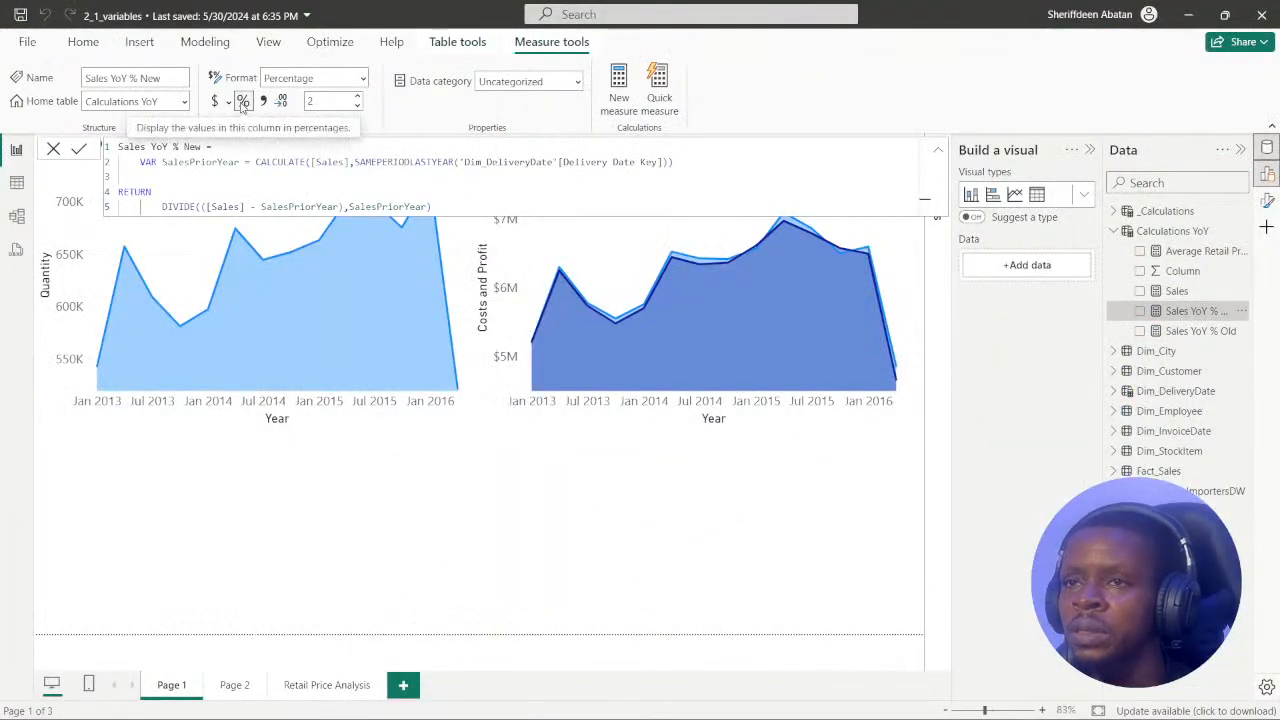
{"action": "left_click", "coordinate": [381, 571]}
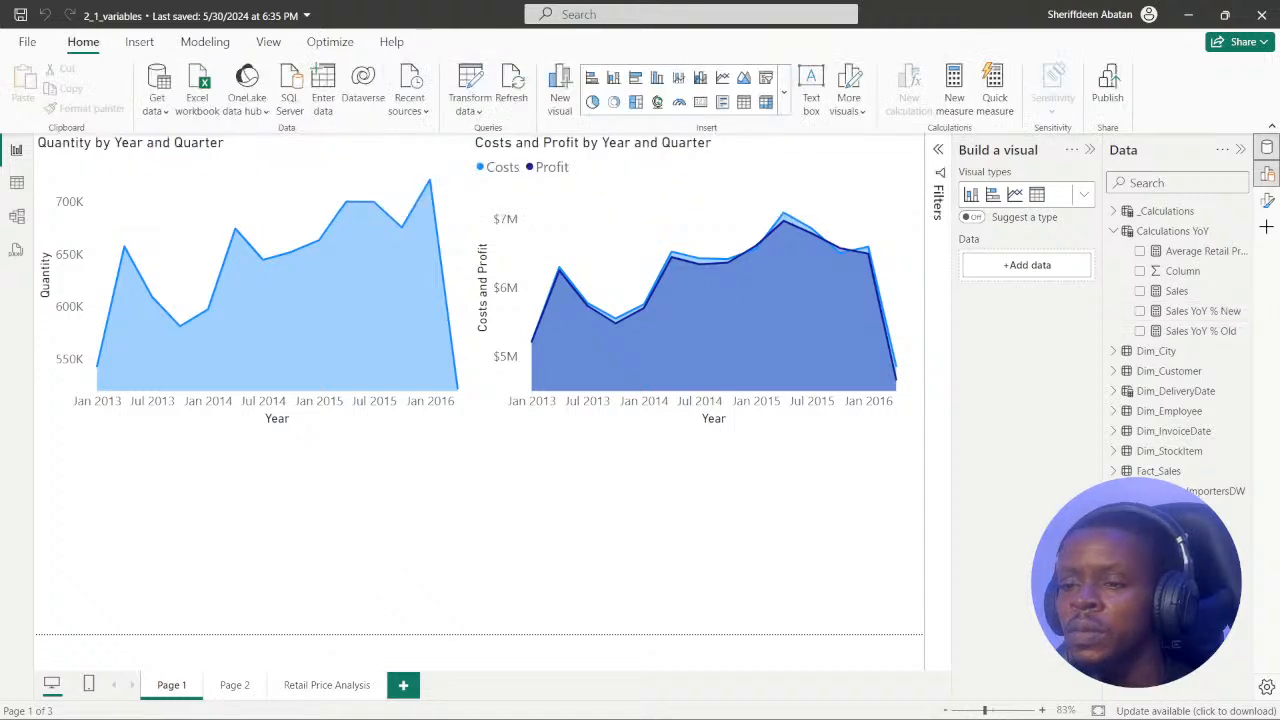
{"action": "left_click", "coordinate": [573, 700]}
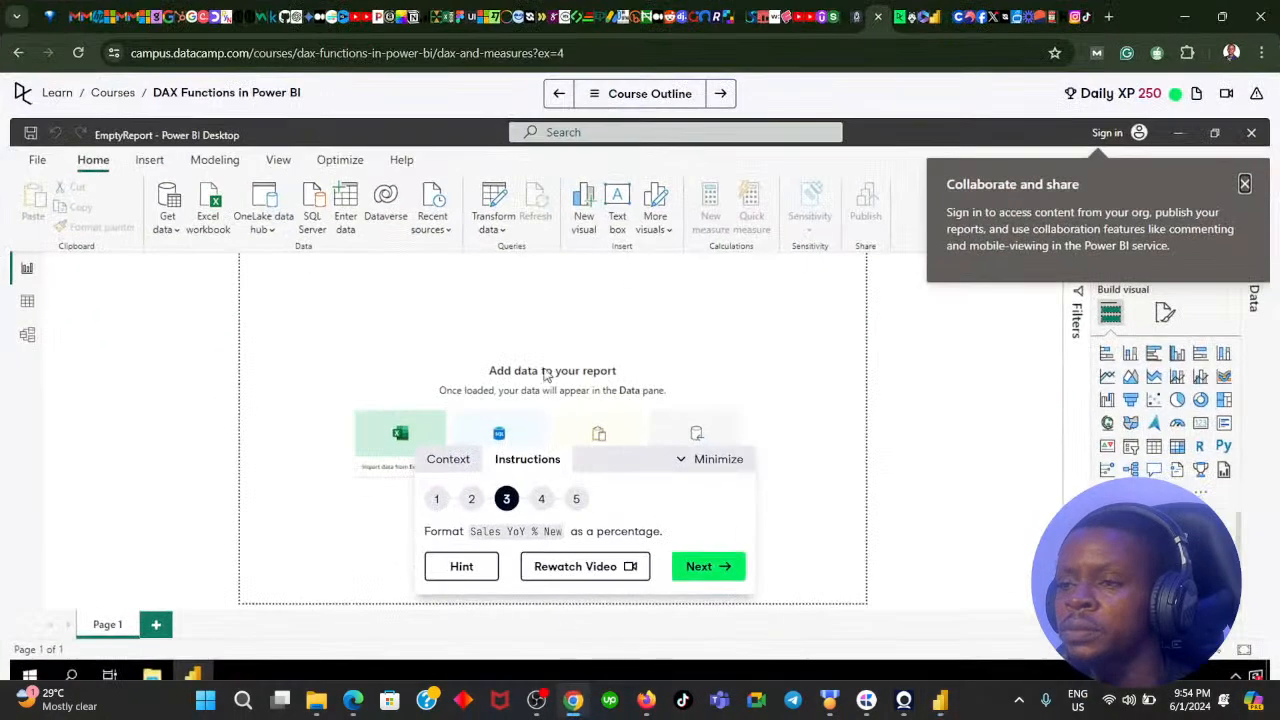
{"action": "left_click", "coordinate": [708, 568]}
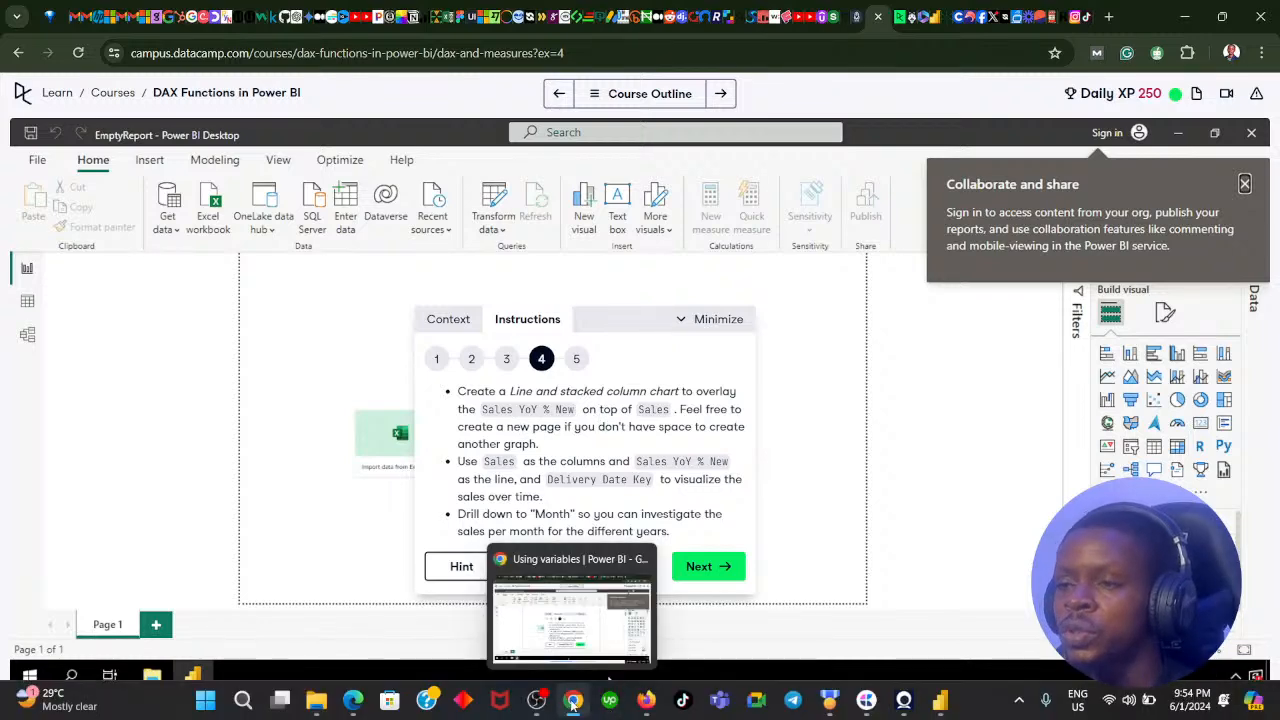
- Switch to Power BI Desktop and enlarge the Sales and Sales YoY % New chart on Page 2
{"action": "left_click", "coordinate": [572, 704]}
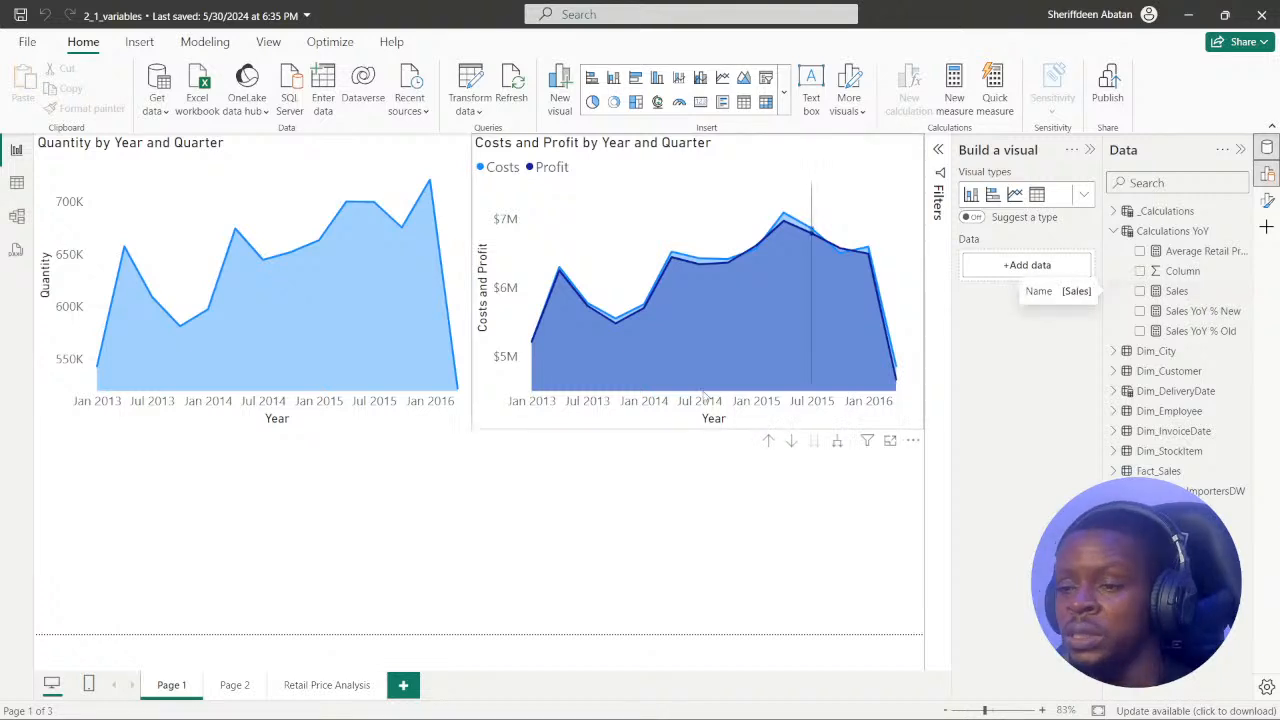
{"action": "left_click", "coordinate": [232, 686]}
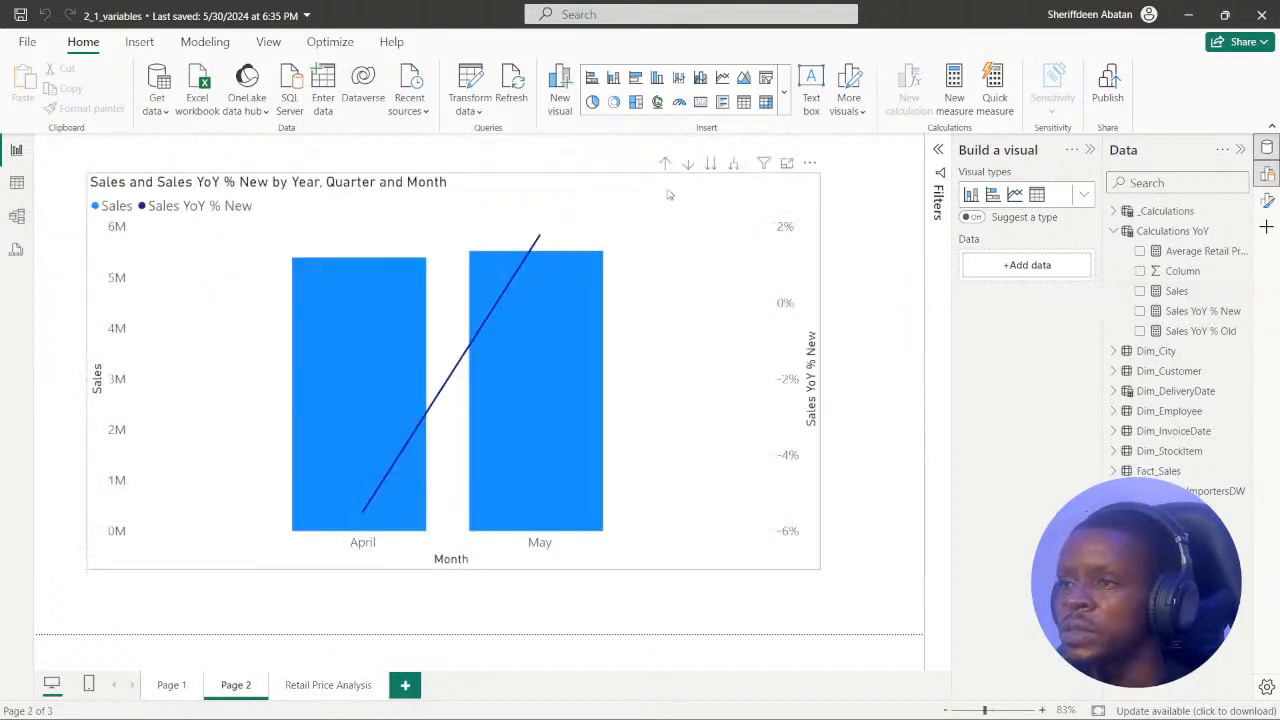
{"action": "left_click", "coordinate": [822, 508]}
{"action": "left_click_drag", "start_coordinate": [821, 570], "coordinate": [886, 608]}
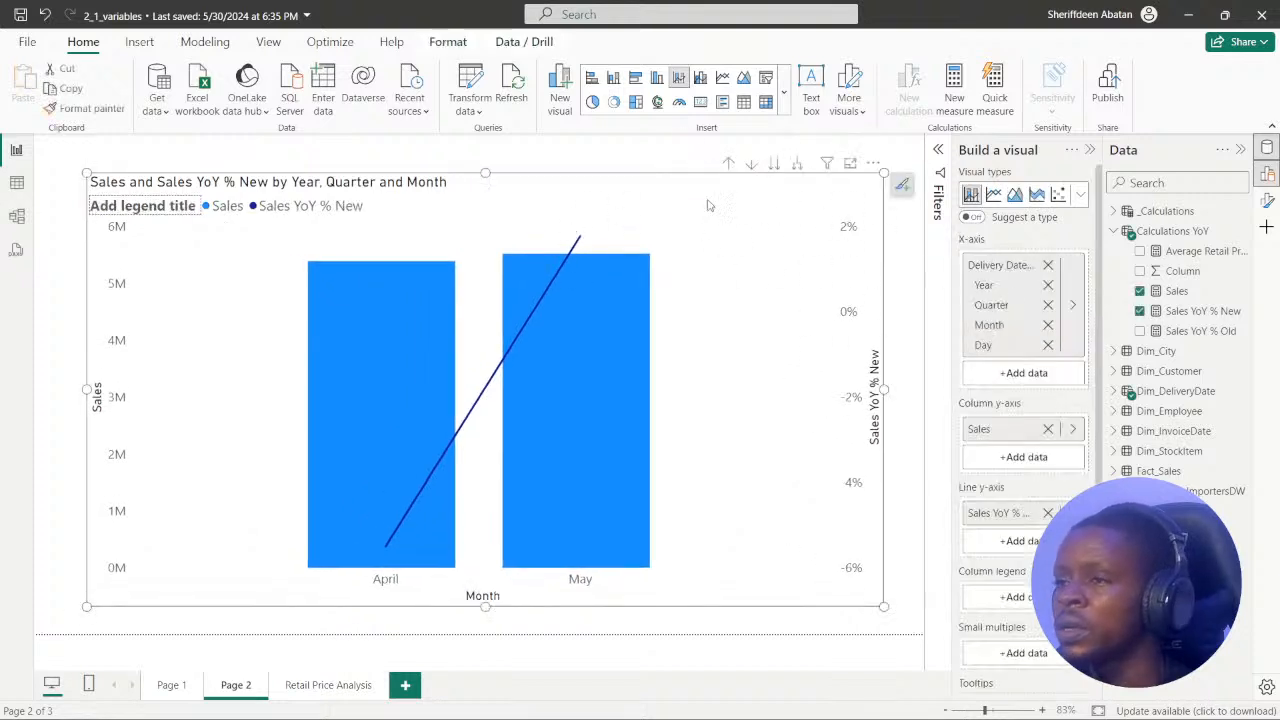
- Drill the Sales and Sales YoY % New chart up to the Year level with drill-down mode on
{"action": "left_click", "coordinate": [730, 165]}
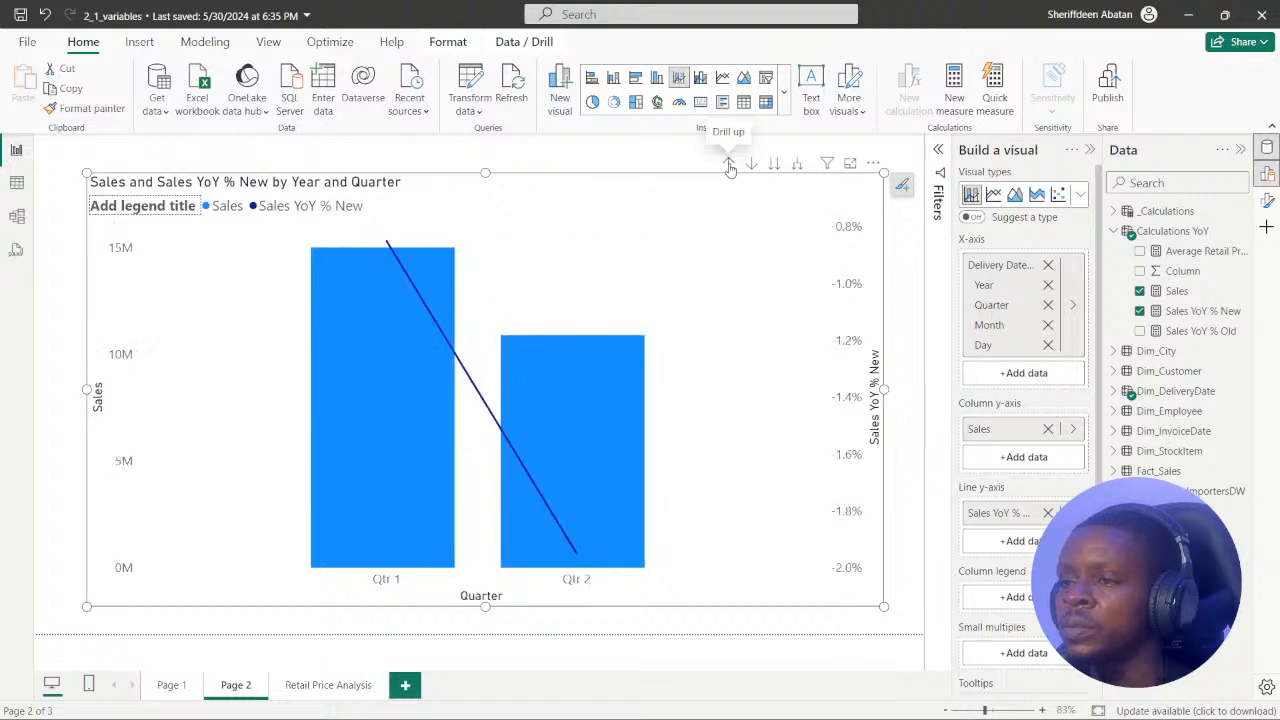
{"action": "left_click", "coordinate": [730, 165]}
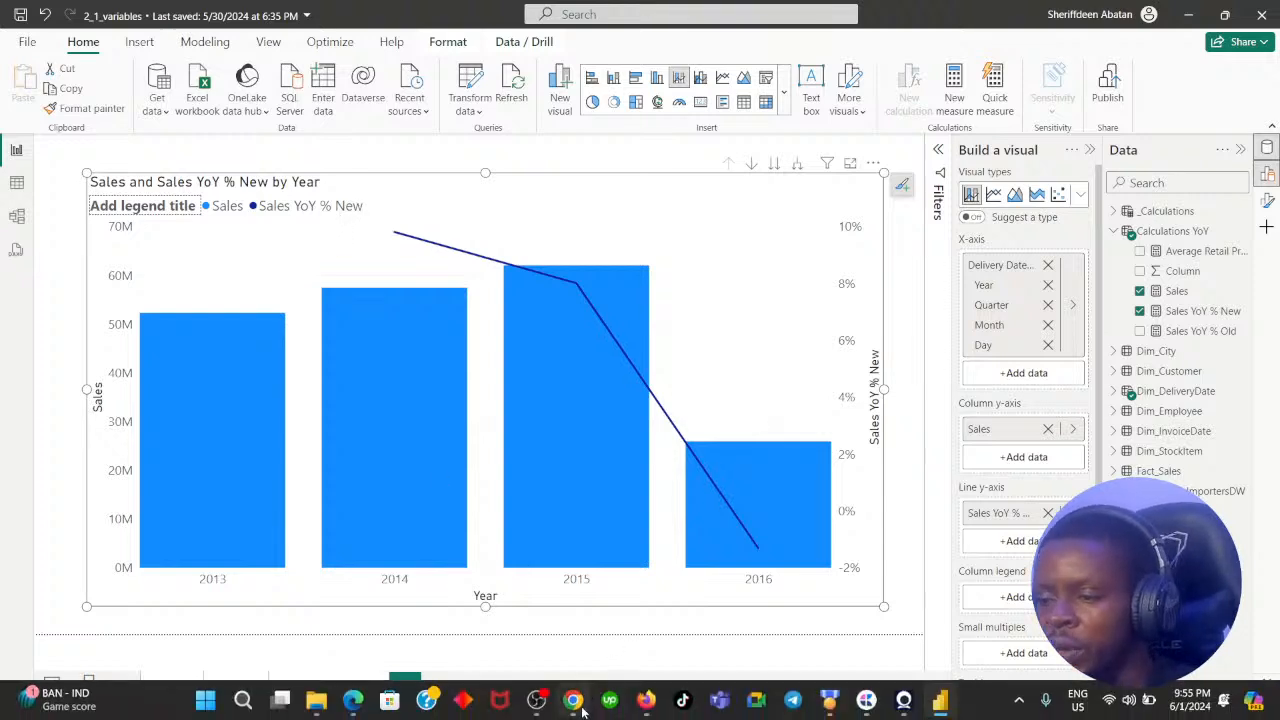
{"action": "left_click", "coordinate": [573, 713]}
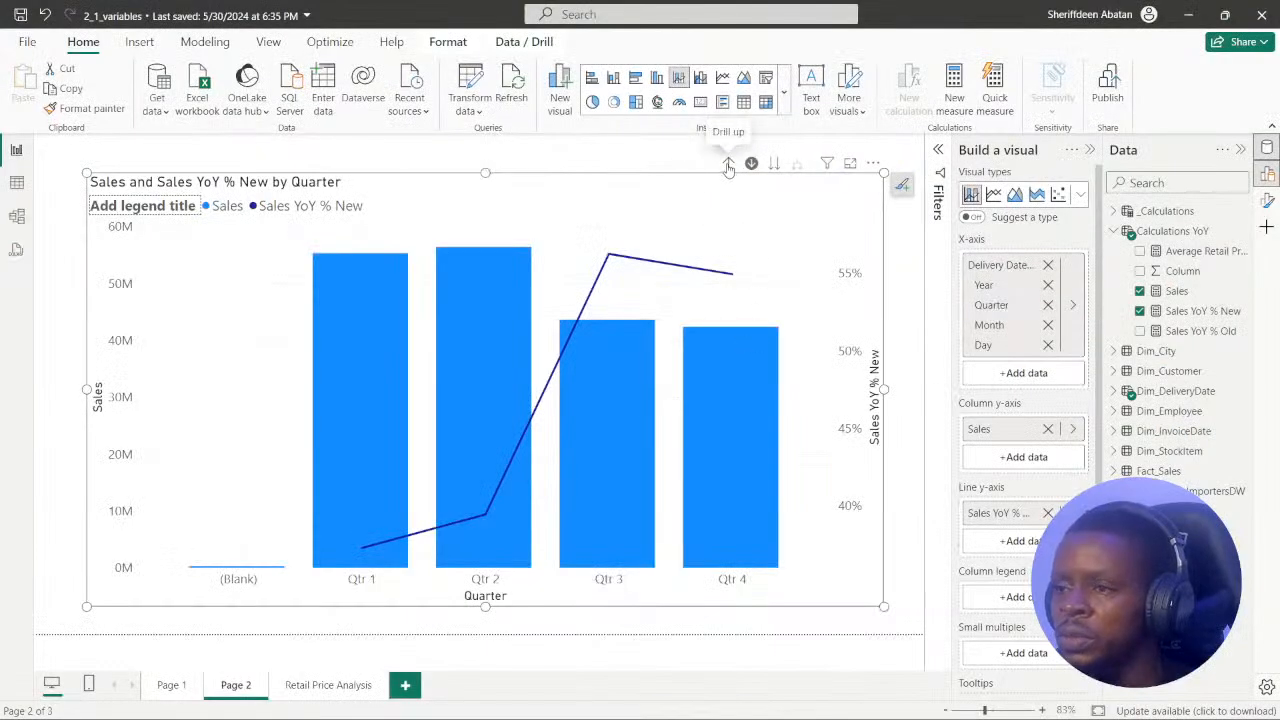
{"action": "left_click", "coordinate": [729, 165]}
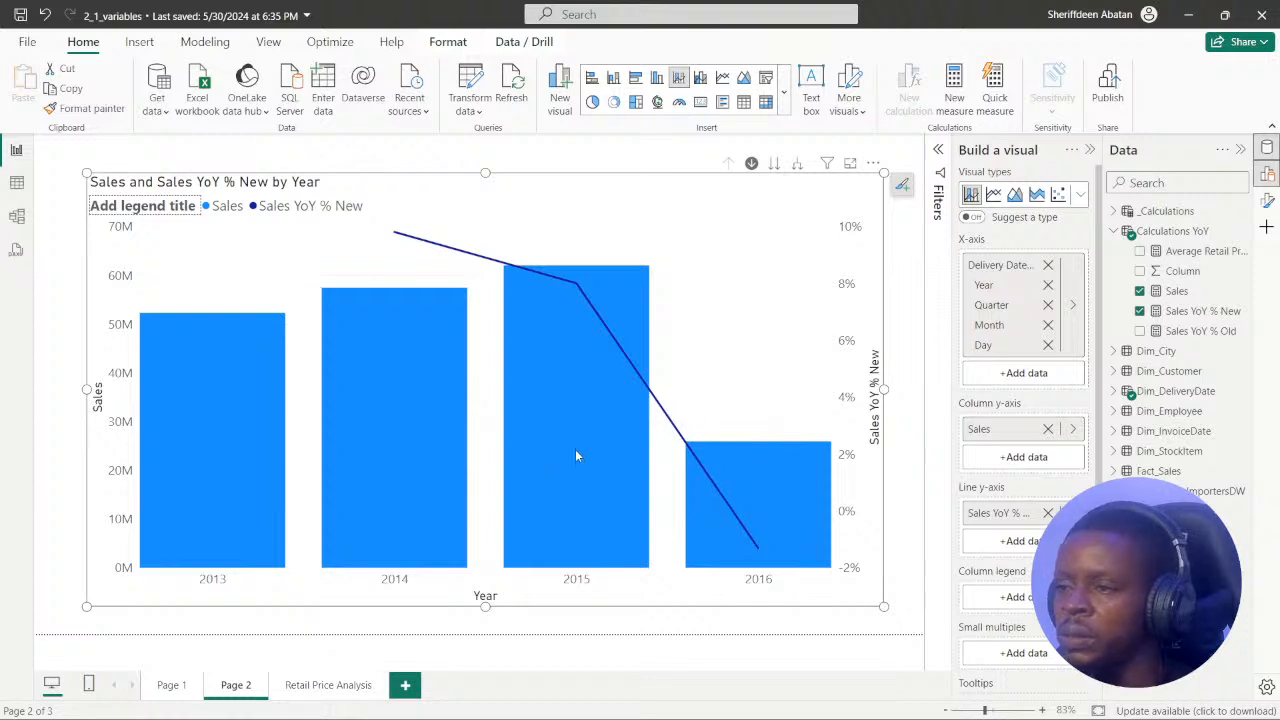
- Drill the chart down through 2016 and Qtr 2 to its months, consulting question 5 of the exercise
{"action": "left_click", "coordinate": [787, 484]}
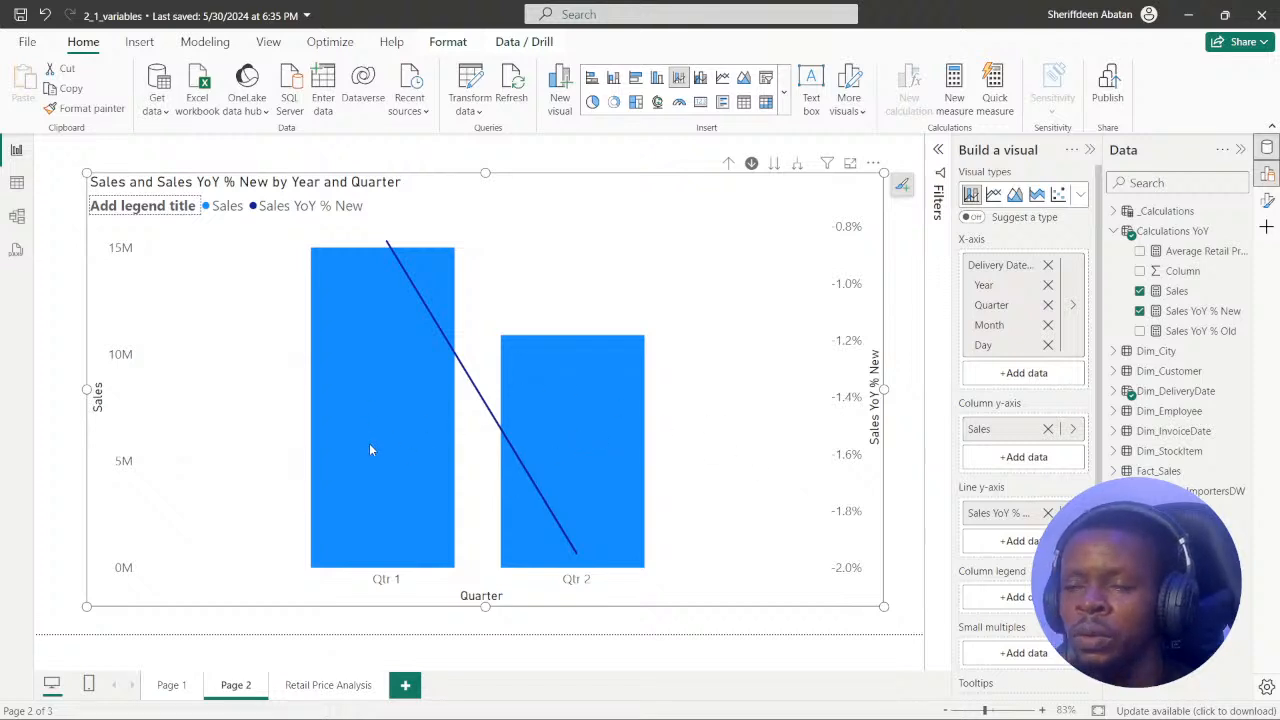
{"action": "mouse_move", "coordinate": [580, 703]}
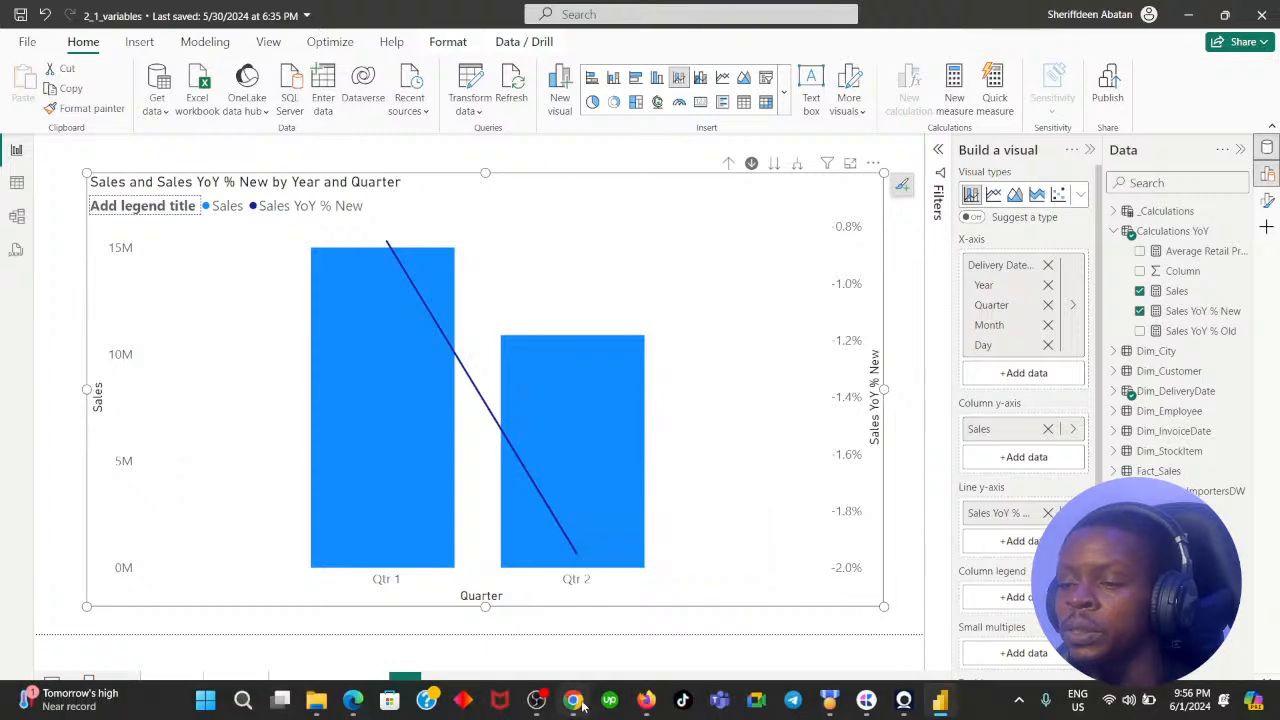
{"action": "left_click", "coordinate": [585, 630]}
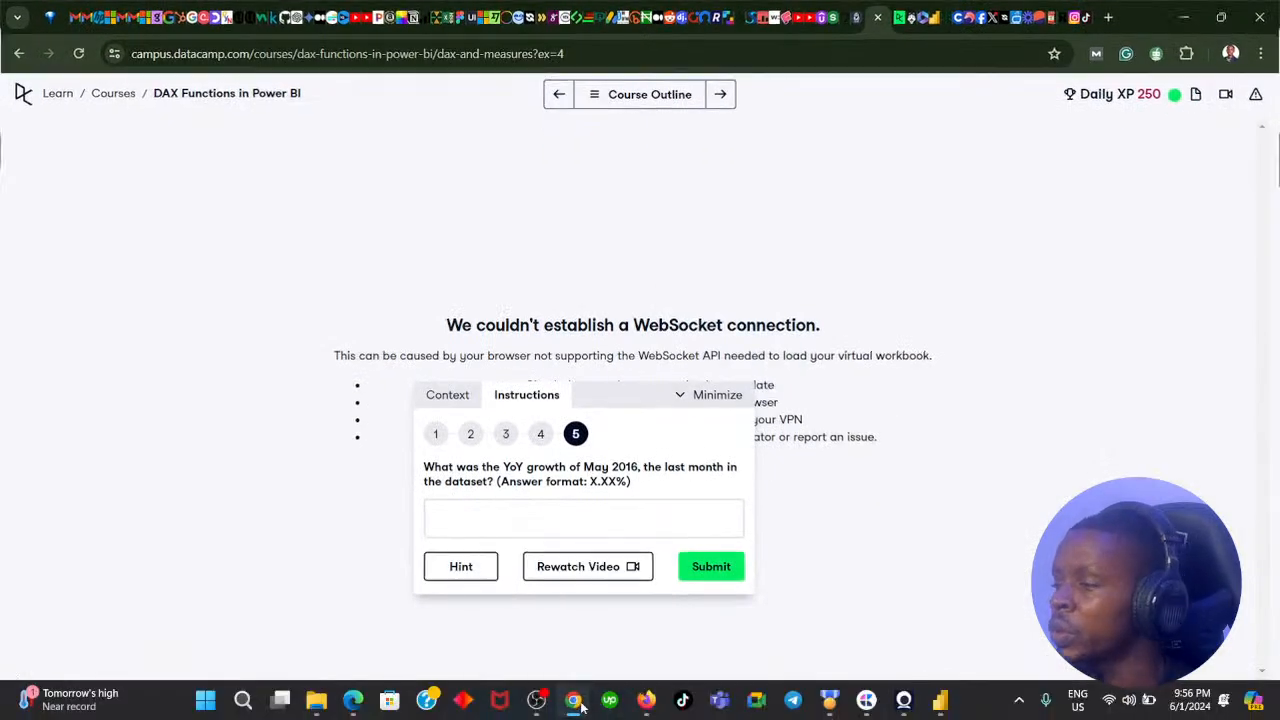
{"action": "left_click", "coordinate": [574, 701]}
{"action": "left_click", "coordinate": [607, 449]}
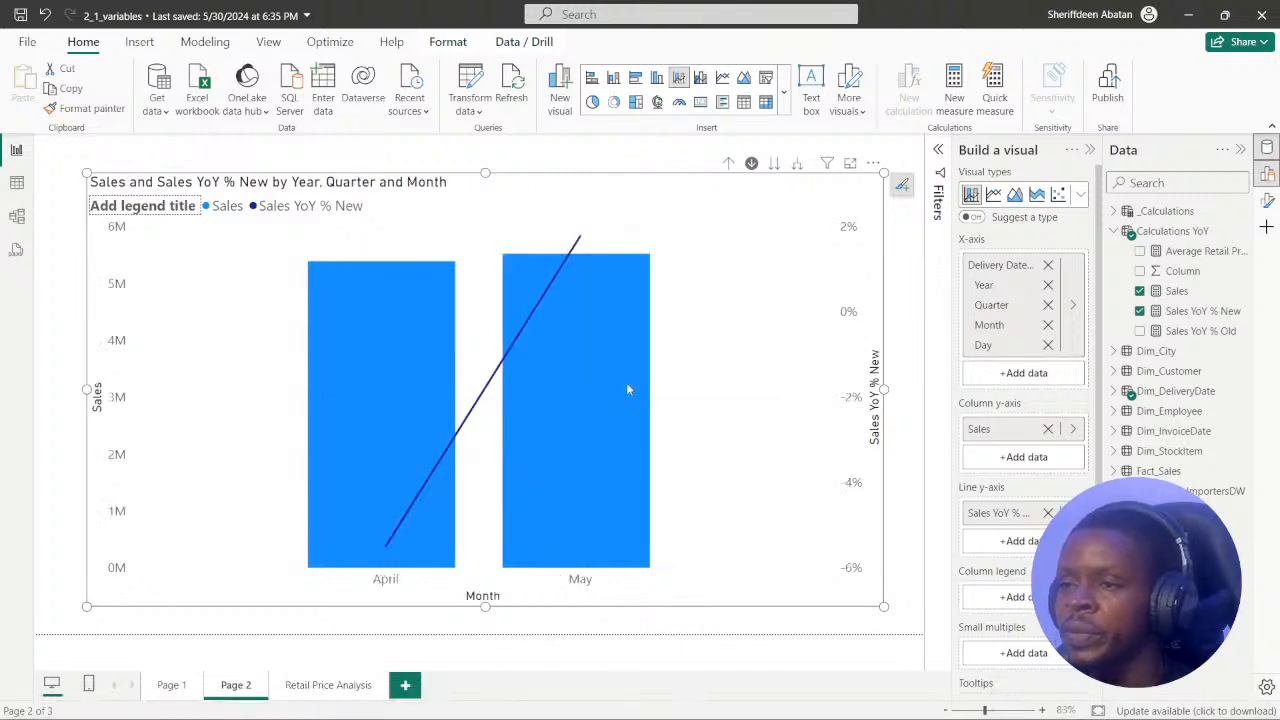
- Compare the exercise question on May 2016 YoY growth with the May point of the Sales YoY % New line
{"action": "left_click", "coordinate": [573, 701]}
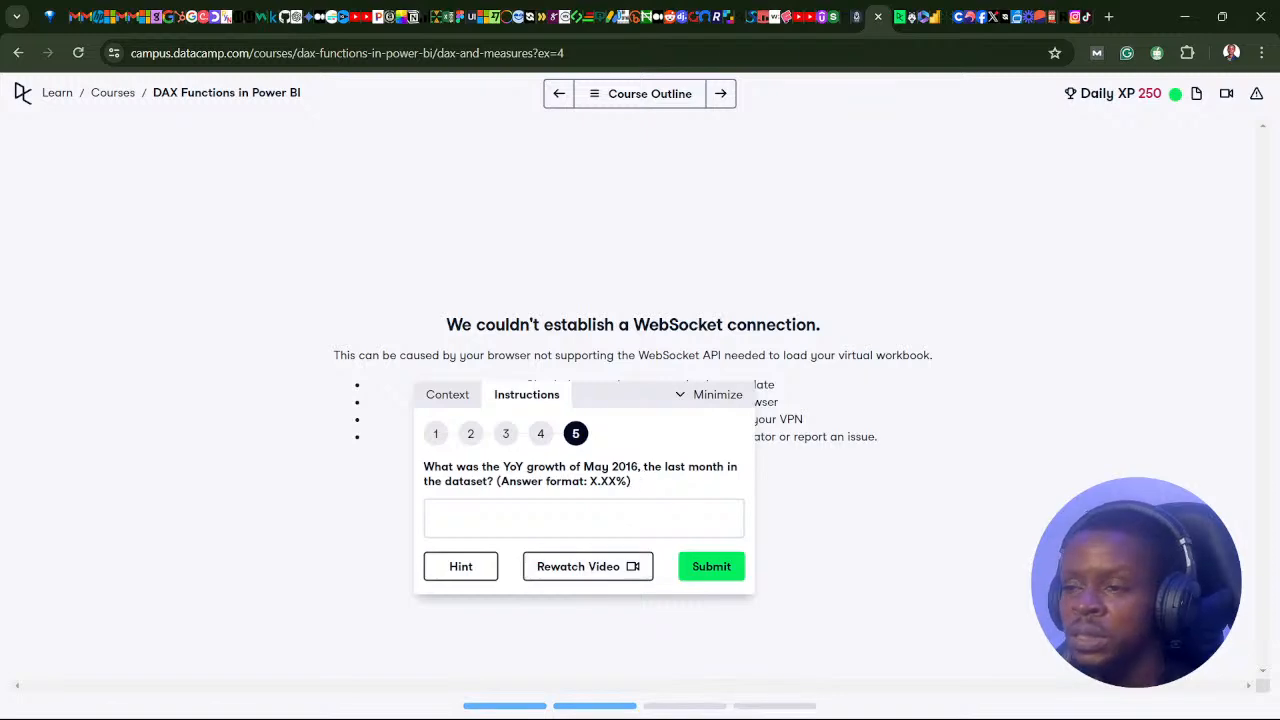
{"action": "left_click", "coordinate": [574, 705]}
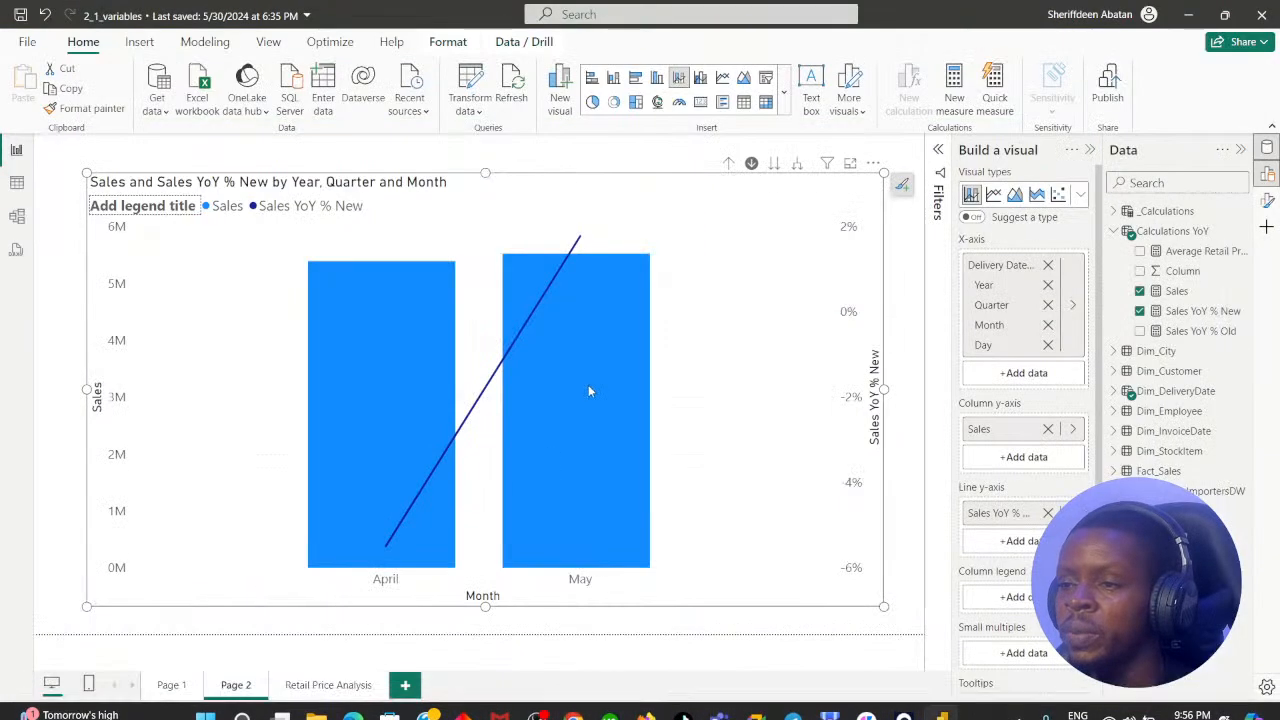
{"action": "left_click", "coordinate": [573, 701]}
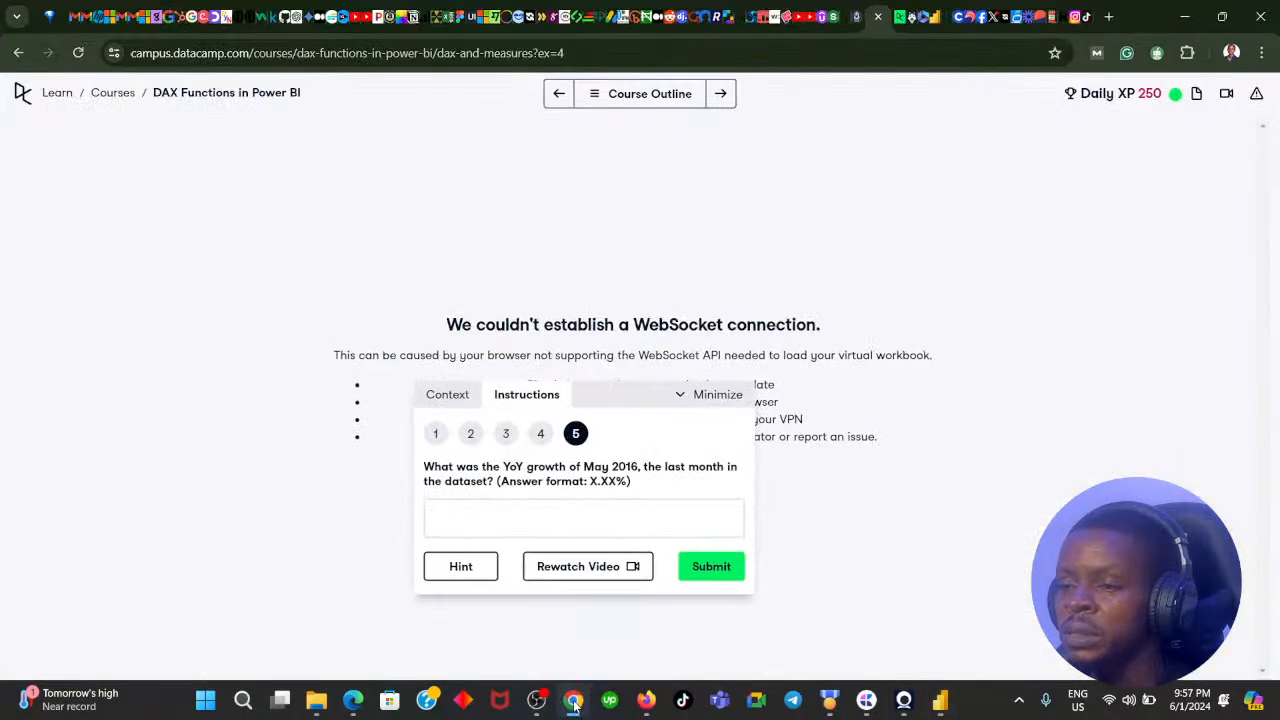
{"action": "left_click", "coordinate": [574, 703]}
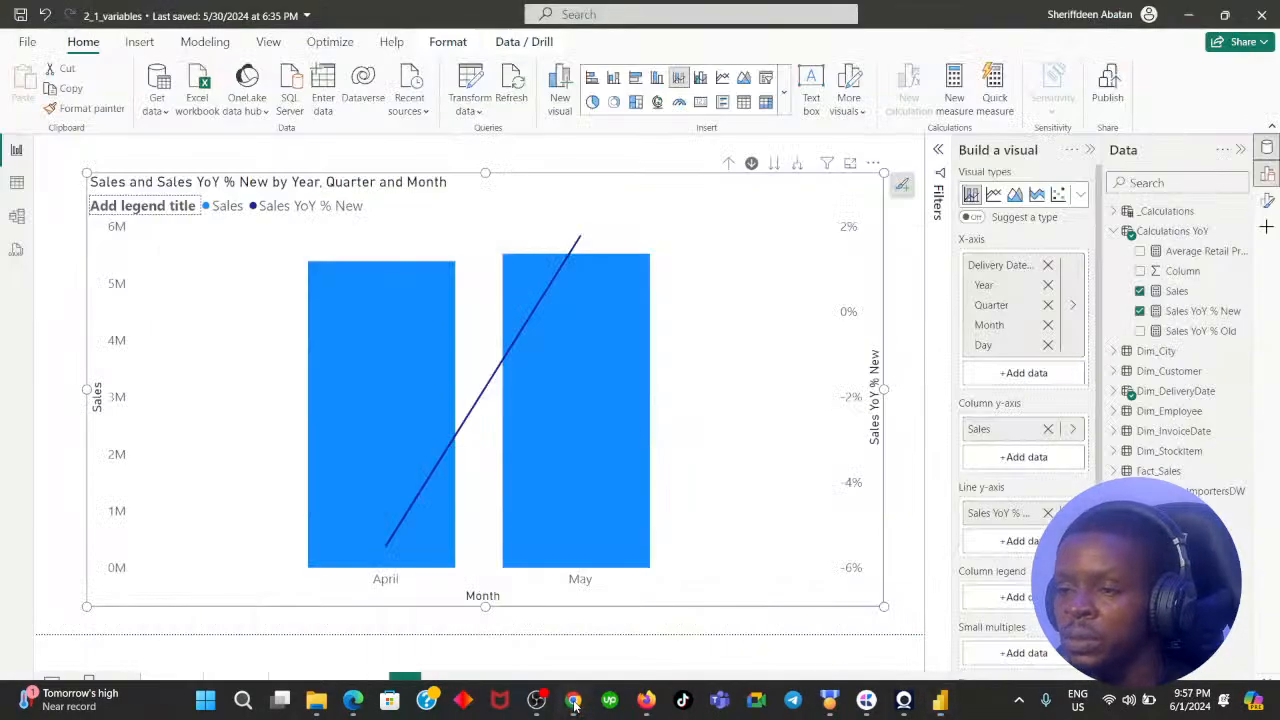
{"action": "left_click", "coordinate": [574, 703]}
{"action": "left_click", "coordinate": [574, 703]}
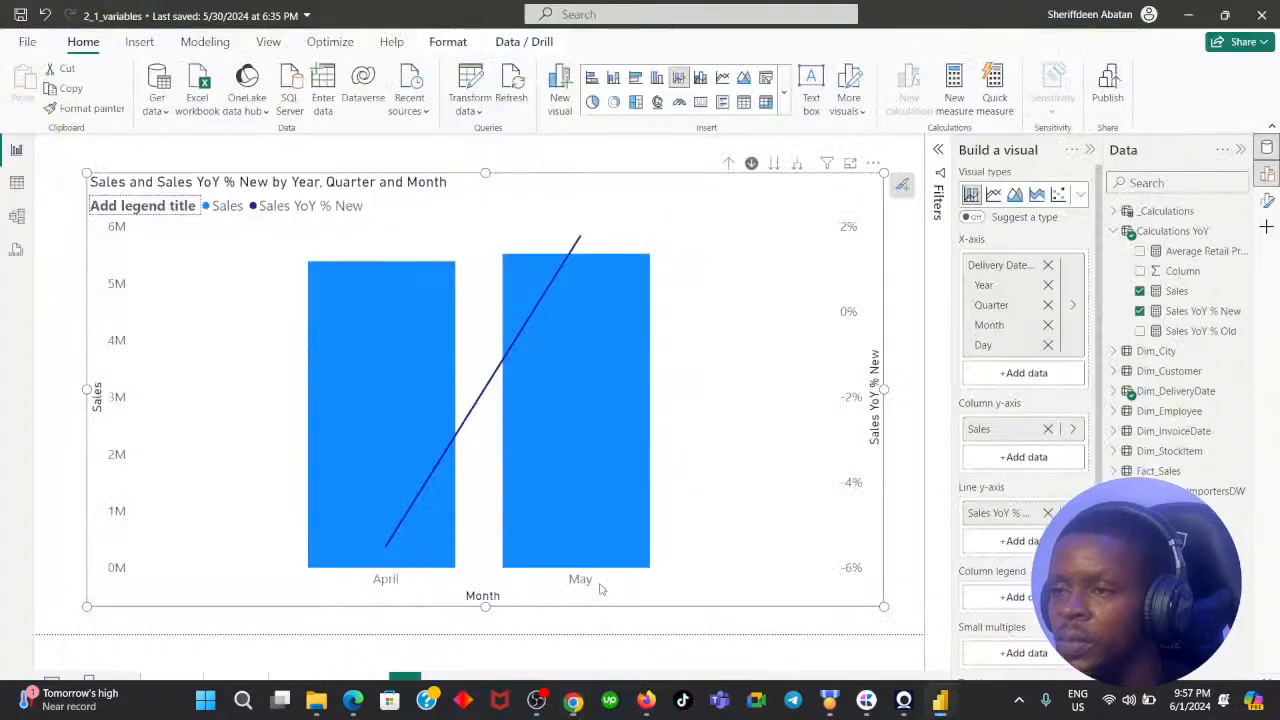
{"action": "mouse_move", "coordinate": [557, 279]}
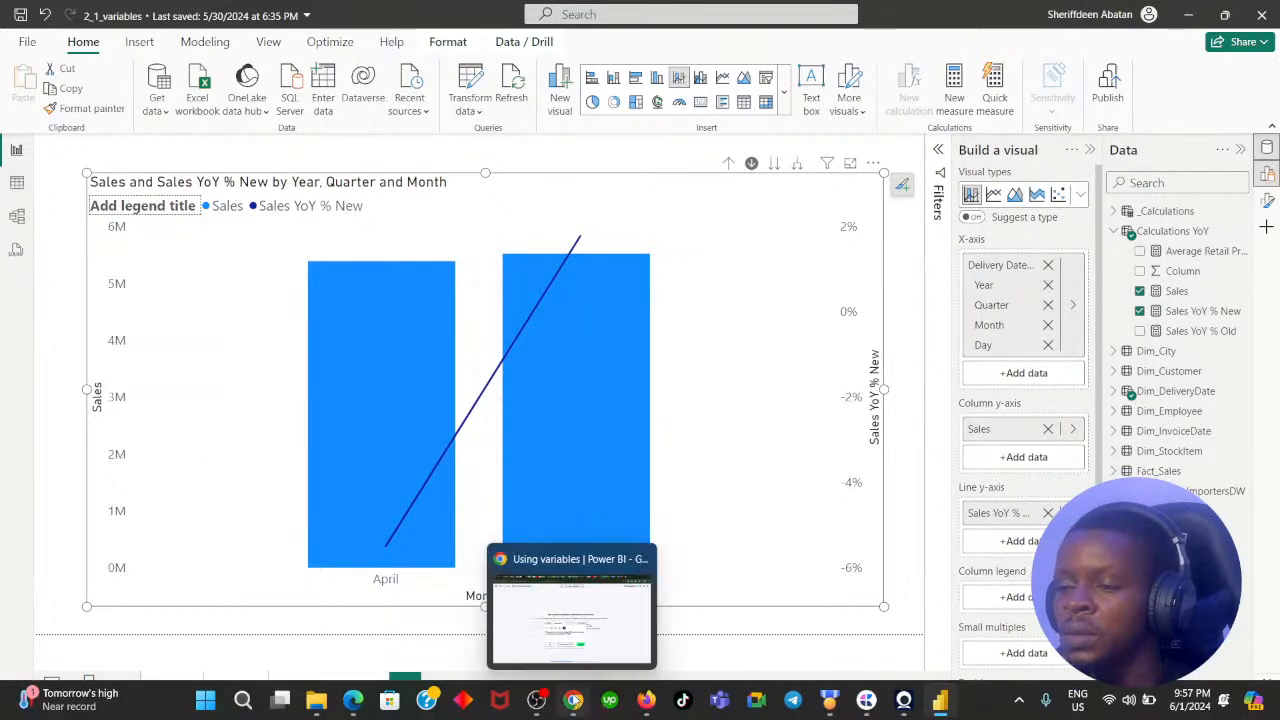
- Answer the May 2016 YoY growth question in the DataCamp exercise with 1.78% and submit it
{"action": "left_click", "coordinate": [574, 703]}
{"action": "left_click", "coordinate": [465, 512]}
{"action": "type", "text": "1"}
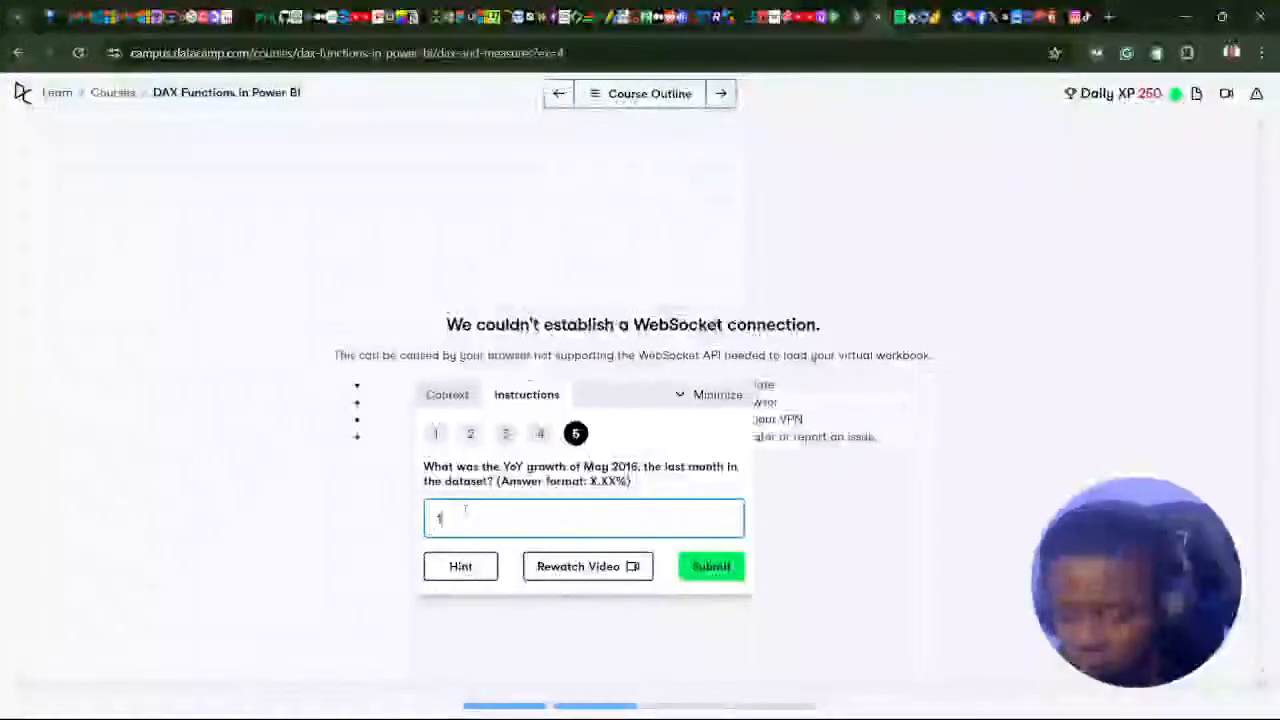
{"action": "type", "text": ".78"}
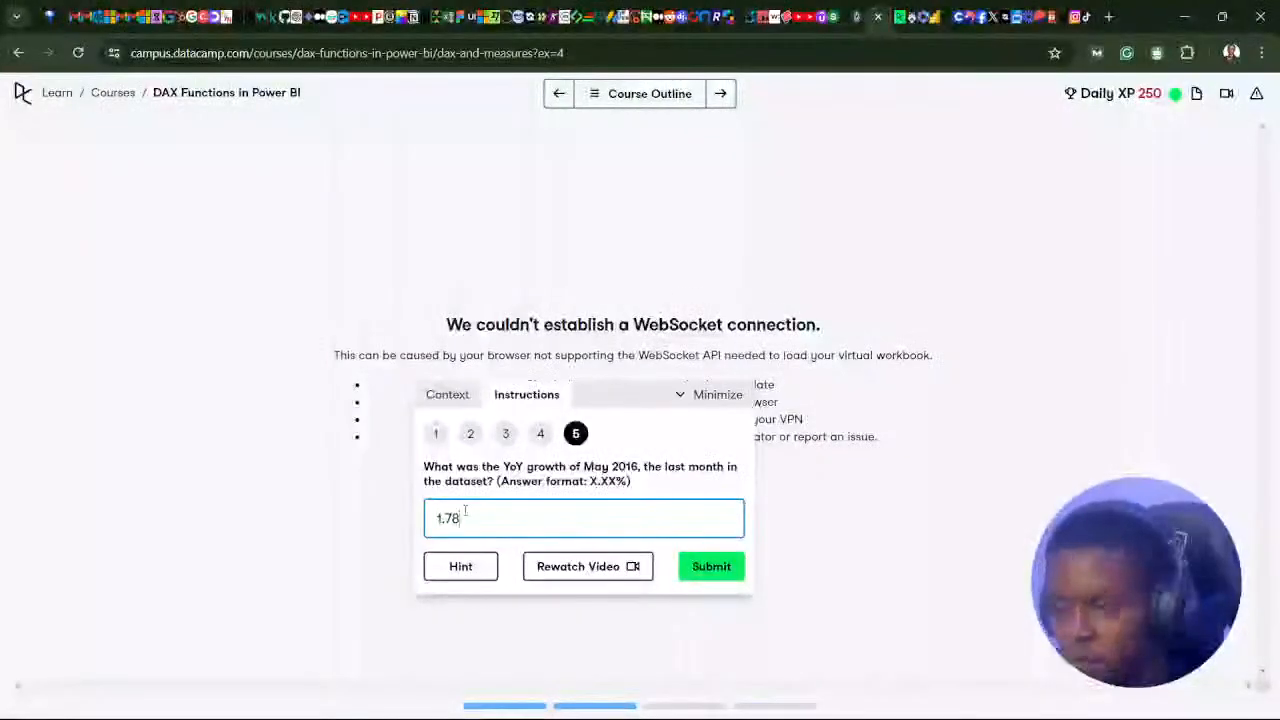
{"action": "type", "text": "%"}
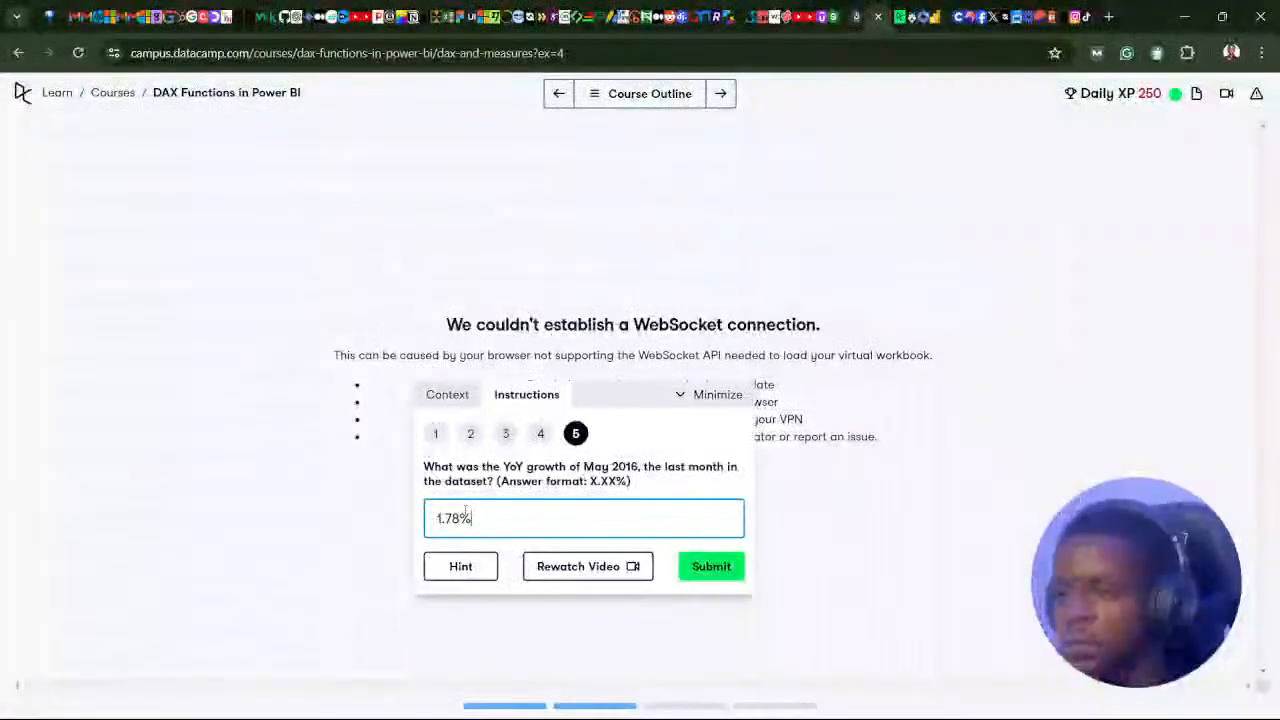
{"action": "left_click", "coordinate": [711, 566]}
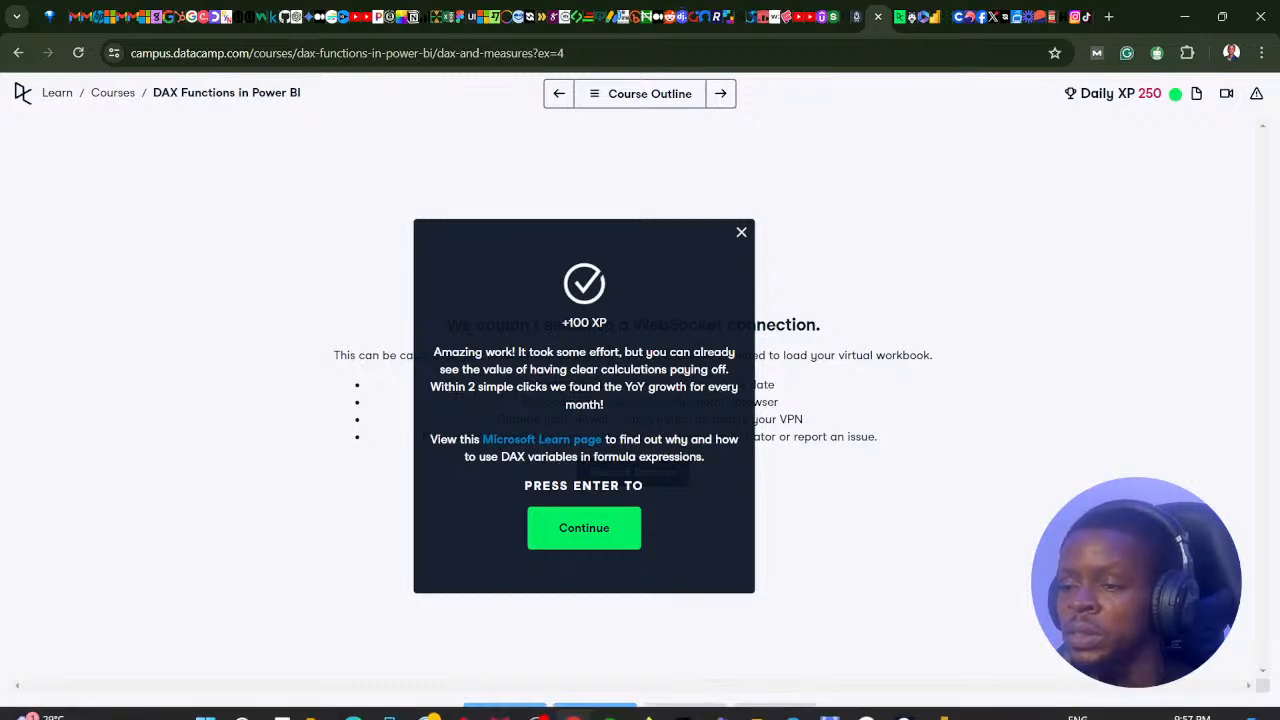
- Review the 2016 Qtr 2 monthly chart in Power BI Desktop, and continue DataCamp to the first instruction of Basic statistical measures
{"action": "left_click", "coordinate": [573, 703]}
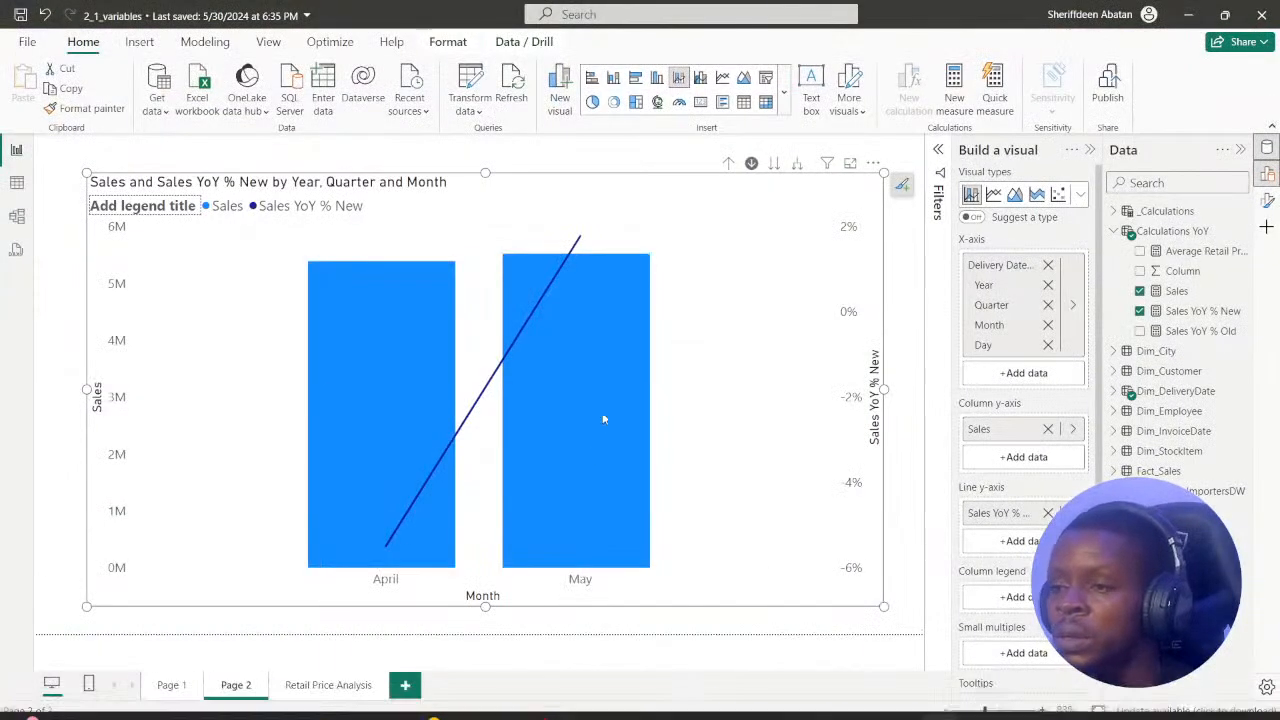
{"action": "mouse_move", "coordinate": [407, 529]}
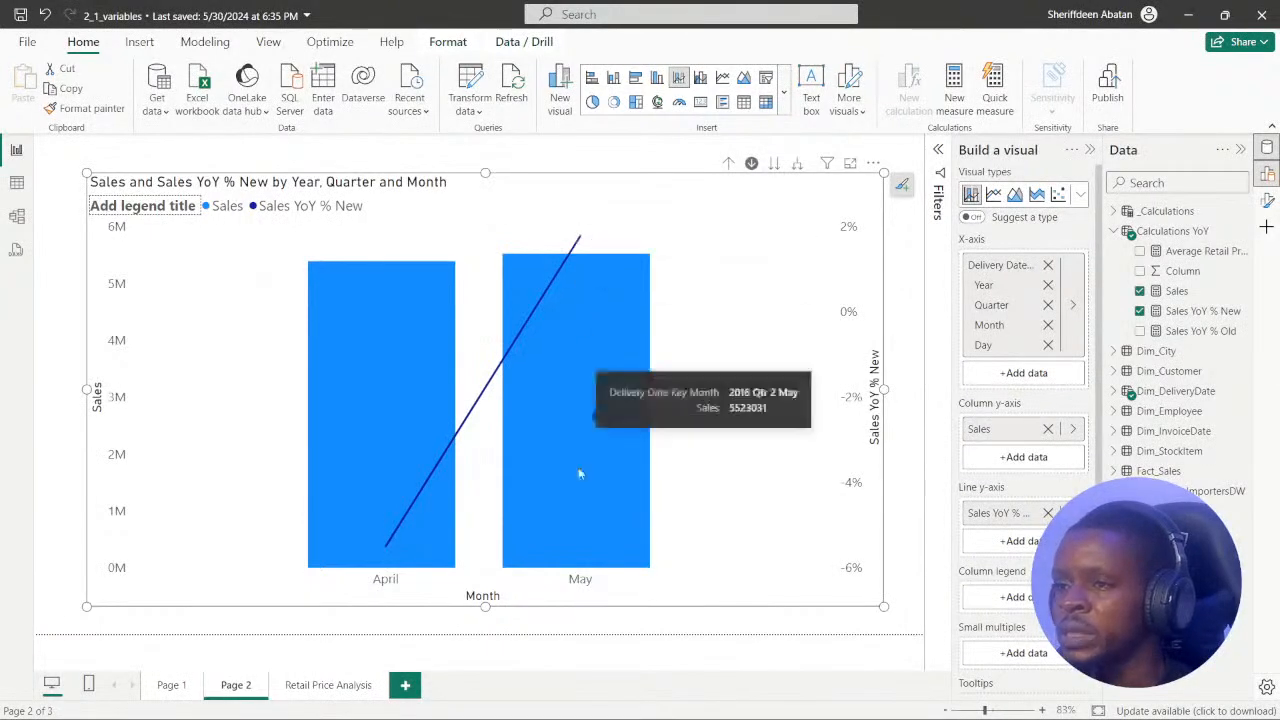
{"action": "left_click", "coordinate": [565, 710]}
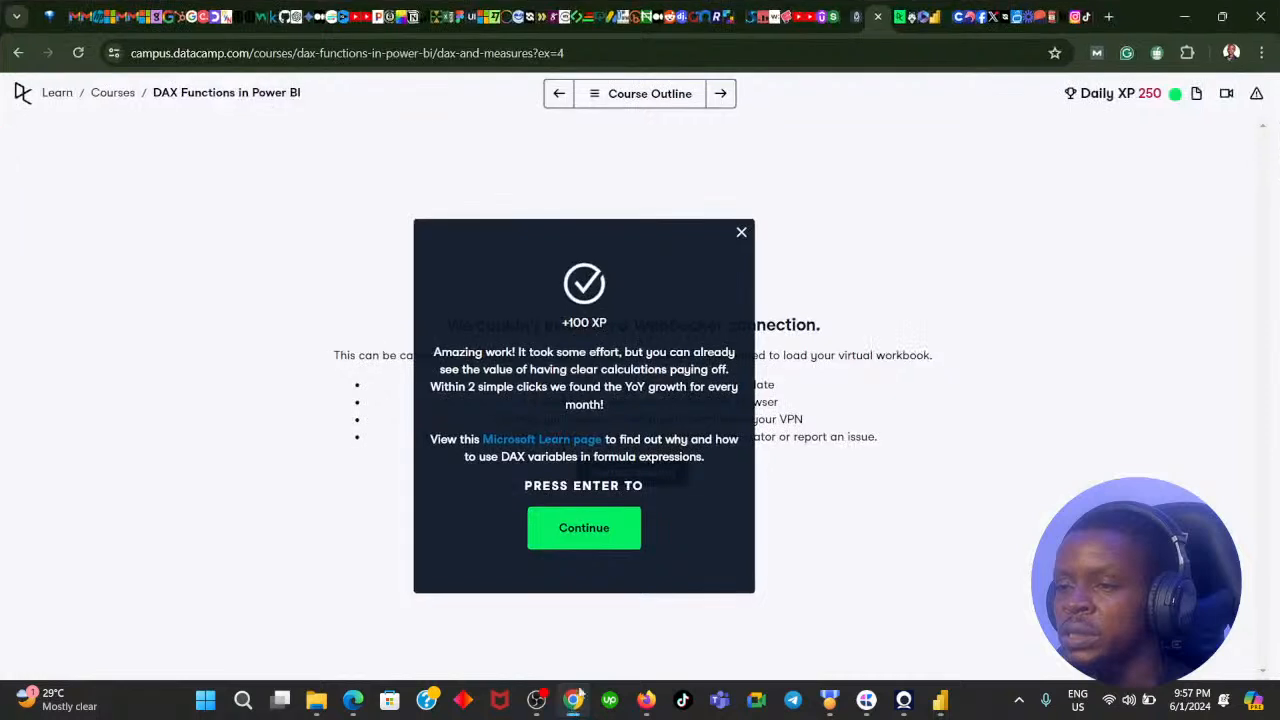
{"action": "left_click", "coordinate": [584, 540]}
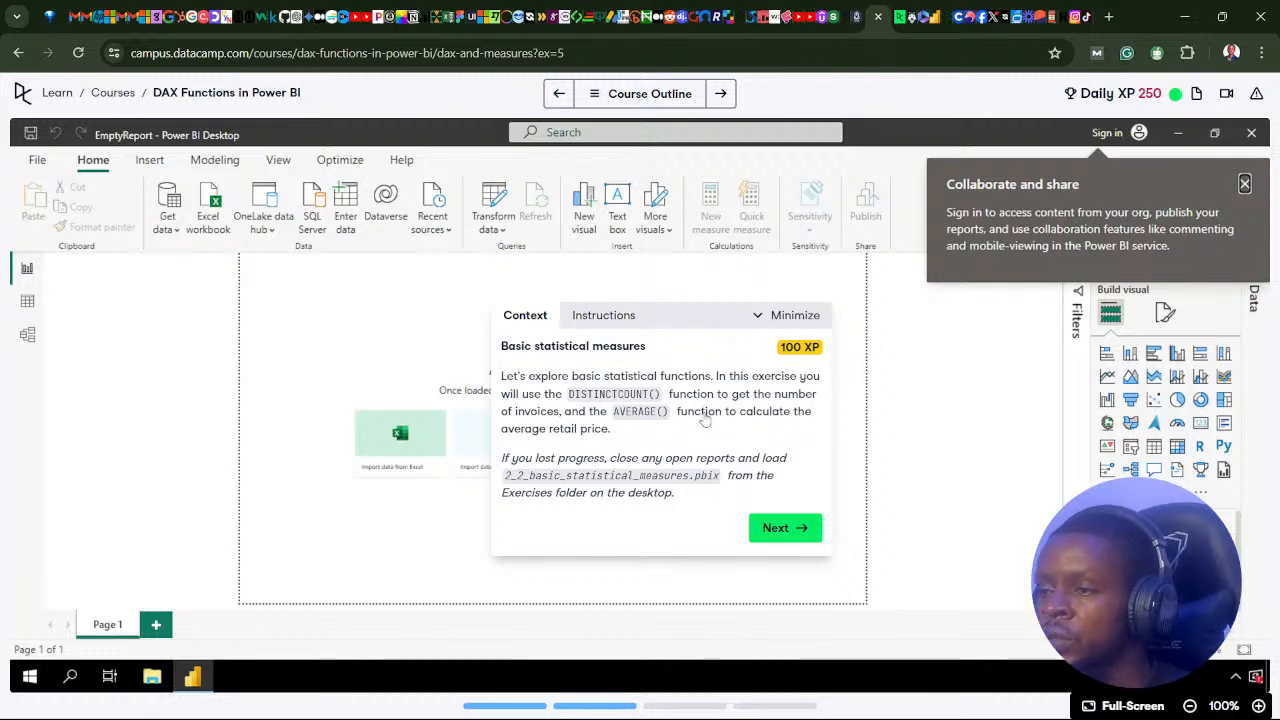
{"action": "left_click", "coordinate": [765, 532]}
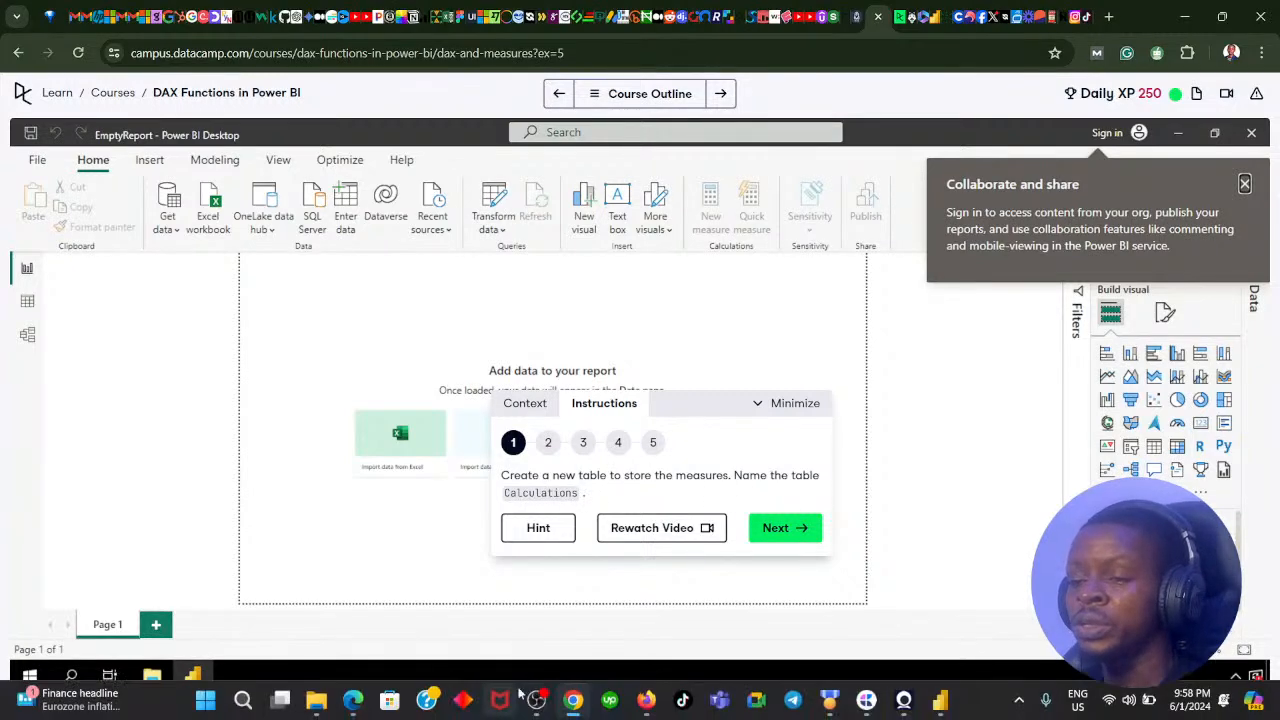
- Switch to Power BI Desktop, collapse the Calculations YoY table's fields and save the 2_1_variables report
{"action": "left_click", "coordinate": [573, 702]}
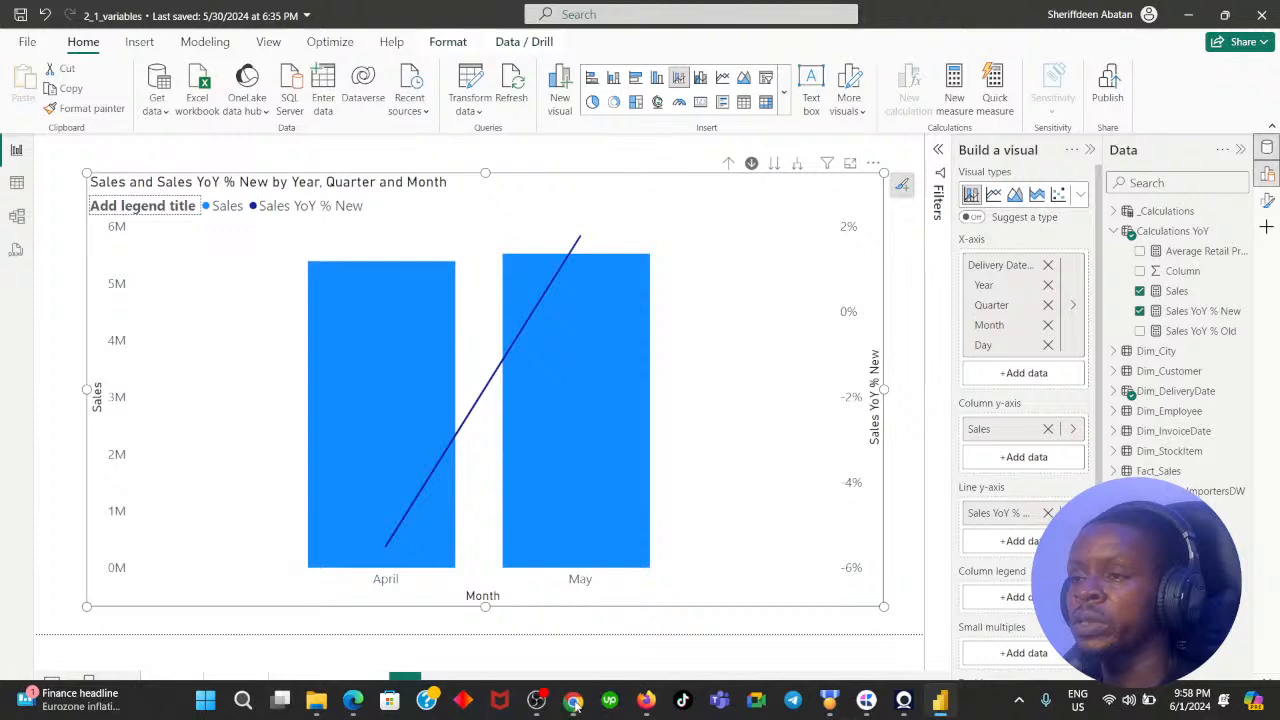
{"action": "left_click", "coordinate": [1113, 231]}
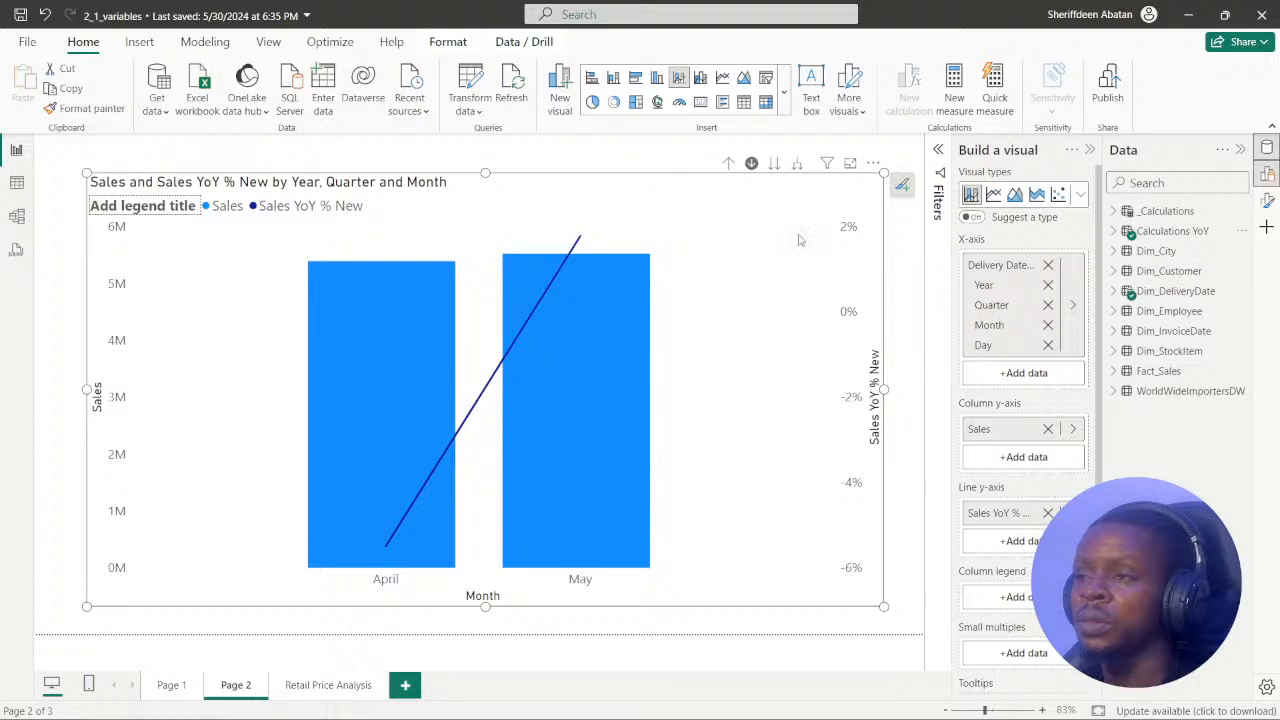
{"action": "left_click", "coordinate": [916, 263]}
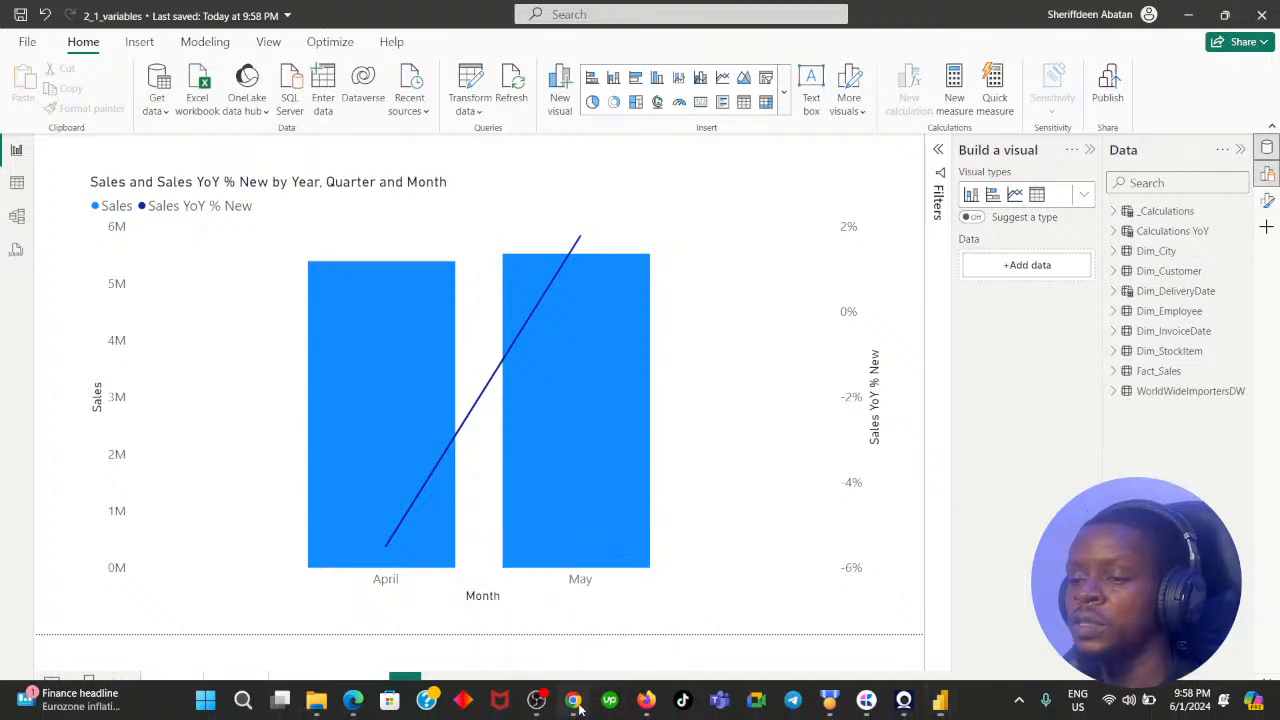
- Check DataCamp's second instruction against the WWI Invoice ID column in Fact_Sales and the Number of Invoices formula in the _Calculations table
{"action": "left_click", "coordinate": [615, 575]}
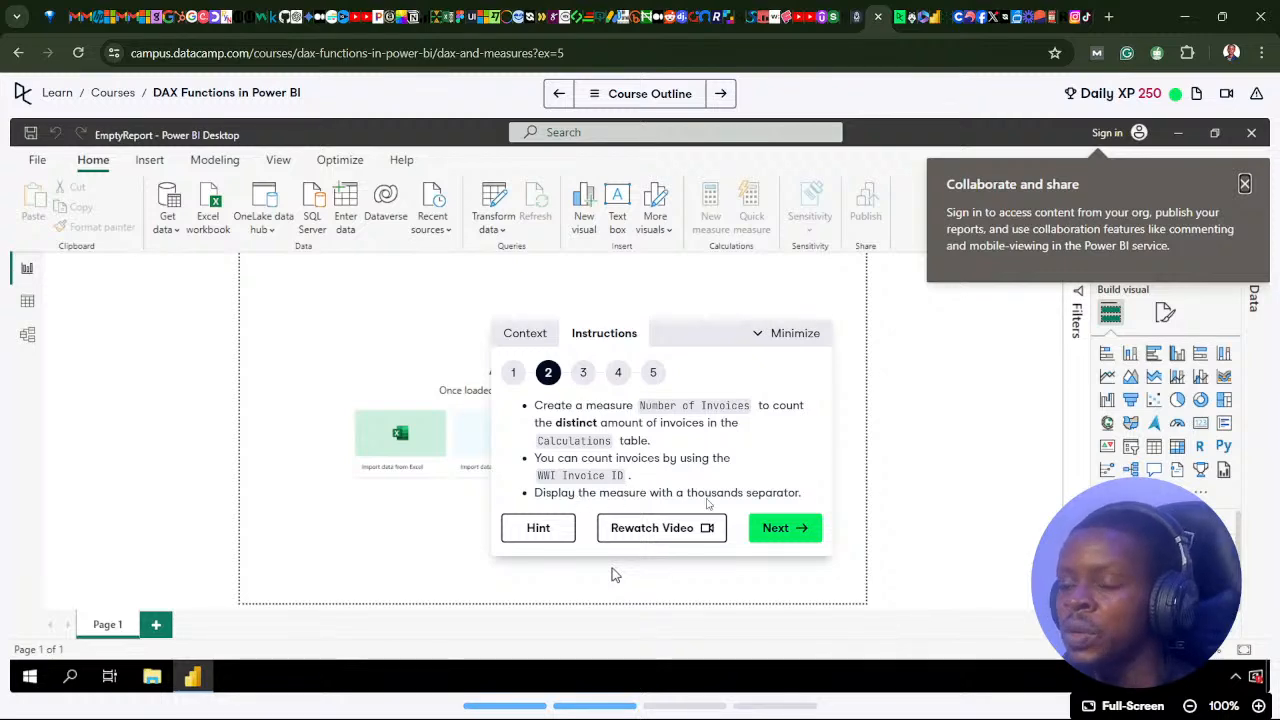
{"action": "left_click", "coordinate": [572, 703]}
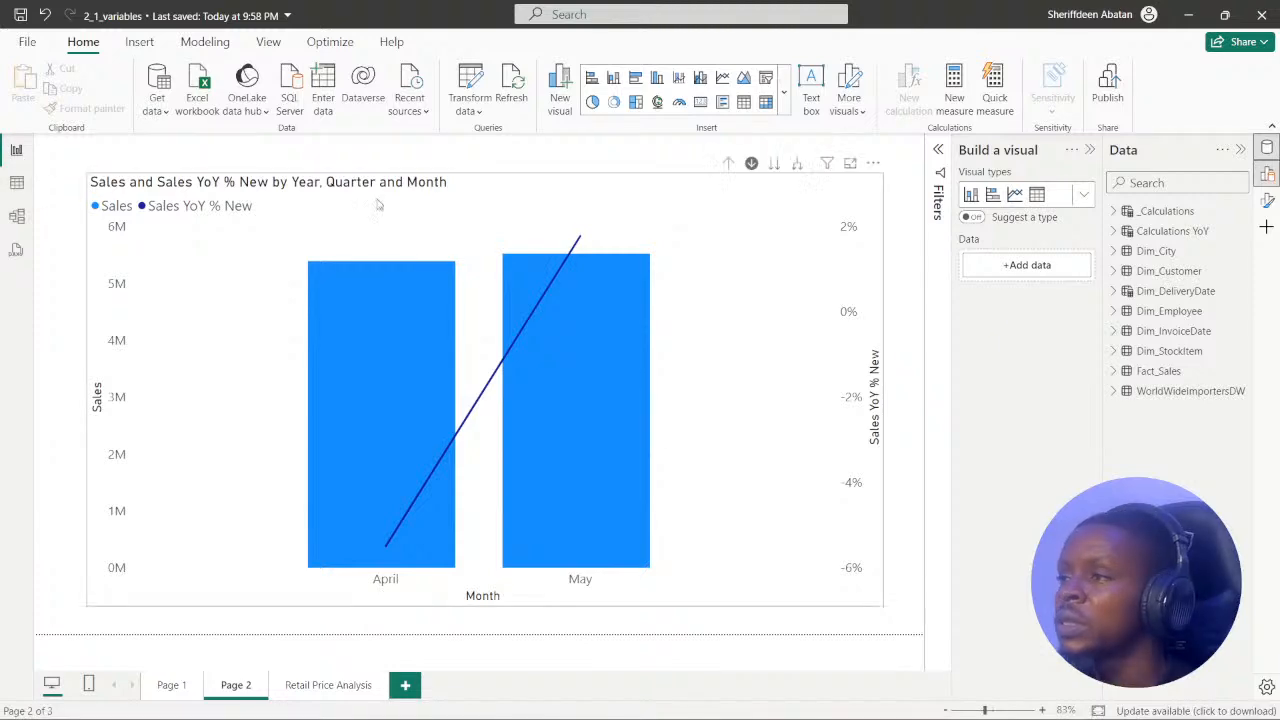
{"action": "left_click", "coordinate": [17, 184]}
{"action": "left_click_drag", "start_coordinate": [724, 688], "coordinate": [190, 683]}
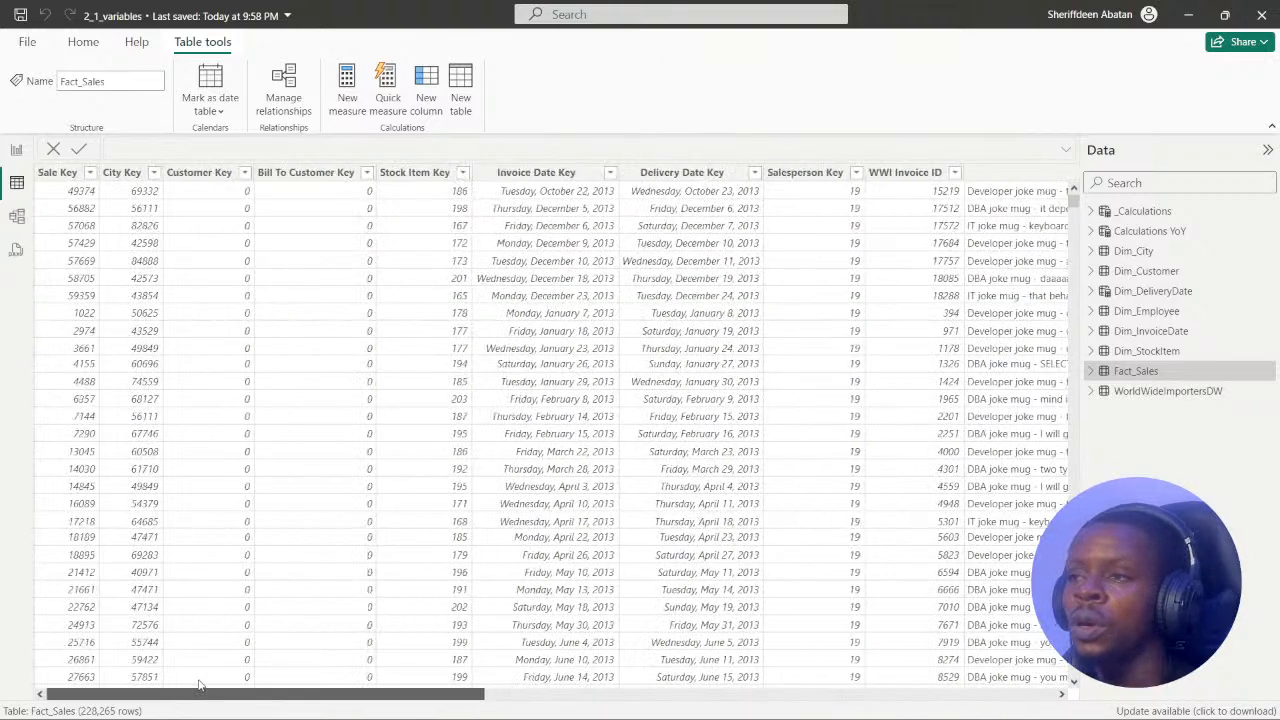
{"action": "left_click_drag", "start_coordinate": [224, 690], "coordinate": [390, 693]}
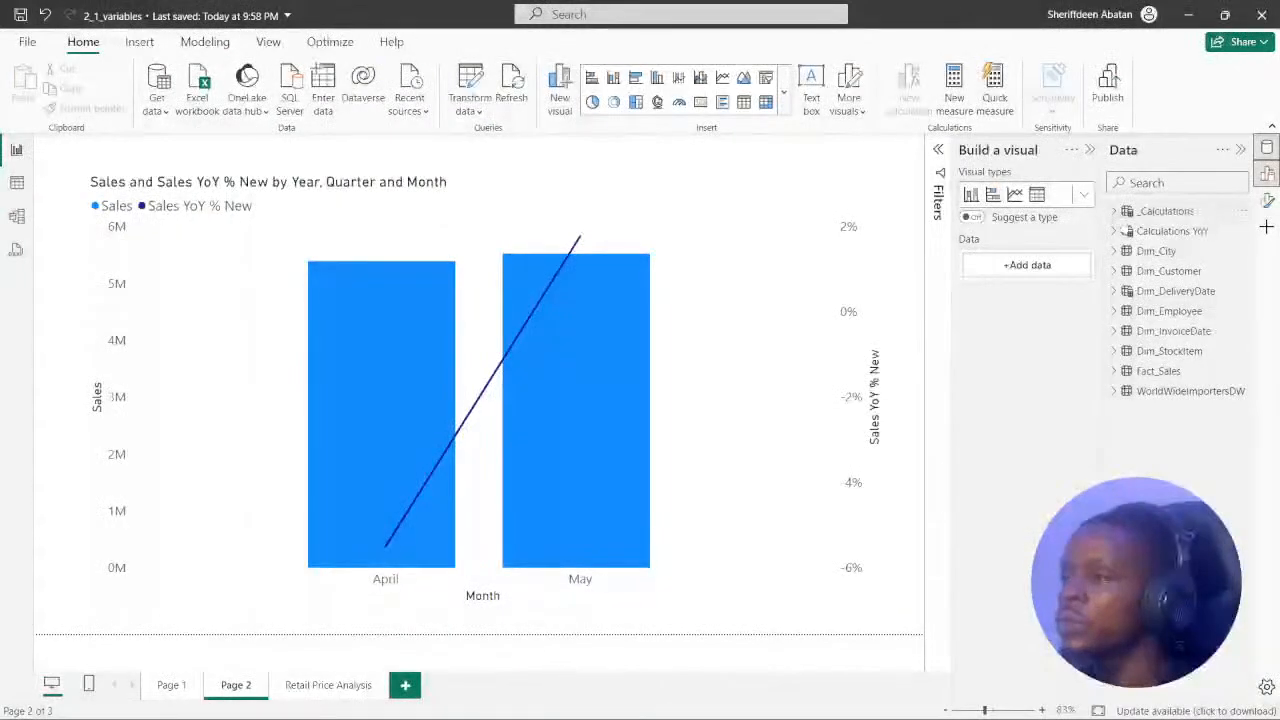
{"action": "left_click", "coordinate": [1116, 212]}
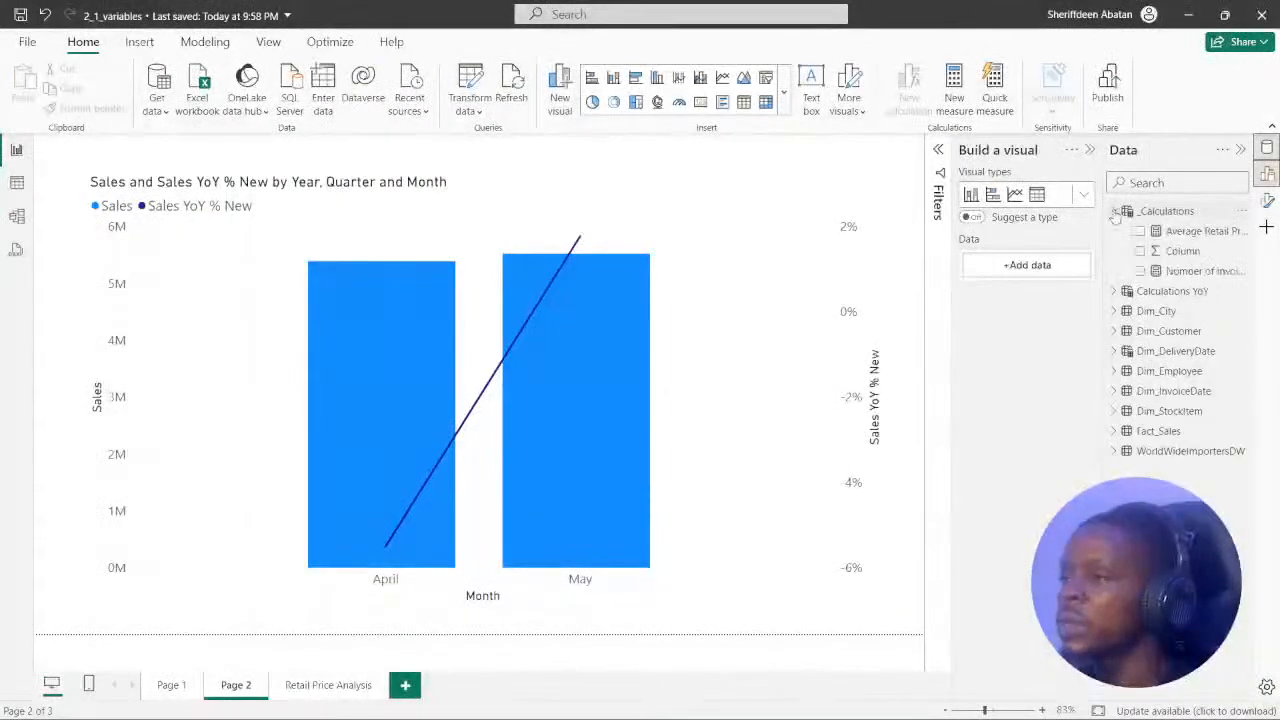
{"action": "left_click", "coordinate": [1194, 272]}
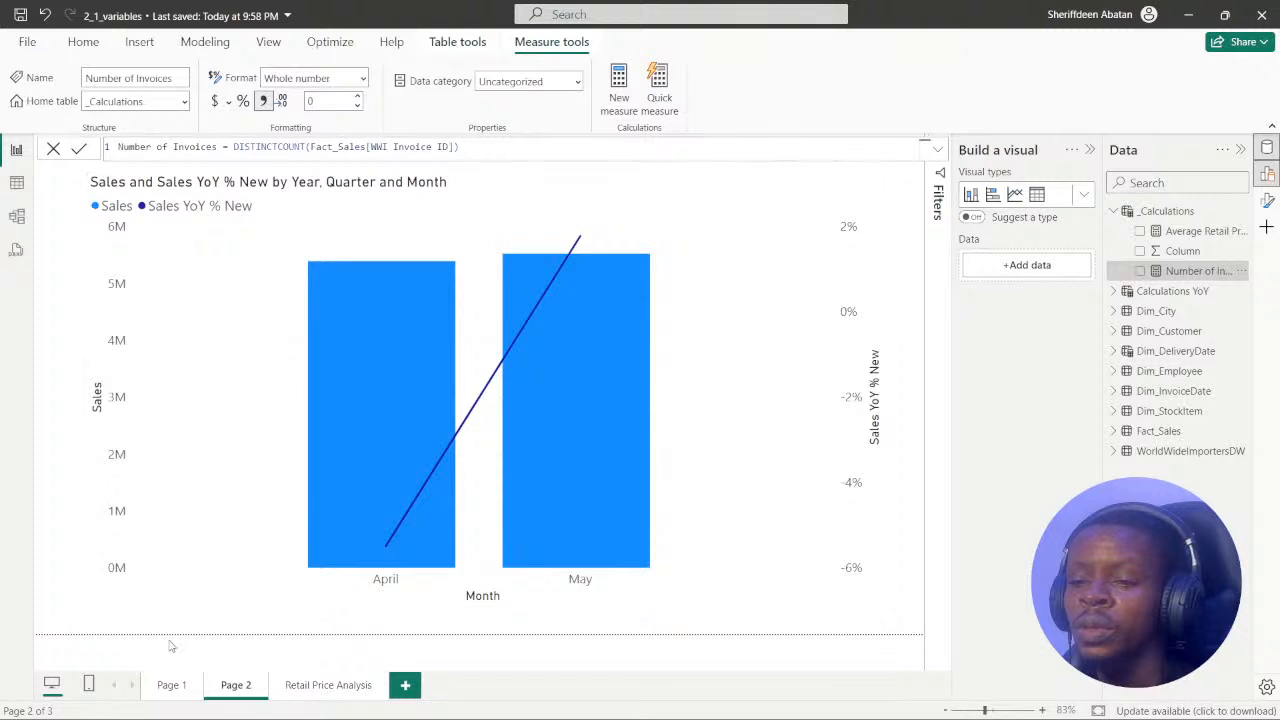
- On the Retail Price Analysis page, sort the Sales Territory table by Number of Invoices in descending order and move the table lower
{"action": "left_click", "coordinate": [168, 688]}
{"action": "left_click", "coordinate": [304, 690]}
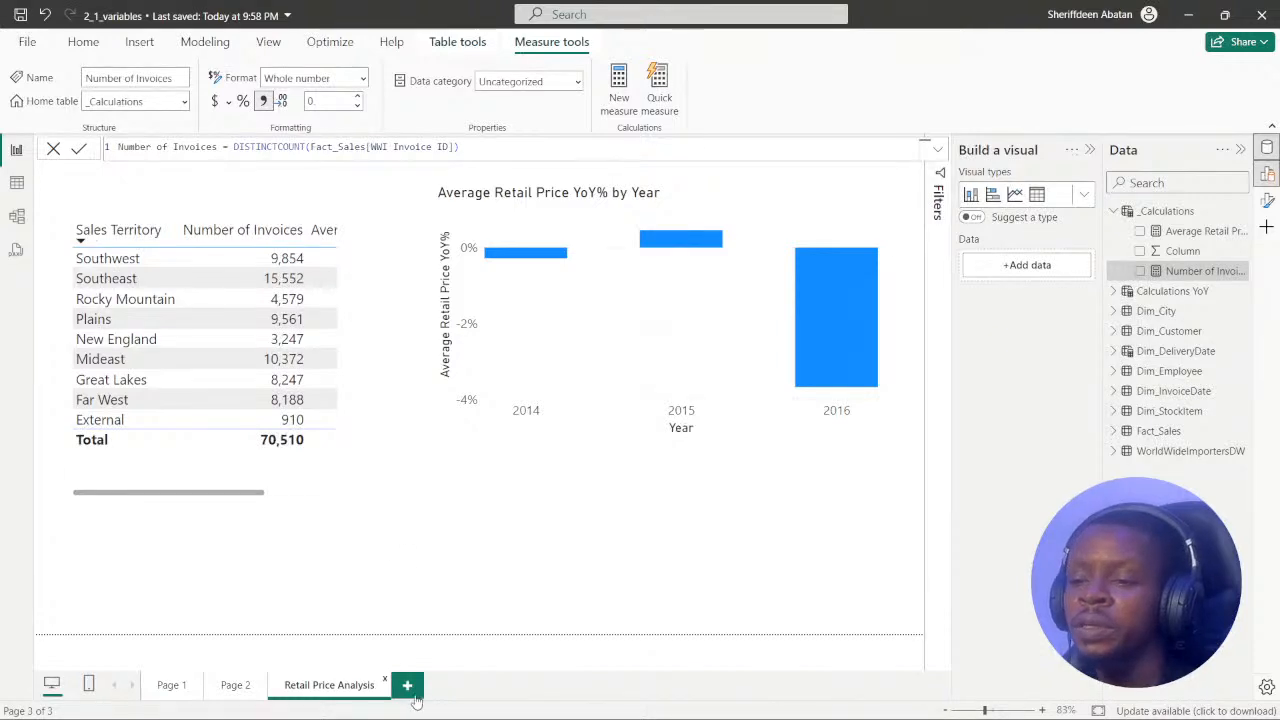
{"action": "left_click", "coordinate": [240, 229]}
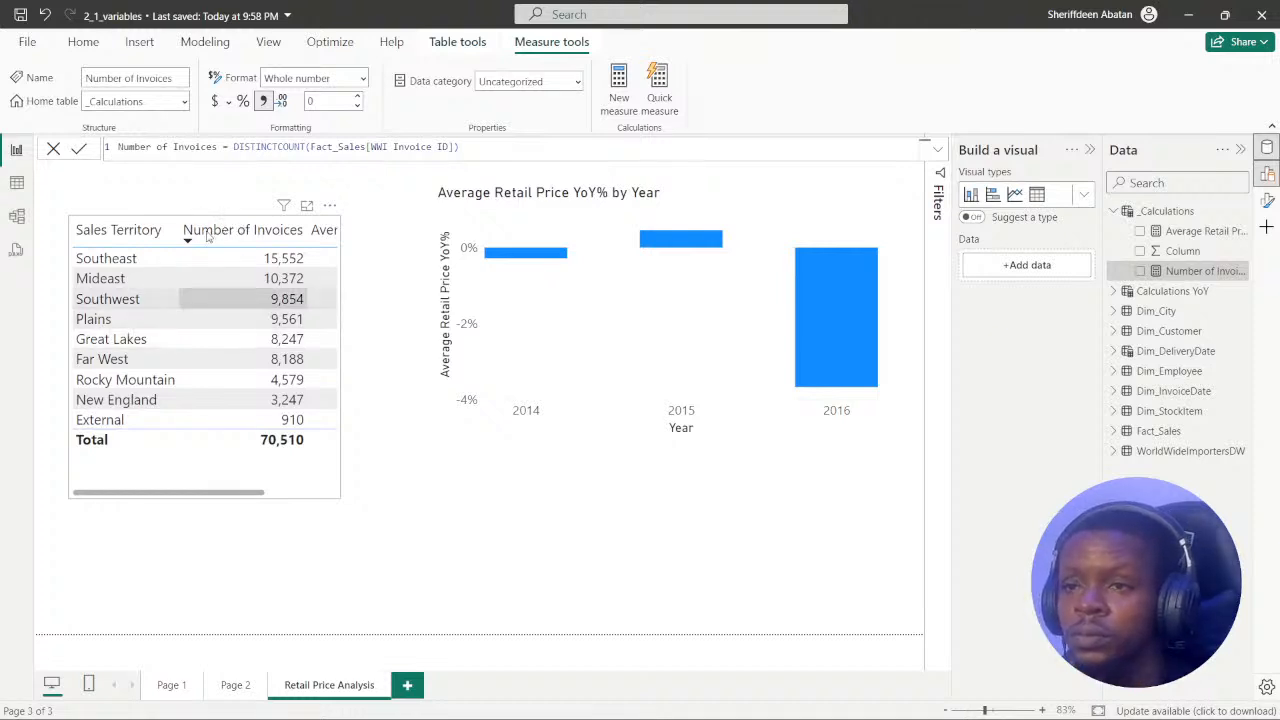
{"action": "left_click", "coordinate": [203, 216]}
{"action": "left_click_drag", "start_coordinate": [203, 214], "coordinate": [168, 335]}
{"action": "left_click", "coordinate": [160, 199]}
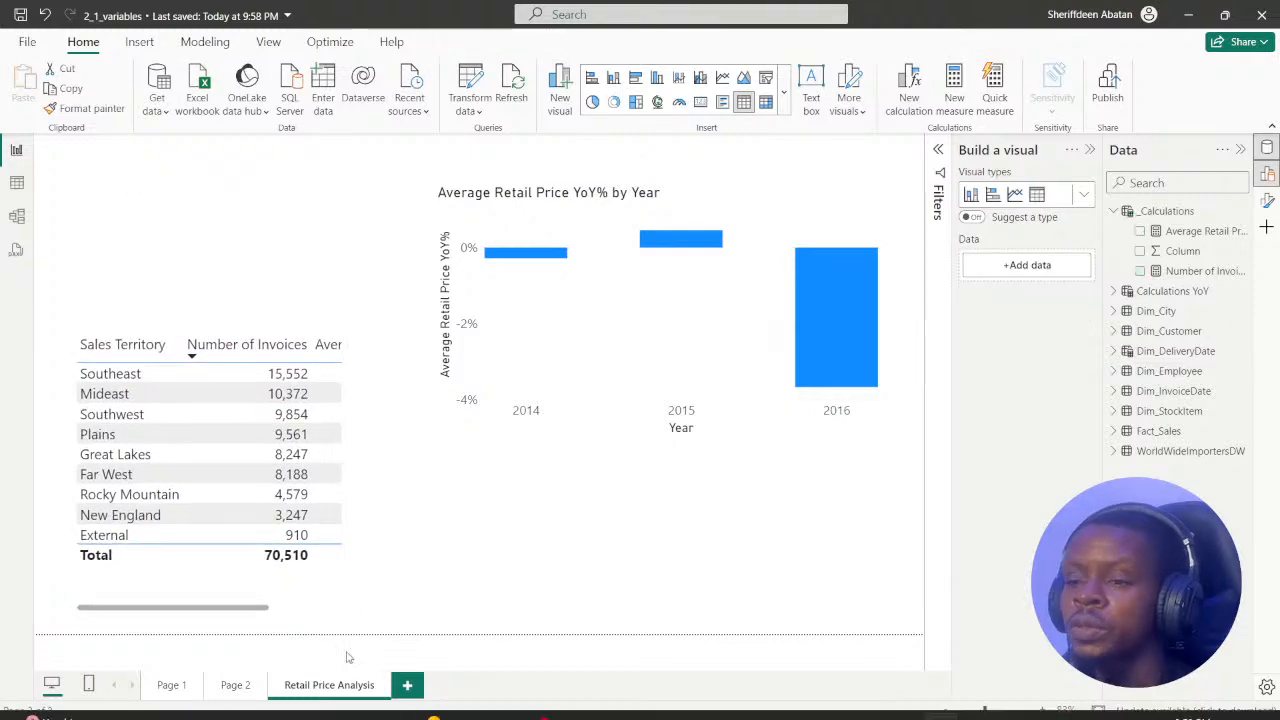
- Add a card showing the Number of Invoices measure and fit it into the space above the Sales Territory table
{"action": "left_click", "coordinate": [572, 703]}
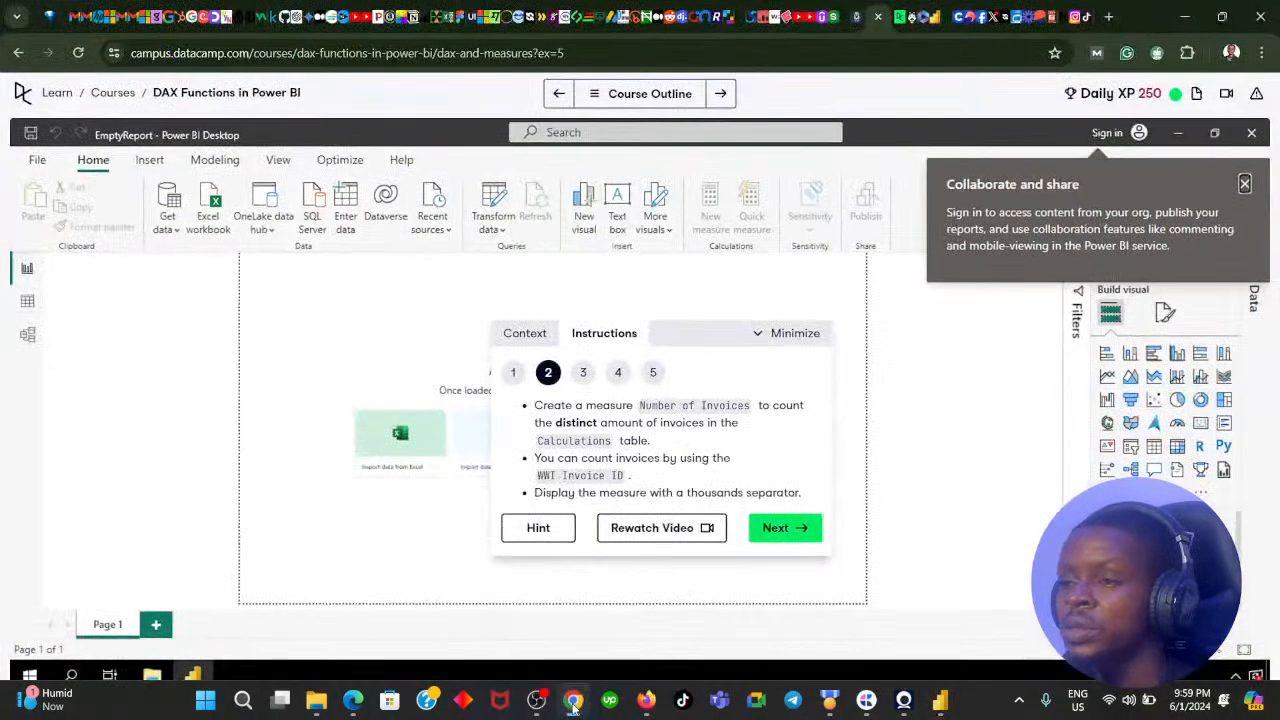
{"action": "left_click", "coordinate": [572, 703]}
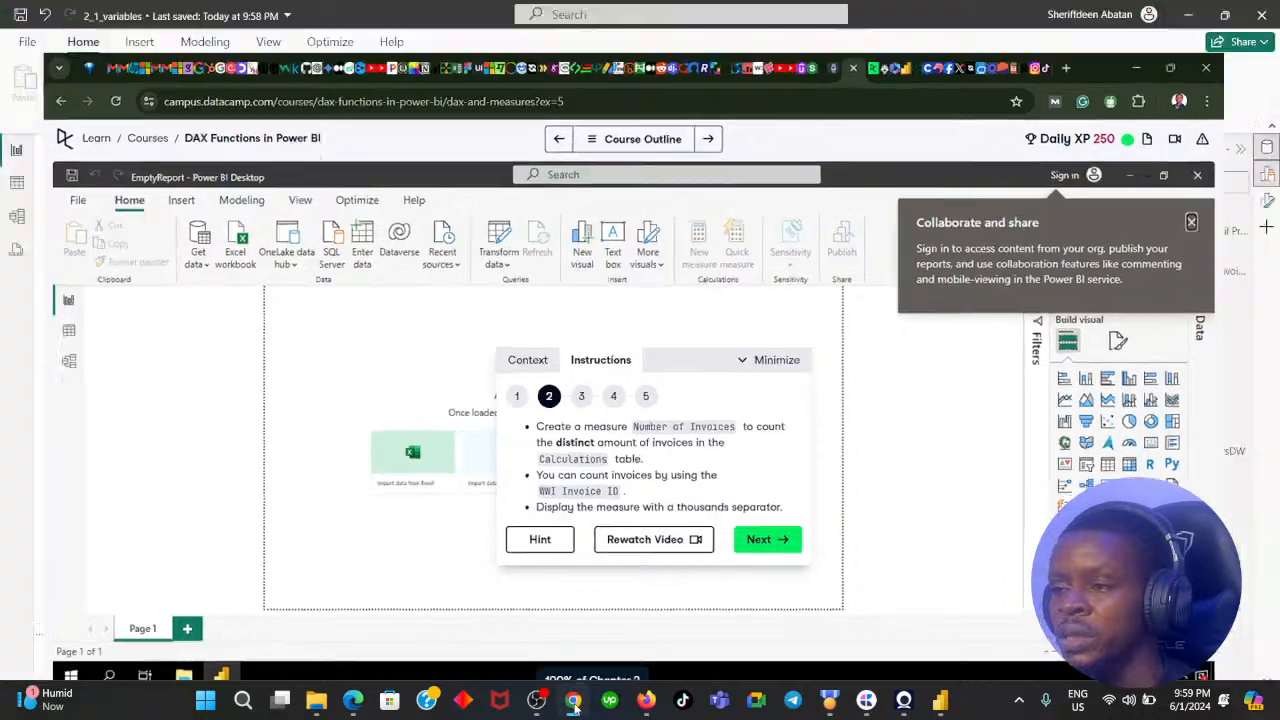
{"action": "left_click", "coordinate": [1200, 271]}
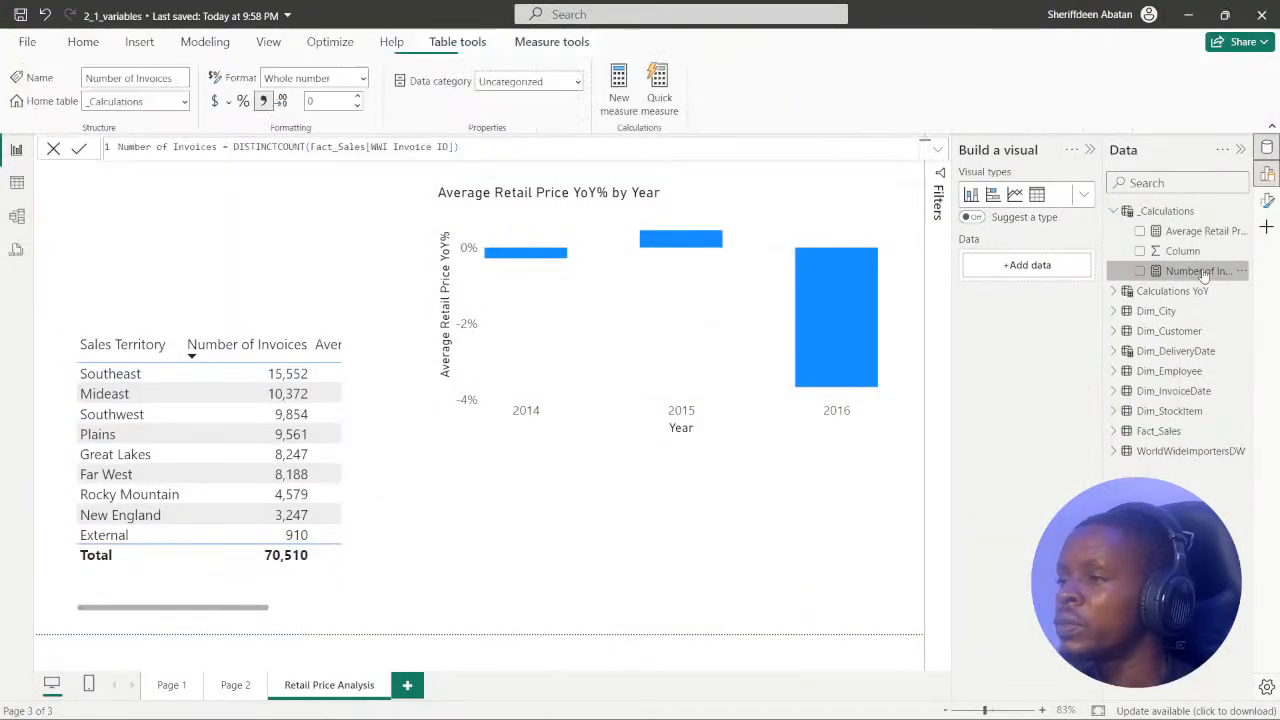
{"action": "left_click", "coordinate": [1085, 196]}
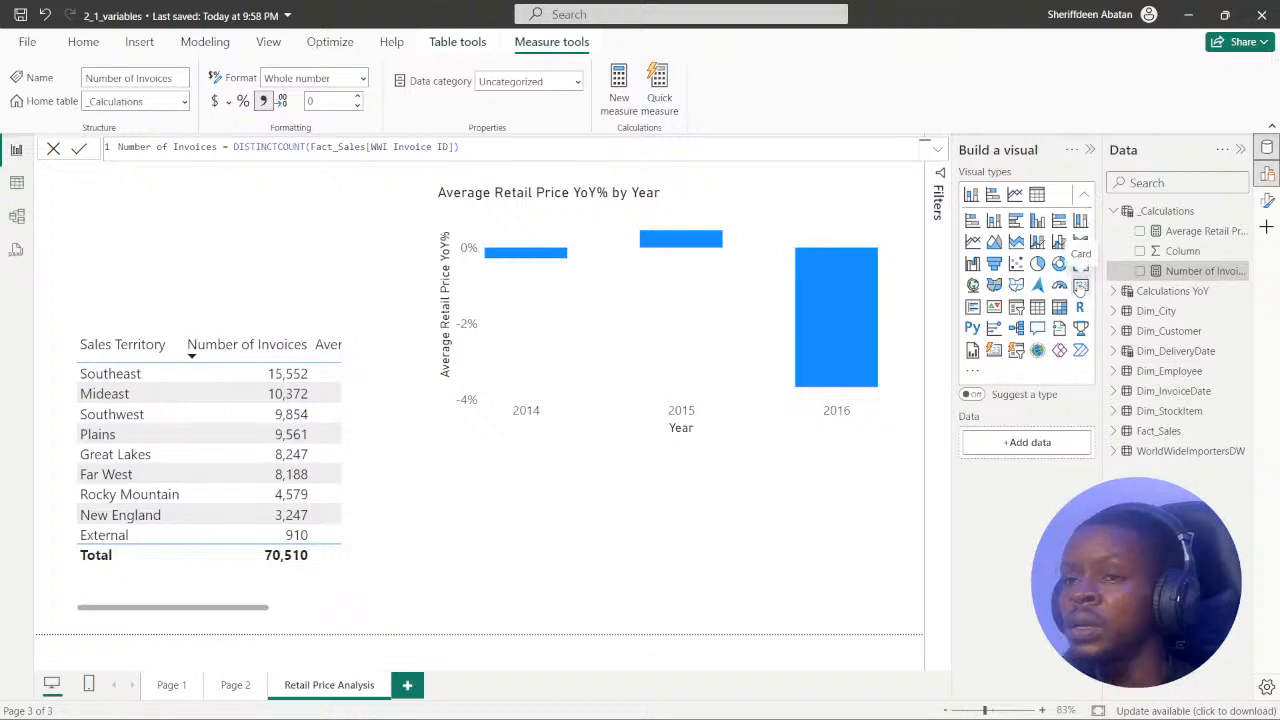
{"action": "left_click", "coordinate": [1078, 290]}
{"action": "left_click", "coordinate": [1140, 271]}
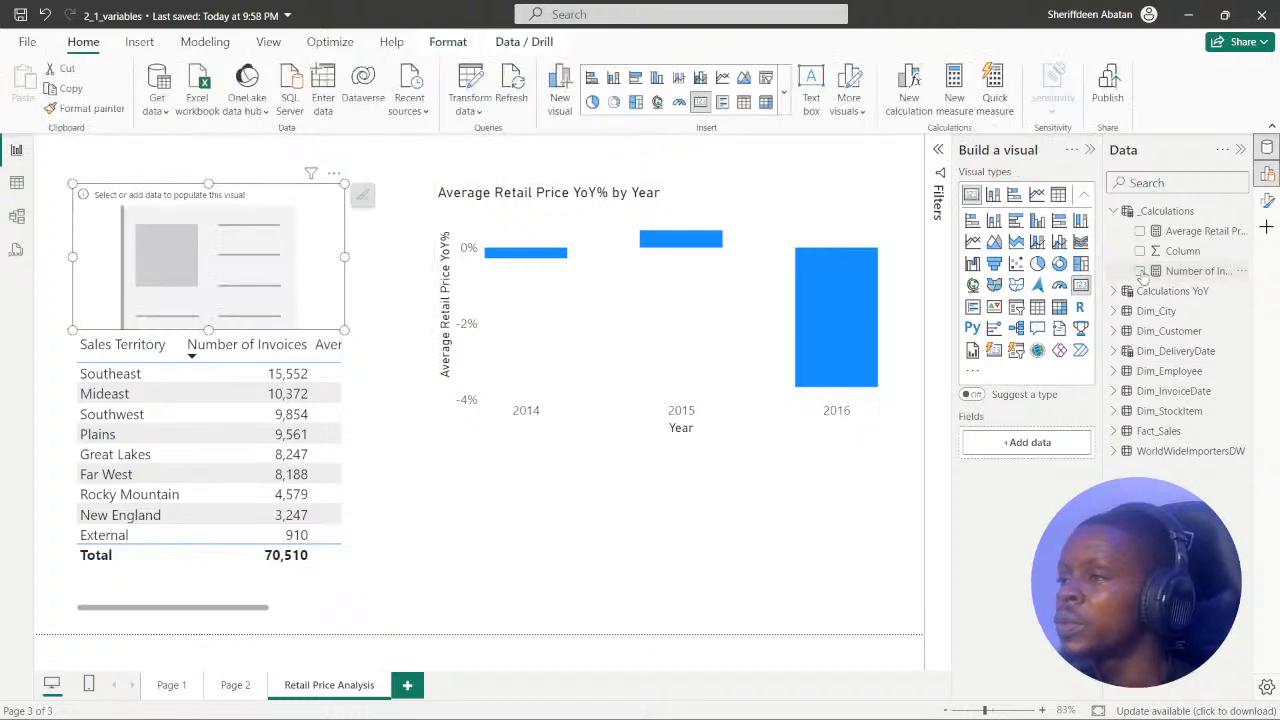
{"action": "left_click_drag", "start_coordinate": [283, 212], "coordinate": [273, 181]}
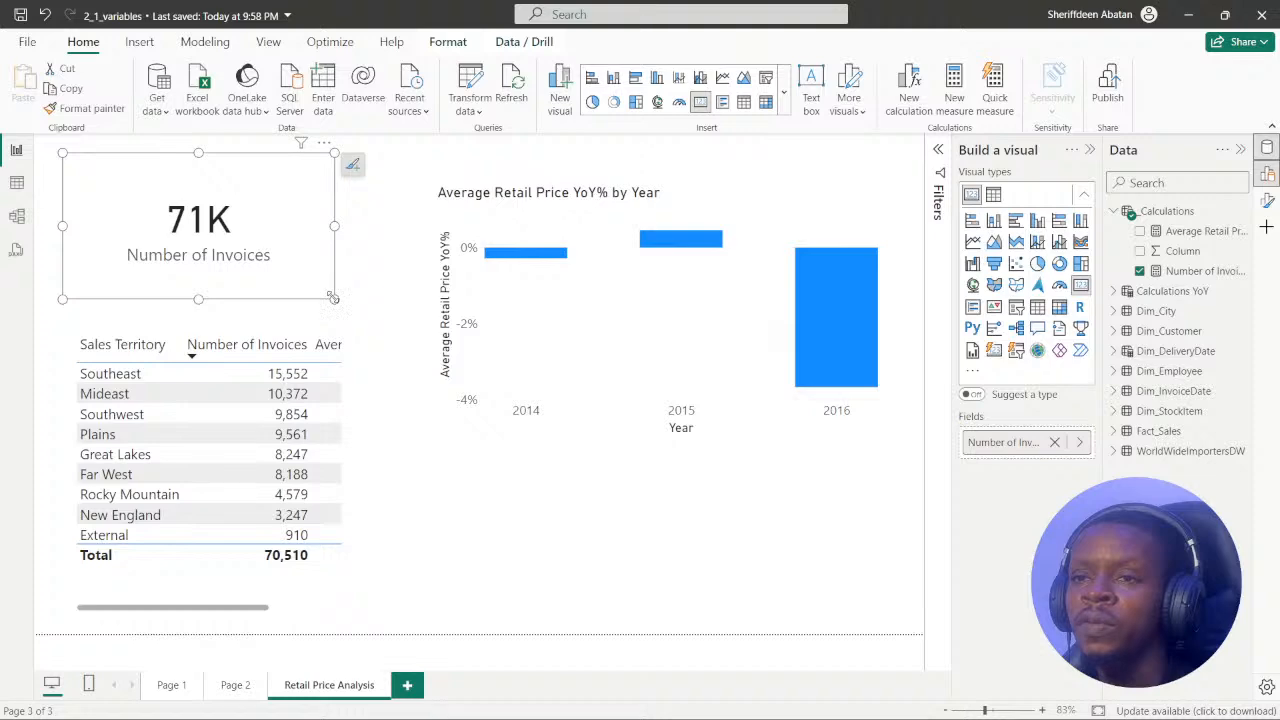
{"action": "left_click_drag", "start_coordinate": [333, 297], "coordinate": [300, 300]}
{"action": "left_click_drag", "start_coordinate": [257, 201], "coordinate": [284, 214]}
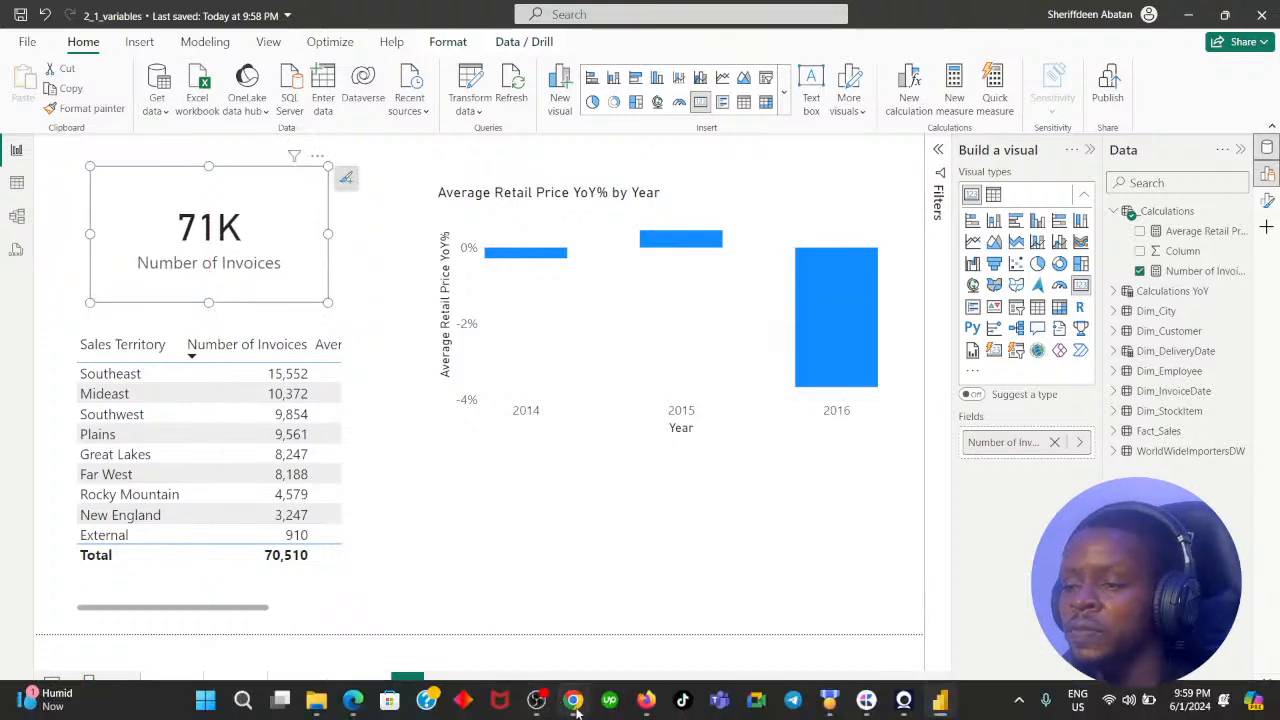
- Compare DataCamp's third instruction with the Fact_Sales data and the Average Retail Price measure's formula in the _Calculations table
{"action": "left_click", "coordinate": [574, 704]}
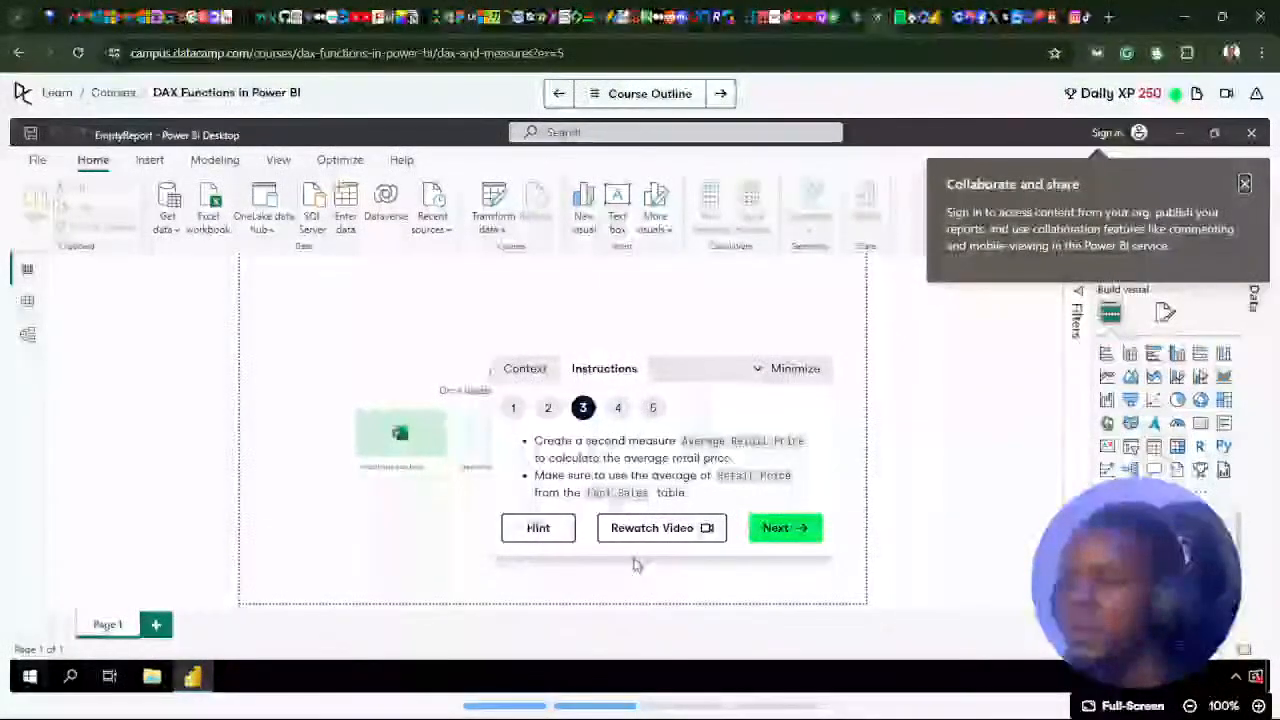
{"action": "left_click", "coordinate": [573, 701]}
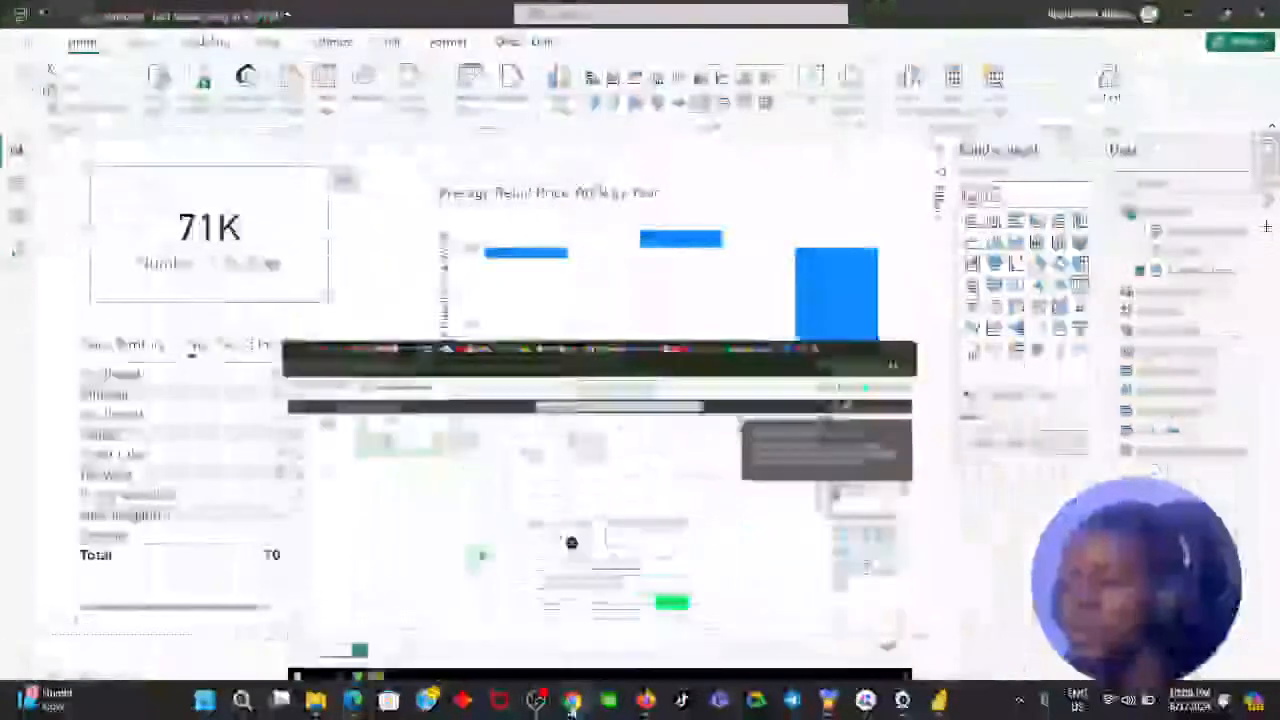
{"action": "left_click", "coordinate": [16, 182]}
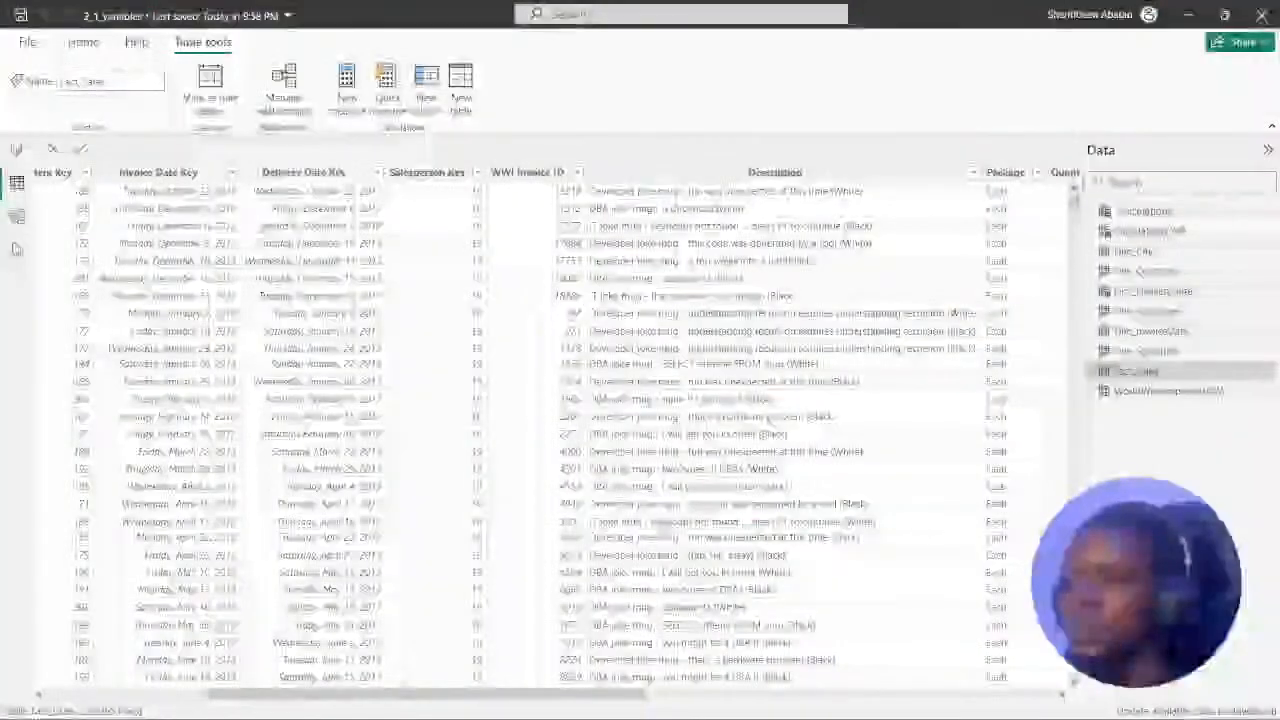
{"action": "left_click_drag", "start_coordinate": [403, 703], "coordinate": [811, 696]}
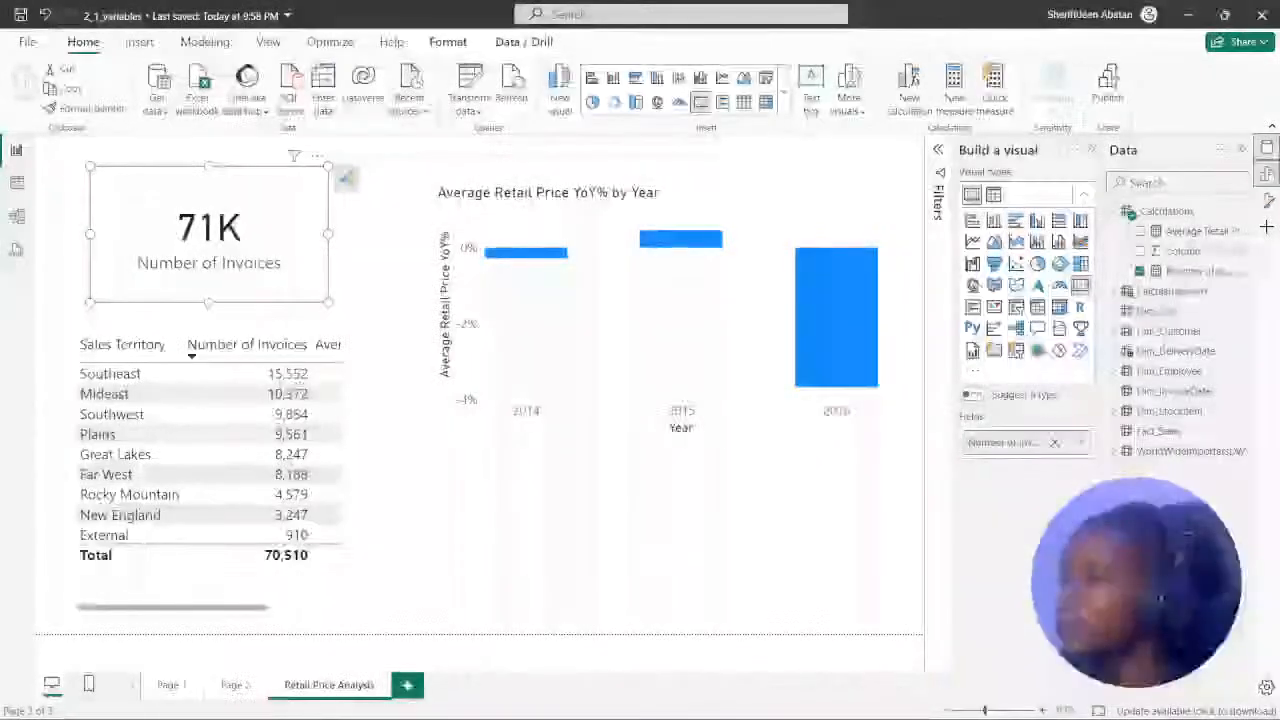
{"action": "left_click", "coordinate": [1200, 231]}
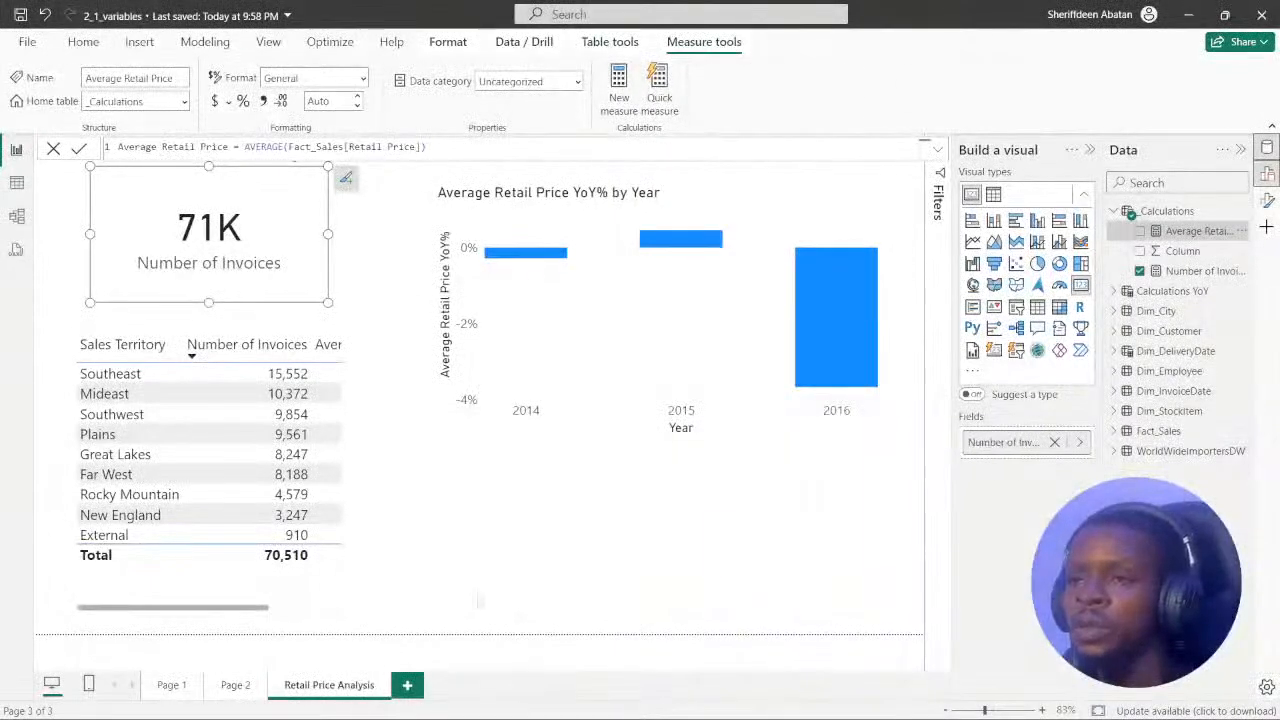
- Consult DataCamp's fourth instruction and move the Average Retail Price YoY% by Year chart to the lower part of the report page
{"action": "left_click", "coordinate": [572, 700]}
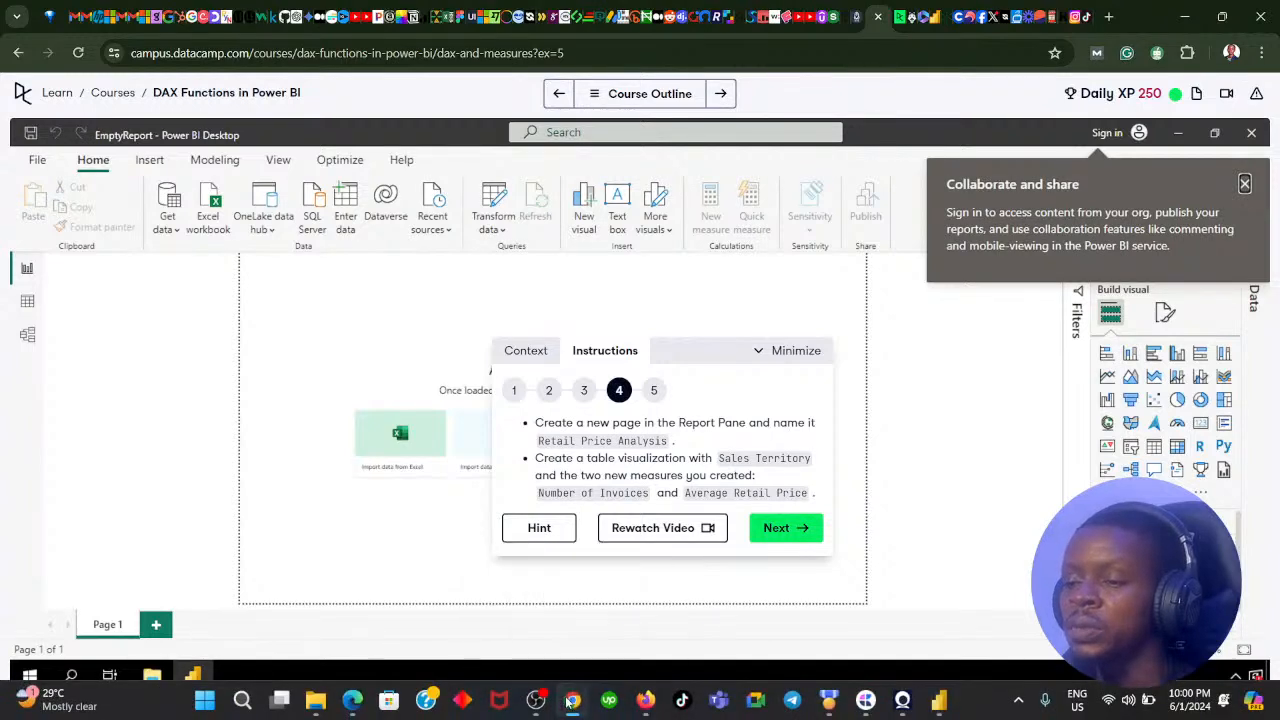
{"action": "left_click", "coordinate": [572, 700]}
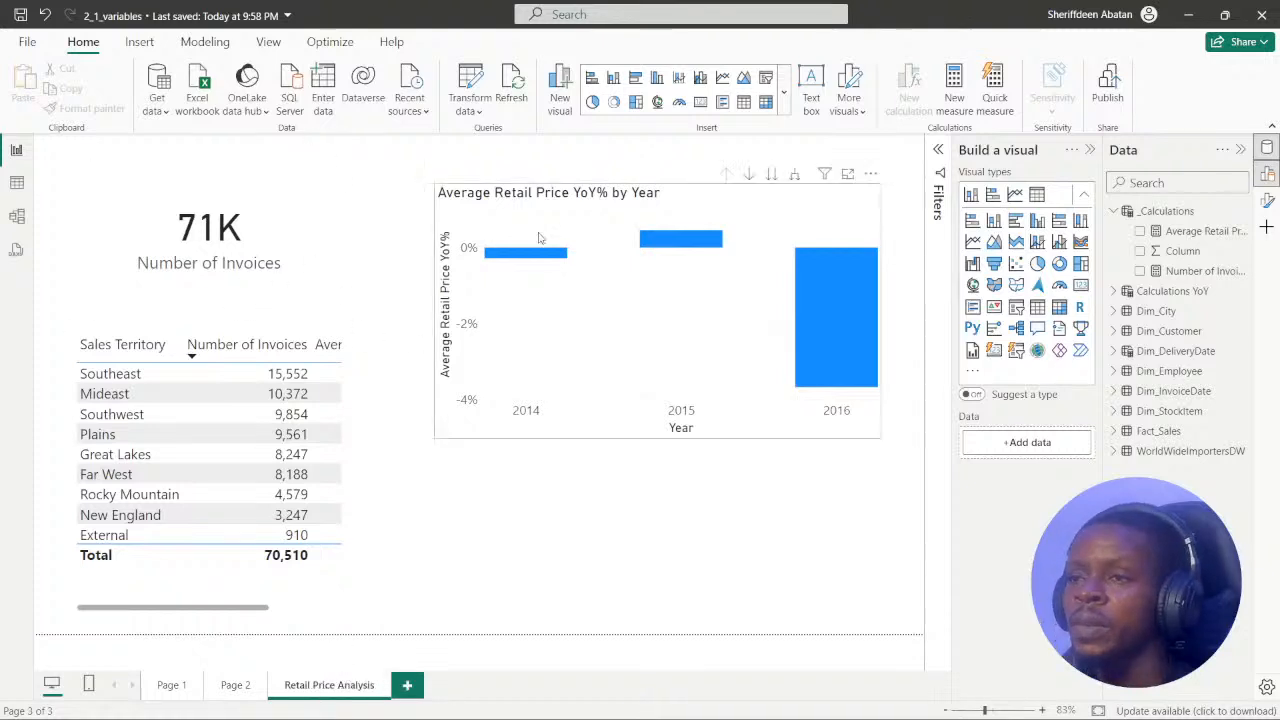
{"action": "left_click_drag", "start_coordinate": [678, 196], "coordinate": [709, 365]}
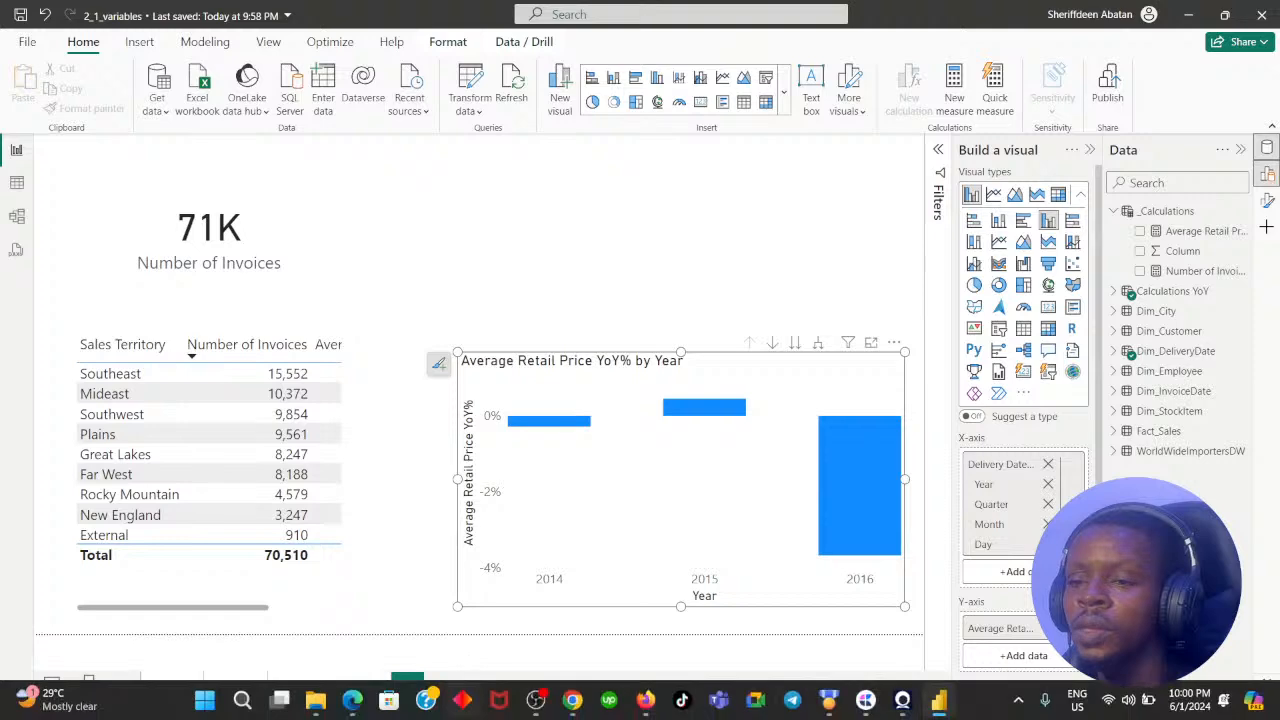
- Recheck DataCamp's fourth instruction and remove the Number of Invoices card from the Retail Price Analysis page
{"action": "left_click", "coordinate": [573, 697]}
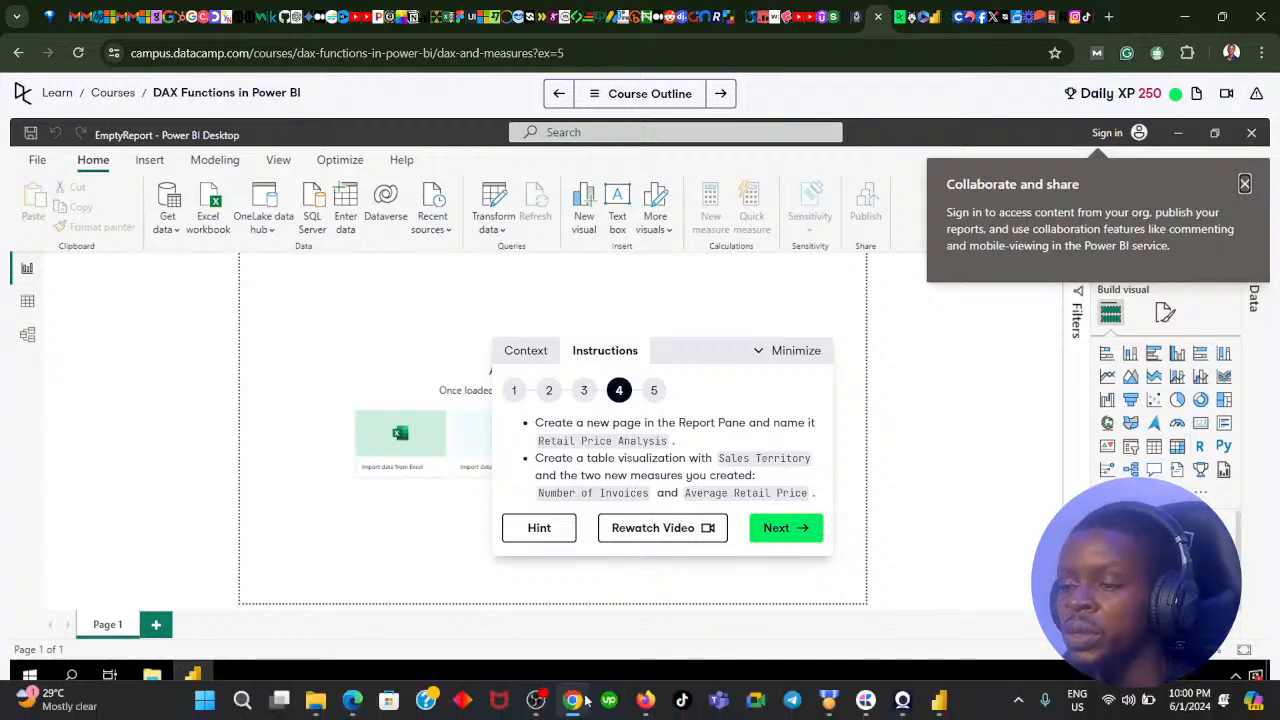
{"action": "left_click", "coordinate": [571, 704]}
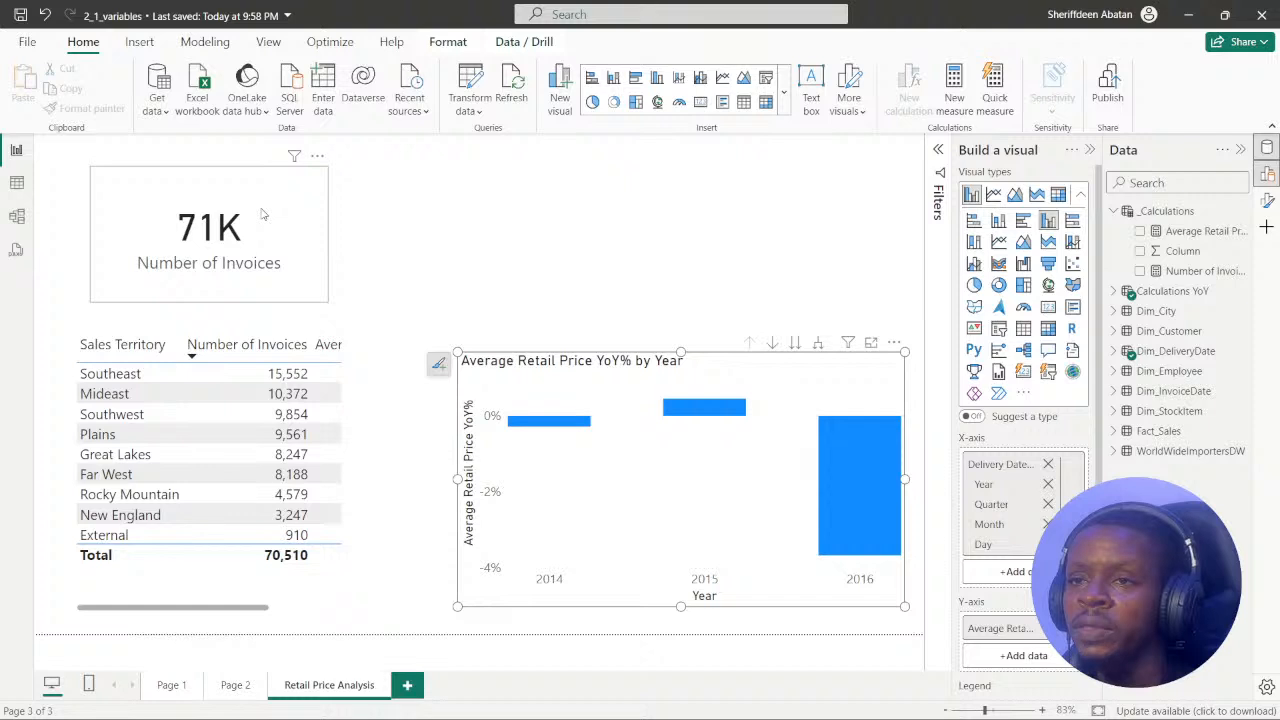
{"action": "left_click", "coordinate": [262, 213]}
{"action": "left_click", "coordinate": [317, 156]}
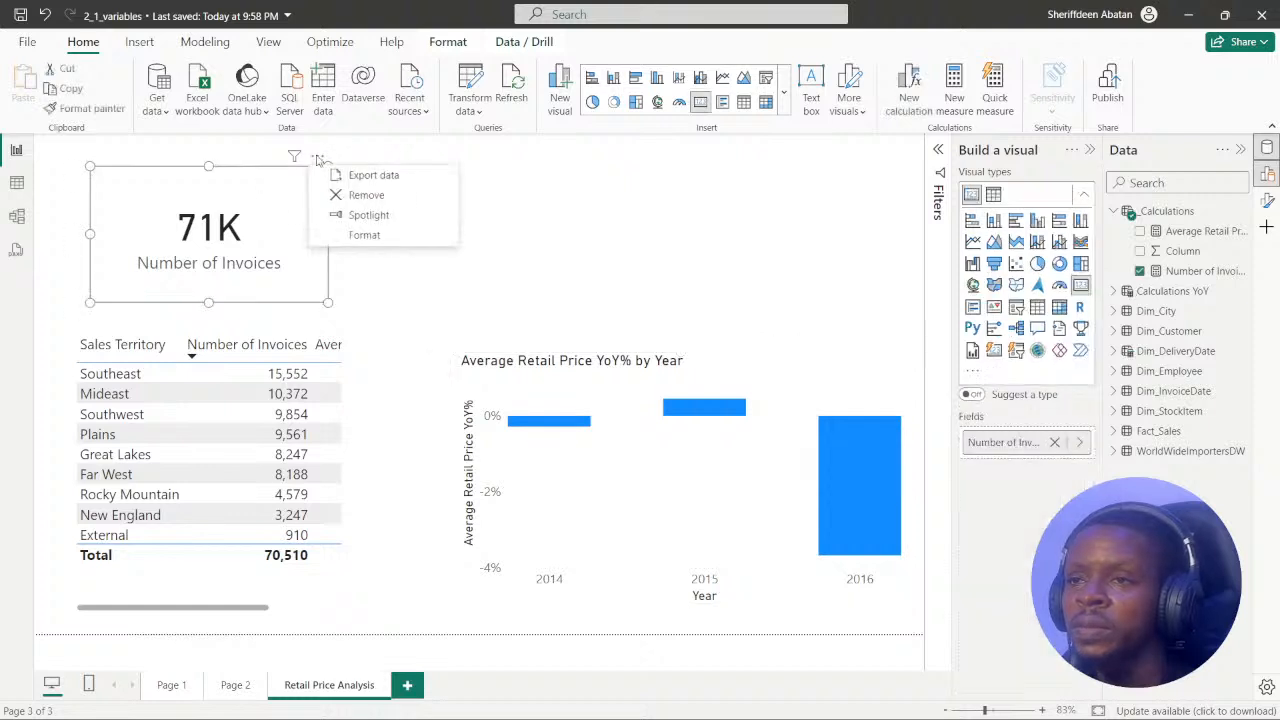
{"action": "left_click", "coordinate": [366, 195]}
- Reposition the Sales Territory table in the upper-left area of the page, making it shorter and wider
{"action": "left_click", "coordinate": [270, 336]}
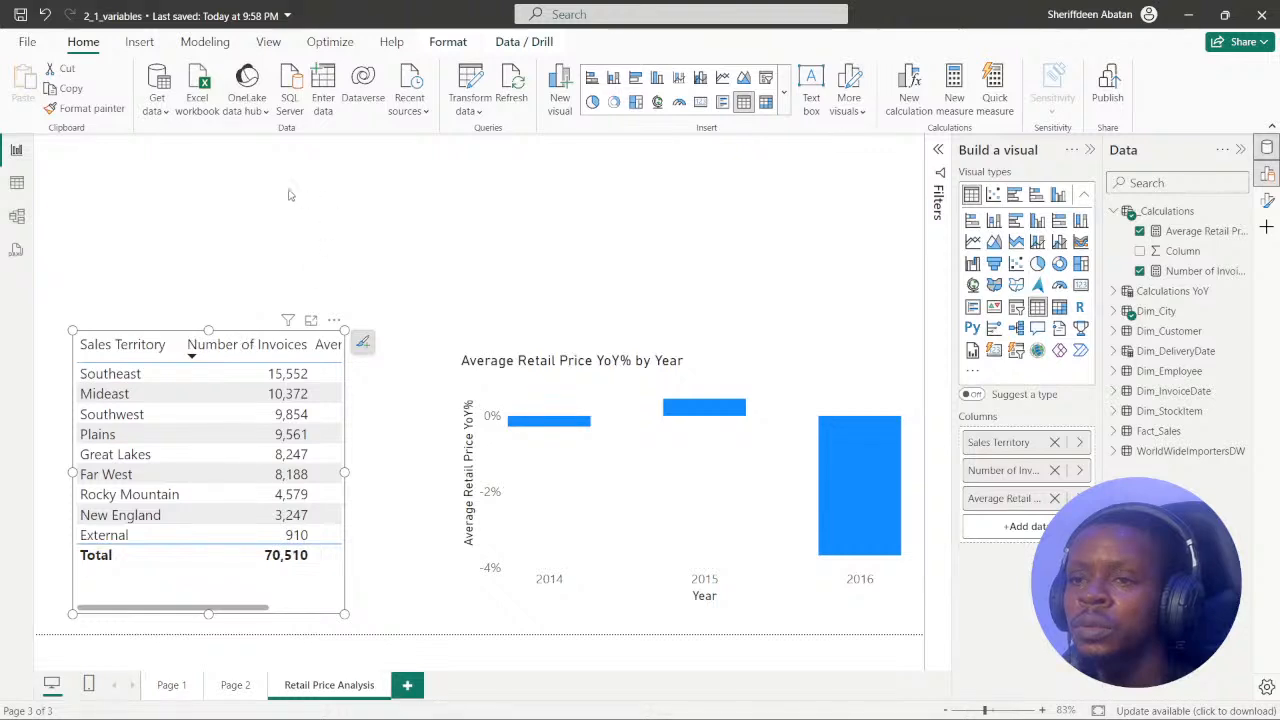
{"action": "left_click_drag", "start_coordinate": [210, 328], "coordinate": [210, 172]}
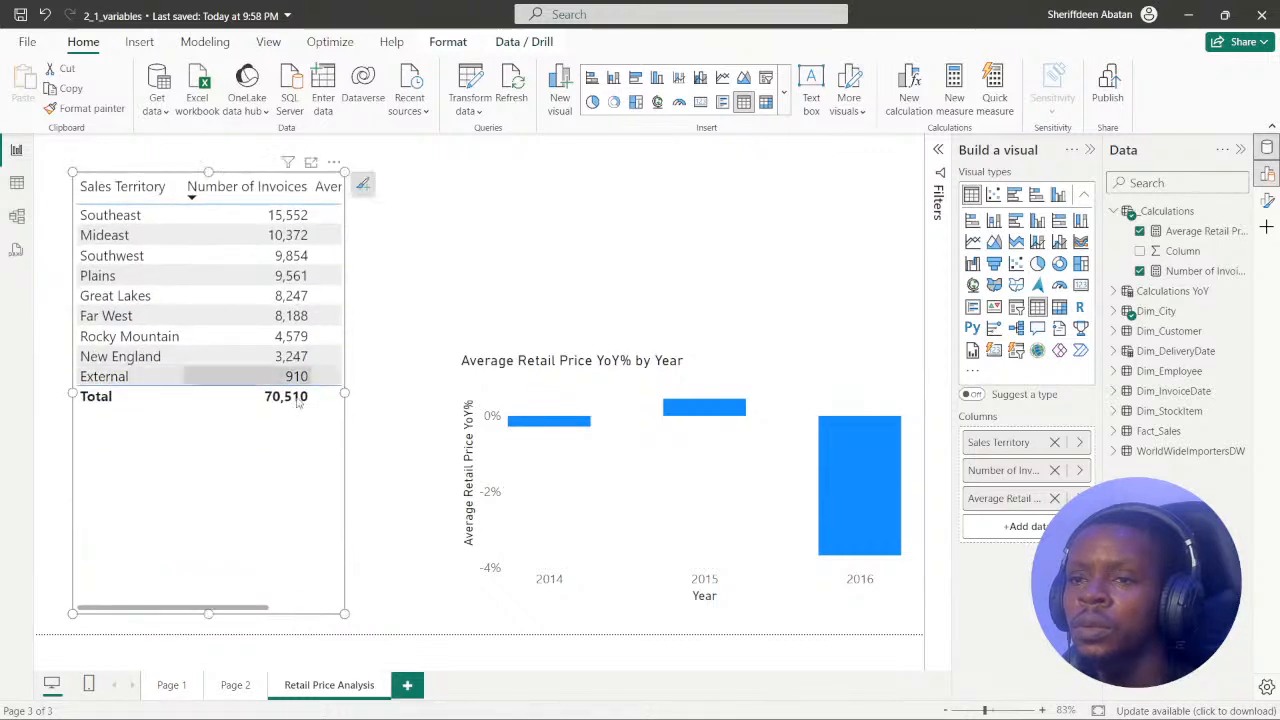
{"action": "left_click_drag", "start_coordinate": [208, 613], "coordinate": [208, 412]}
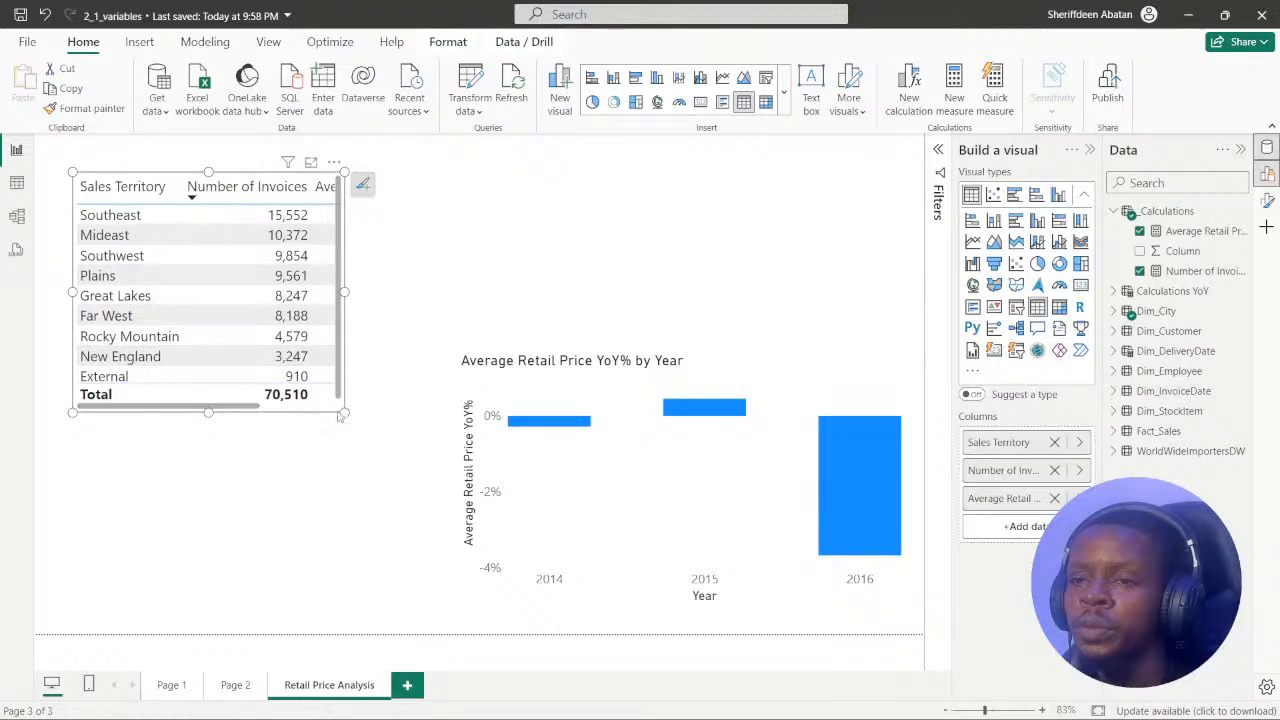
{"action": "mouse_move", "coordinate": [345, 413]}
{"action": "left_mouse_down"}
{"action": "mouse_move", "coordinate": [386, 418]}
{"action": "mouse_move", "coordinate": [385, 445]}
{"action": "mouse_move", "coordinate": [366, 414]}
{"action": "left_mouse_up"}
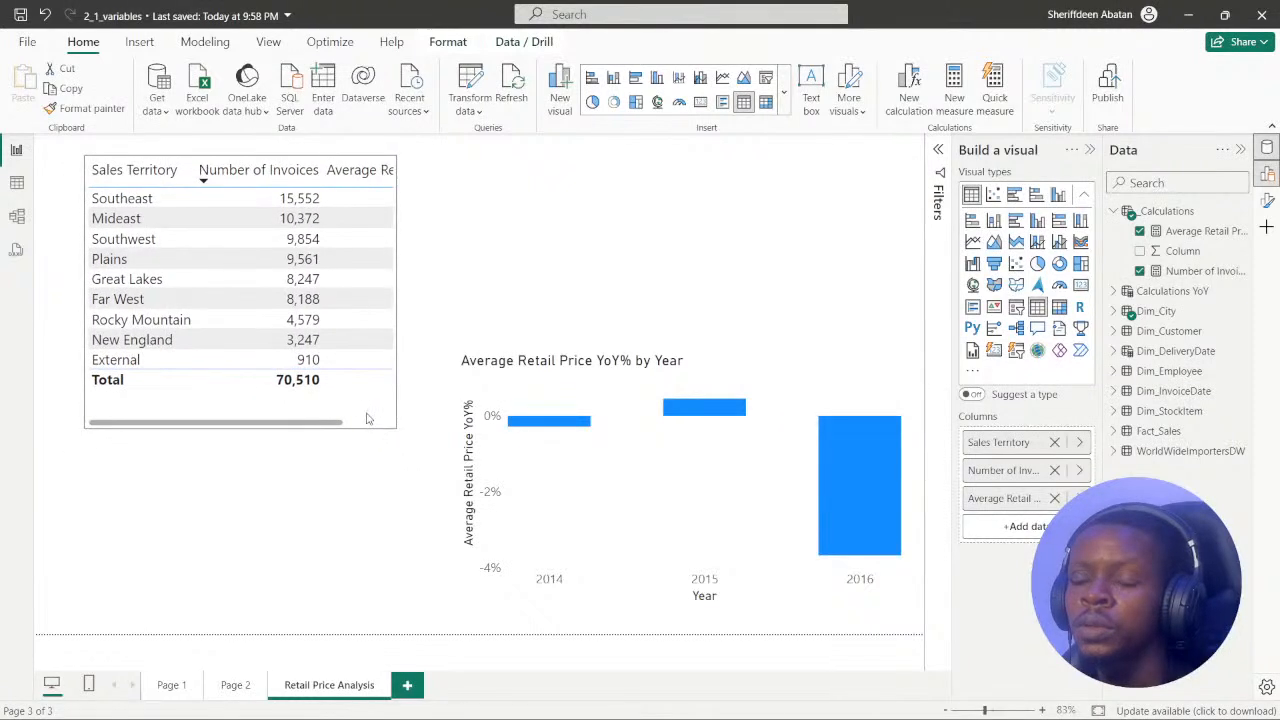
{"action": "left_click", "coordinate": [373, 413]}
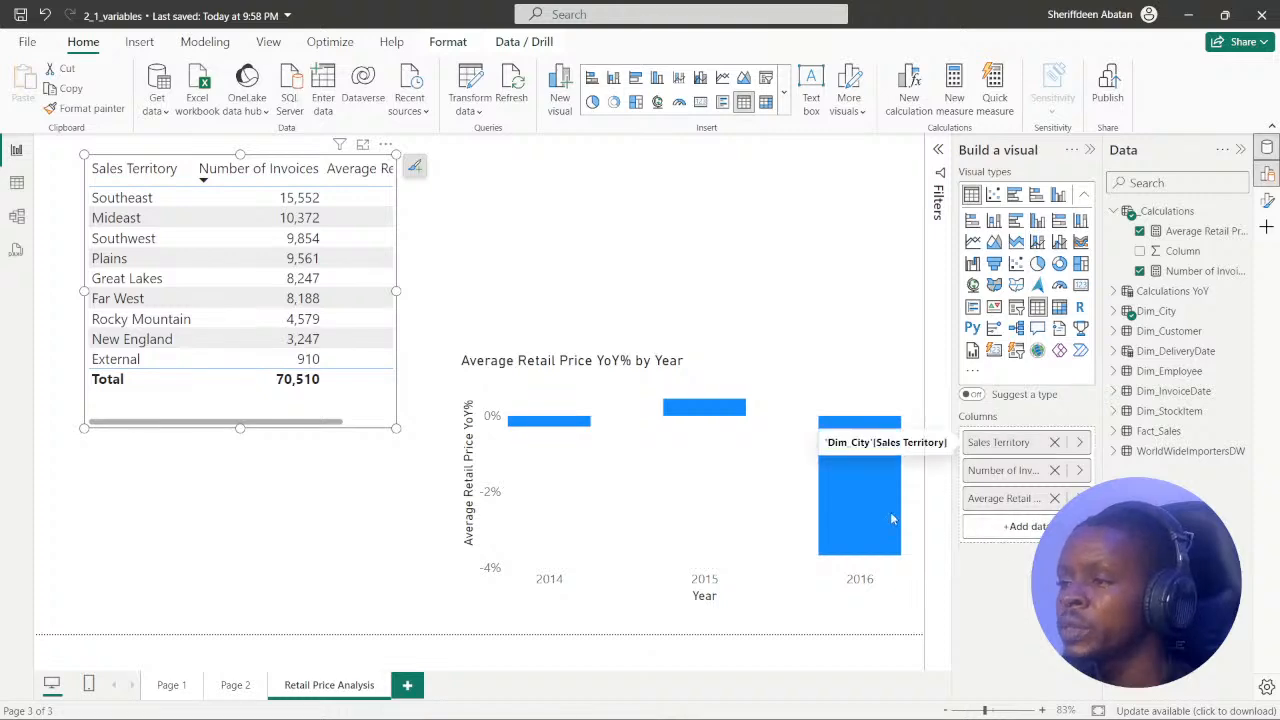
- Recheck DataCamp's fourth instruction and widen the Sales Territory table to fit the full Average Retail Price column
{"action": "mouse_move", "coordinate": [572, 699]}
{"action": "left_click", "coordinate": [627, 575]}
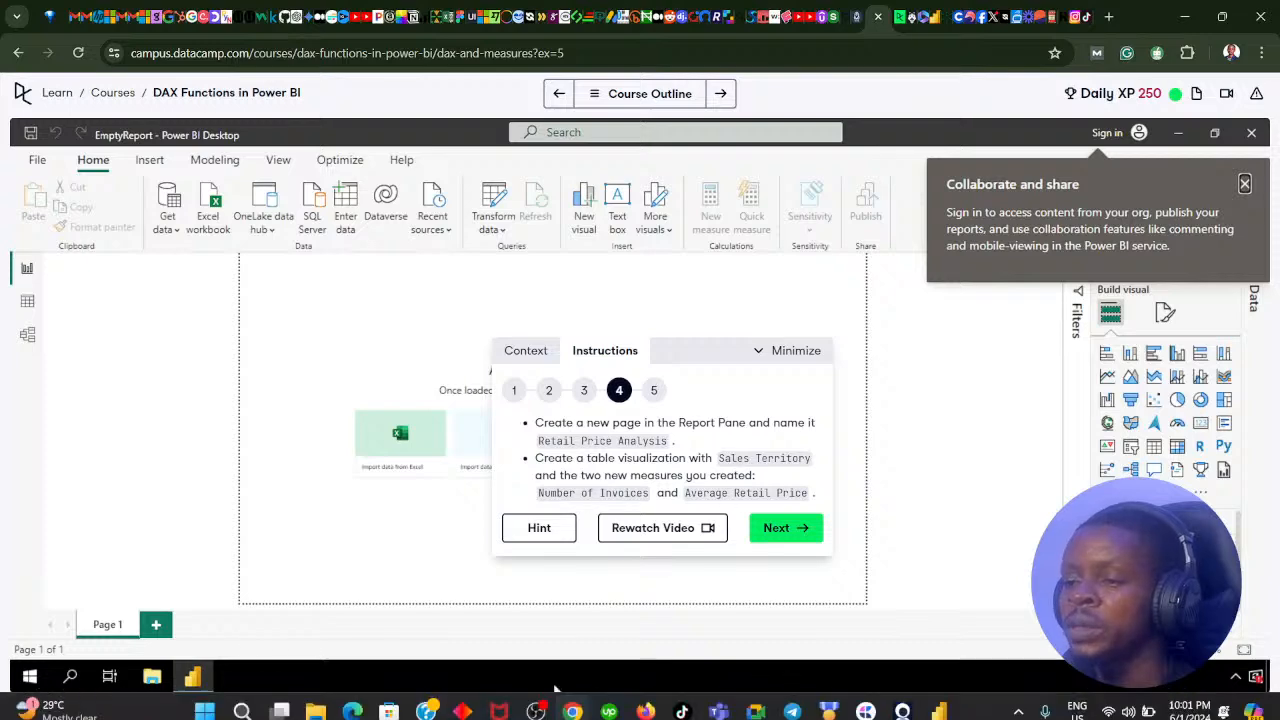
{"action": "left_click", "coordinate": [574, 706]}
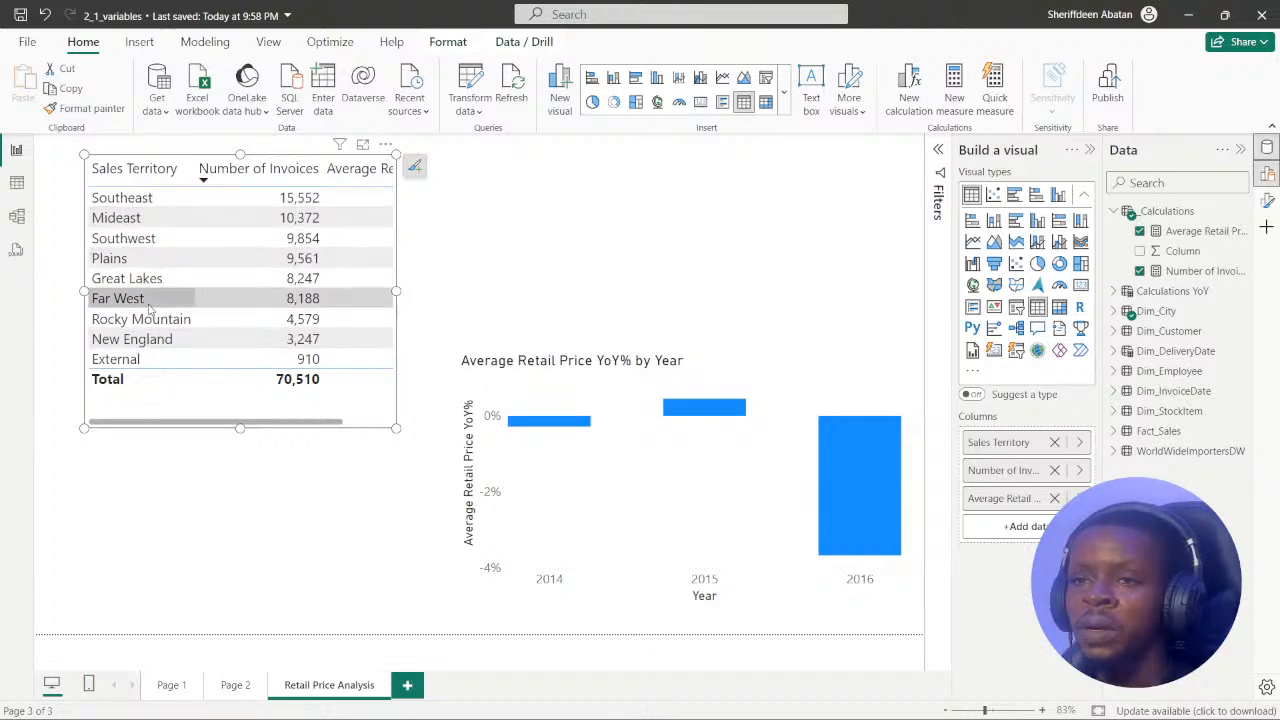
{"action": "left_click_drag", "start_coordinate": [398, 290], "coordinate": [511, 291]}
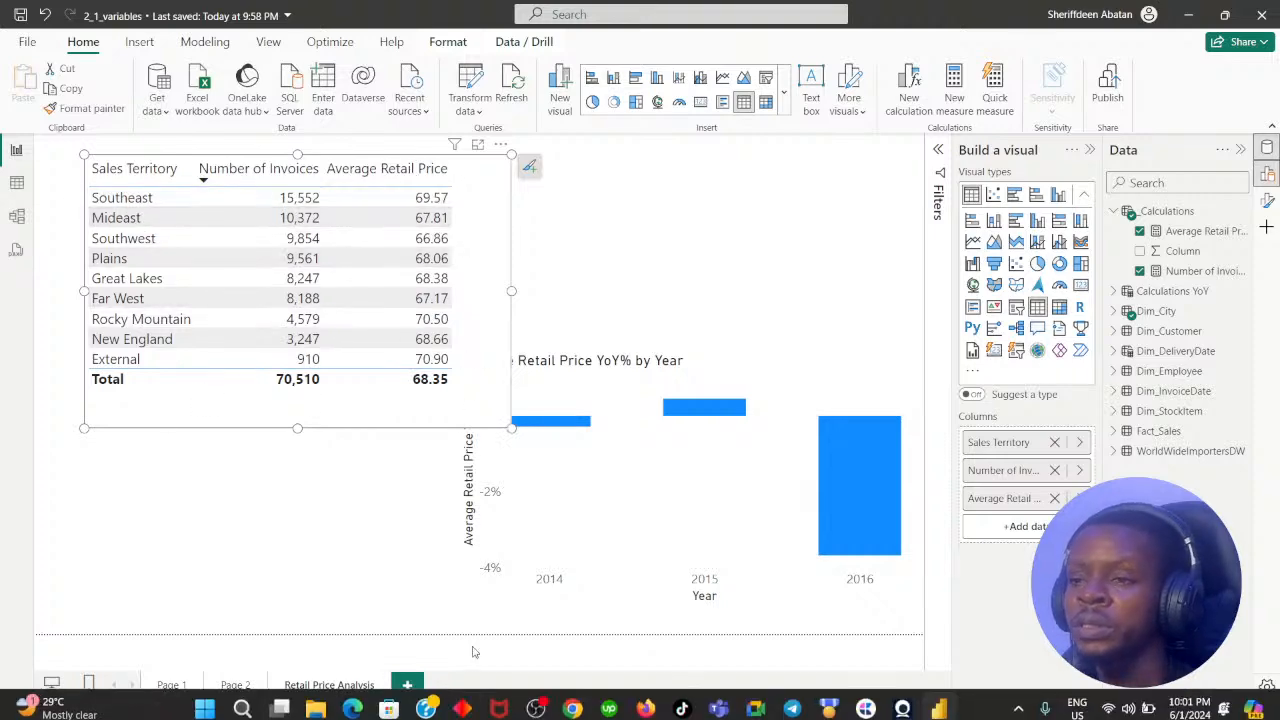
- Advance to DataCamp's fifth instruction and sort the Sales Territory table by Average Retail Price to find the lowest region
{"action": "left_click", "coordinate": [572, 706]}
{"action": "left_click", "coordinate": [778, 530]}
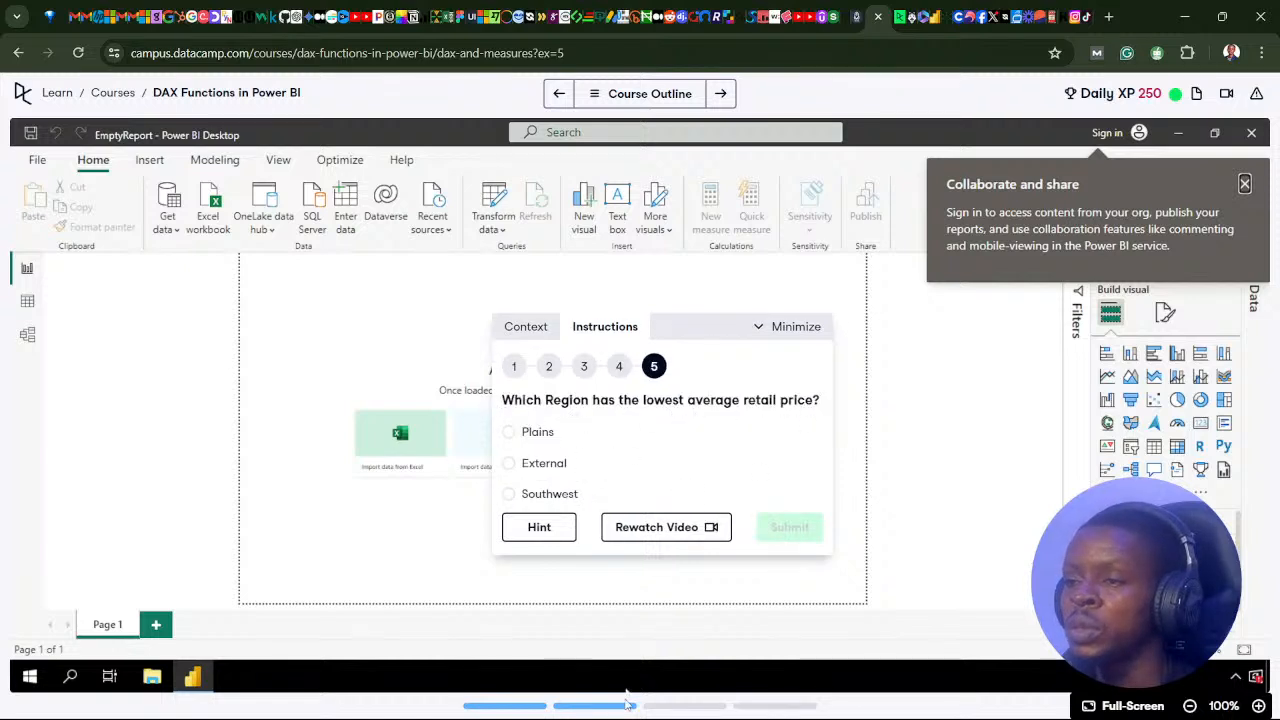
{"action": "left_click", "coordinate": [572, 700]}
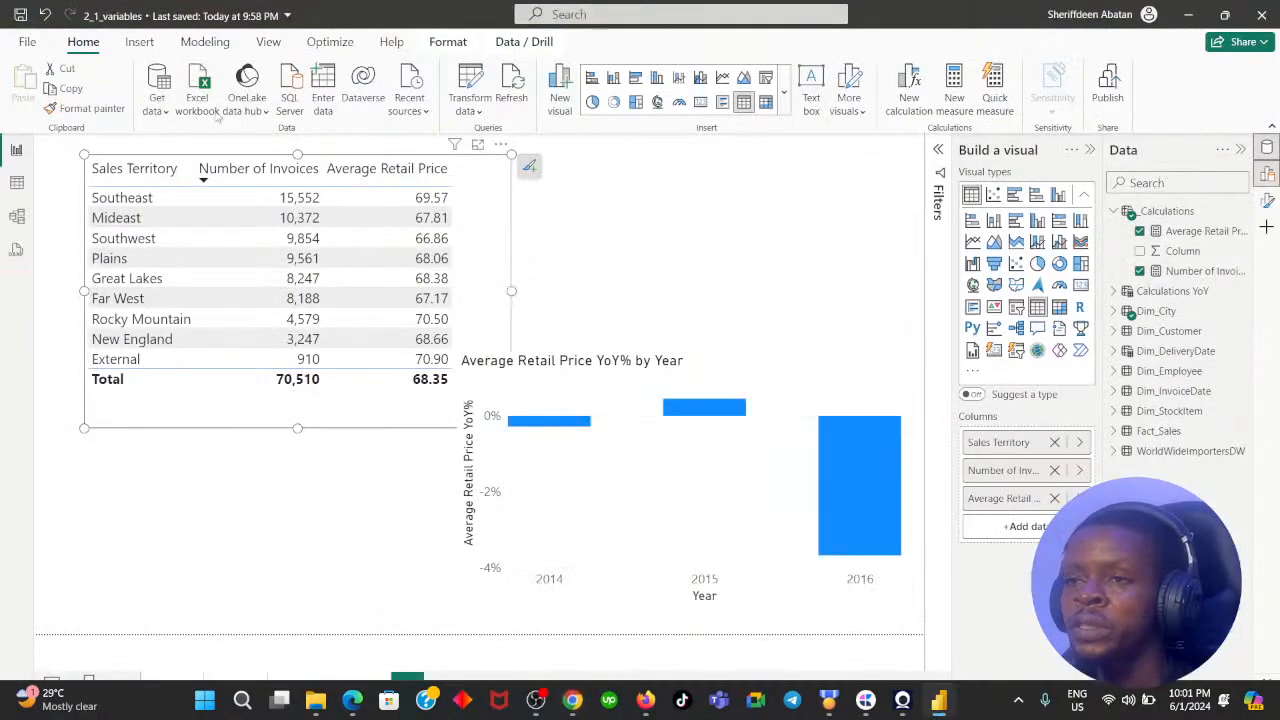
{"action": "left_click", "coordinate": [500, 145]}
{"action": "mouse_move", "coordinate": [583, 306]}
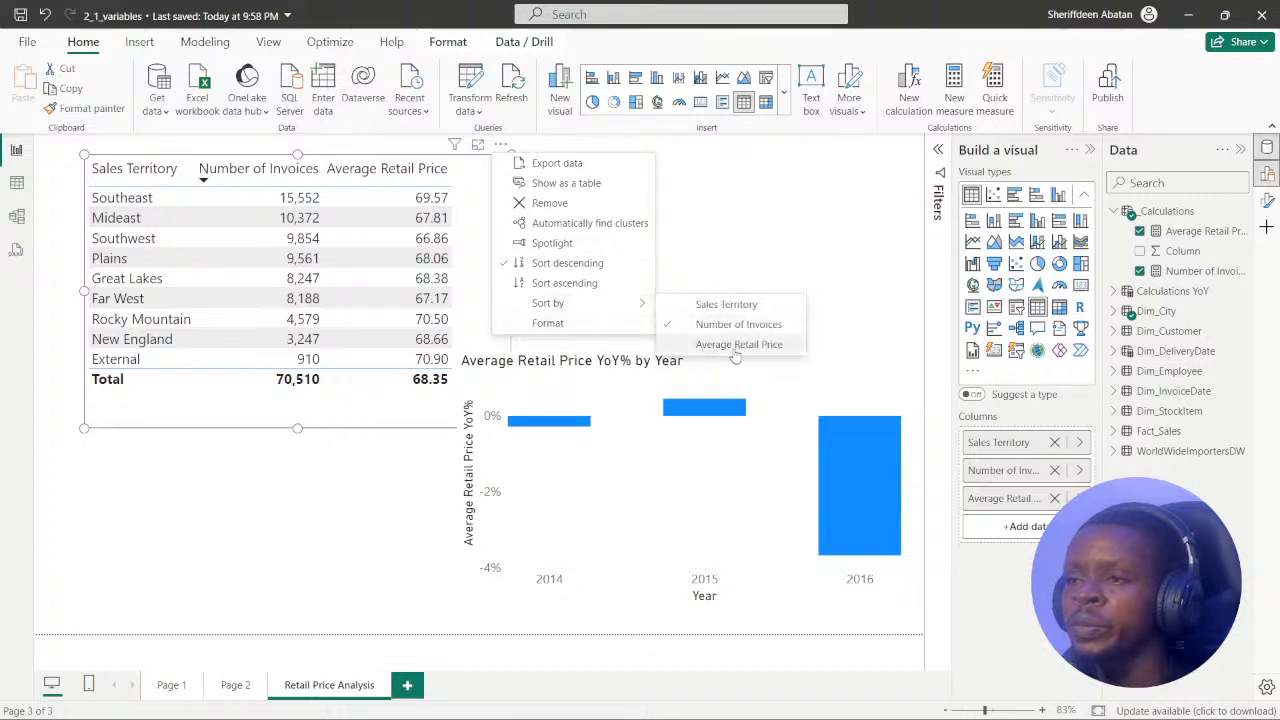
{"action": "left_click", "coordinate": [739, 344]}
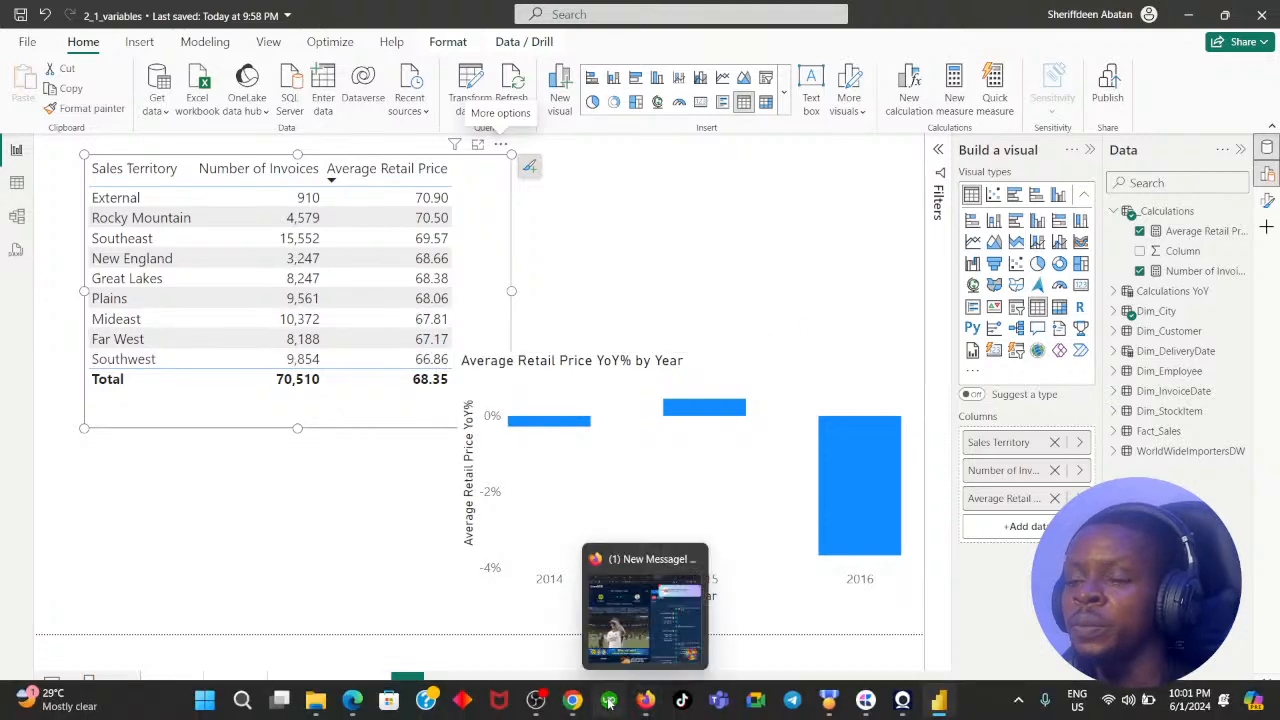
- Answer DataCamp's lowest average retail price question with Southwest and submit it
{"action": "left_click", "coordinate": [572, 700]}
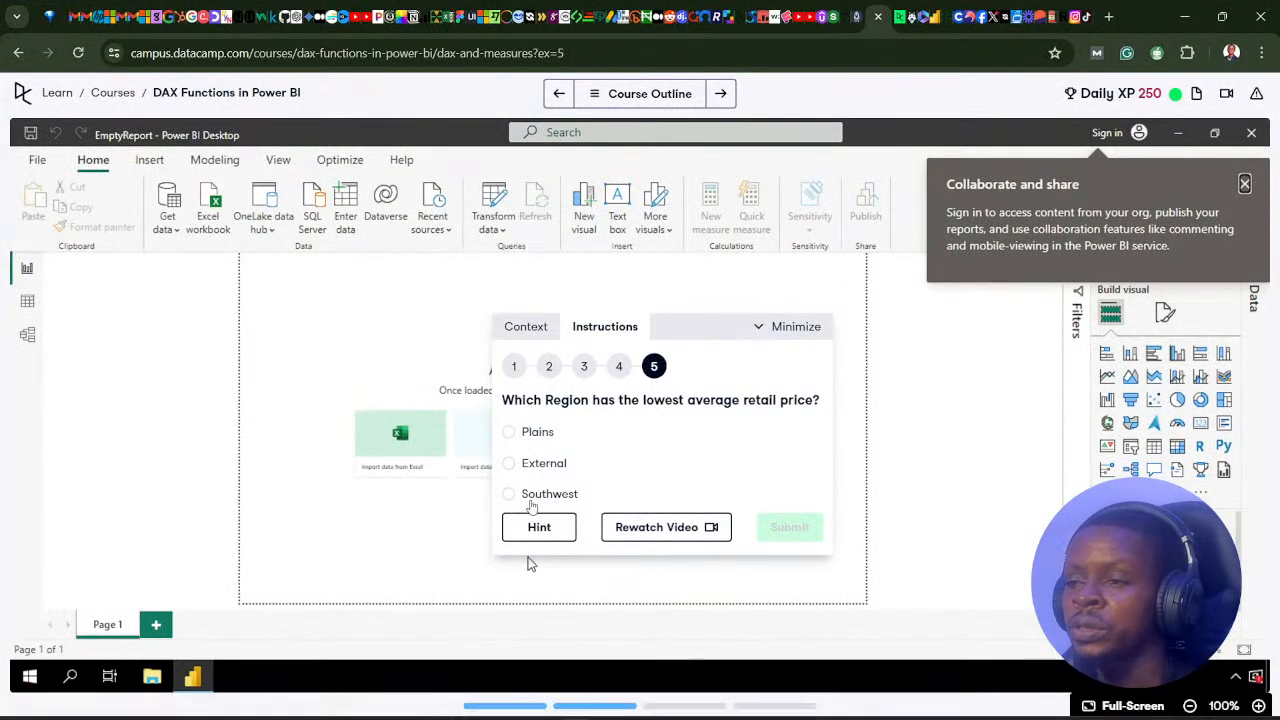
{"action": "left_click", "coordinate": [530, 500]}
{"action": "left_click", "coordinate": [790, 528]}
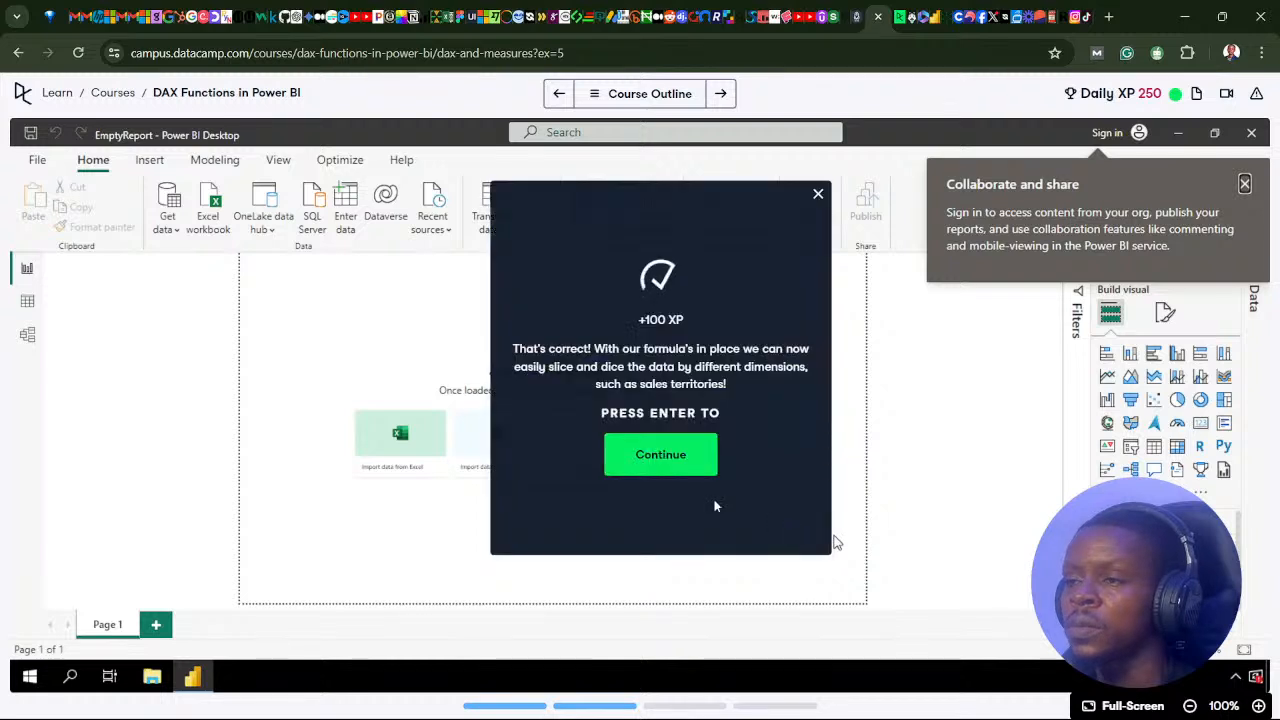
- Continue to the Quick measures exercise, read its first instruction, and return to the Power BI report
{"action": "left_click", "coordinate": [646, 466]}
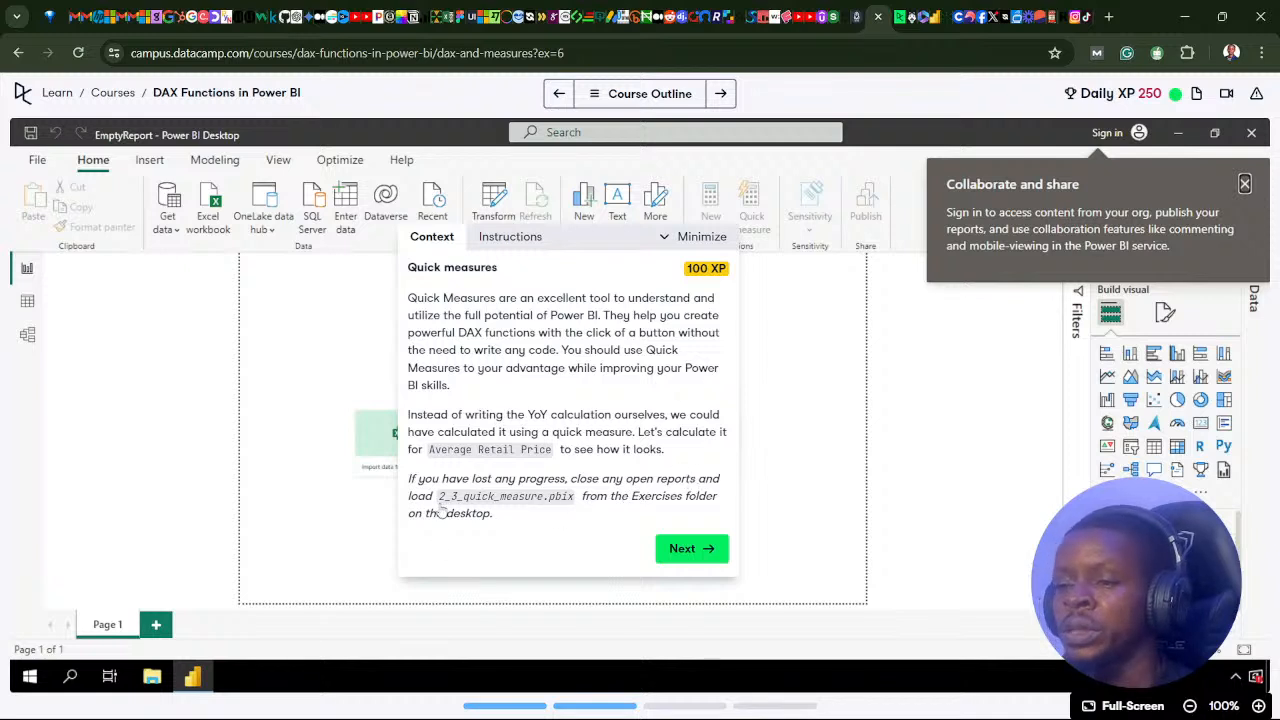
{"action": "left_click", "coordinate": [680, 547]}
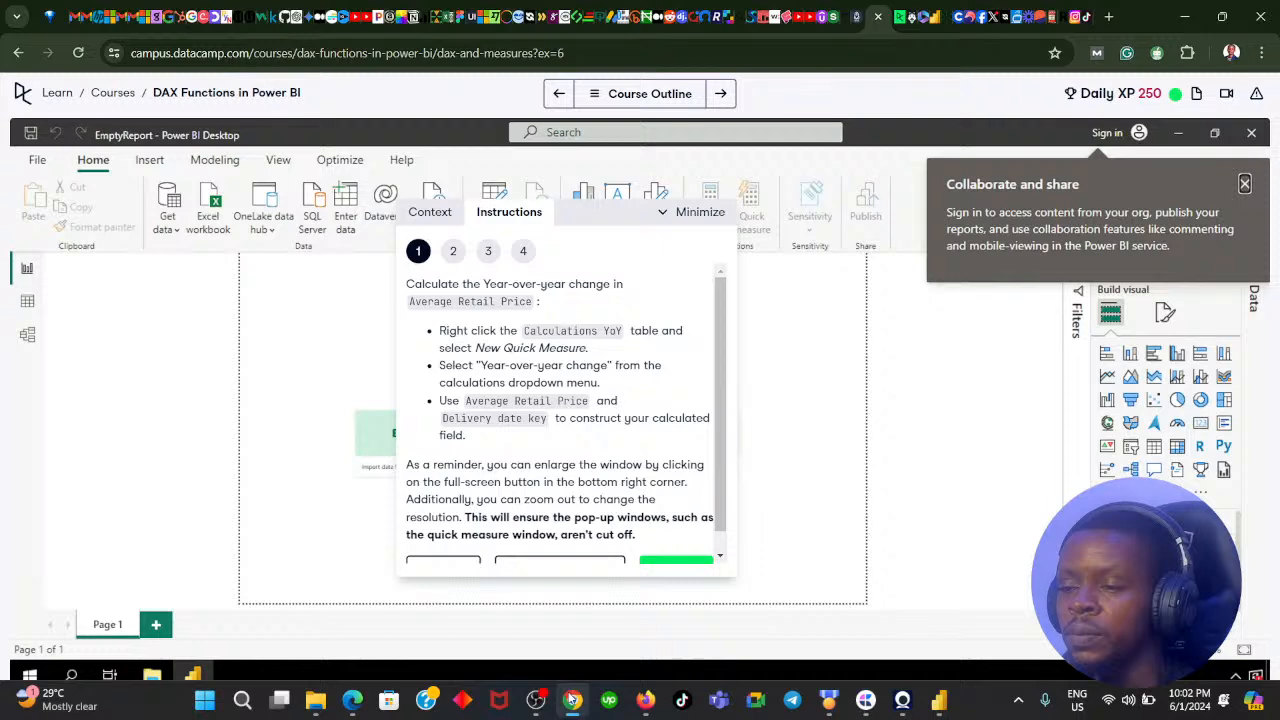
{"action": "left_click", "coordinate": [571, 706]}
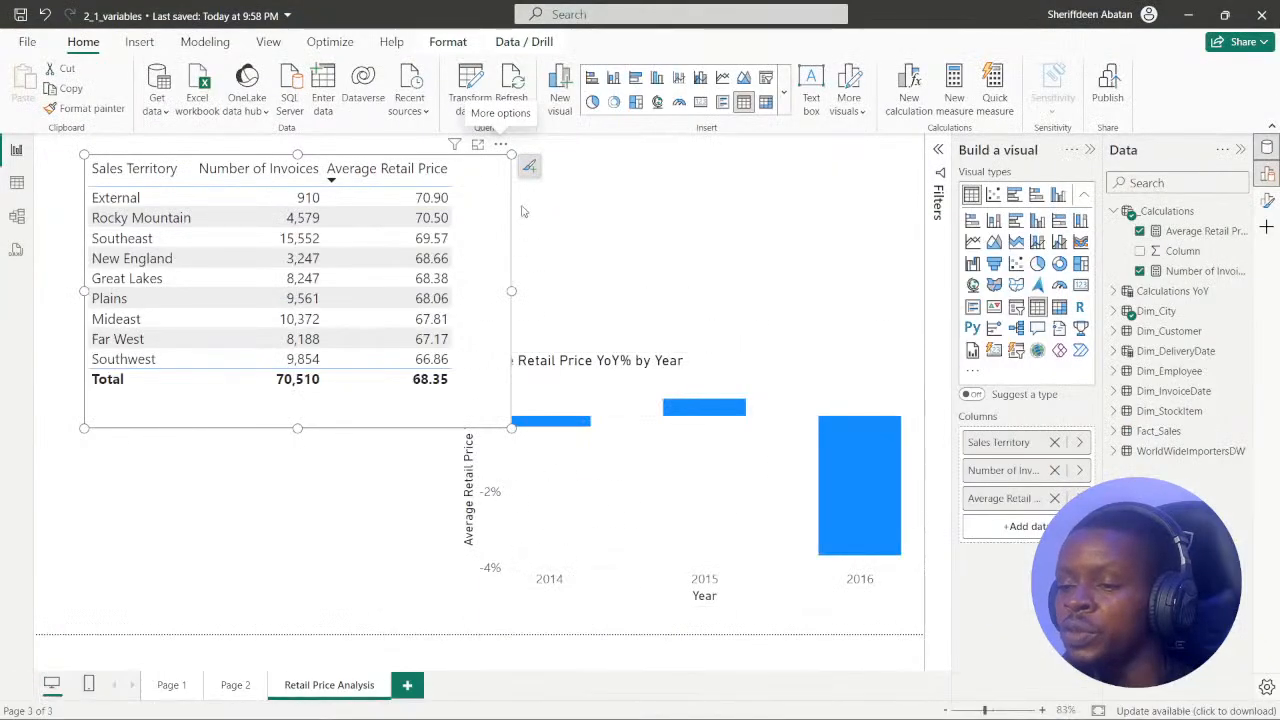
- Resize the Sales Territory table to a narrower block set in from the page's upper-left corner, tall enough for all territories
{"action": "left_click_drag", "start_coordinate": [510, 428], "coordinate": [286, 352]}
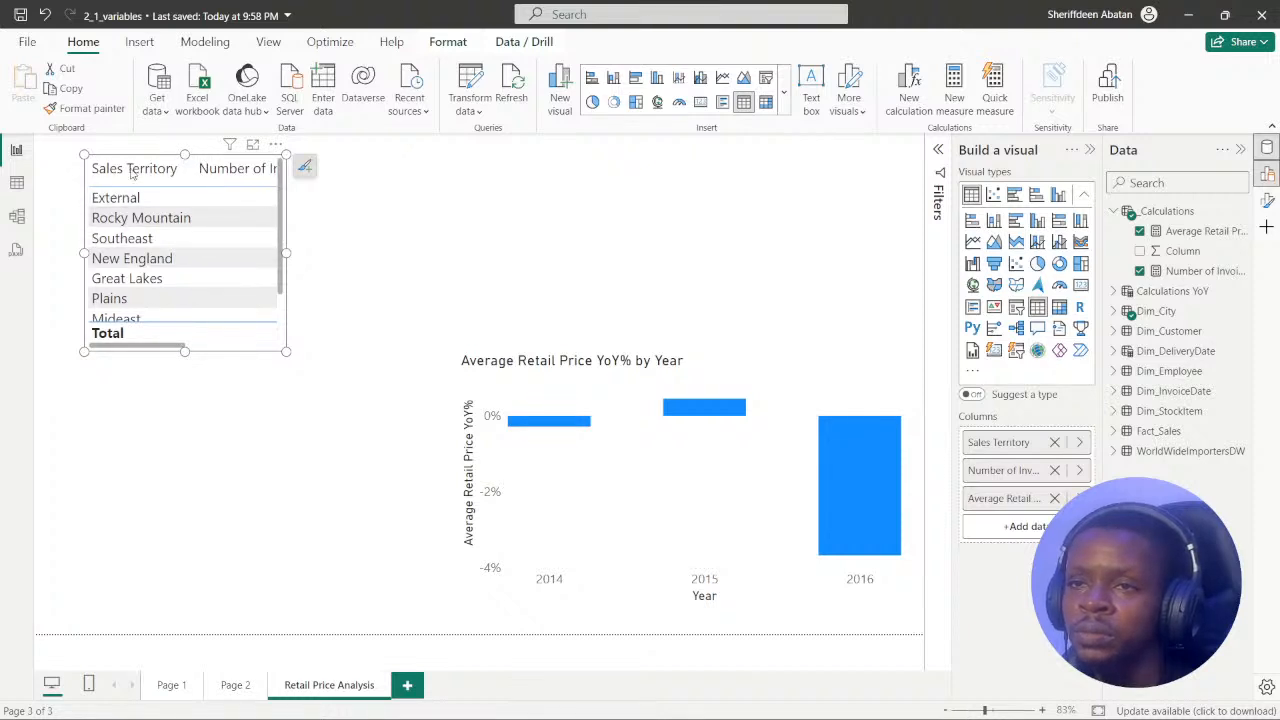
{"action": "left_click_drag", "start_coordinate": [82, 155], "coordinate": [137, 202]}
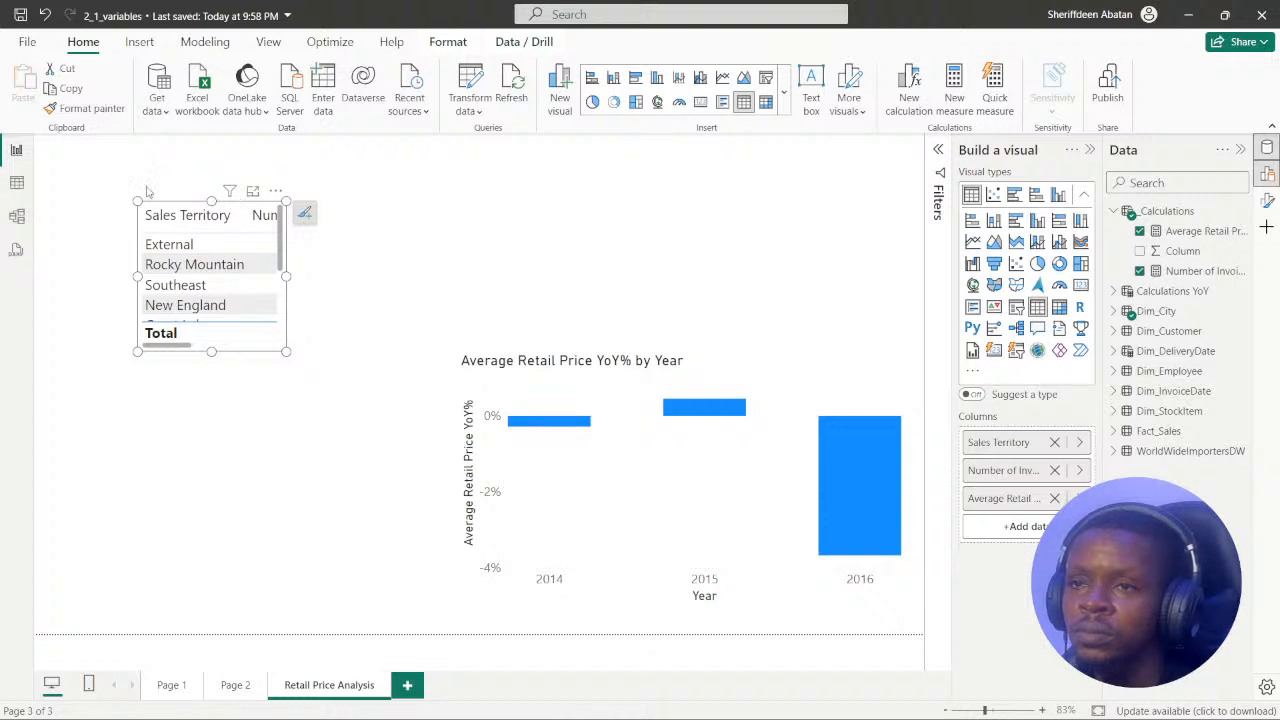
{"action": "left_click_drag", "start_coordinate": [211, 351], "coordinate": [211, 478]}
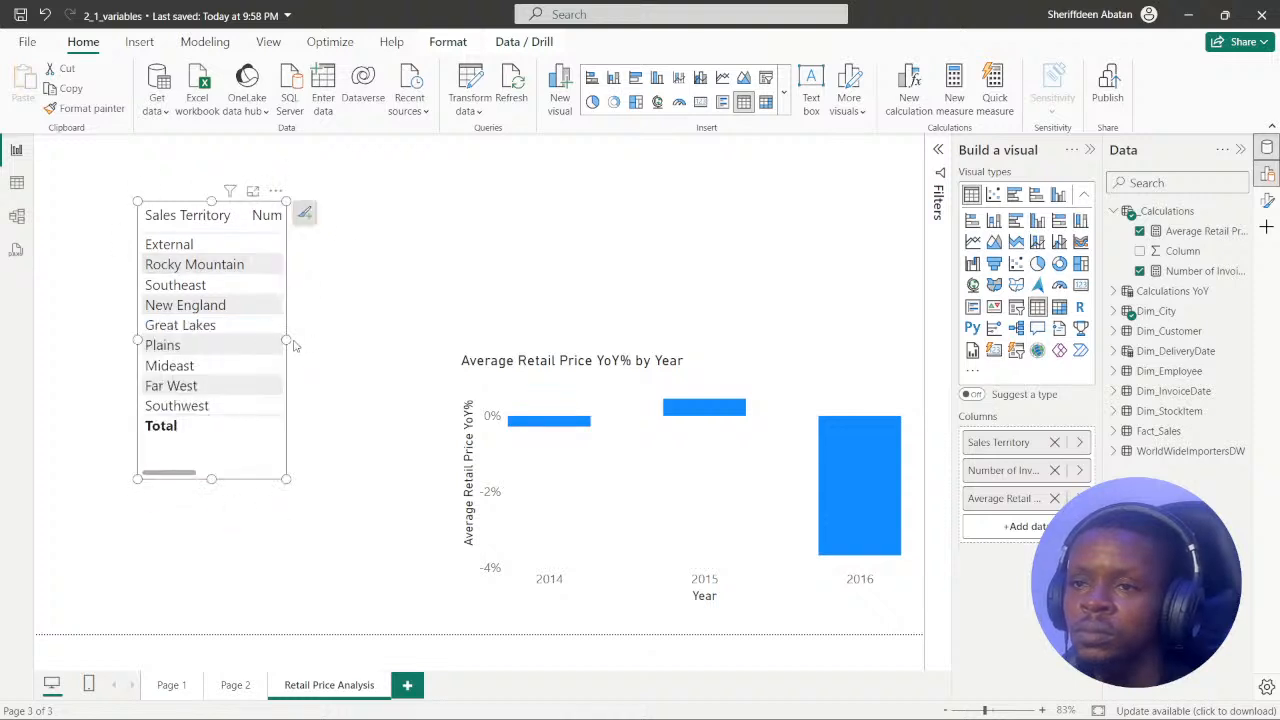
{"action": "left_click_drag", "start_coordinate": [287, 342], "coordinate": [362, 342]}
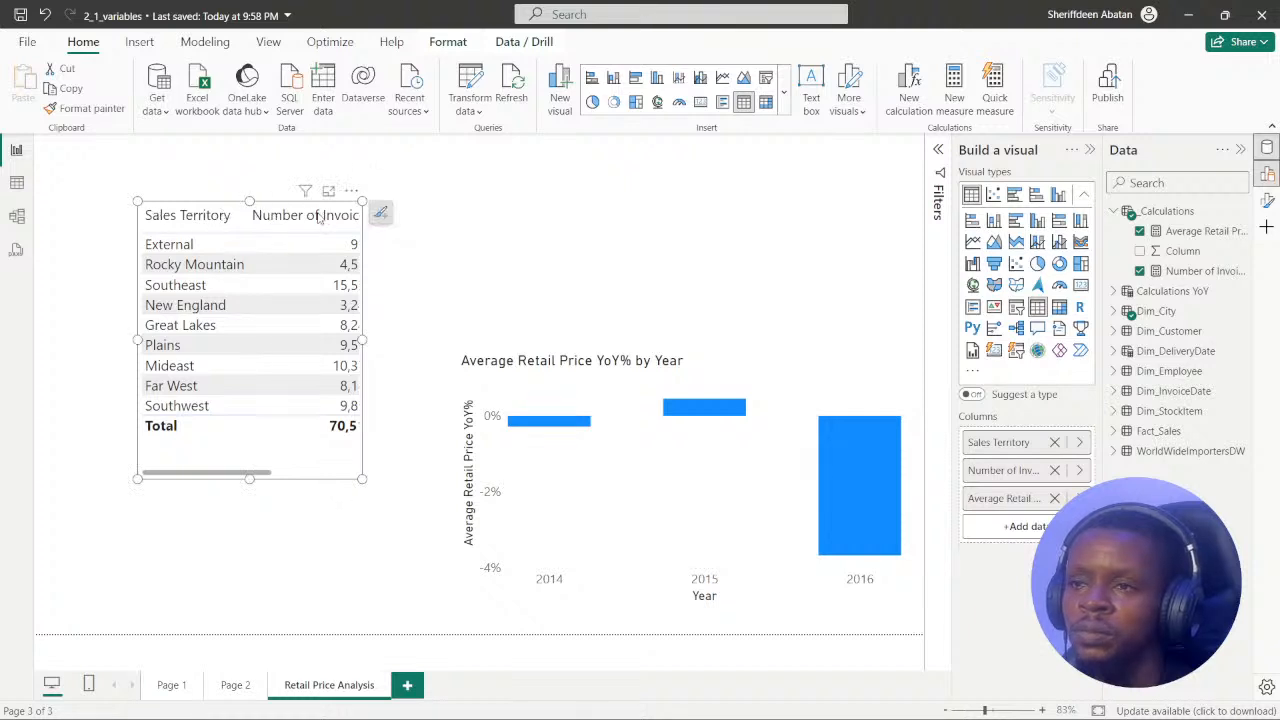
- Move the Average Retail Price YoY% by Year chart up and slightly left, and sort the table by Number of Invoices ascending
{"action": "left_click", "coordinate": [227, 215]}
{"action": "left_click_drag", "start_coordinate": [462, 354], "coordinate": [443, 285]}
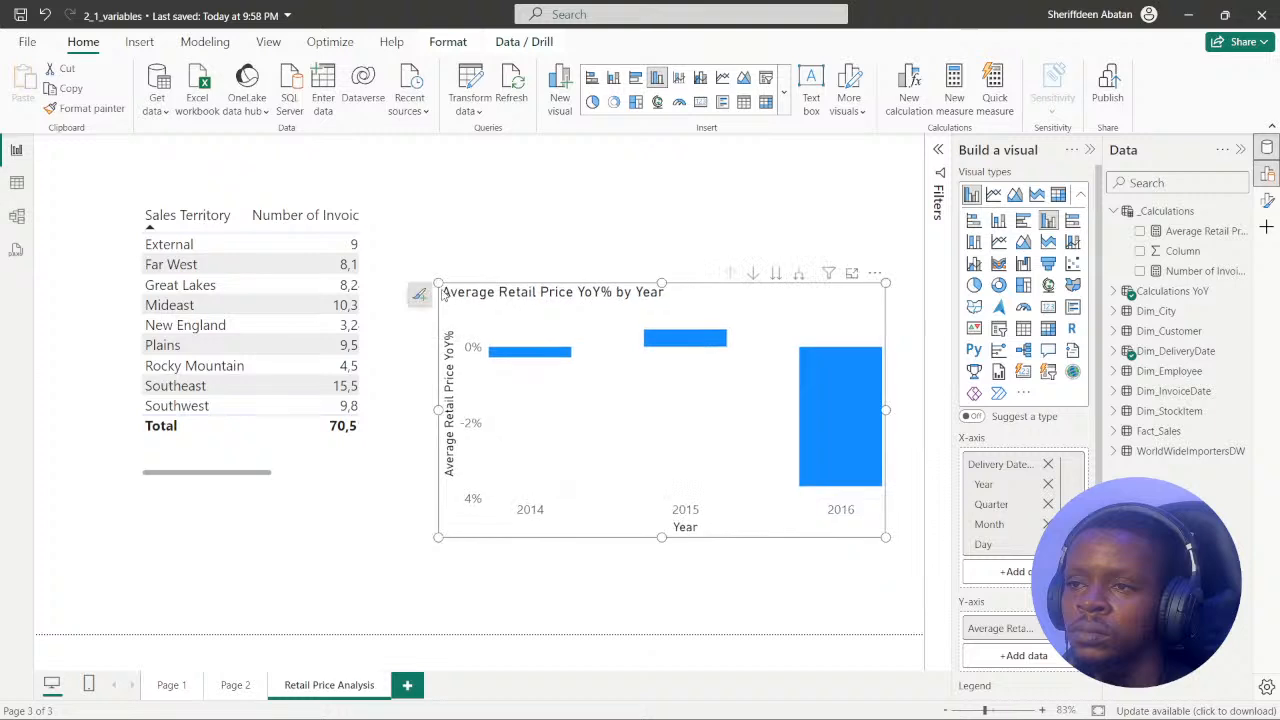
{"action": "left_click", "coordinate": [356, 215]}
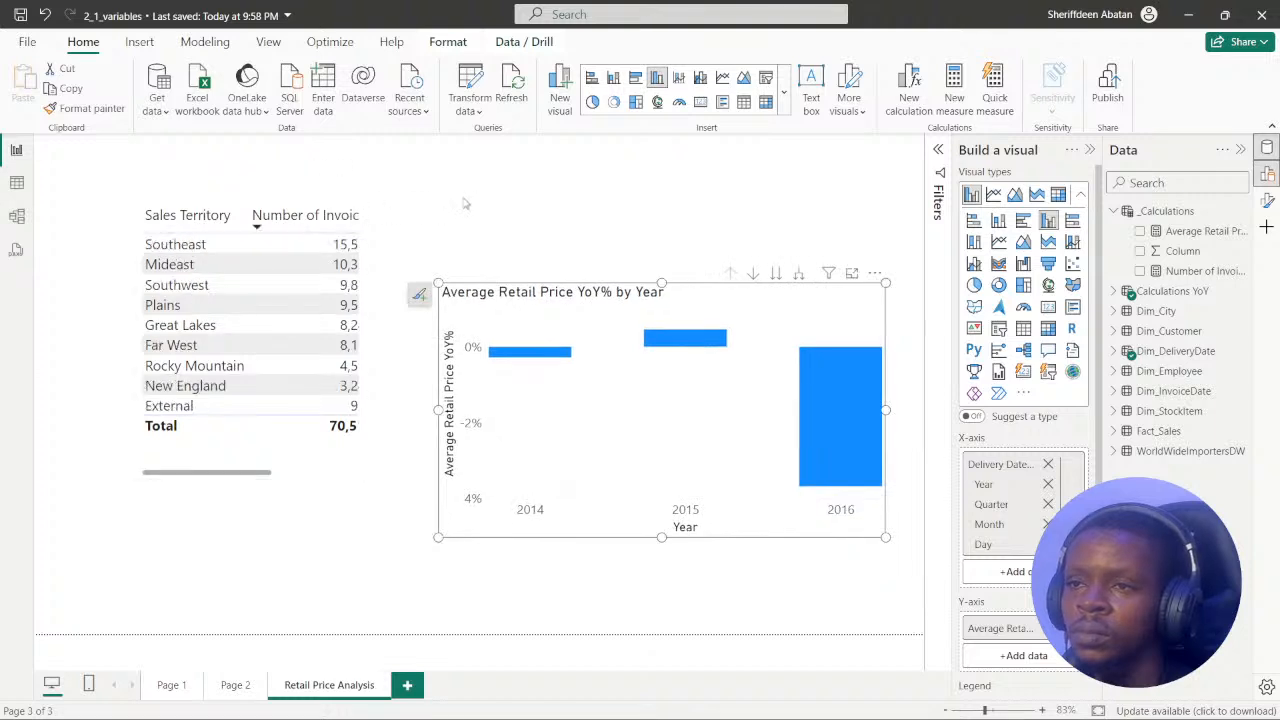
{"action": "left_click", "coordinate": [328, 216]}
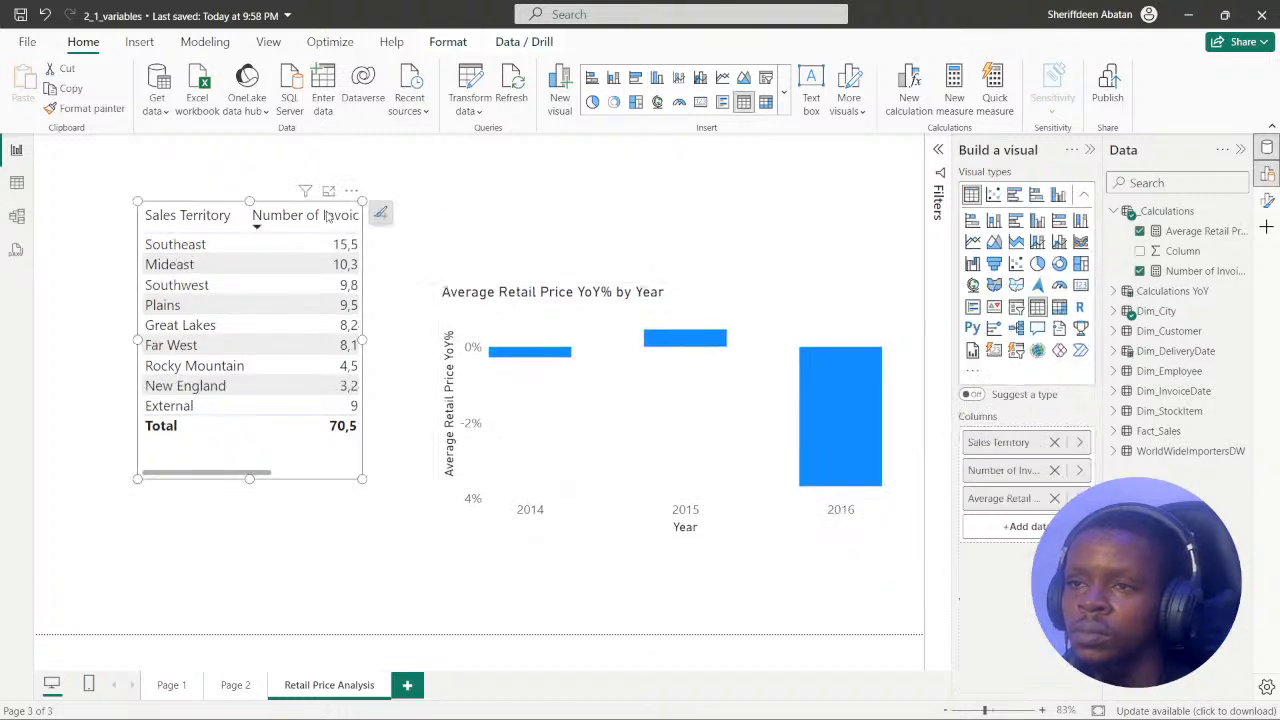
{"action": "left_click", "coordinate": [258, 212]}
- Shorten the Sales Territory table from its upper edge, extend it leftward, and sort it by Sales Territory ascending
{"action": "left_click_drag", "start_coordinate": [256, 202], "coordinate": [228, 404]}
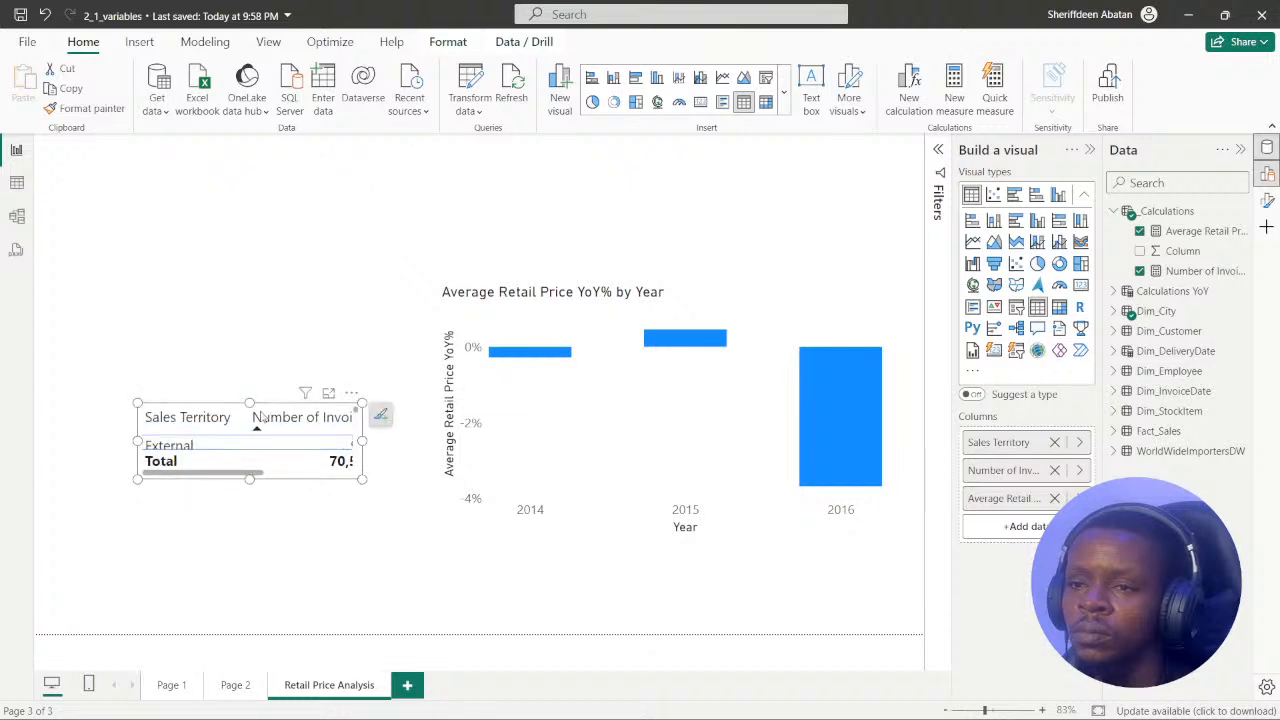
{"action": "left_click_drag", "start_coordinate": [138, 403], "coordinate": [77, 357]}
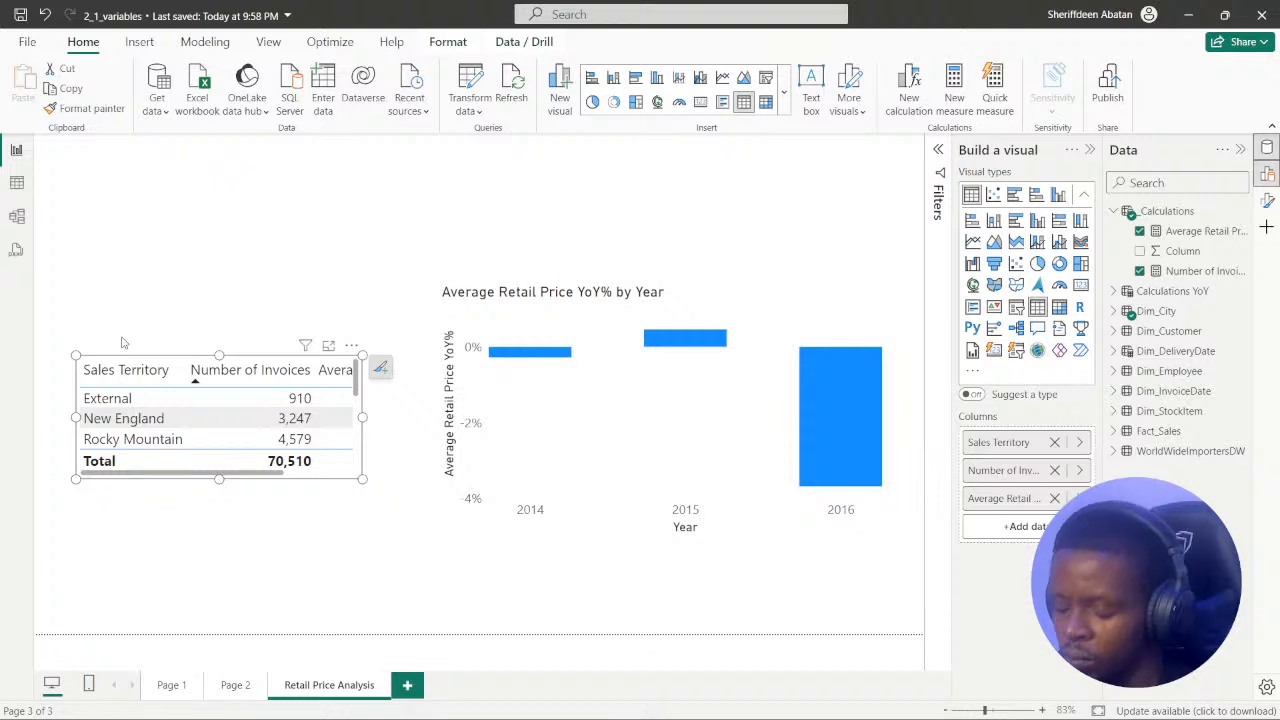
{"action": "left_click", "coordinate": [133, 368]}
{"action": "scroll", "coordinate": [128, 362], "scroll_direction": "down", "scroll_amount": 3}
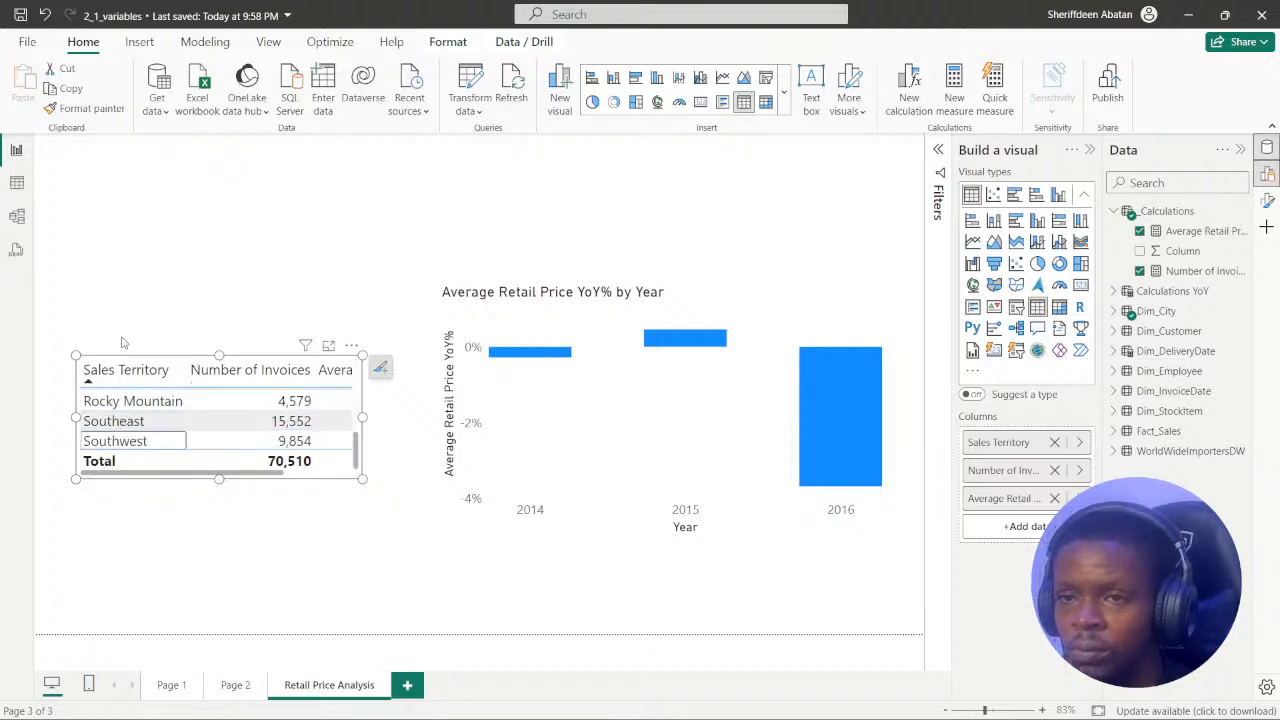
{"action": "left_click", "coordinate": [152, 357]}
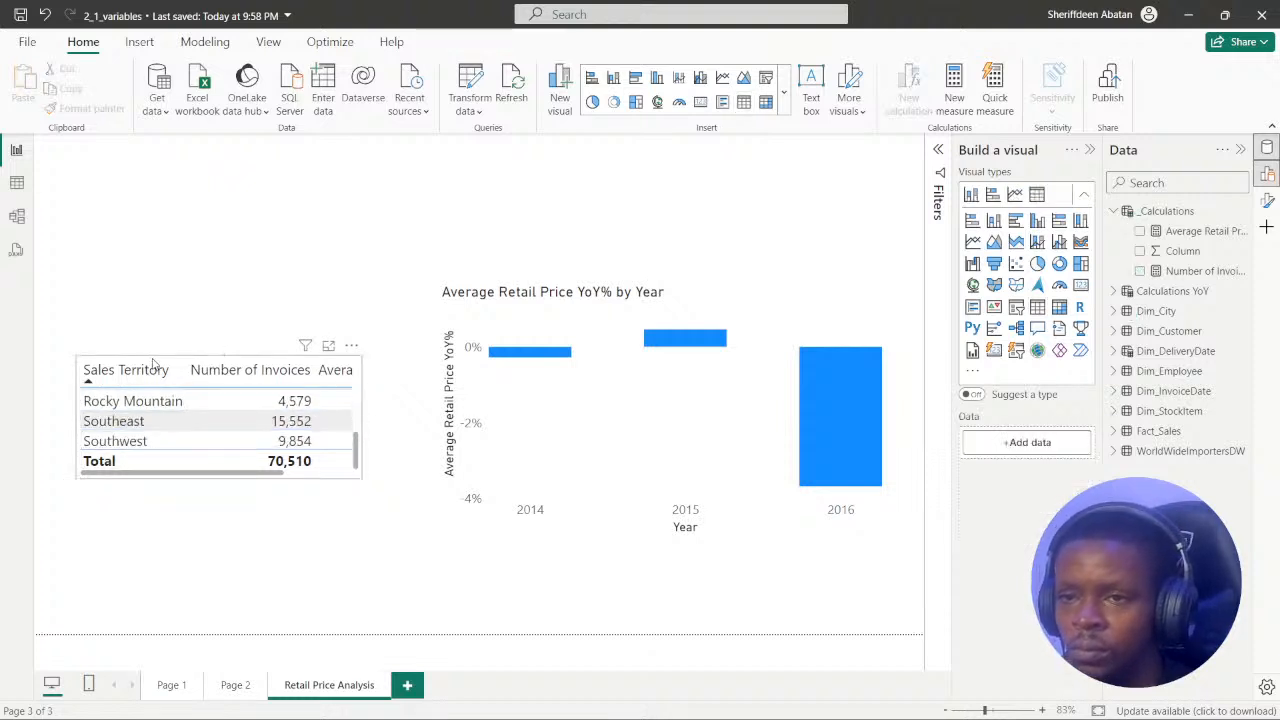
{"action": "left_click", "coordinate": [153, 366]}
{"action": "left_click", "coordinate": [174, 365]}
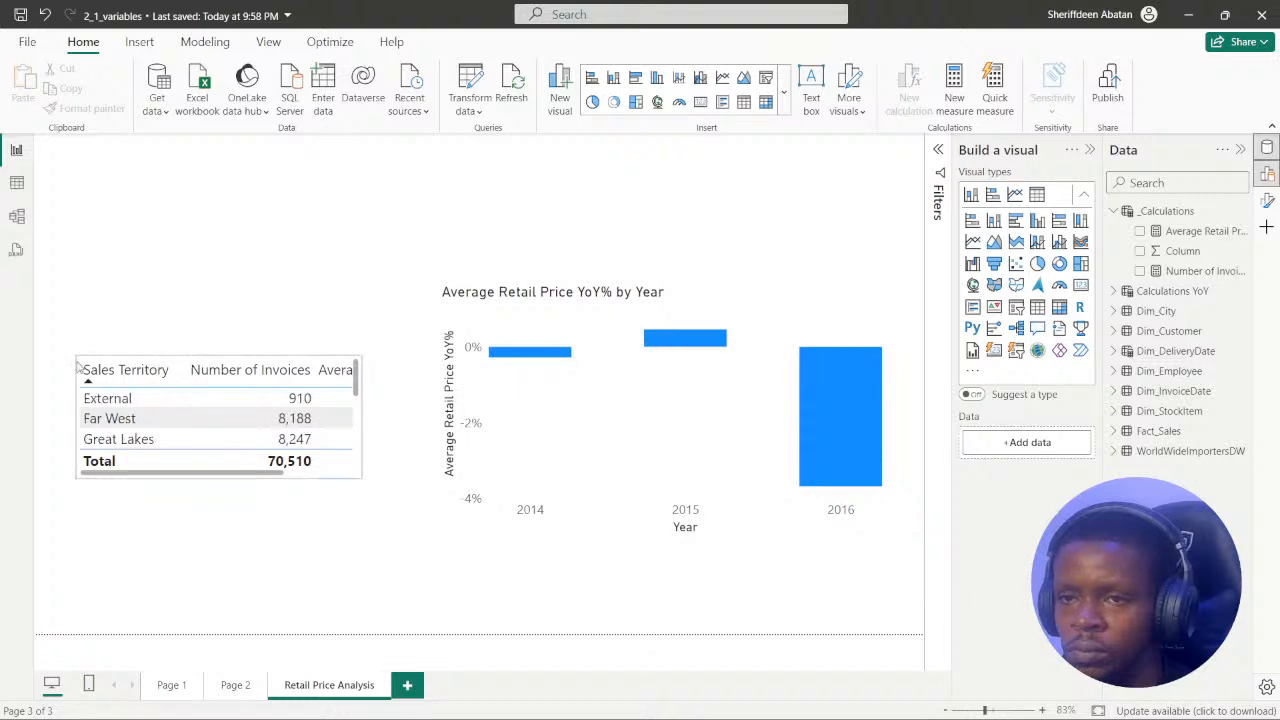
- Extend the Sales Territory table upward to fit every territory row and nudge it slightly down the page
{"action": "left_click_drag", "start_coordinate": [219, 356], "coordinate": [214, 193]}
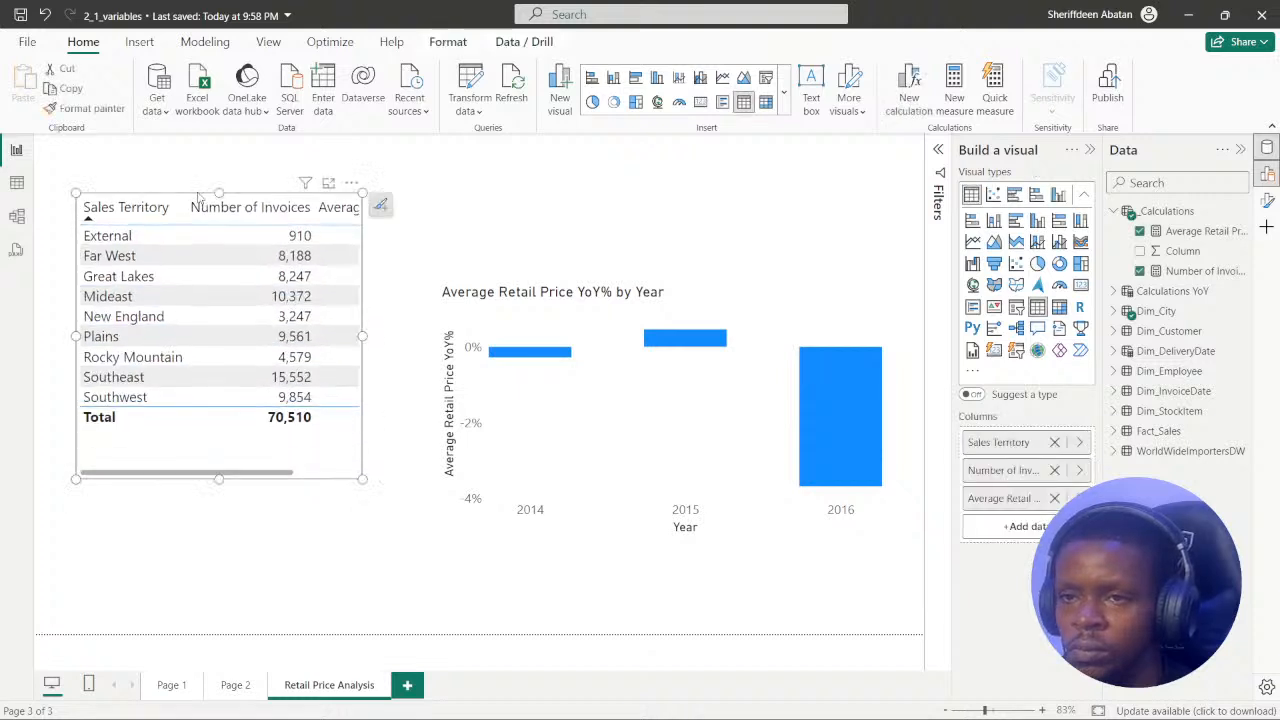
{"action": "key", "text": "Down"}
{"action": "key", "text": "Down"}
{"action": "key", "text": "Down"}
{"action": "key", "text": "Down"}
{"action": "key", "text": "Down"}
{"action": "key", "text": "Down"}
{"action": "key", "text": "Down"}
{"action": "key", "text": "Down"}
{"action": "key", "text": "Down"}
{"action": "key", "text": "Down"}
{"action": "key", "text": "Down"}
{"action": "key", "text": "Down"}
{"action": "key", "text": "Down"}
{"action": "key", "text": "Down"}
{"action": "key", "text": "Down"}
{"action": "key", "text": "Down"}
{"action": "key", "text": "Down"}
{"action": "key", "text": "Down"}
{"action": "key", "text": "Down"}
{"action": "key", "text": "Down"}
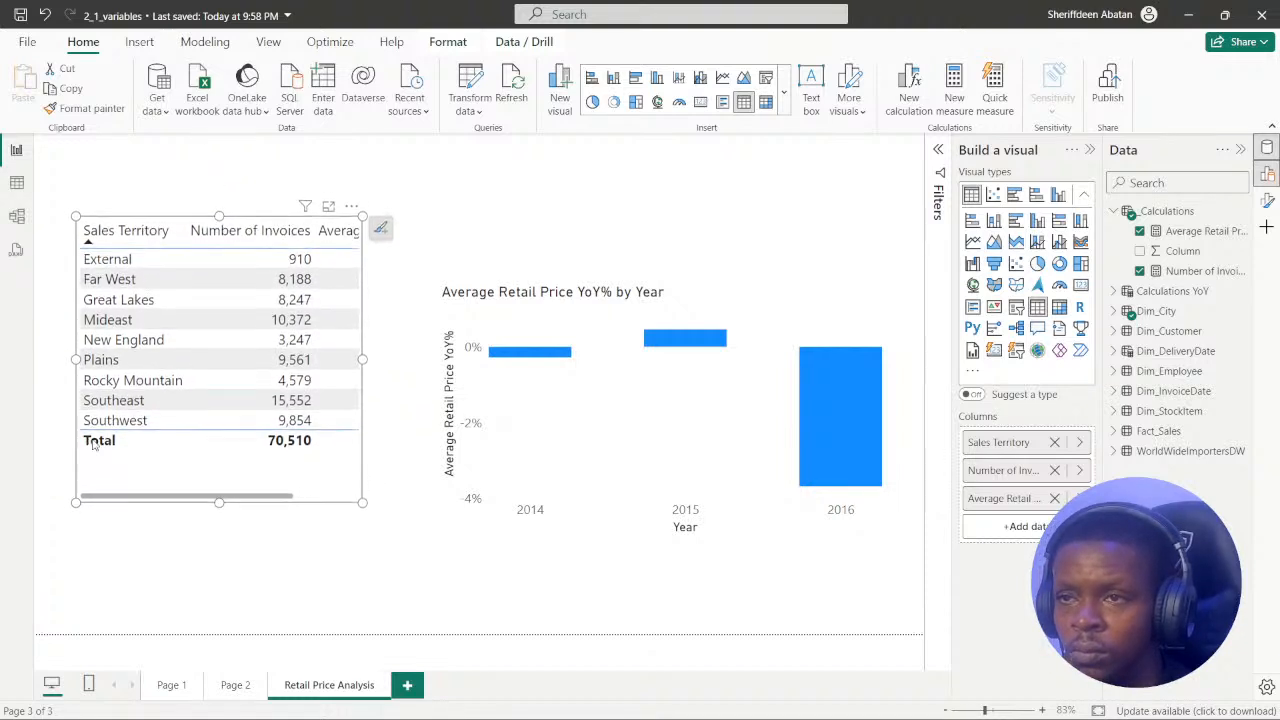
{"action": "key", "text": "Down"}
{"action": "key", "text": "Down"}
{"action": "key", "text": "Down"}
{"action": "key", "text": "Down"}
{"action": "key", "text": "Down"}
{"action": "key", "text": "Down"}
{"action": "key", "text": "Down"}
{"action": "key", "text": "Down"}
- Sort the table by Sales Territory in descending order and slightly reduce its width and height
{"action": "left_click", "coordinate": [98, 233]}
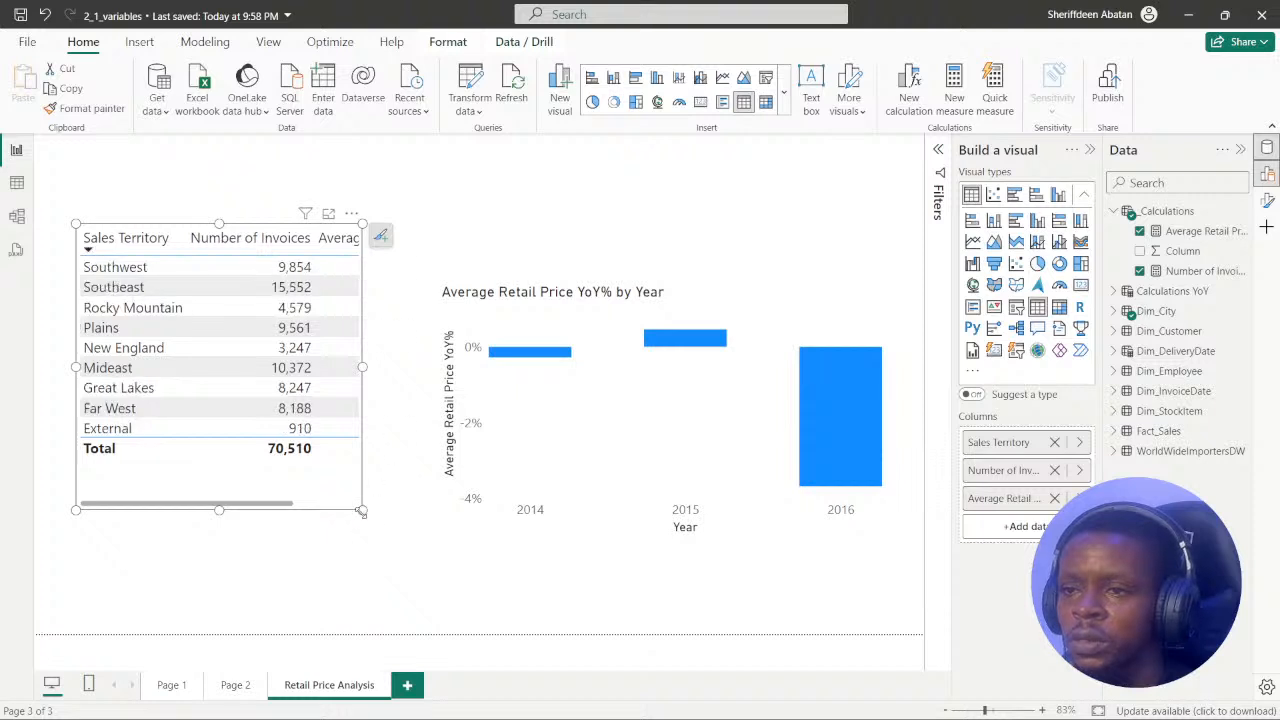
{"action": "left_click_drag", "start_coordinate": [361, 510], "coordinate": [330, 493]}
{"action": "left_click", "coordinate": [320, 214]}
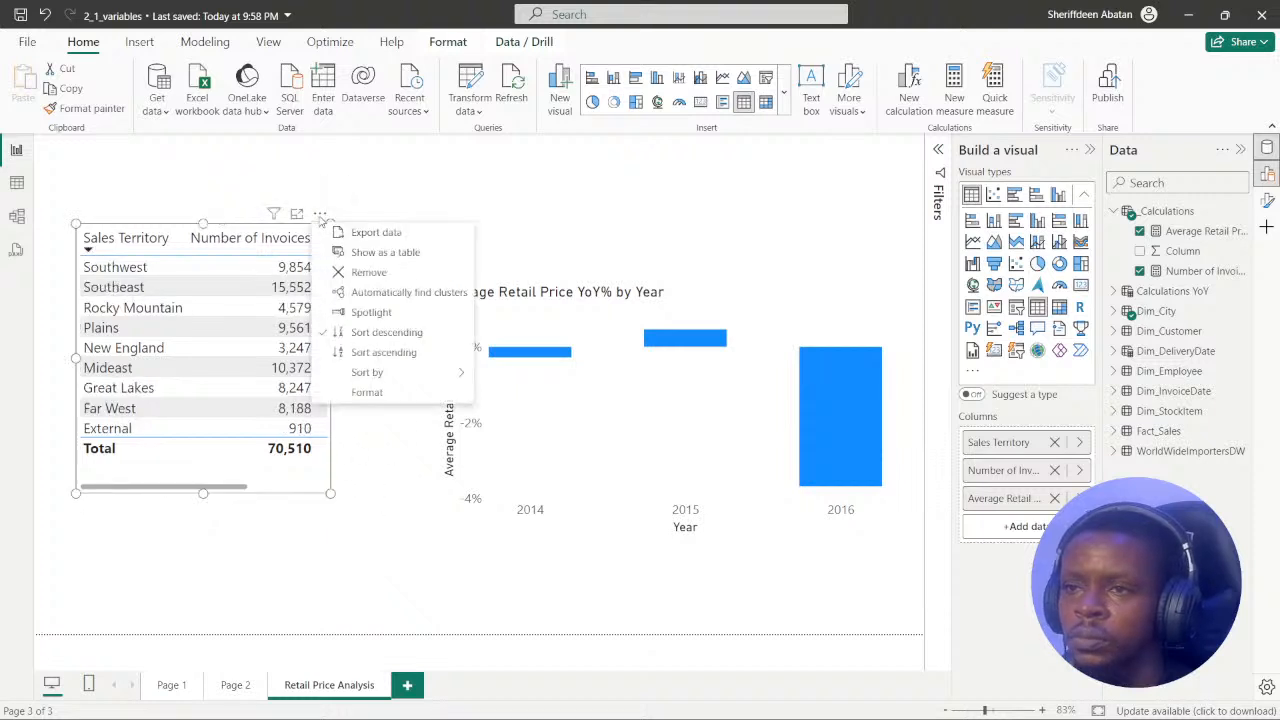
{"action": "key", "text": "Escape"}
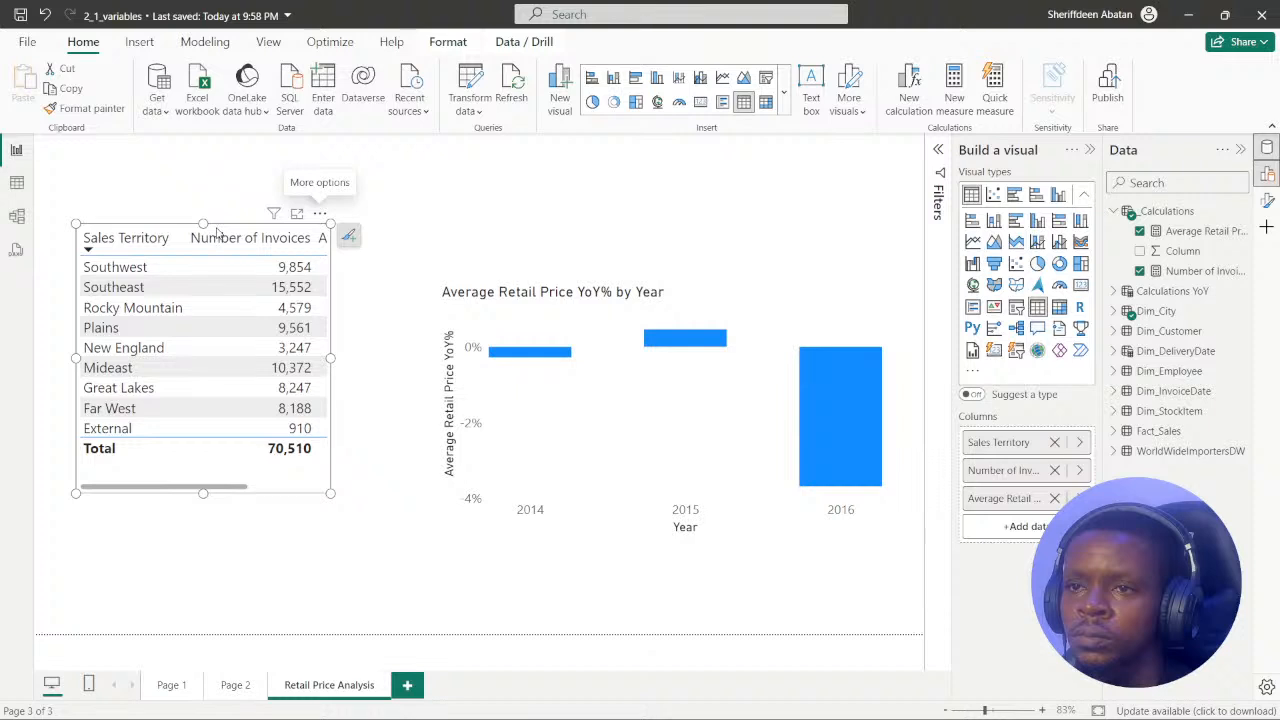
- Shift the Average Retail Price YoY% by Year chart slightly right and sort the table by Sales Territory ascending
{"action": "mouse_move", "coordinate": [524, 308]}
{"action": "left_mouse_down"}
{"action": "mouse_move", "coordinate": [511, 275]}
{"action": "mouse_move", "coordinate": [537, 319]}
{"action": "mouse_move", "coordinate": [529, 310]}
{"action": "left_mouse_up"}
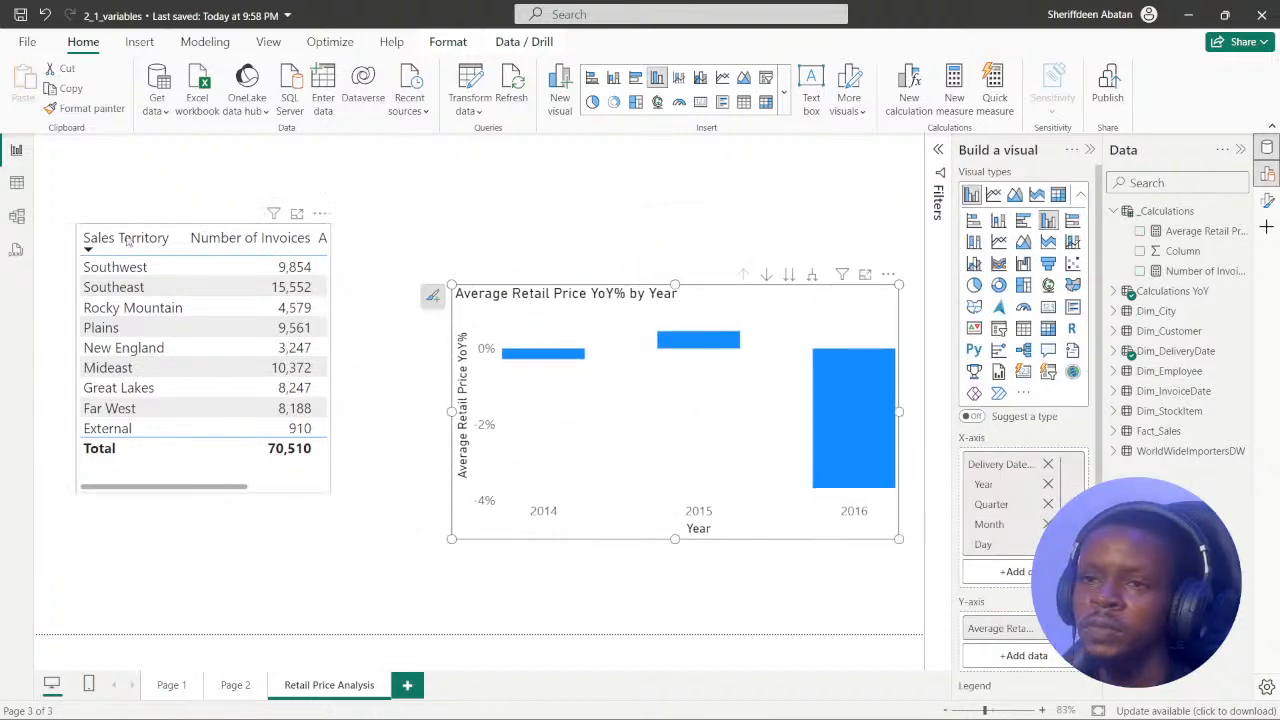
{"action": "left_click", "coordinate": [88, 236]}
{"action": "left_click", "coordinate": [88, 238]}
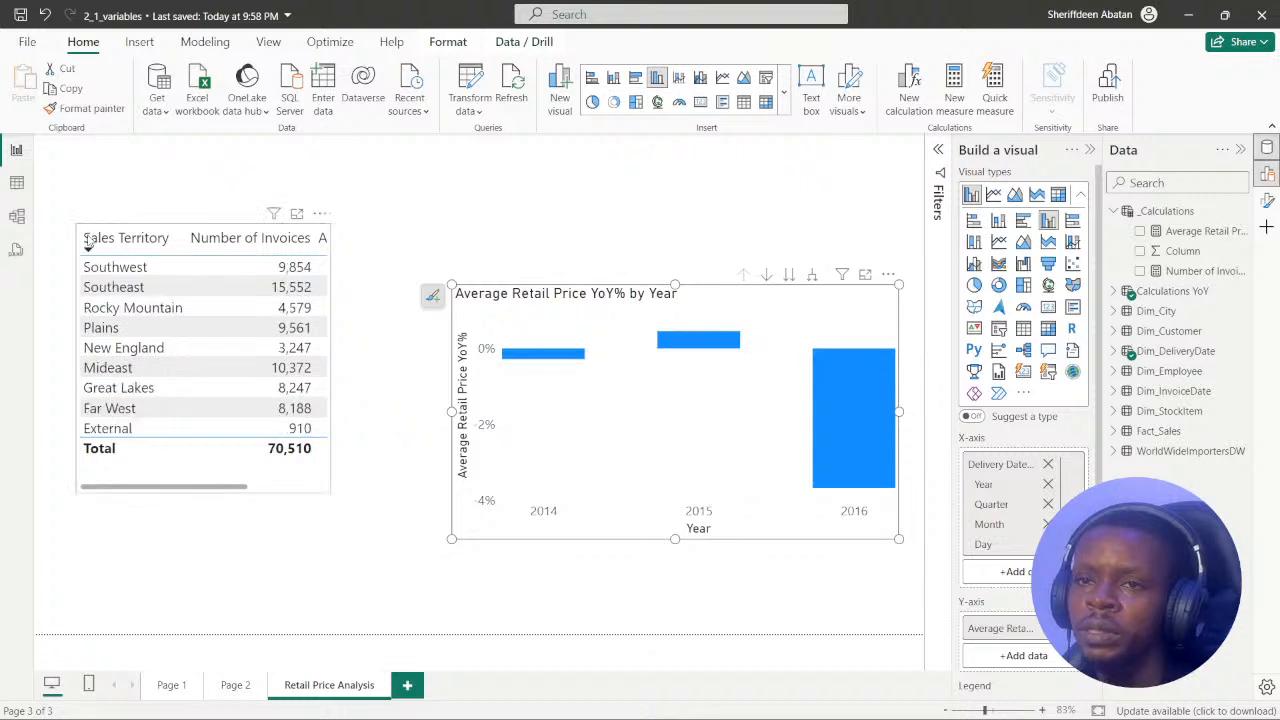
{"action": "left_click", "coordinate": [168, 237]}
{"action": "left_click", "coordinate": [180, 237]}
{"action": "left_click", "coordinate": [180, 237]}
{"action": "left_click", "coordinate": [182, 232]}
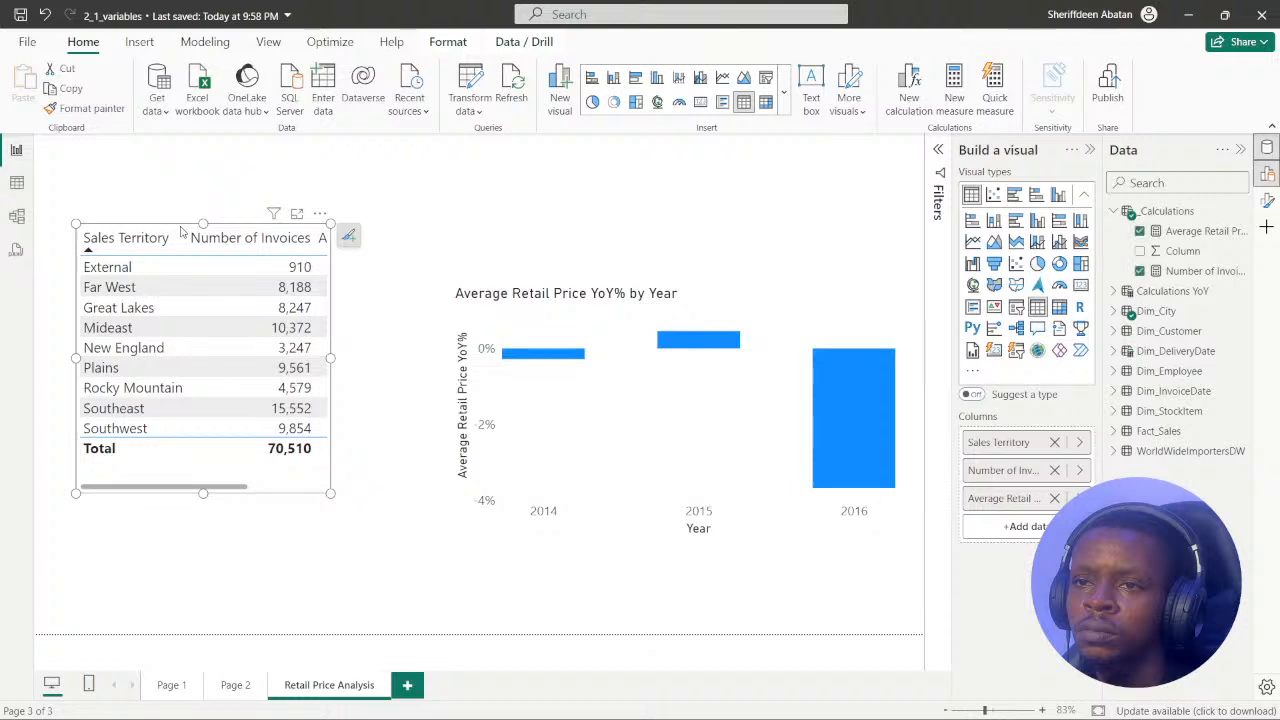
- Lower the Sales Territory table's upper edge to line up with the chart and adjust its left edge to a slightly narrower width
{"action": "left_click_drag", "start_coordinate": [113, 250], "coordinate": [240, 305]}
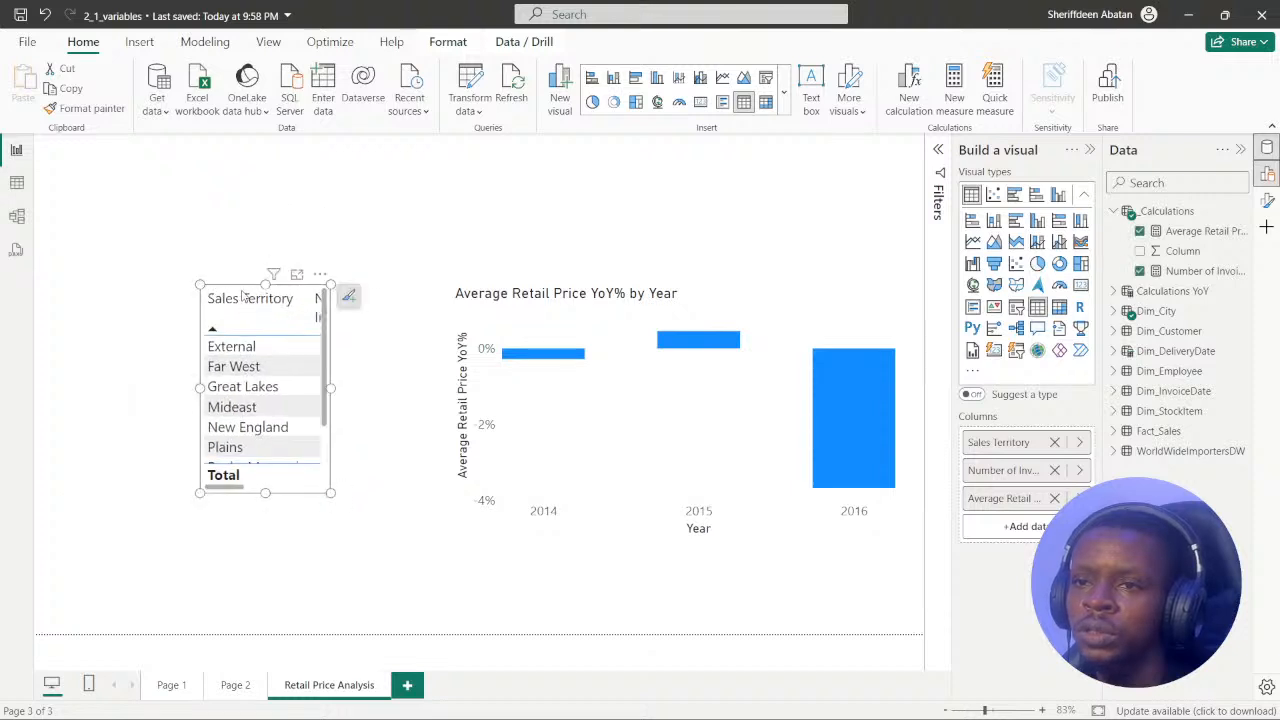
{"action": "left_click_drag", "start_coordinate": [200, 387], "coordinate": [95, 388]}
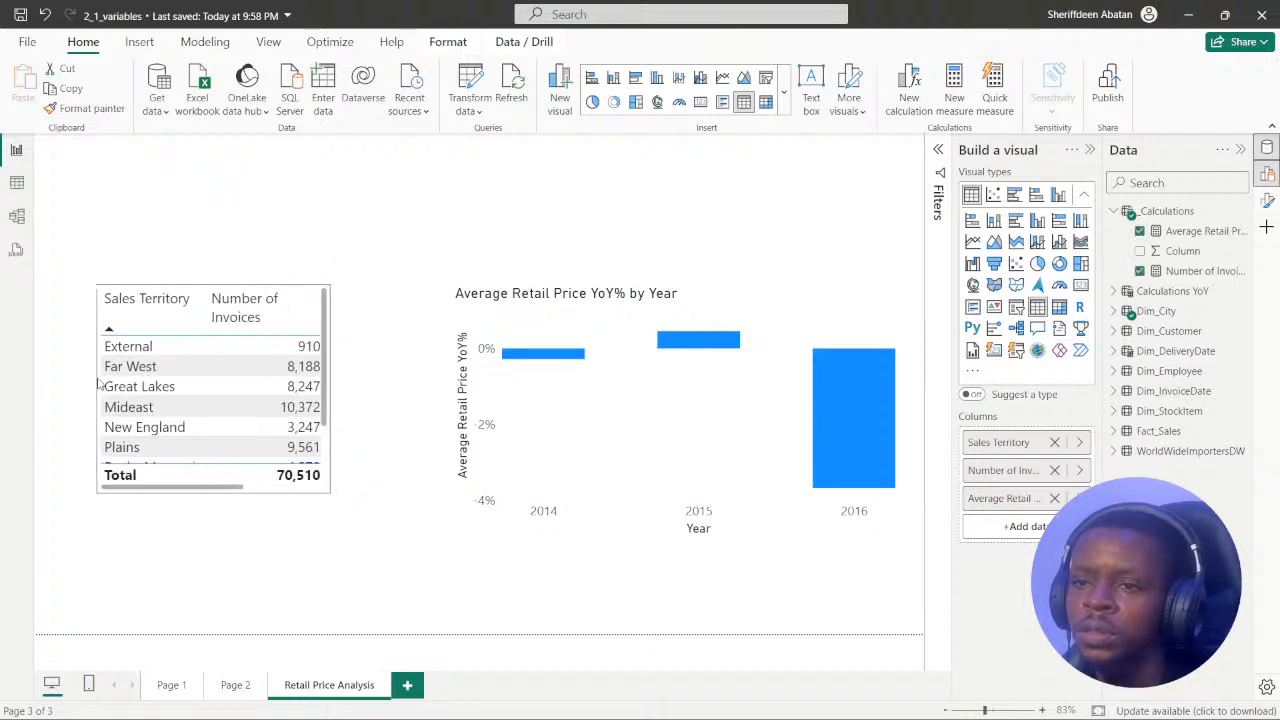
{"action": "left_click", "coordinate": [485, 314]}
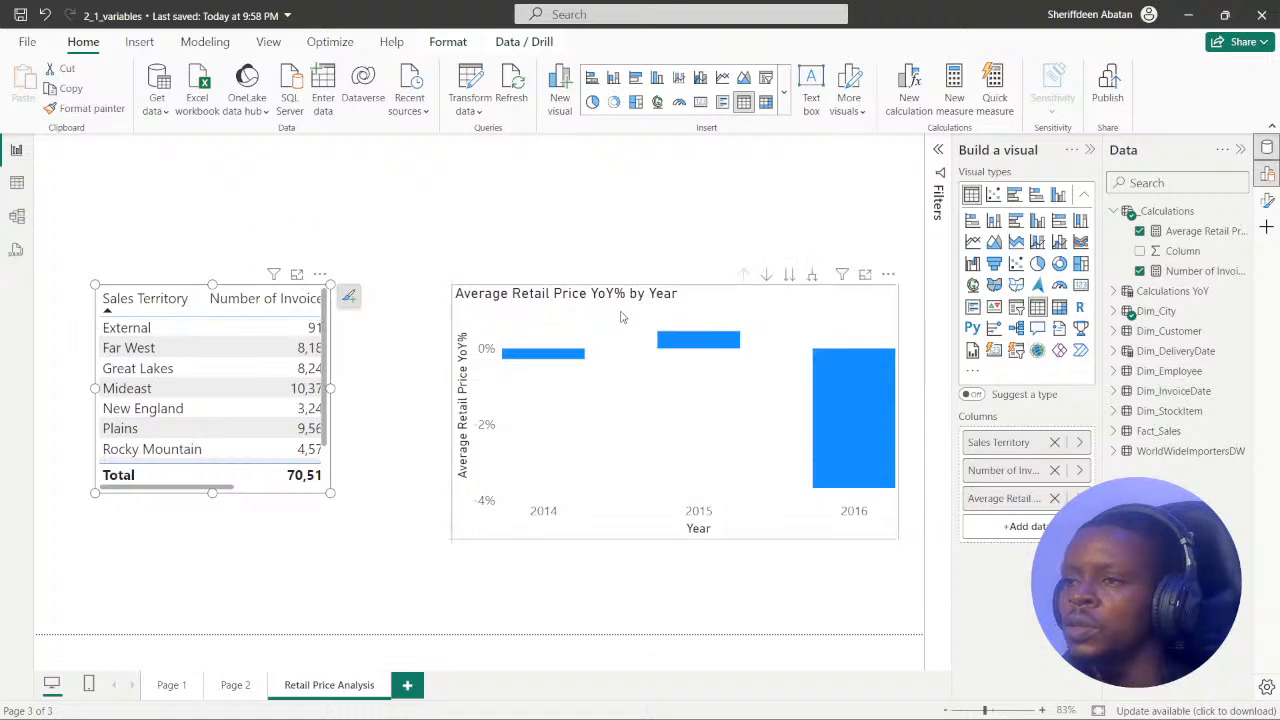
- Move the Average Retail Price YoY% by Year chart up and slightly left, and check the DataCamp exercise instructions
{"action": "left_click_drag", "start_coordinate": [638, 510], "coordinate": [605, 432]}
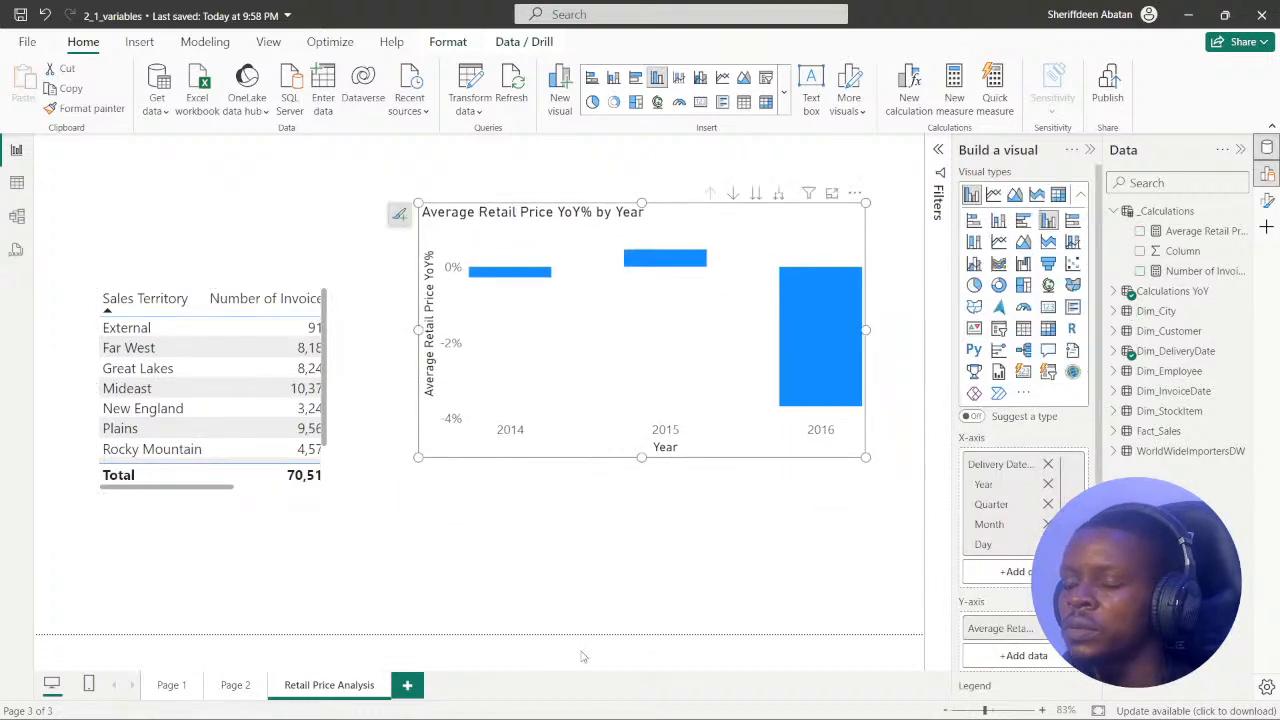
{"action": "left_click", "coordinate": [572, 699]}
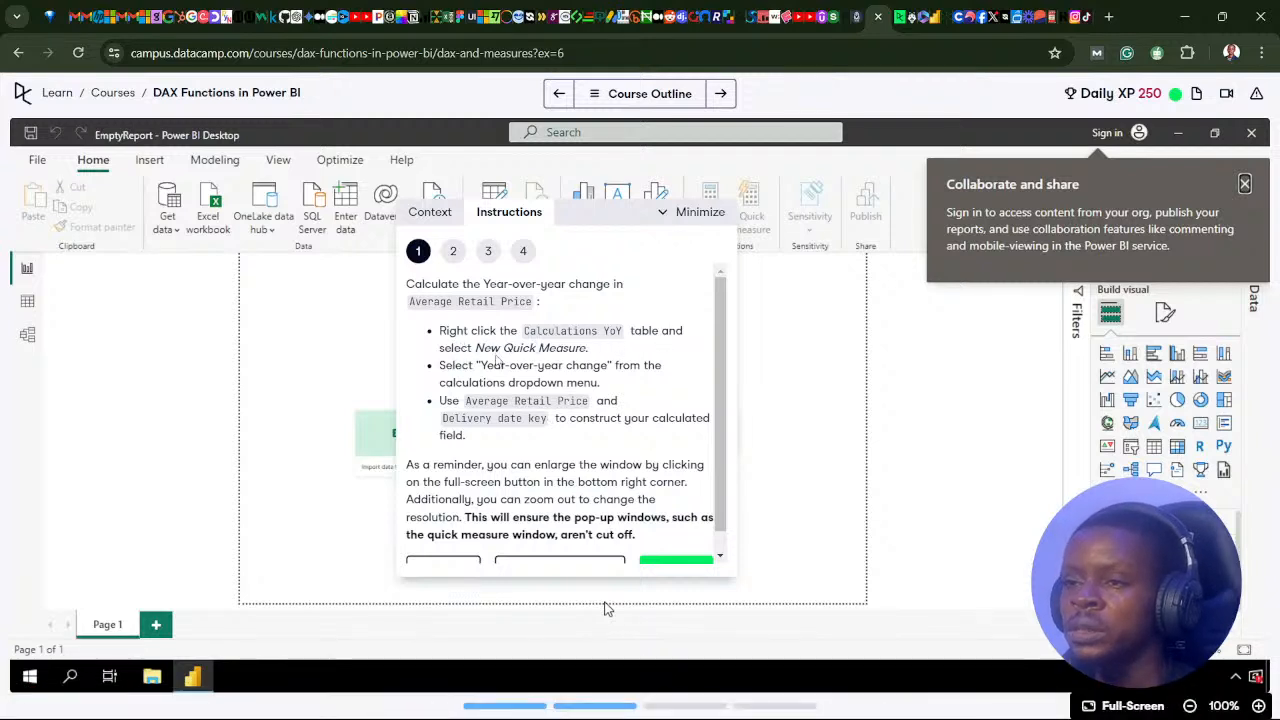
{"action": "left_click", "coordinate": [573, 700]}
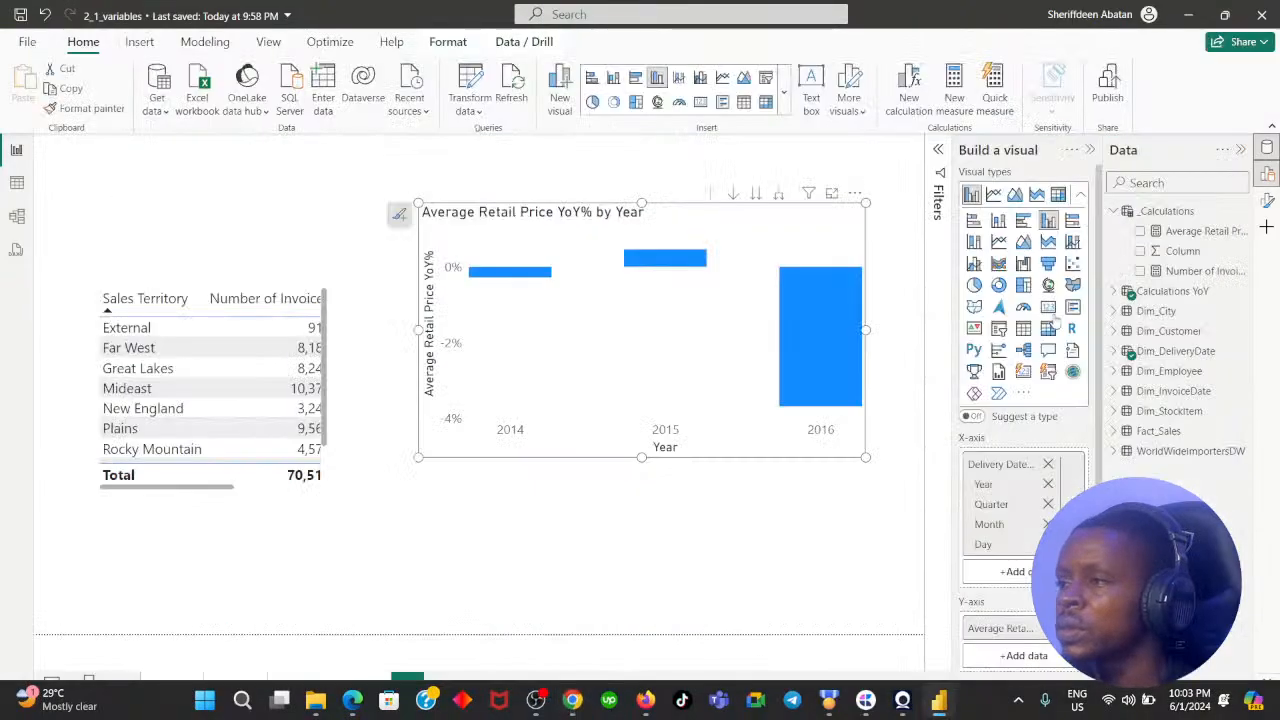
- Collapse the _Calculations table's field list, clear the chart selection and reread the quick measure instructions in DataCamp
{"action": "left_click", "coordinate": [1114, 211]}
{"action": "left_click", "coordinate": [1158, 233]}
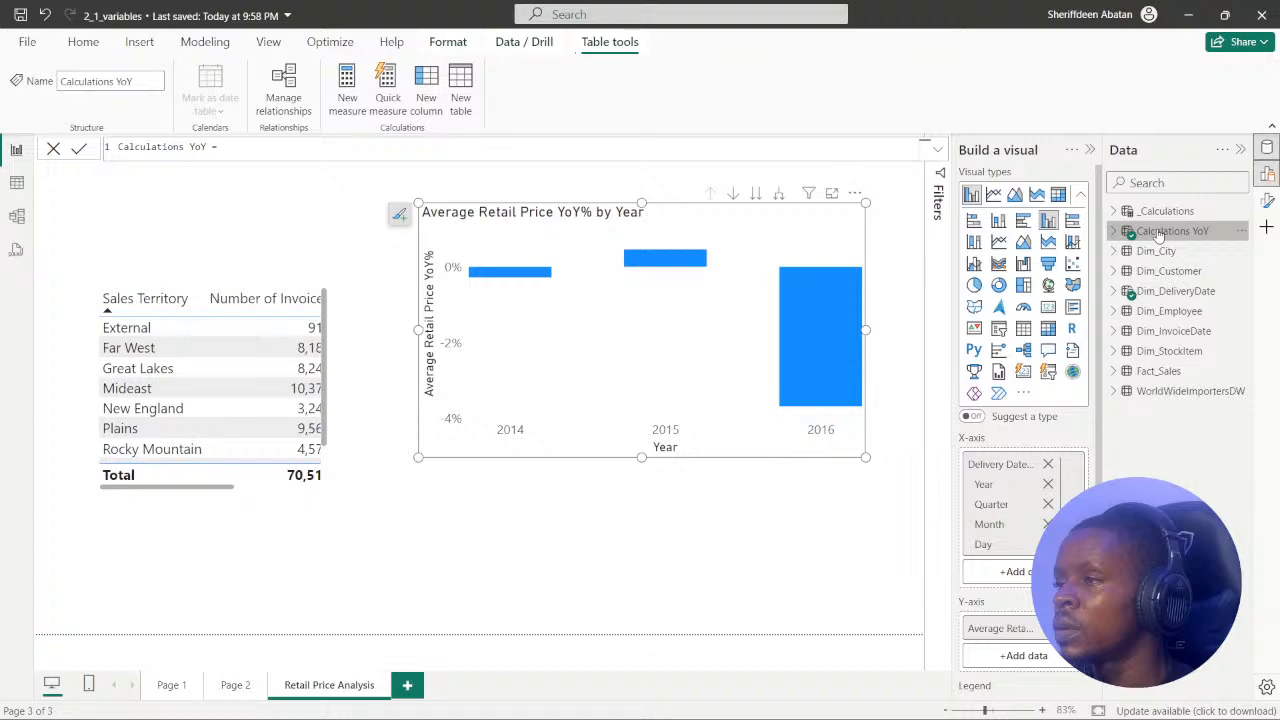
{"action": "left_click", "coordinate": [683, 608]}
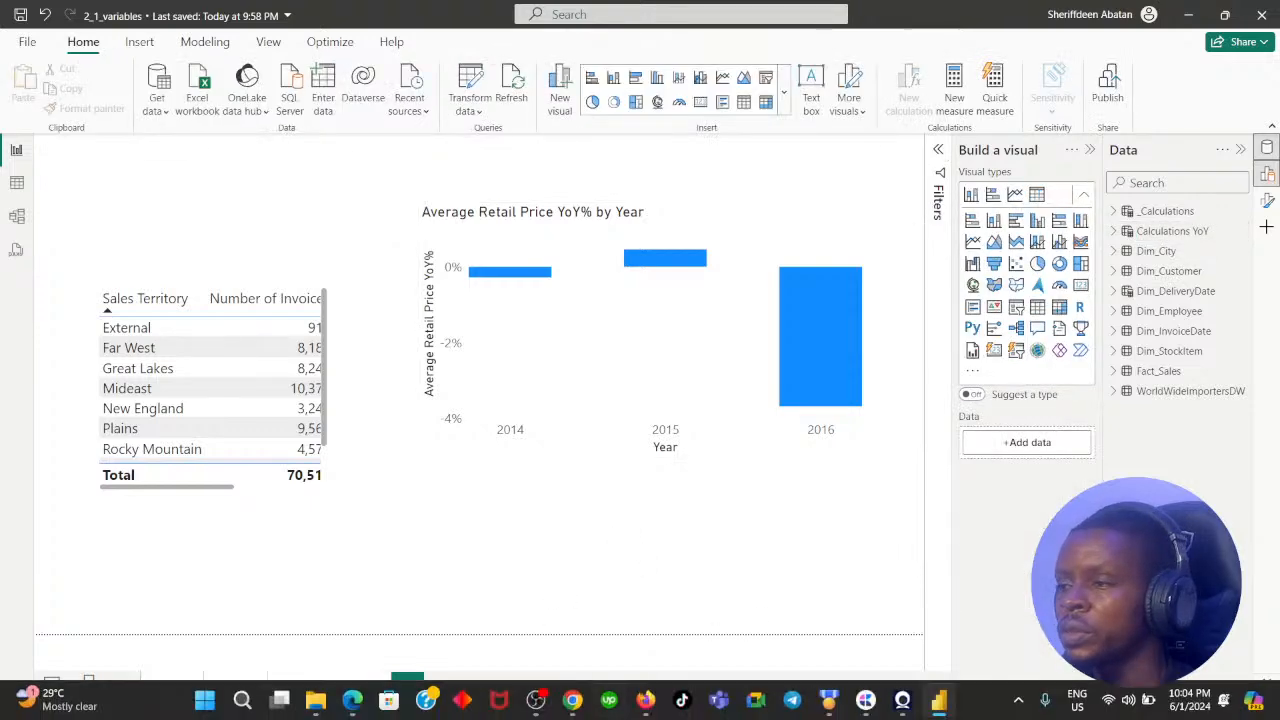
{"action": "left_click", "coordinate": [573, 700]}
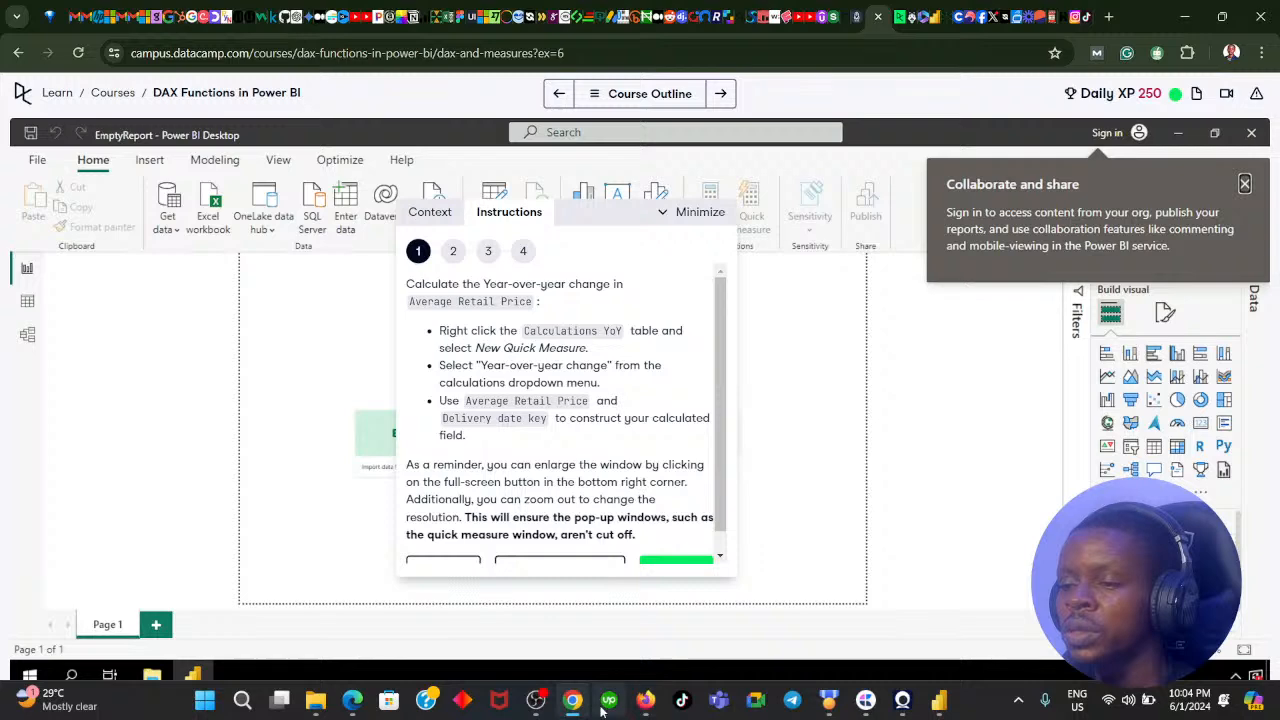
{"action": "left_click", "coordinate": [573, 702]}
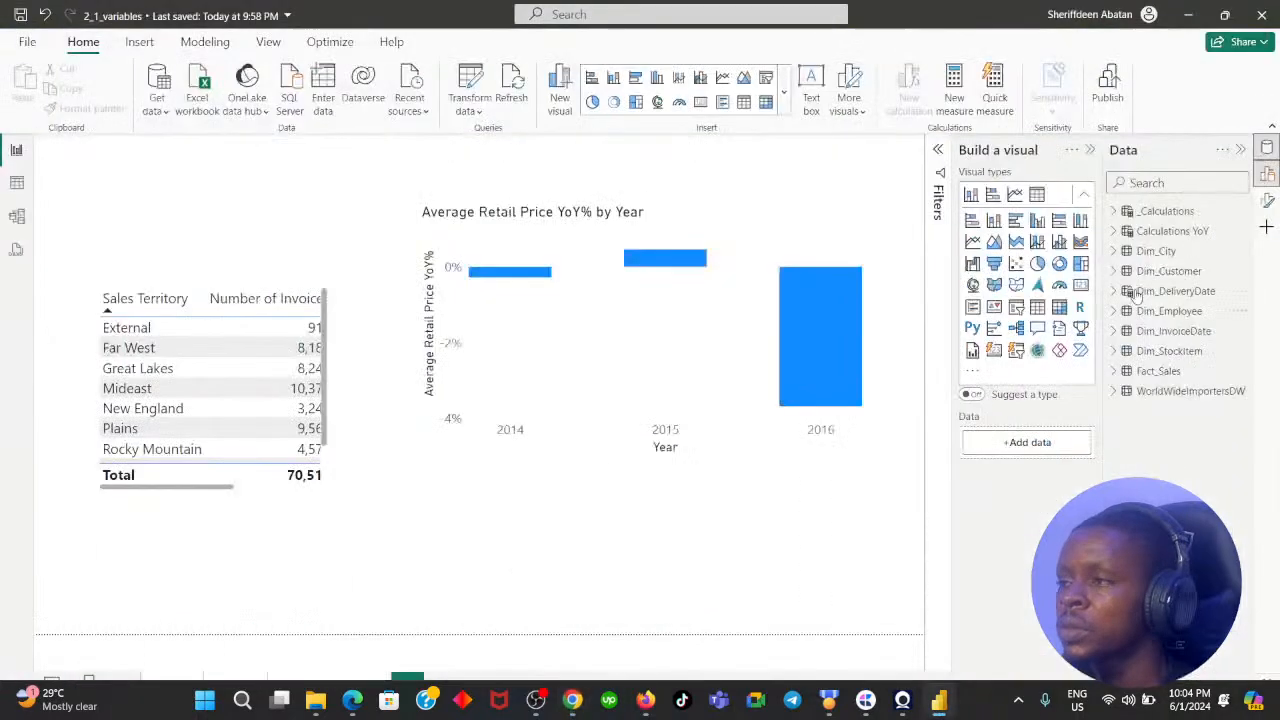
- Review the fields of the Calculations YoY table and start a new quick measure on it, rechecking the DataCamp instructions
{"action": "left_click", "coordinate": [1115, 232]}
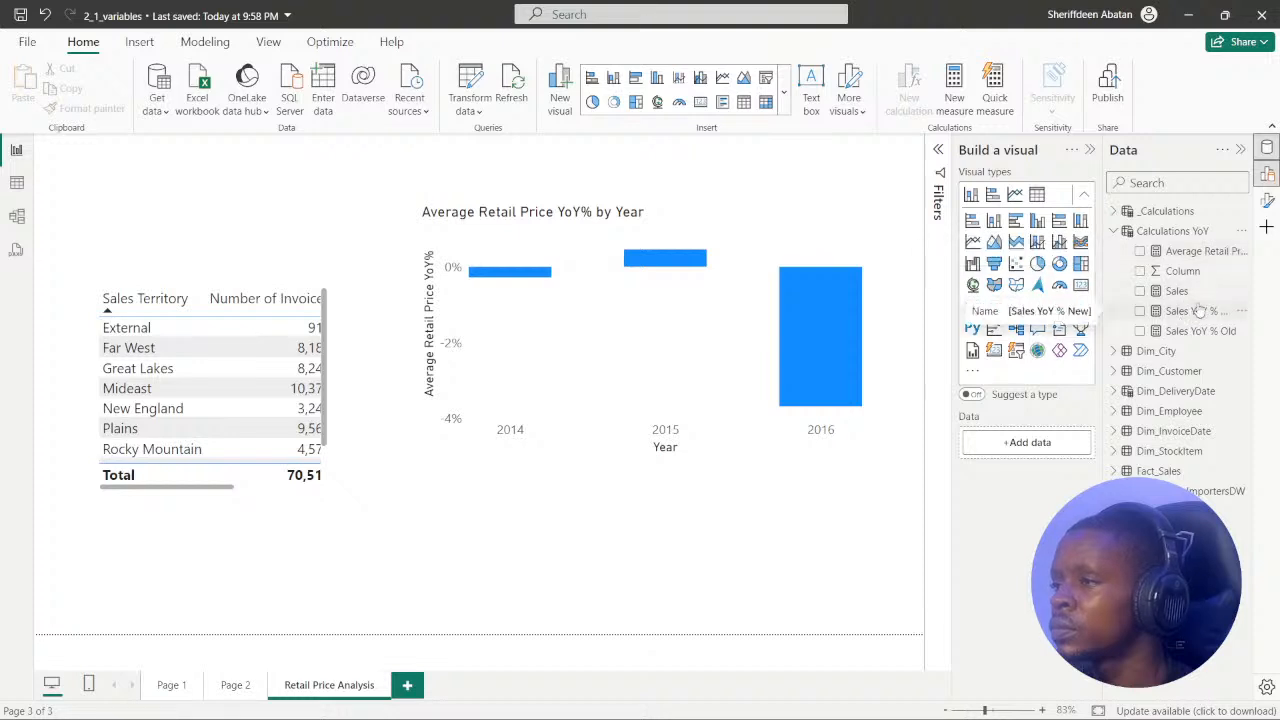
{"action": "left_click", "coordinate": [1115, 231]}
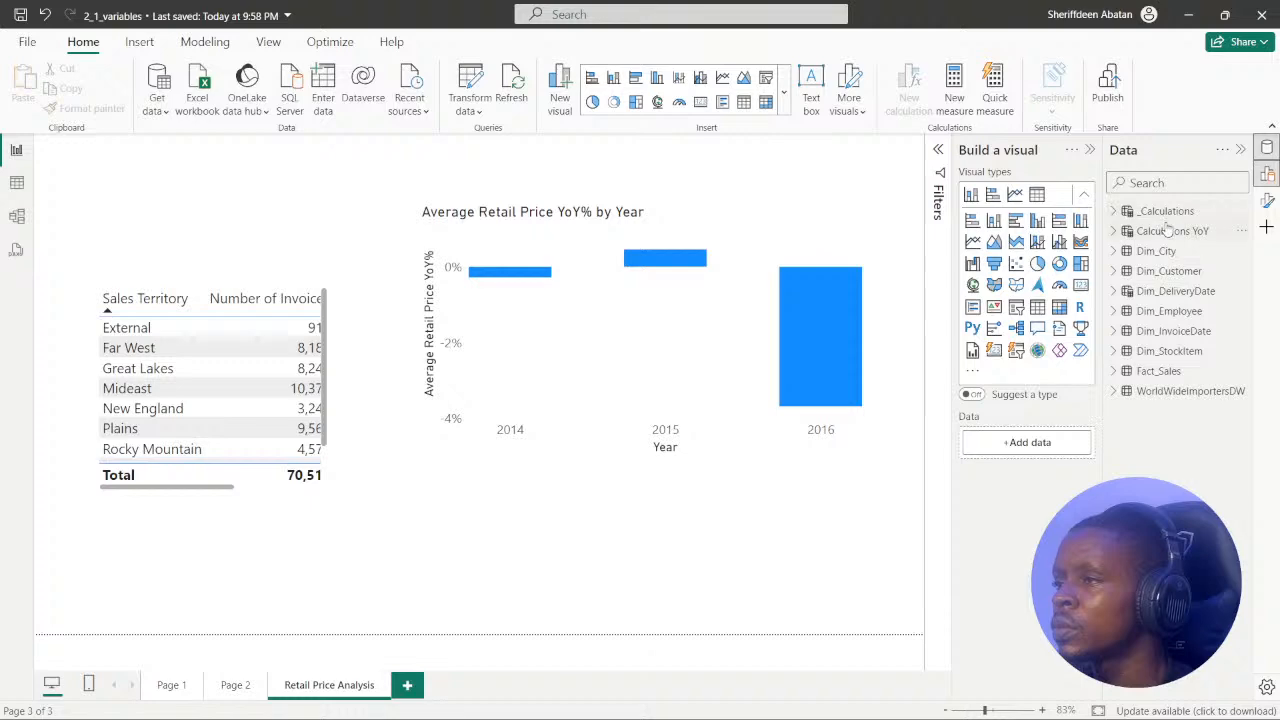
{"action": "right_click", "coordinate": [1164, 234]}
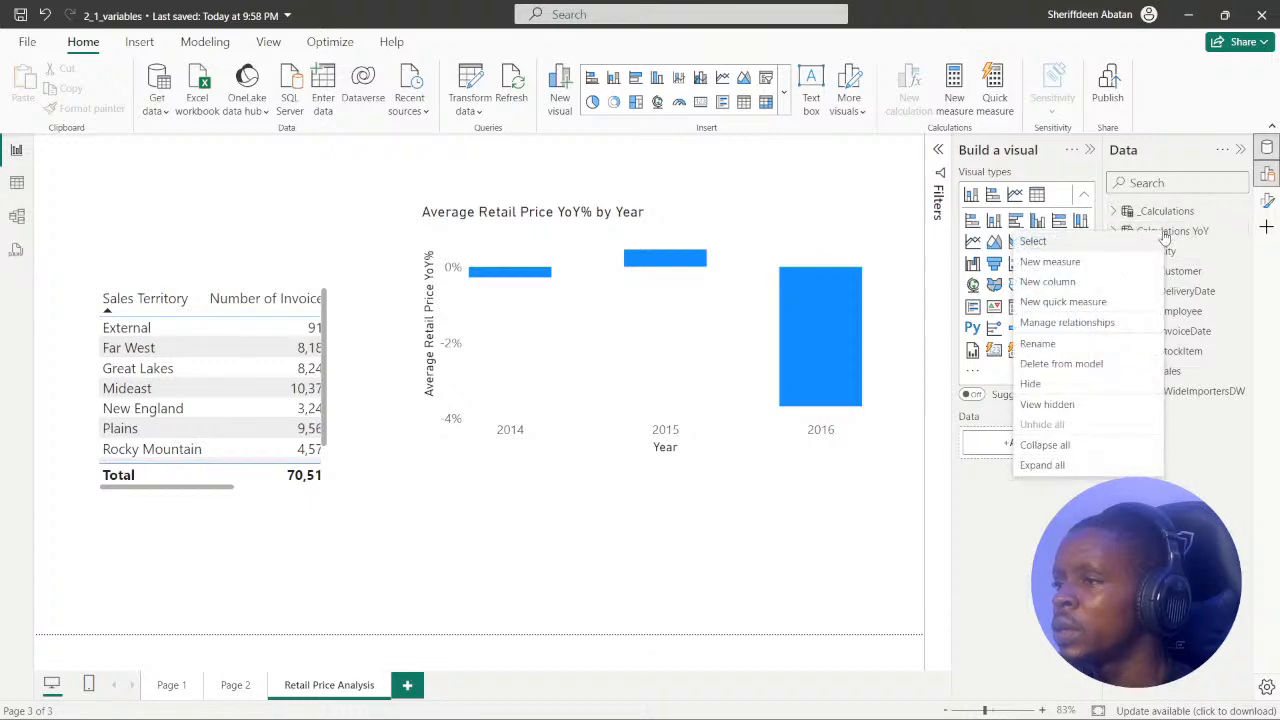
{"action": "left_click", "coordinate": [1063, 301]}
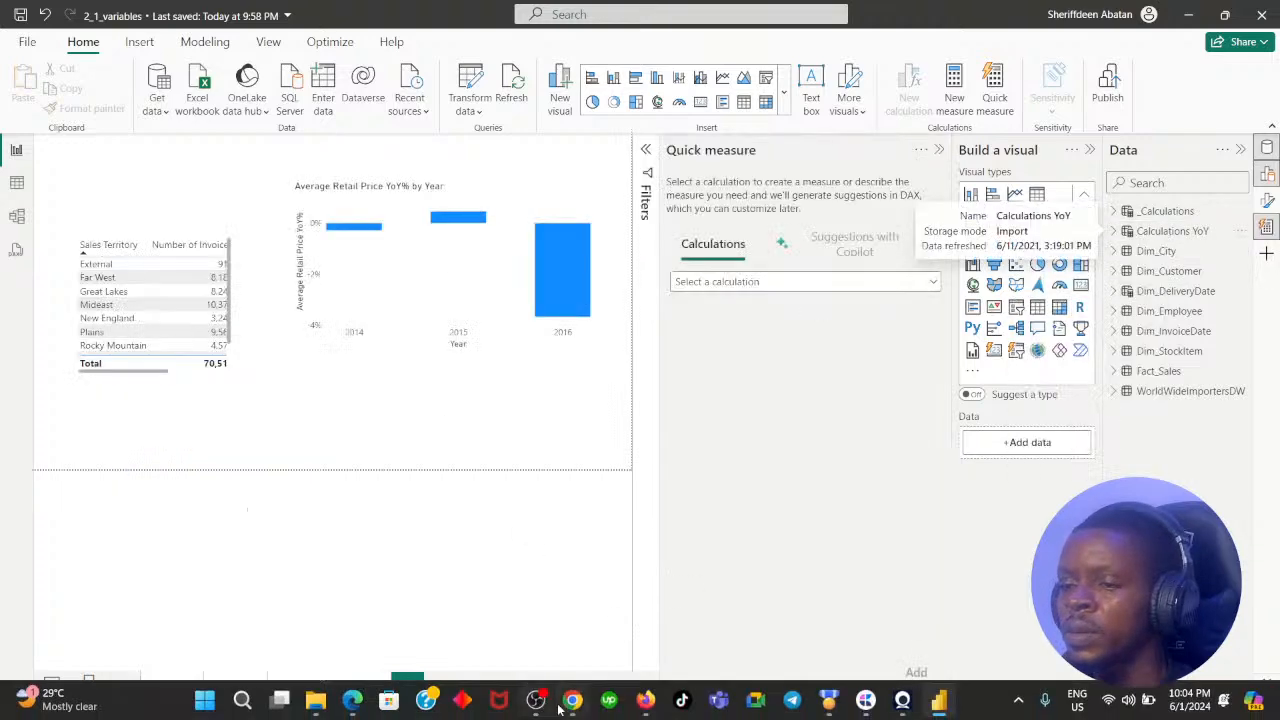
{"action": "left_click", "coordinate": [571, 702]}
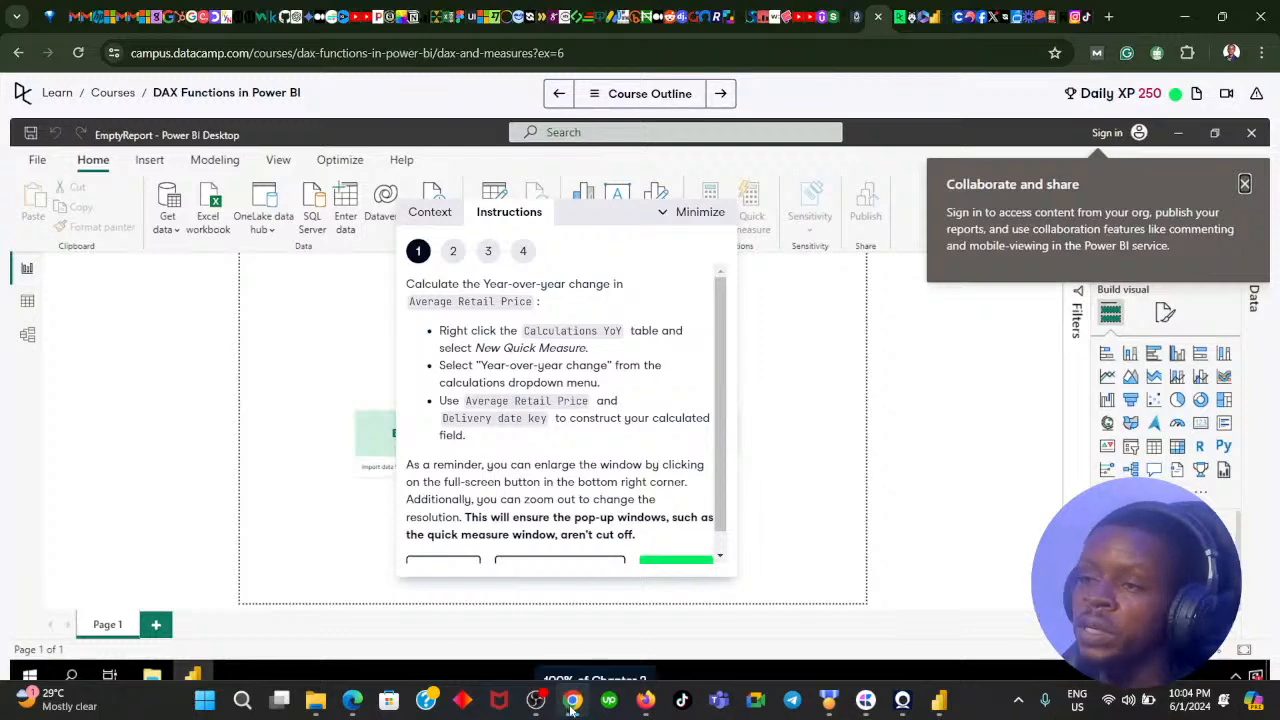
{"action": "left_click", "coordinate": [571, 702]}
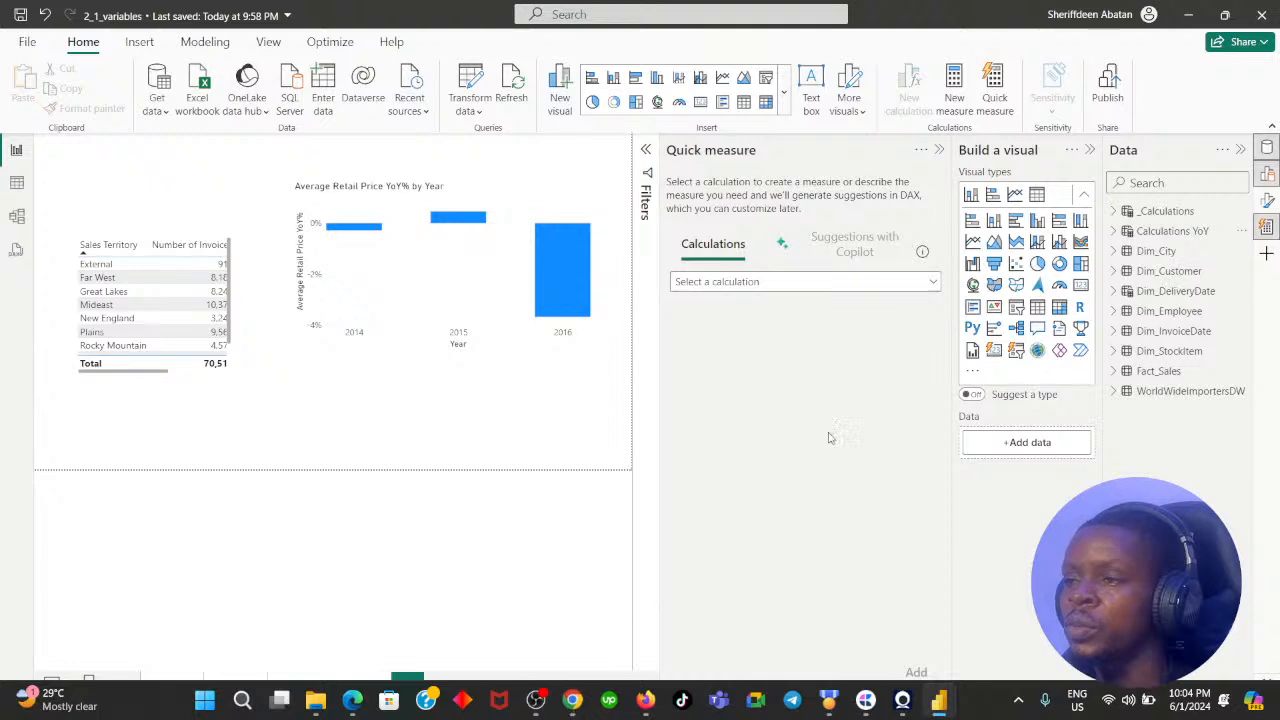
- Choose Year-over-year change as the quick measure's calculation
{"action": "left_click", "coordinate": [920, 283]}
{"action": "scroll", "coordinate": [750, 430], "scroll_direction": "down", "scroll_amount": 5}
{"action": "scroll", "coordinate": [757, 437], "scroll_direction": "down", "scroll_amount": 2}
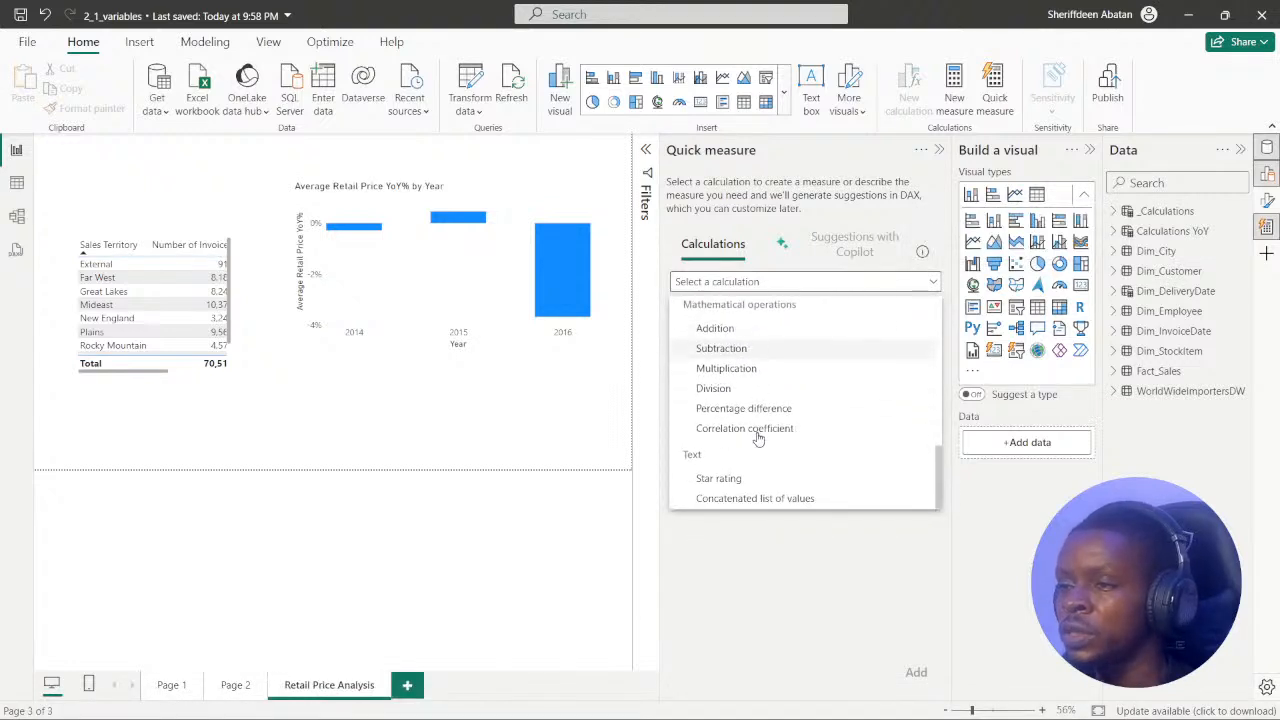
{"action": "scroll", "coordinate": [760, 446], "scroll_direction": "up", "scroll_amount": 8}
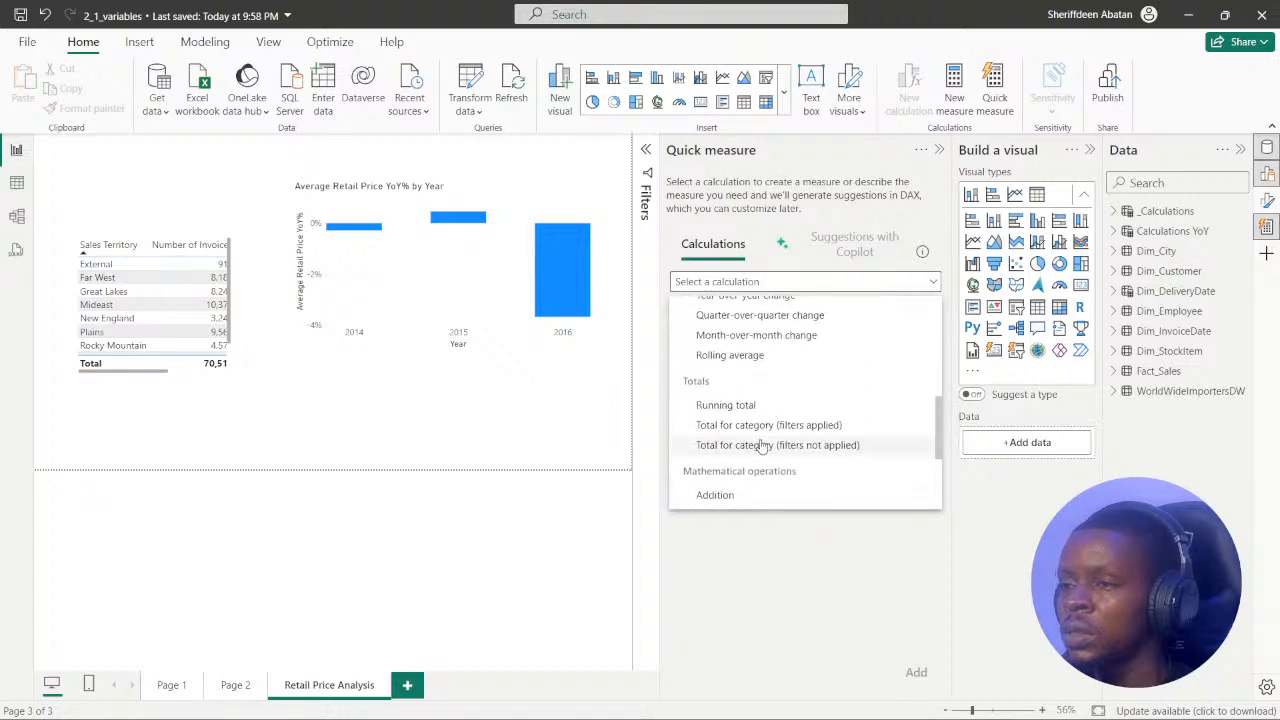
{"action": "left_click", "coordinate": [728, 380]}
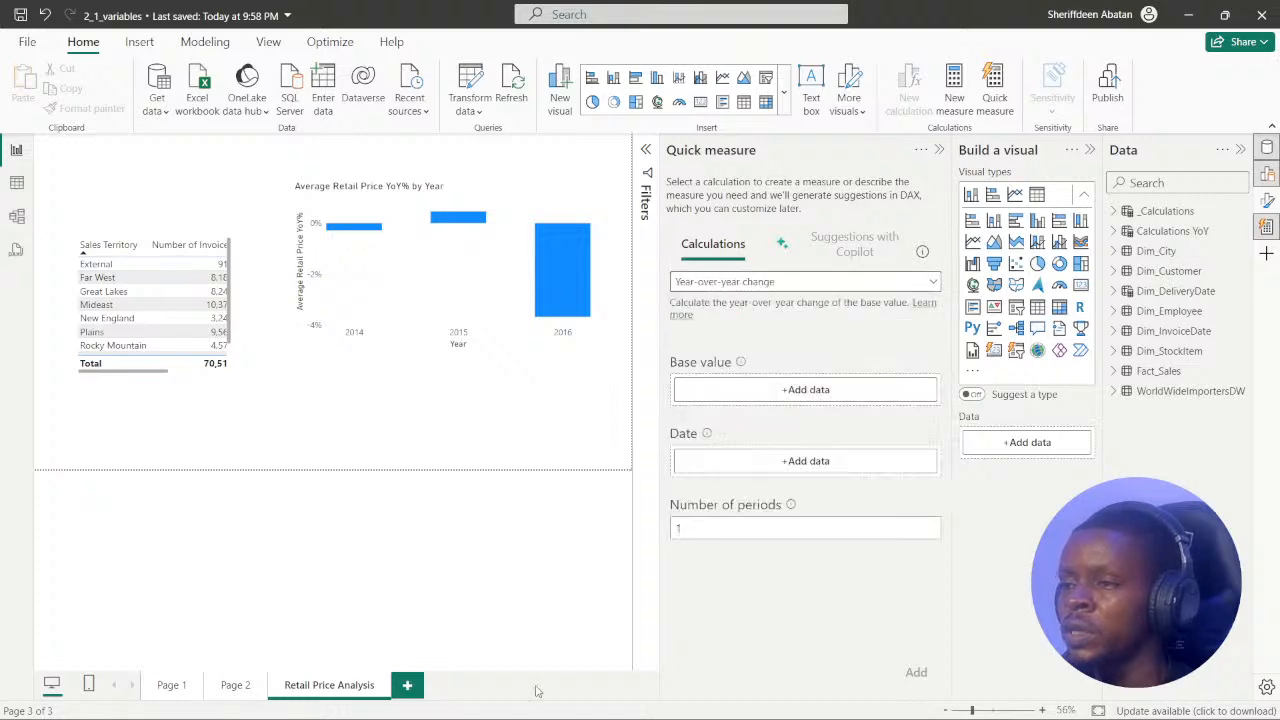
- Check the required fields in DataCamp and set Average Retail Price from _Calculations as the quick measure's base value
{"action": "left_click", "coordinate": [573, 700]}
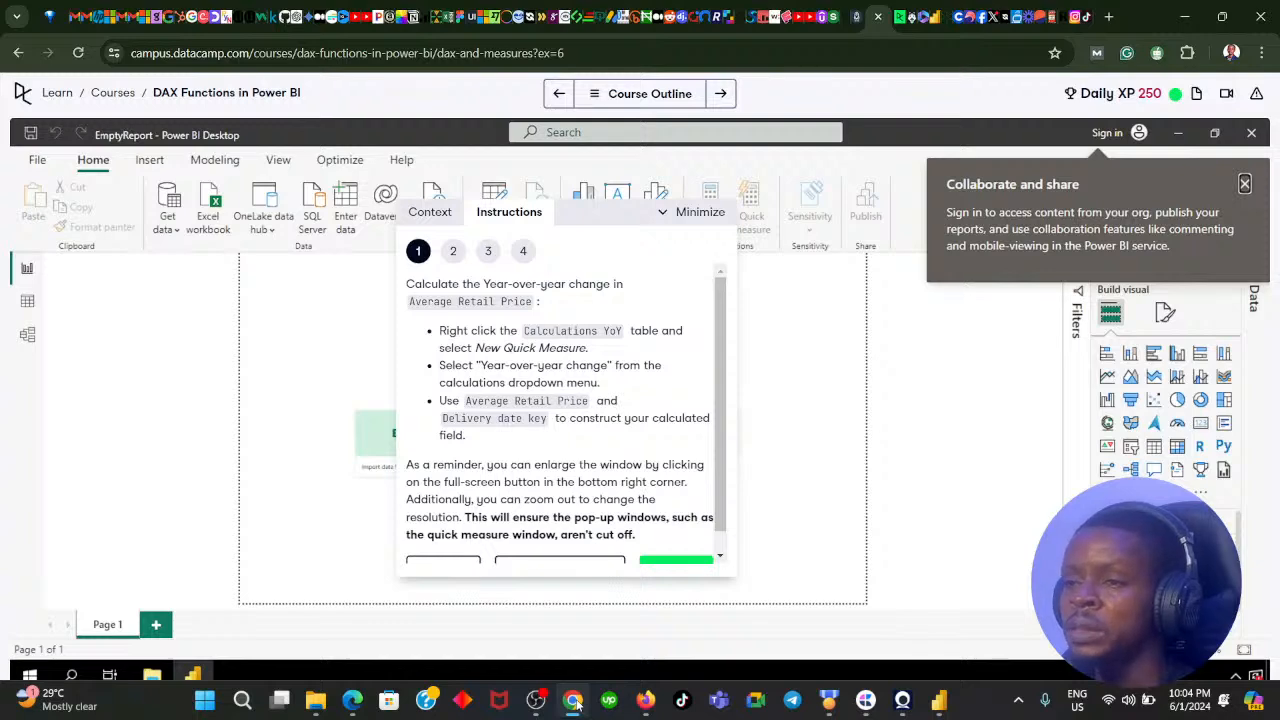
{"action": "left_click", "coordinate": [573, 700]}
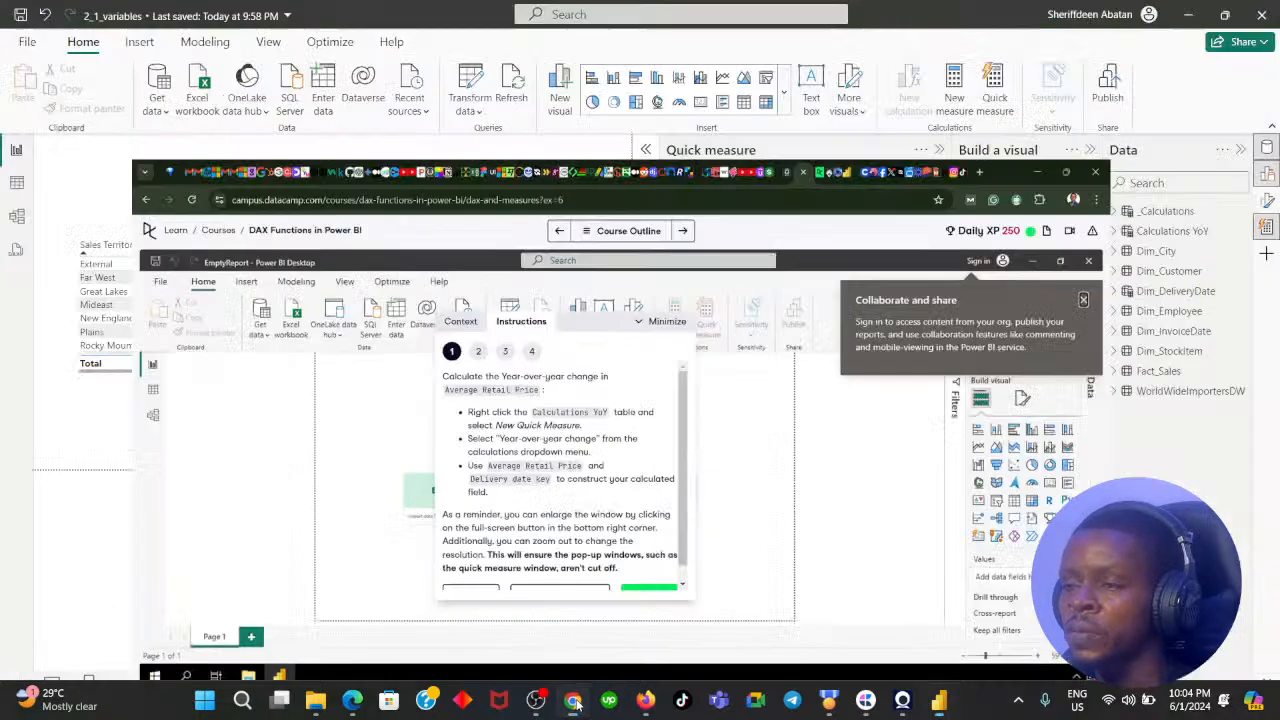
{"action": "left_click", "coordinate": [797, 390]}
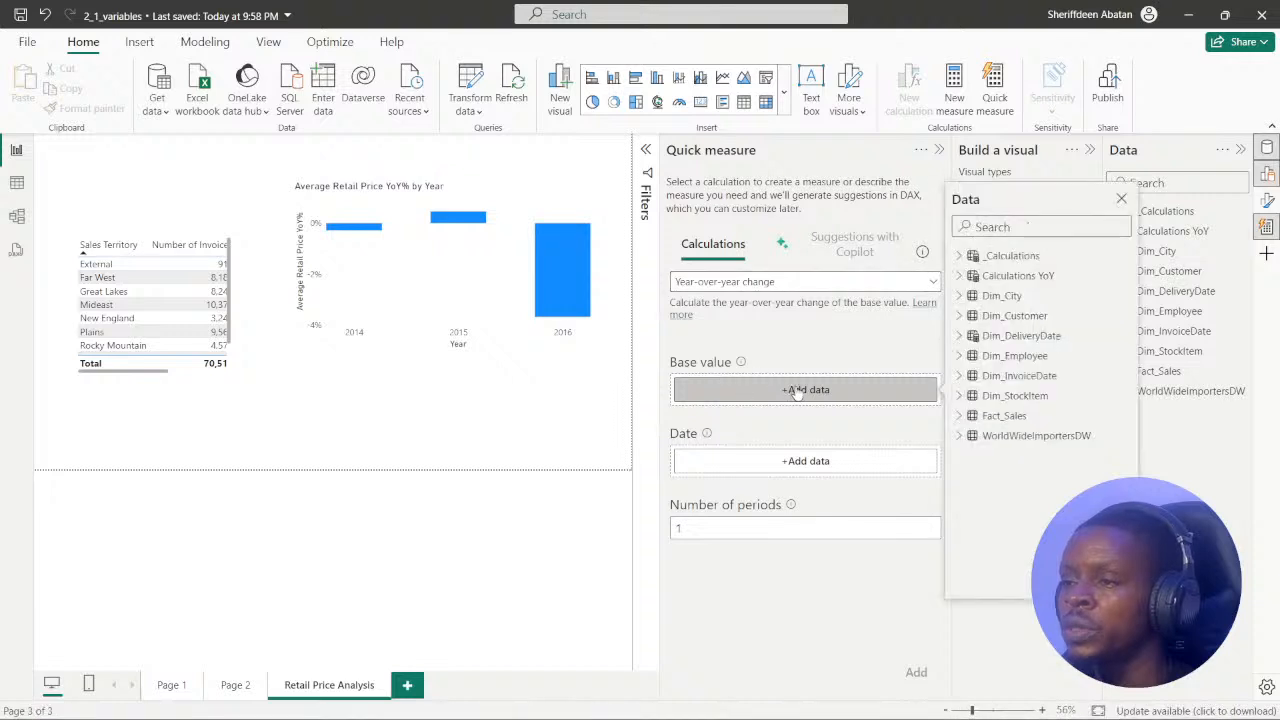
{"action": "left_click", "coordinate": [959, 256]}
{"action": "left_click", "coordinate": [985, 276]}
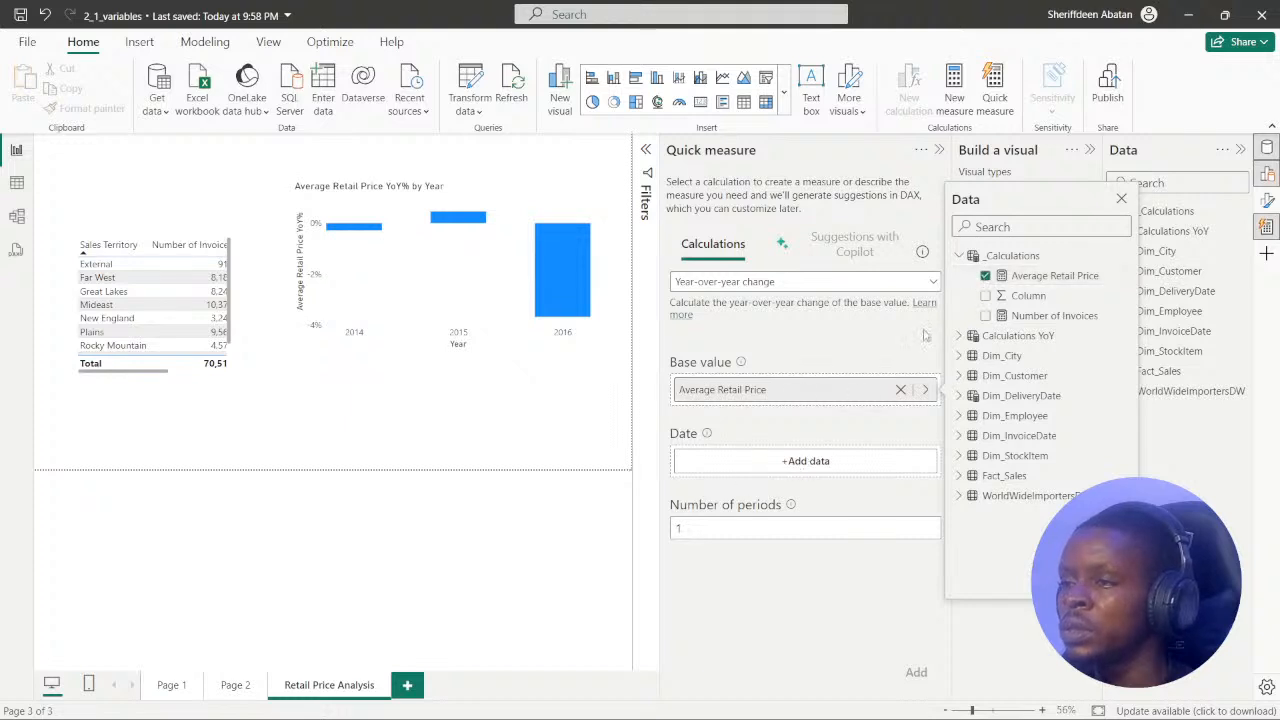
{"action": "left_click", "coordinate": [959, 256]}
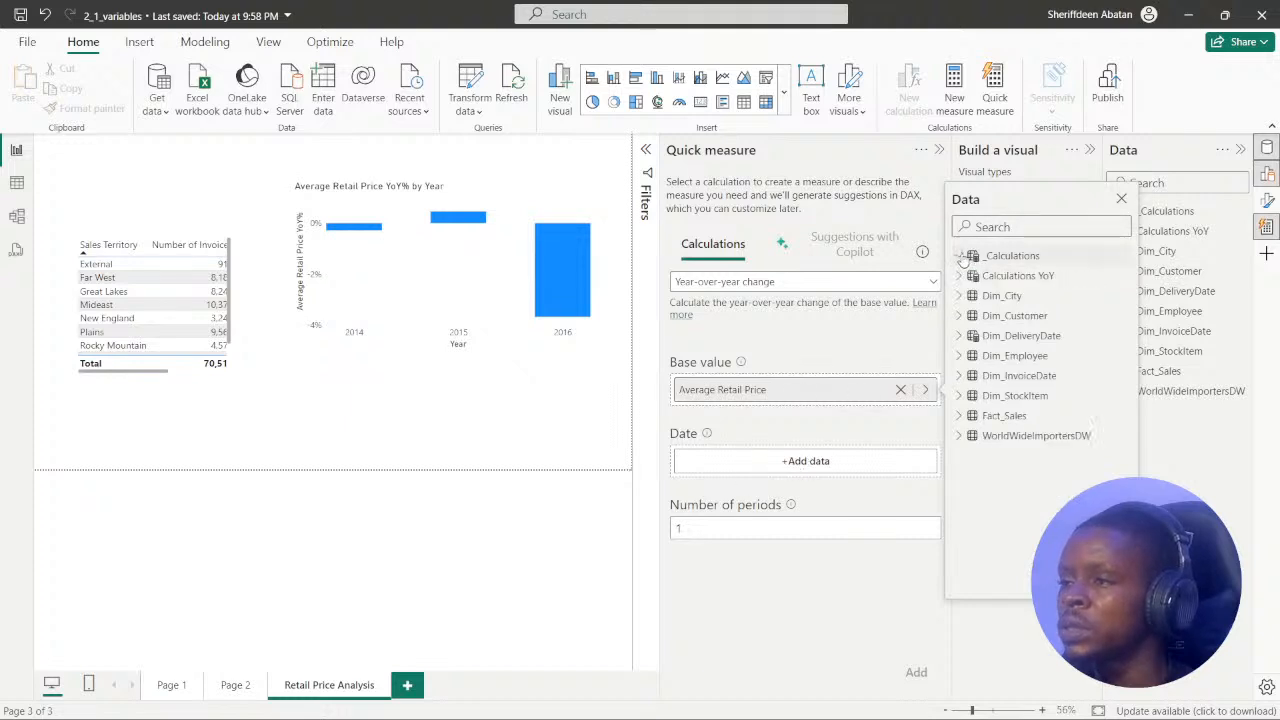
- Set Delivery Date Key from Dim_DeliveryDate as the quick measure's date, add the measure and close the Quick measure pane
{"action": "left_click", "coordinate": [785, 461]}
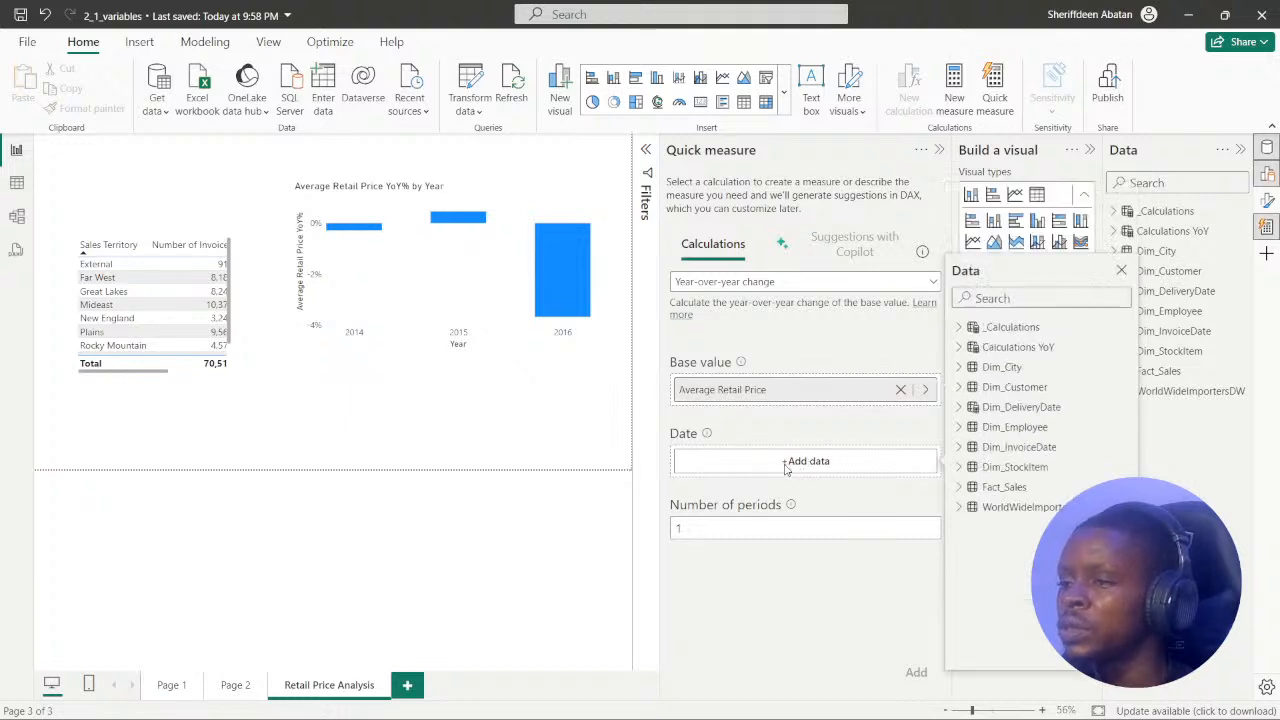
{"action": "left_click", "coordinate": [960, 407]}
{"action": "left_click", "coordinate": [985, 427]}
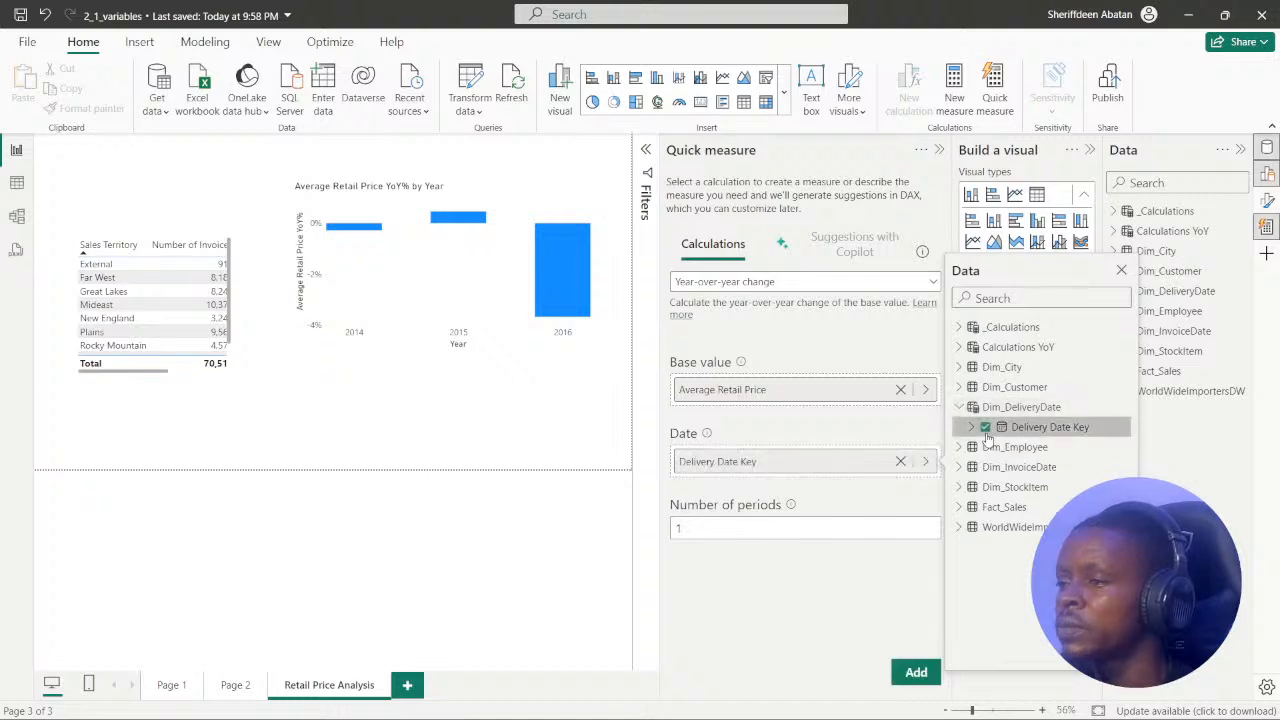
{"action": "left_click", "coordinate": [799, 429]}
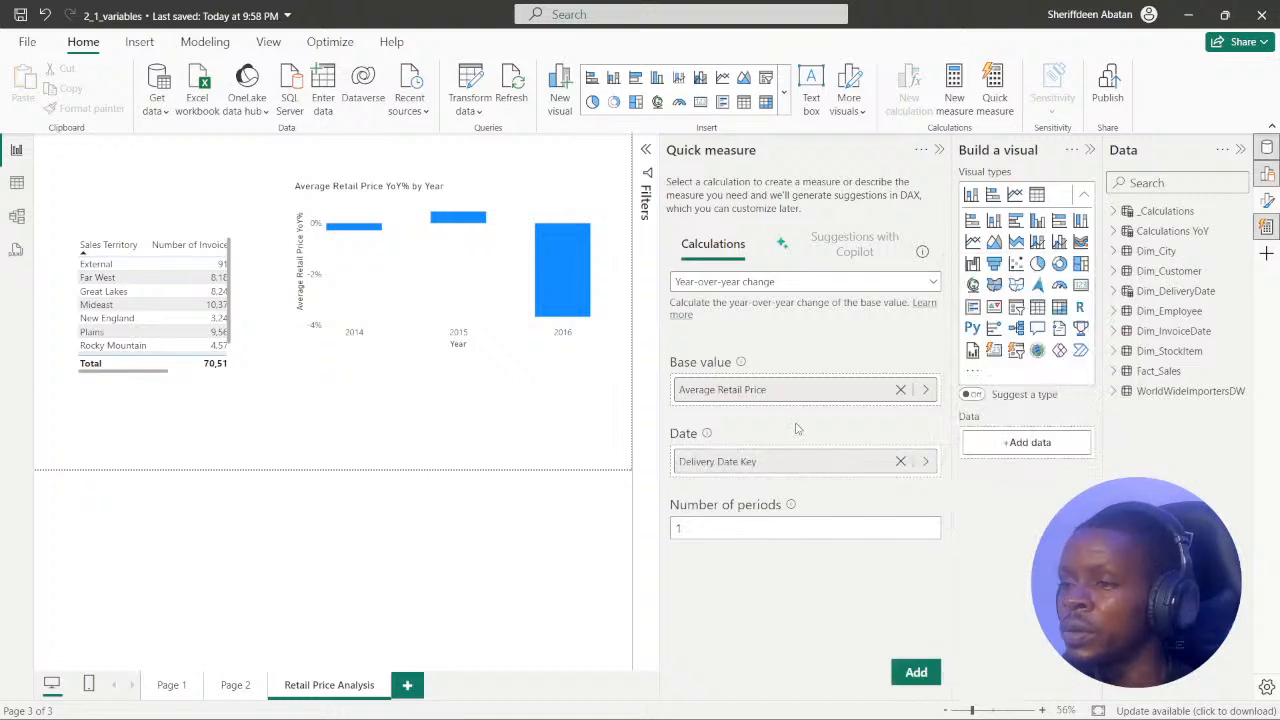
{"action": "left_click", "coordinate": [922, 676]}
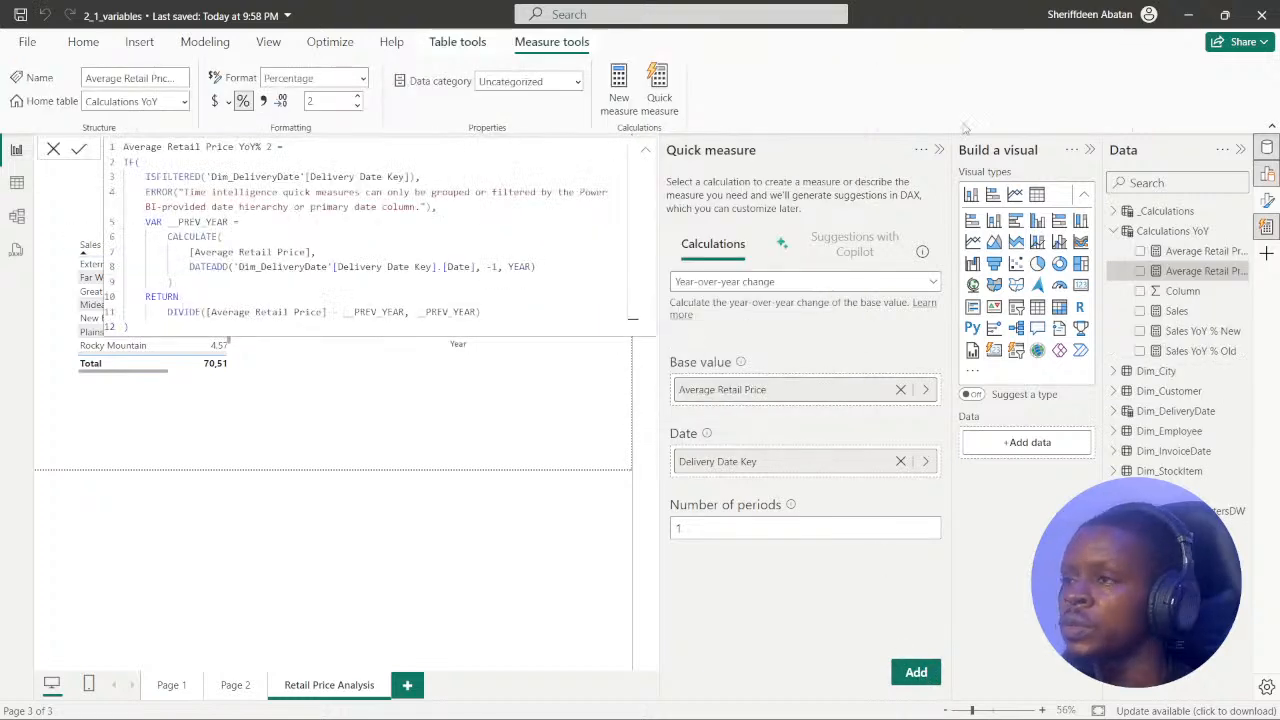
{"action": "left_click", "coordinate": [940, 150]}
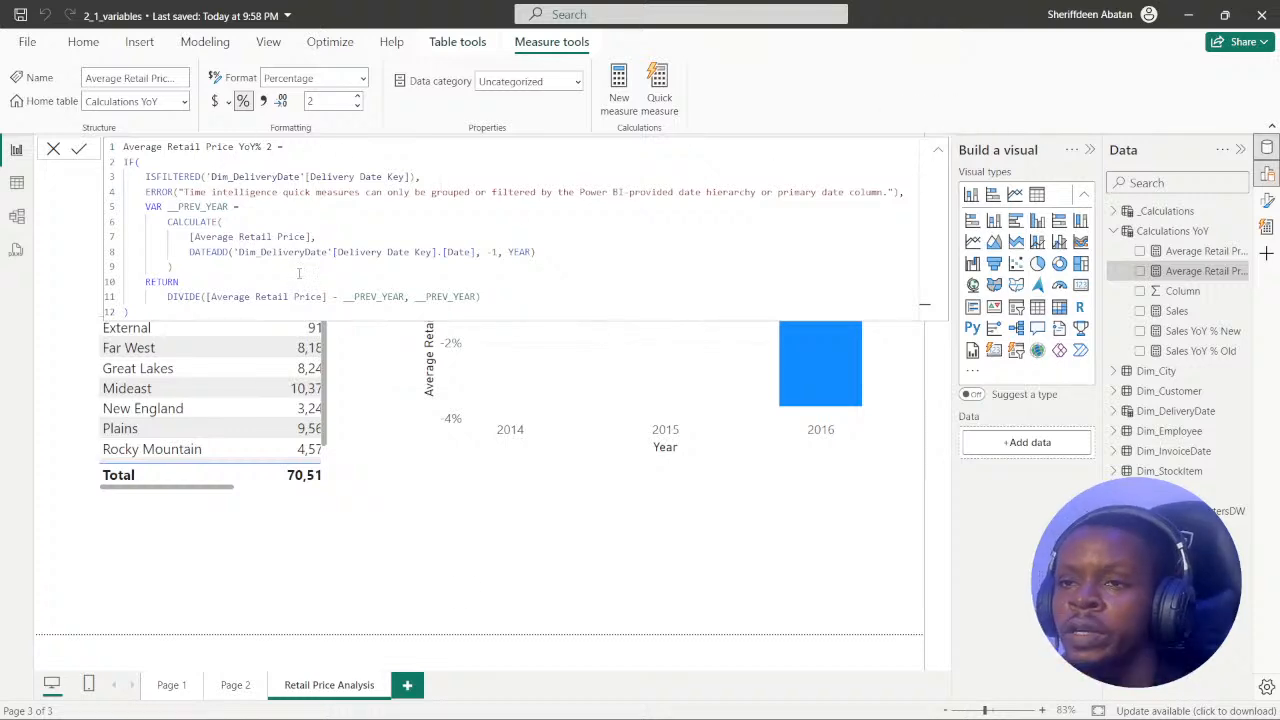
- Switch to DataCamp and advance the Quick measures exercise to instruction 2
{"action": "left_click", "coordinate": [572, 712]}
{"action": "scroll", "coordinate": [578, 386], "scroll_direction": "down", "scroll_amount": 1}
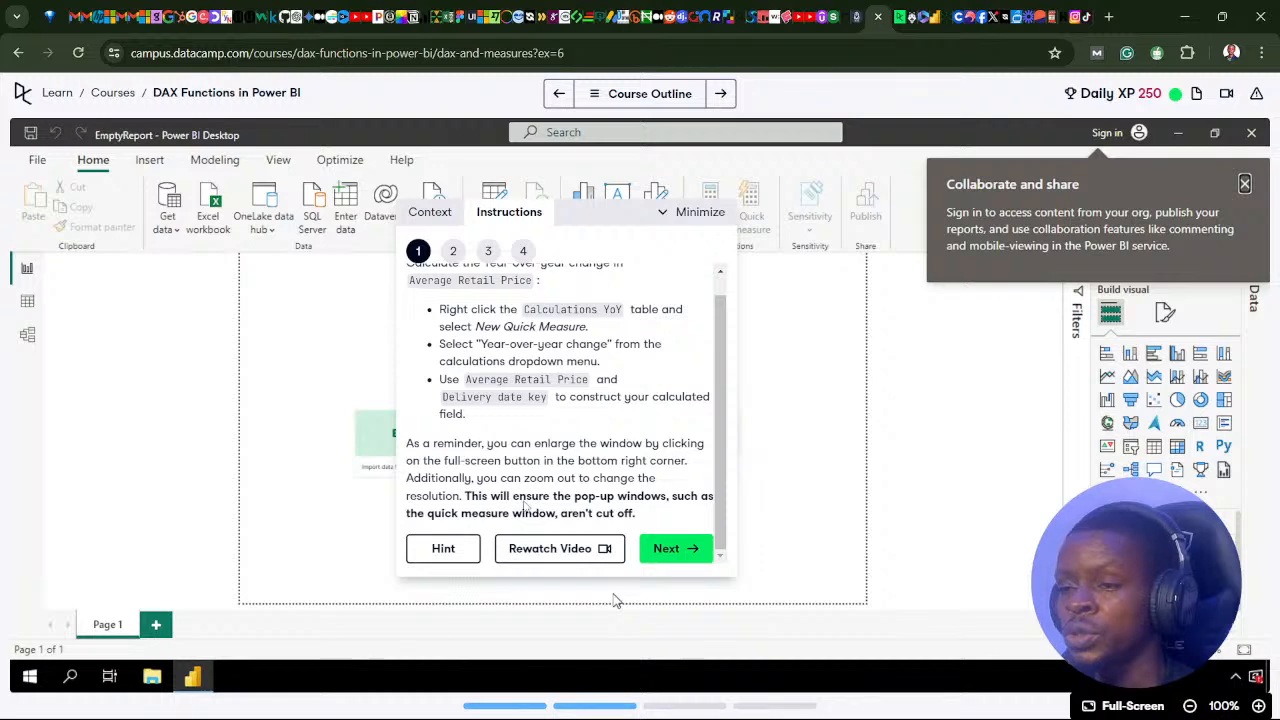
{"action": "left_click", "coordinate": [656, 550]}
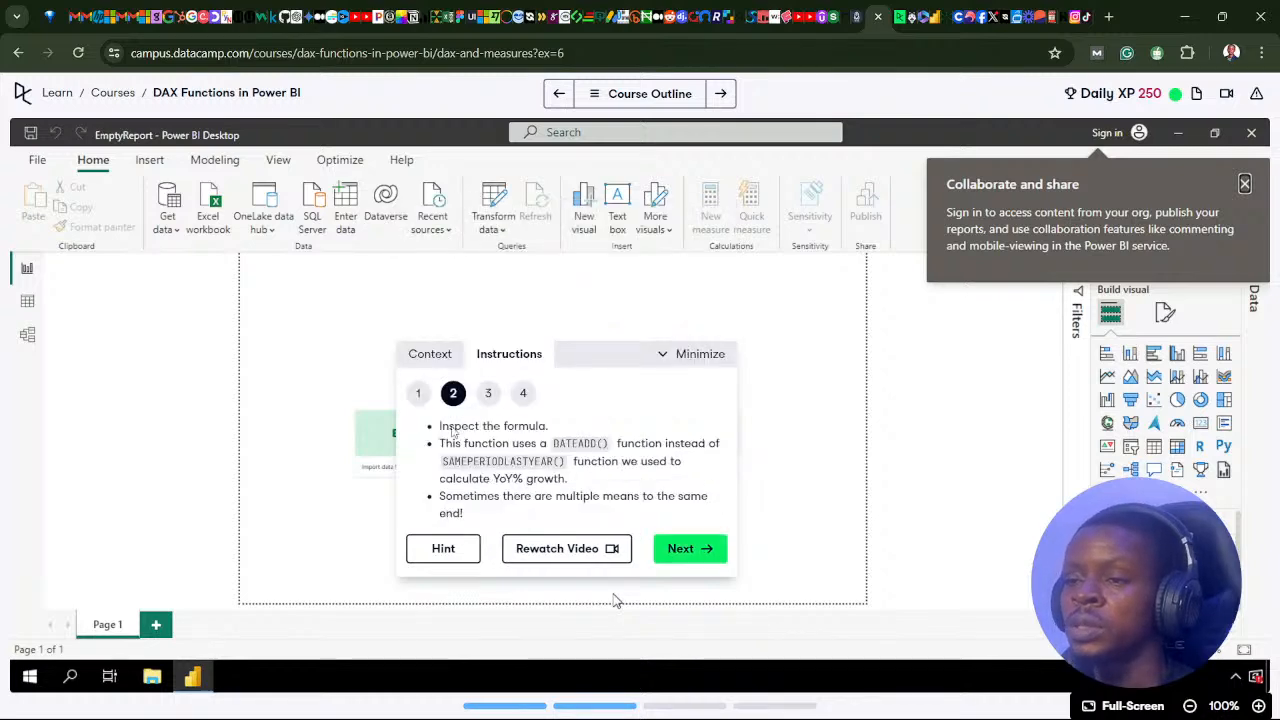
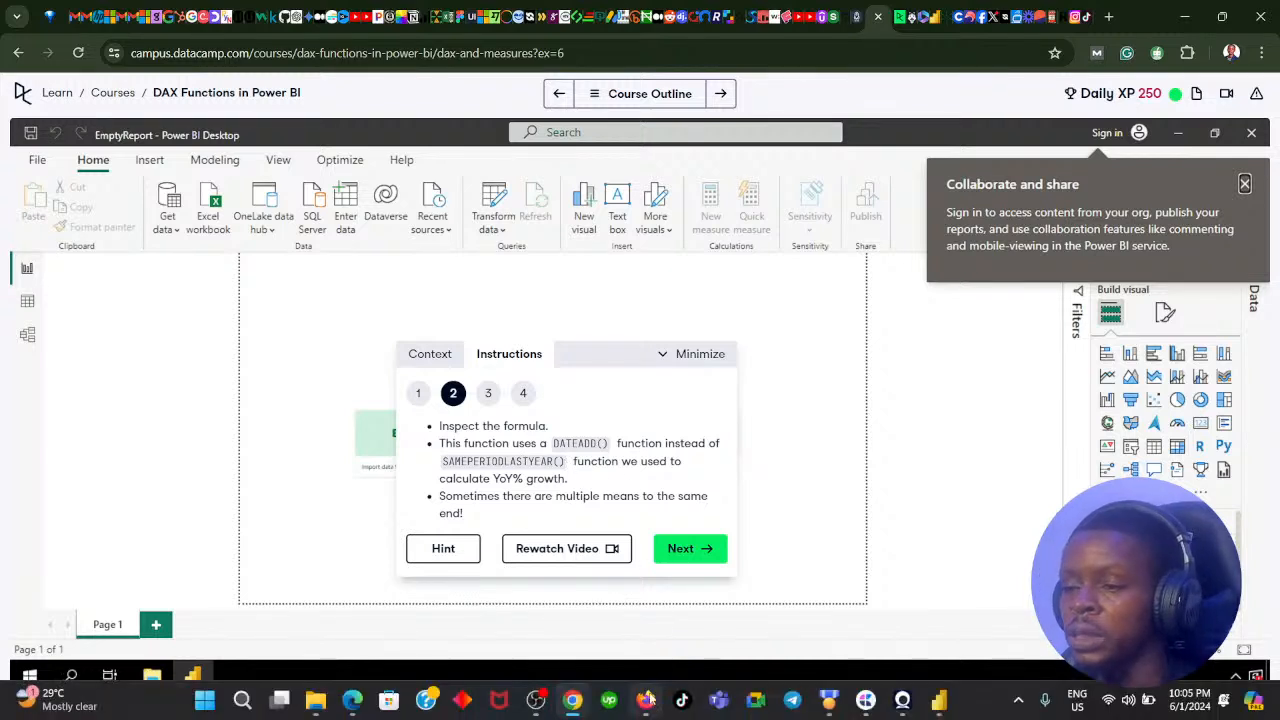
- Return to Power BI and examine the DATEADD function in the new quick measure's formula
{"action": "left_click", "coordinate": [573, 707]}
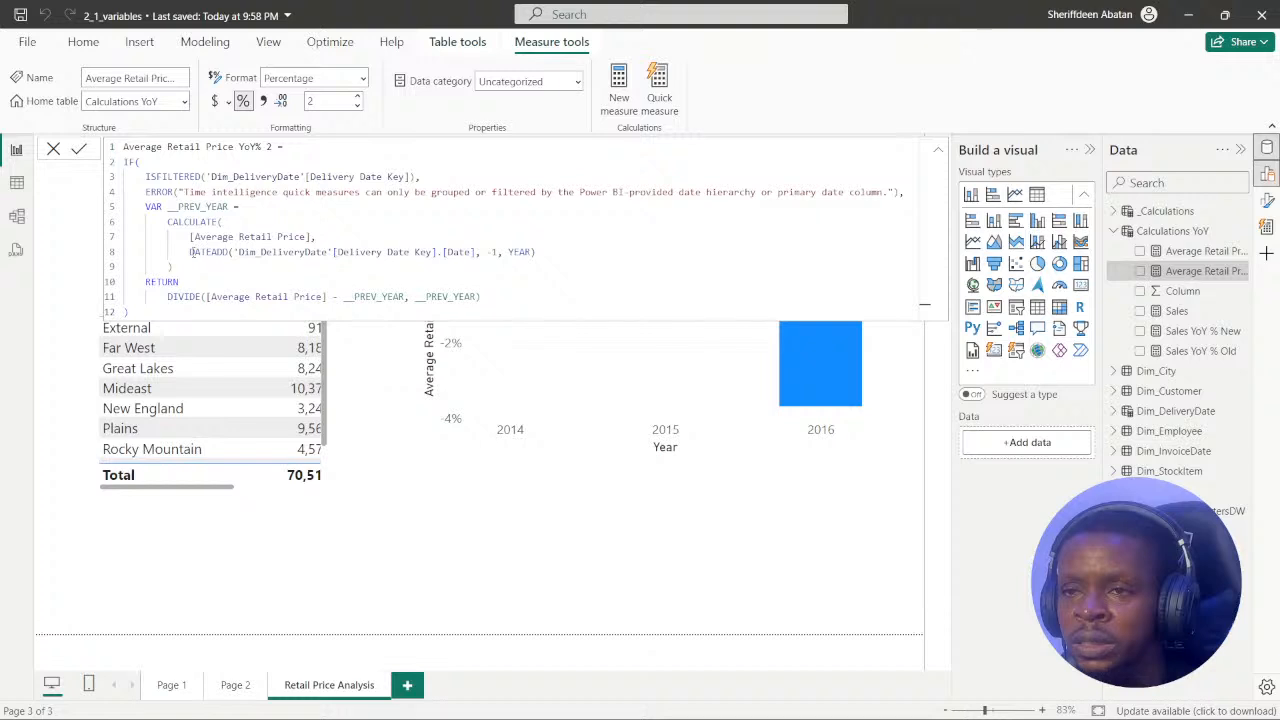
{"action": "left_click_drag", "start_coordinate": [190, 252], "coordinate": [225, 252]}
{"action": "left_click", "coordinate": [565, 243]}
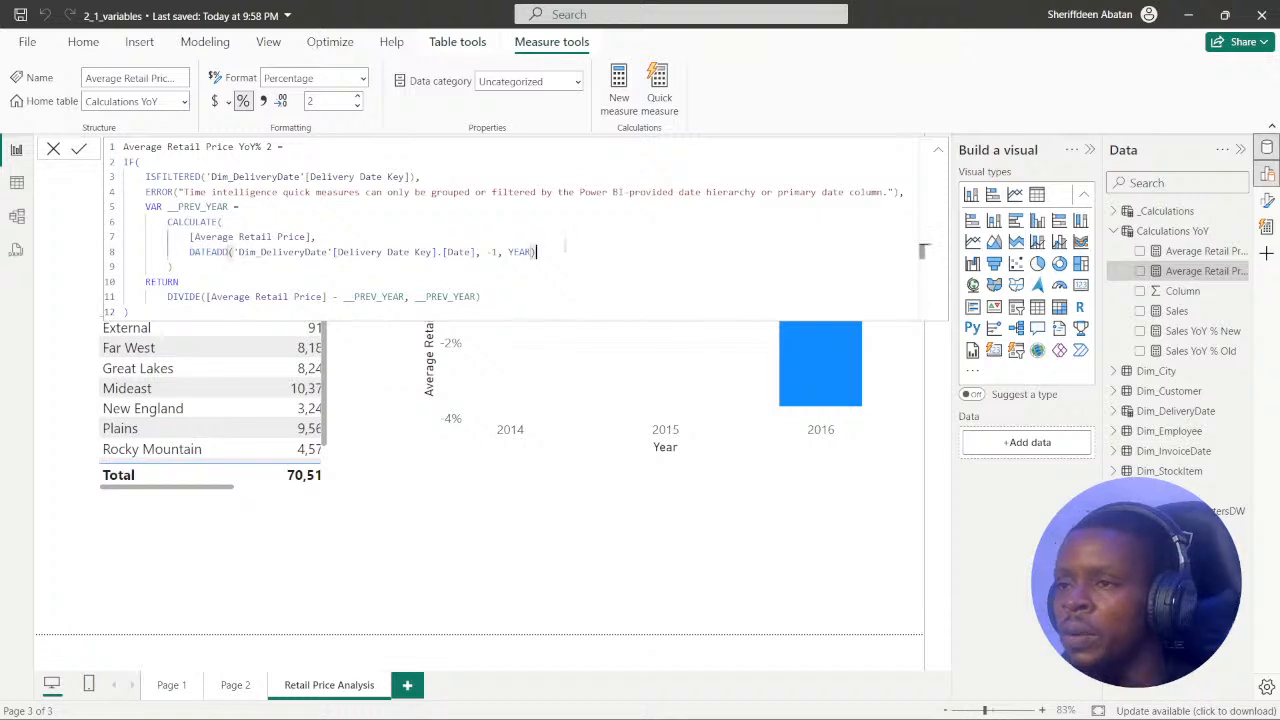
- Open the Sales YoY % New measure and examine its use of SAMEPERIODLASTYEAR for comparison with DATEADD
{"action": "left_click", "coordinate": [1200, 332]}
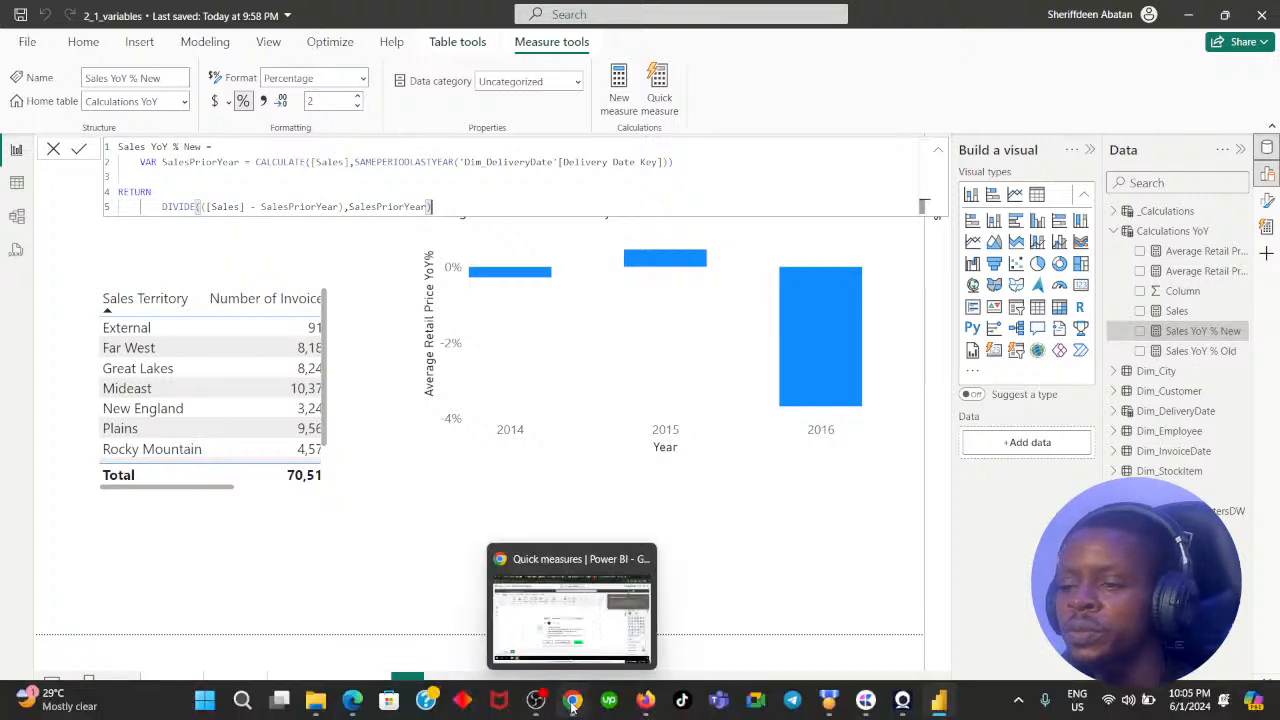
{"action": "left_click", "coordinate": [572, 702]}
{"action": "left_click", "coordinate": [572, 702]}
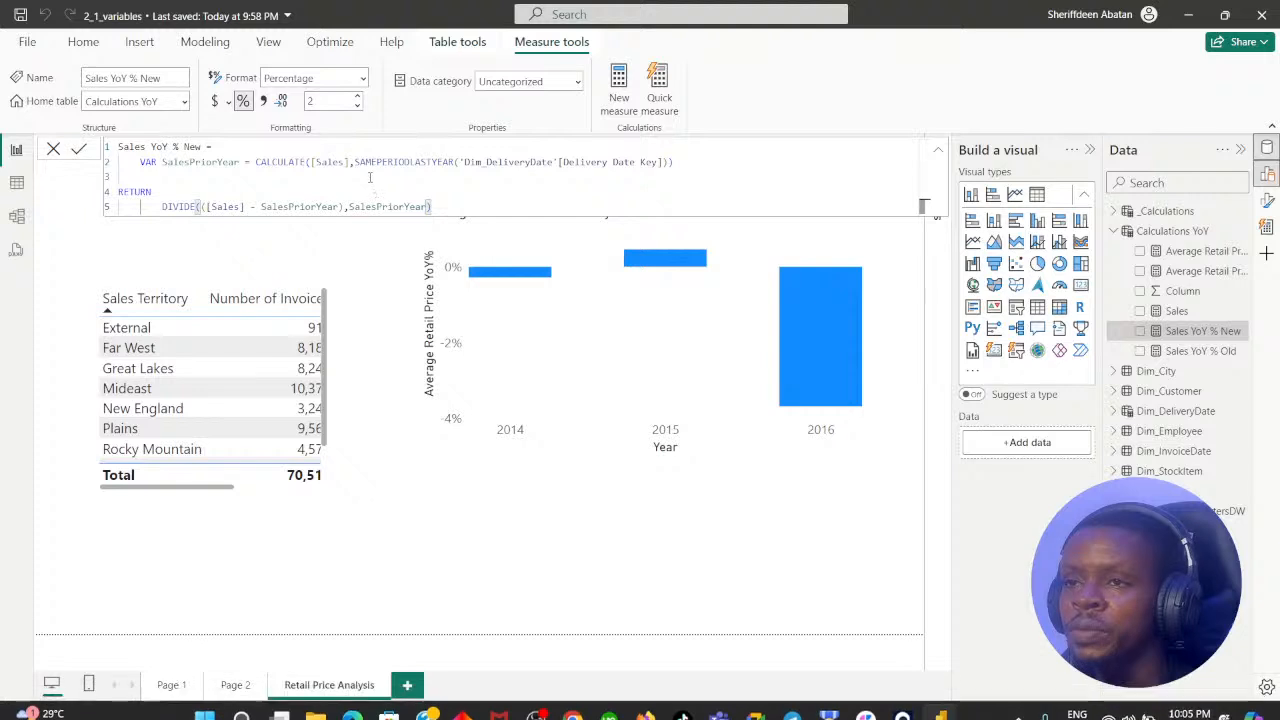
{"action": "left_click_drag", "start_coordinate": [355, 161], "coordinate": [450, 162]}
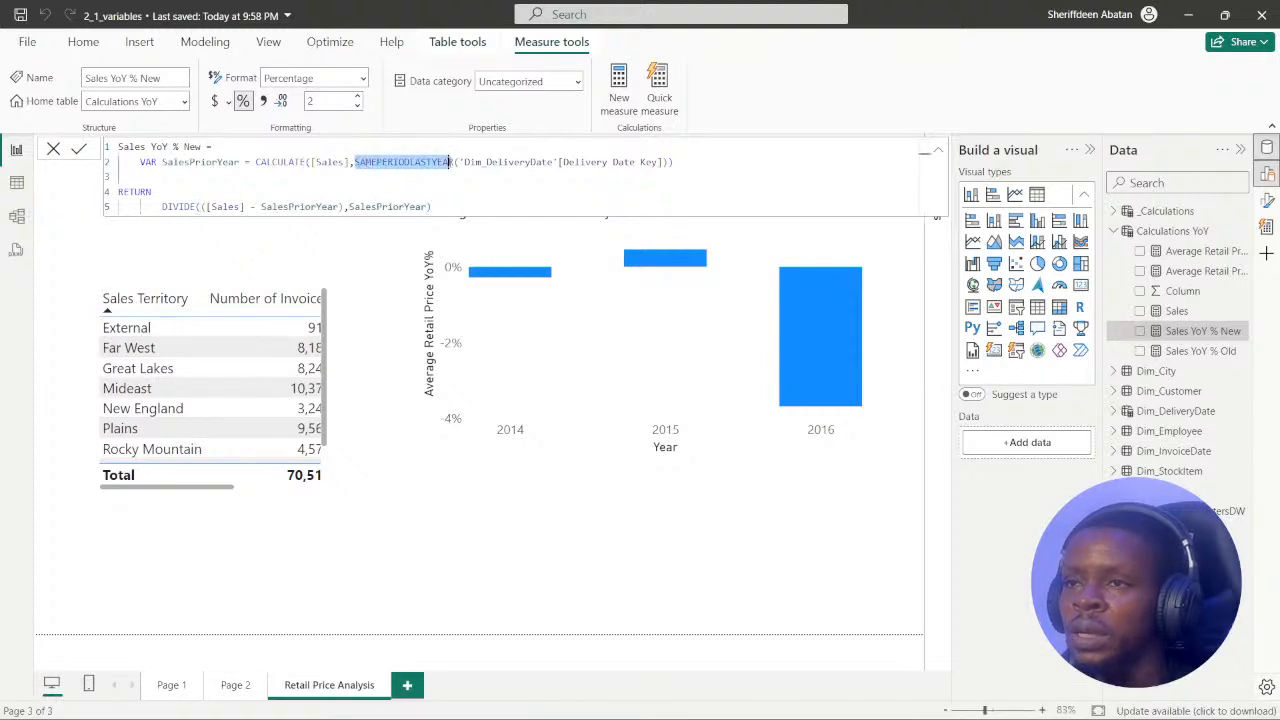
{"action": "left_click", "coordinate": [460, 175]}
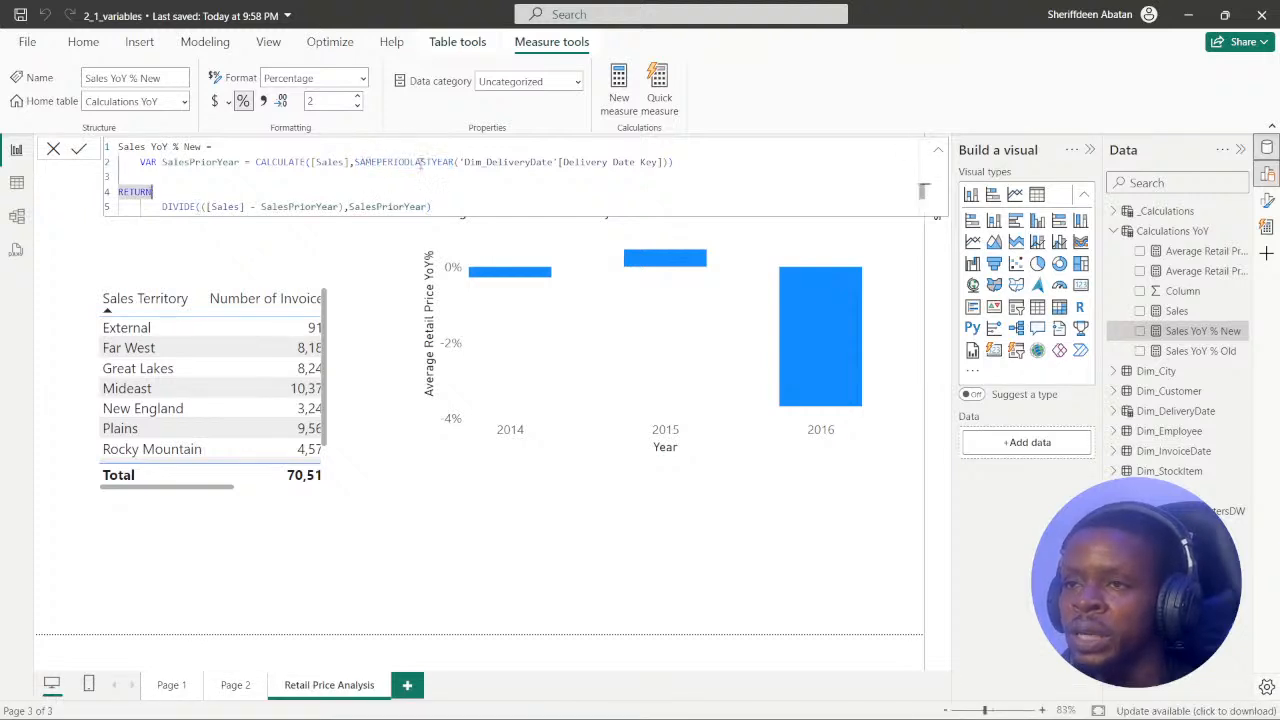
- Reopen the Average Retail Price YoY% 2 measure, then switch to DataCamp and advance the exercise to instruction 3
{"action": "double_click", "coordinate": [420, 162]}
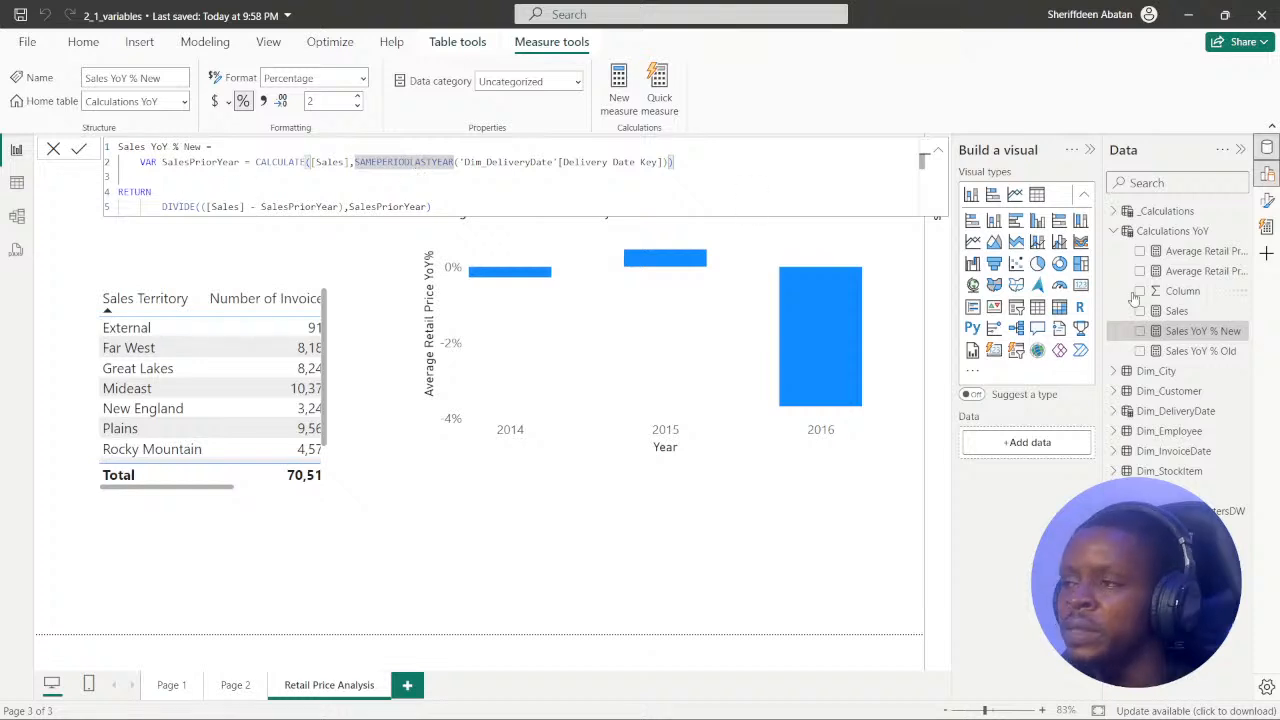
{"action": "left_click", "coordinate": [1200, 271]}
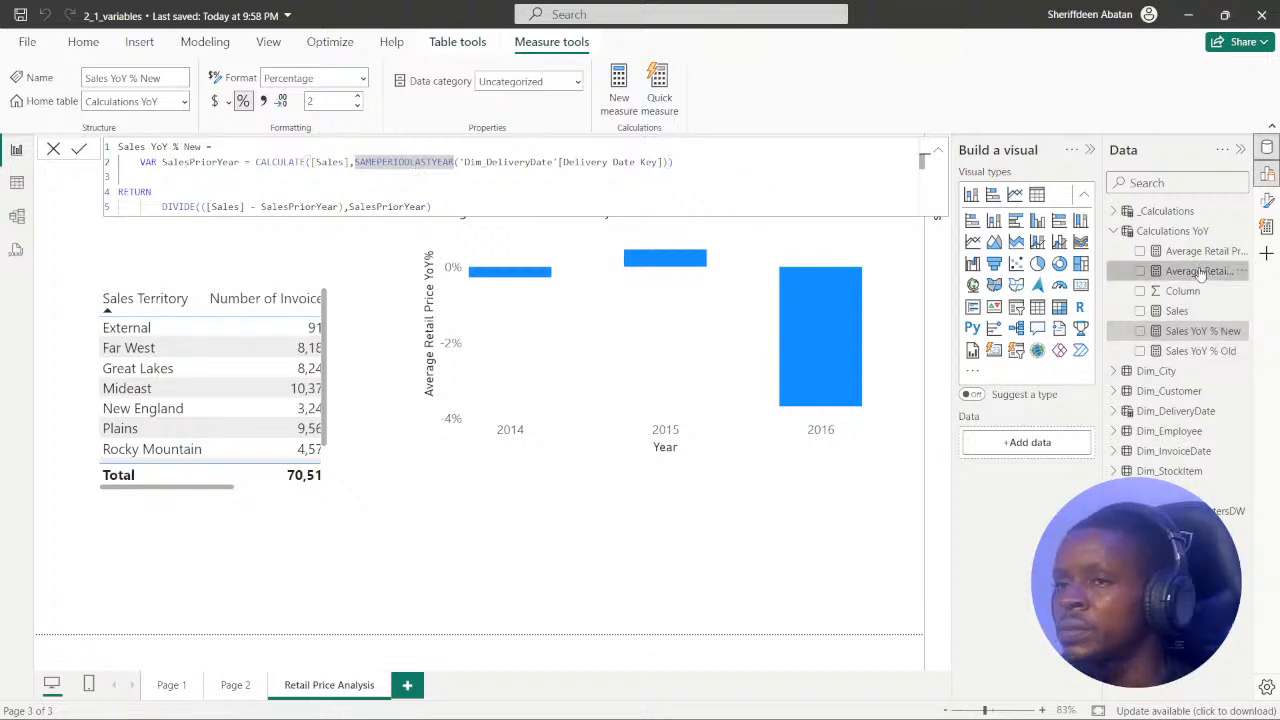
{"action": "left_click", "coordinate": [573, 714]}
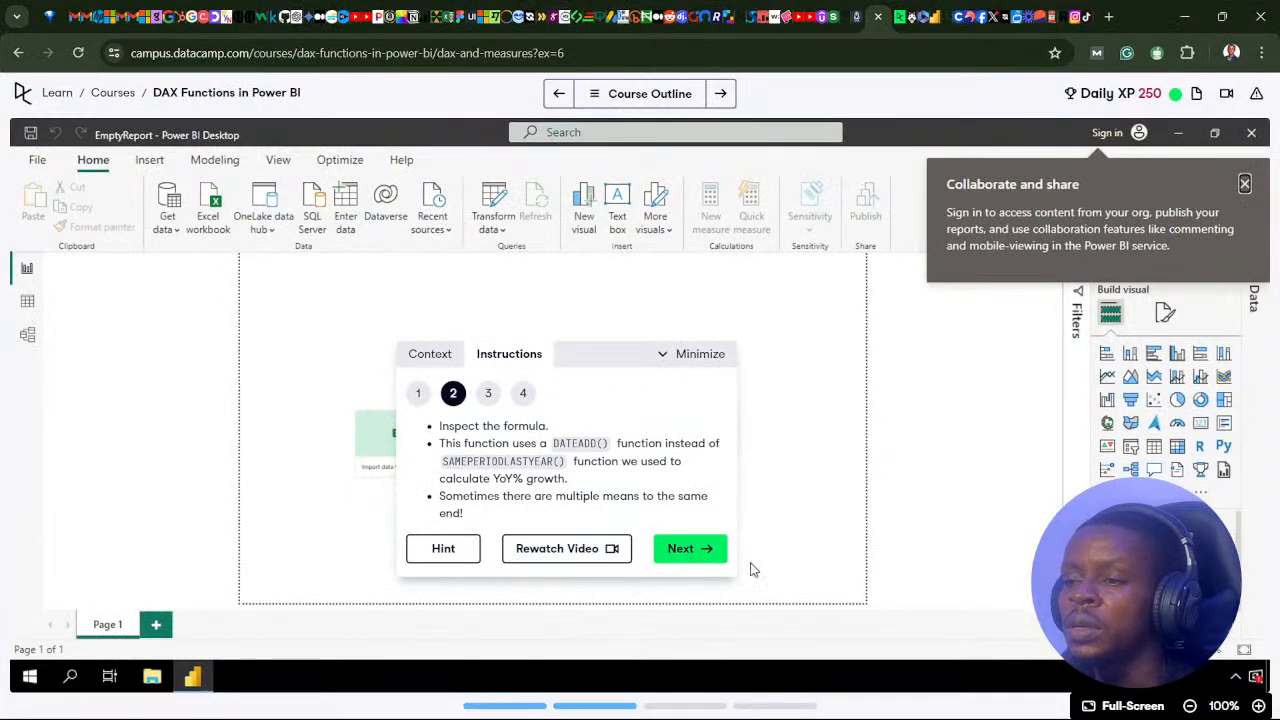
{"action": "left_click", "coordinate": [712, 556]}
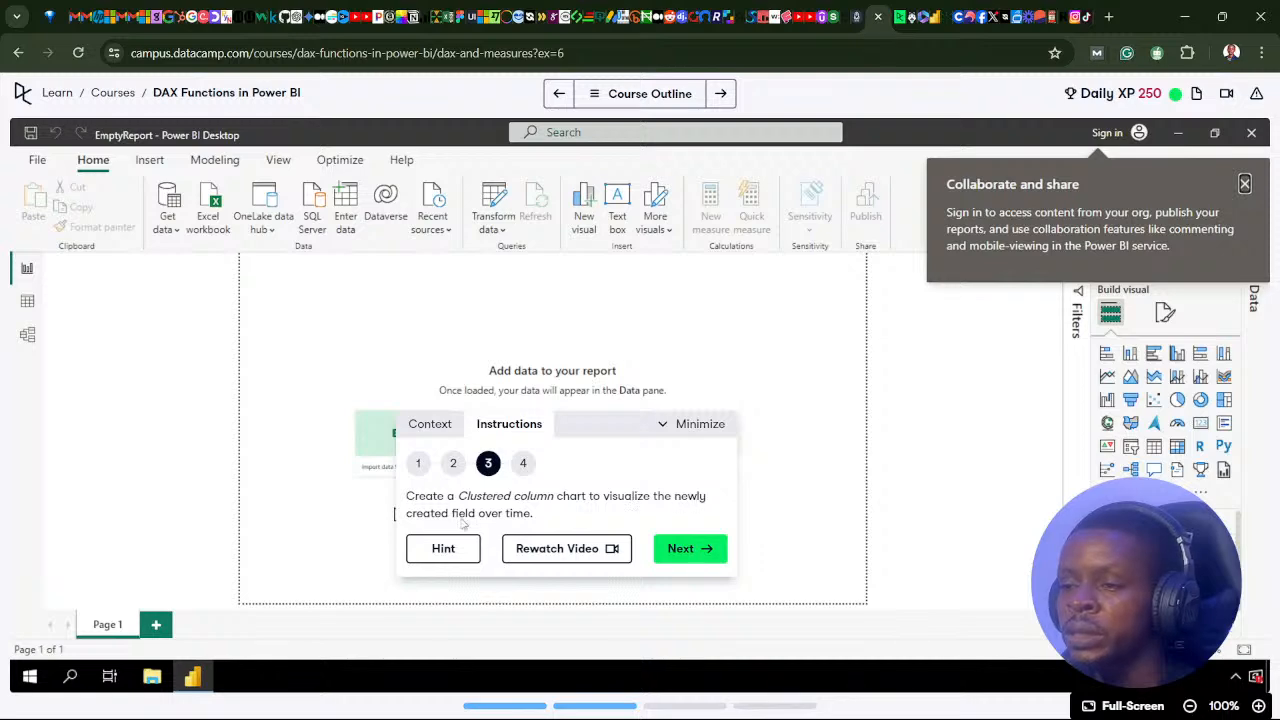
- Return to Power BI and enlarge the Average Retail Price YoY% column chart down and toward the Sales Territory table
{"action": "left_click", "coordinate": [573, 706]}
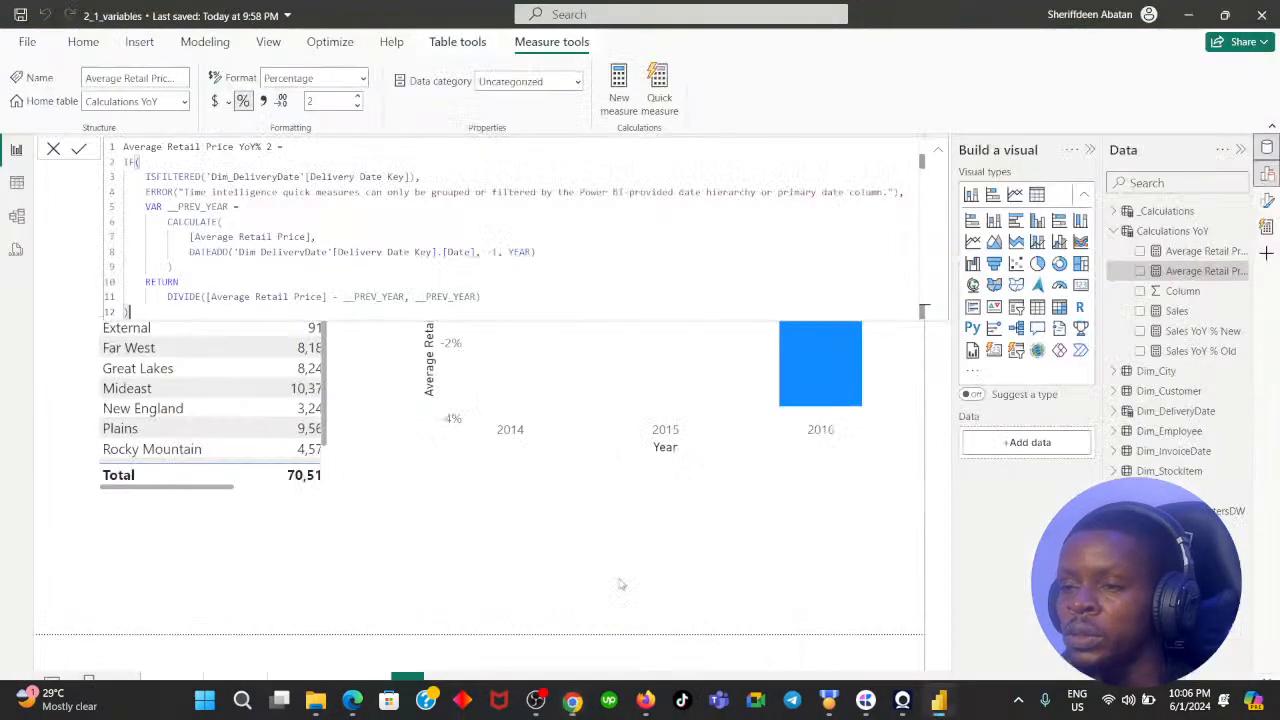
{"action": "left_click", "coordinate": [432, 510]}
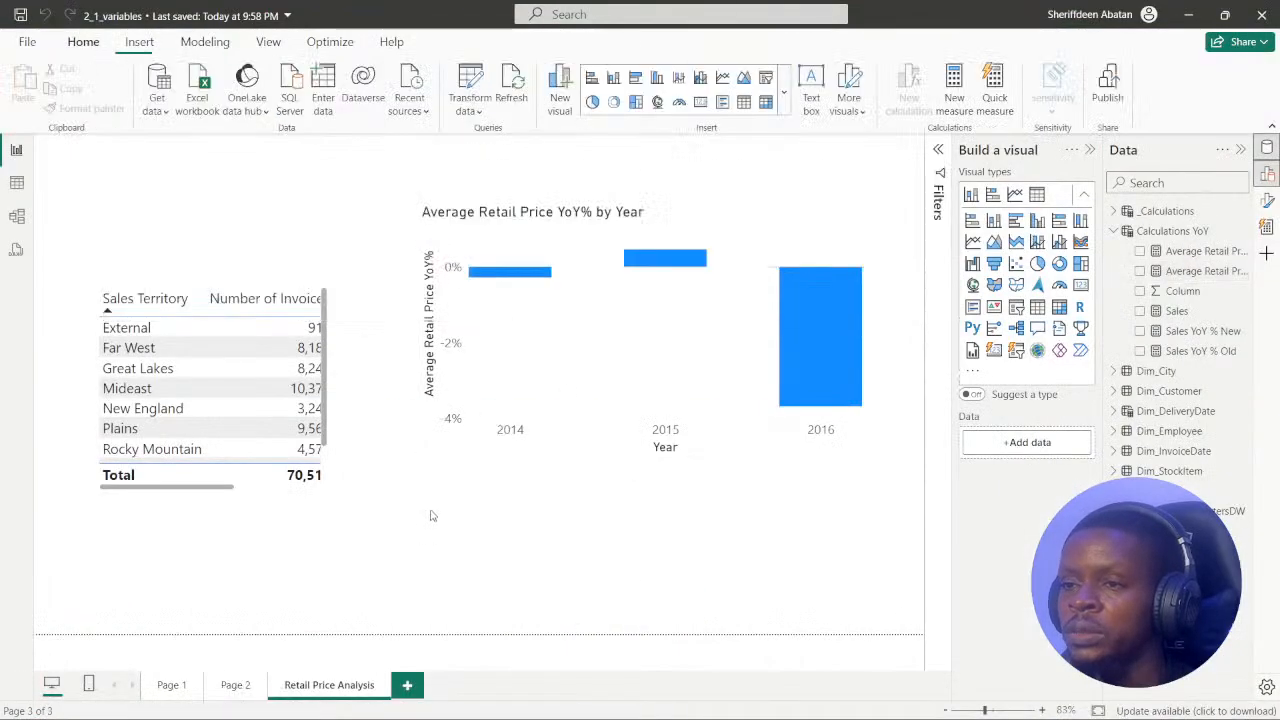
{"action": "left_click", "coordinate": [445, 446]}
{"action": "left_click_drag", "start_coordinate": [420, 460], "coordinate": [343, 553]}
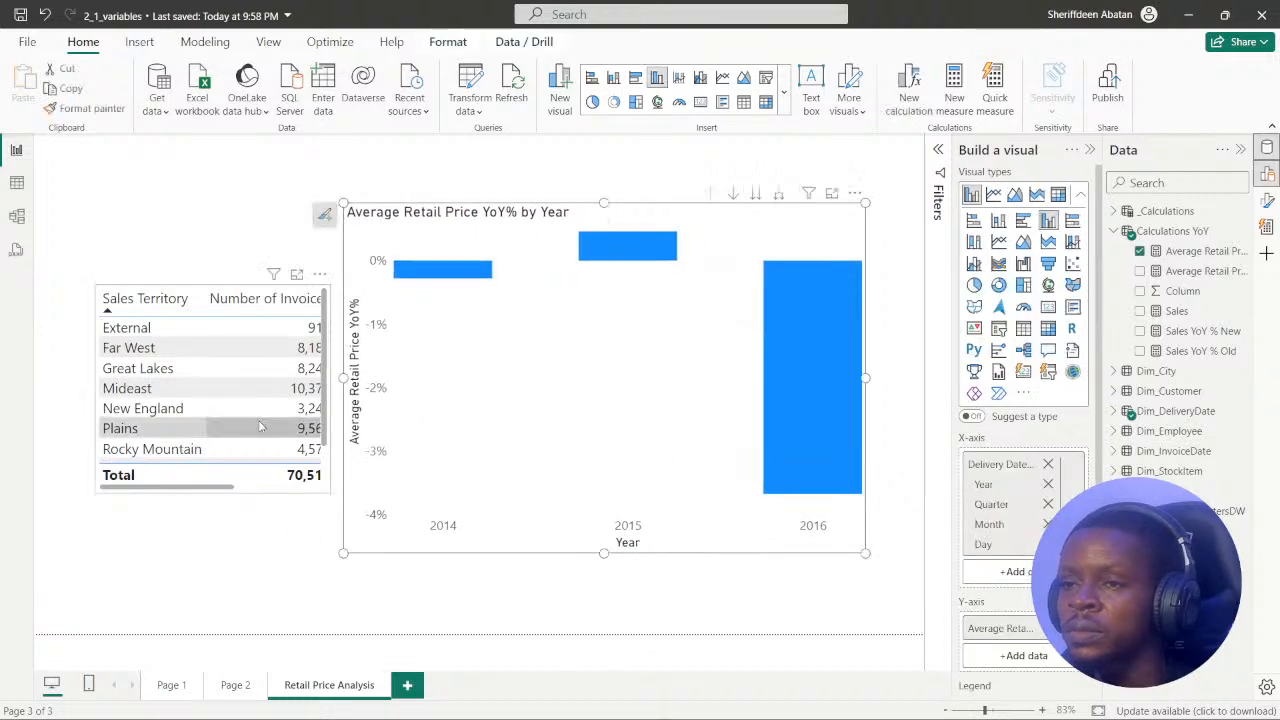
- Sort the table by Sales Territory in descending order and look across its invoice and average price columns
{"action": "left_click", "coordinate": [194, 298]}
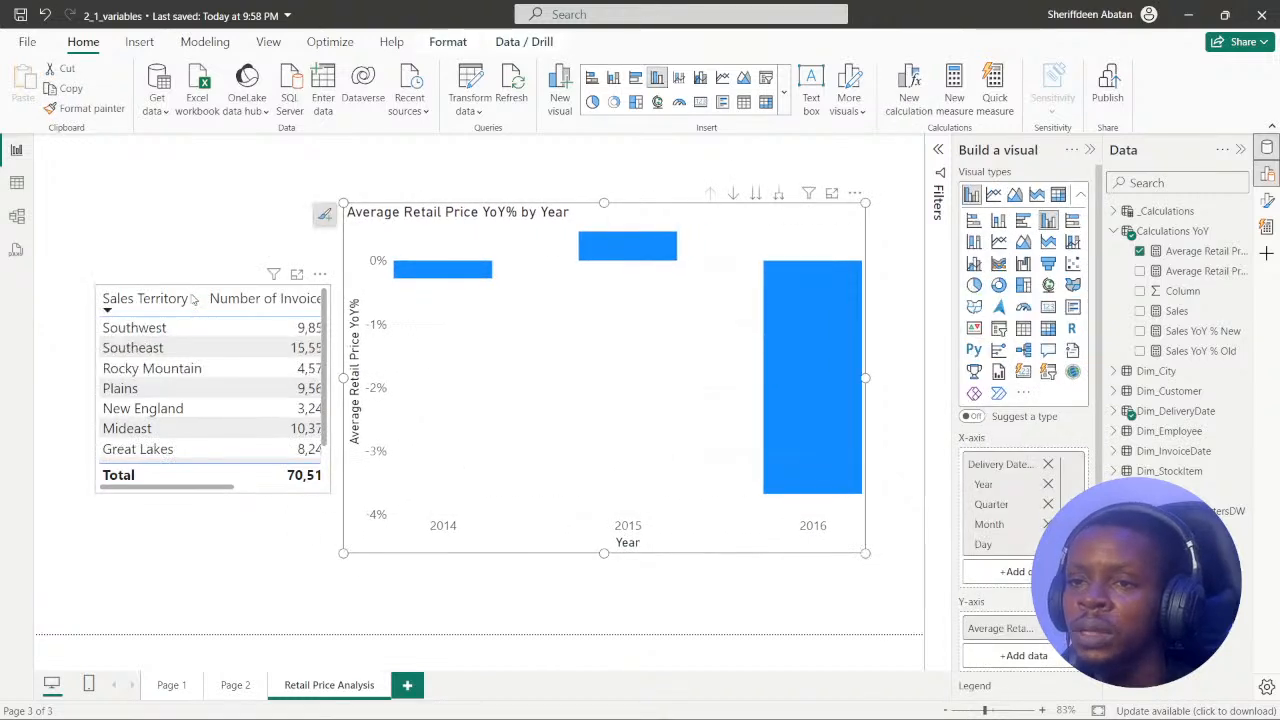
{"action": "left_click", "coordinate": [196, 297]}
{"action": "left_click", "coordinate": [196, 297]}
{"action": "left_click", "coordinate": [287, 489]}
{"action": "left_click", "coordinate": [240, 492]}
{"action": "scroll", "coordinate": [214, 488], "scroll_direction": "left", "scroll_amount": 3}
{"action": "scroll", "coordinate": [222, 486], "scroll_direction": "right", "scroll_amount": 3}
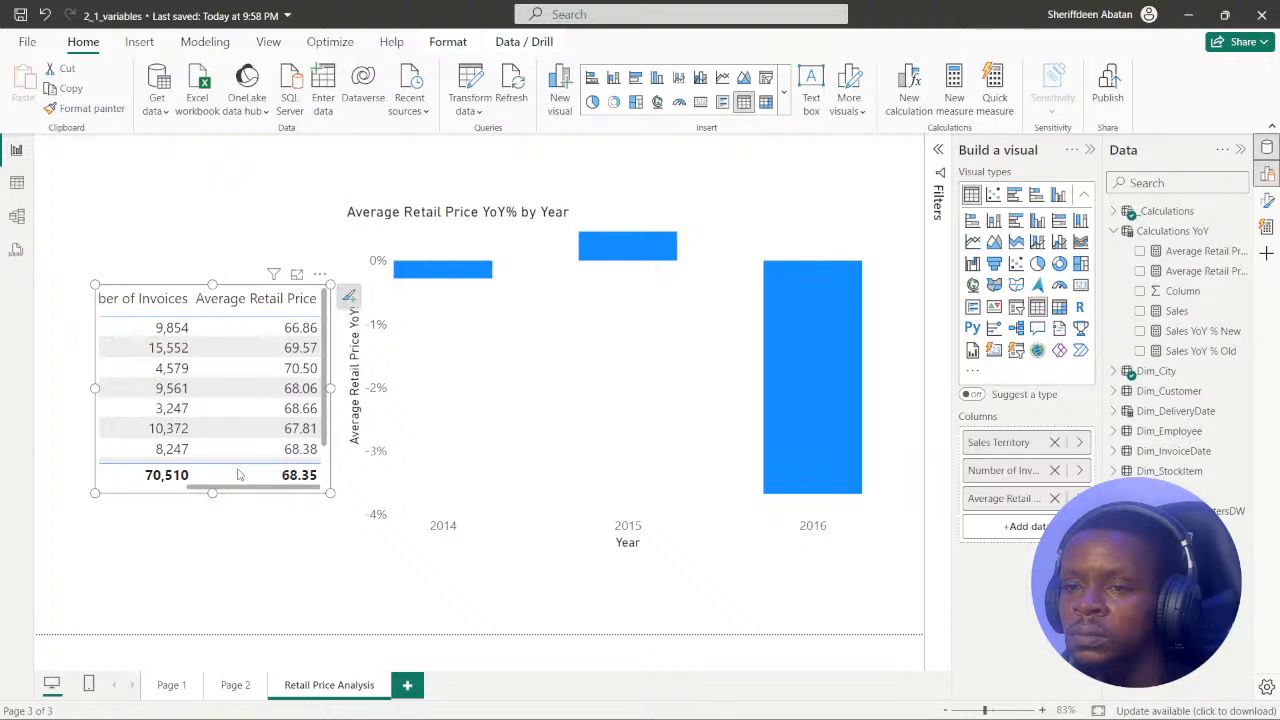
{"action": "scroll", "coordinate": [238, 474], "scroll_direction": "left", "scroll_amount": 3}
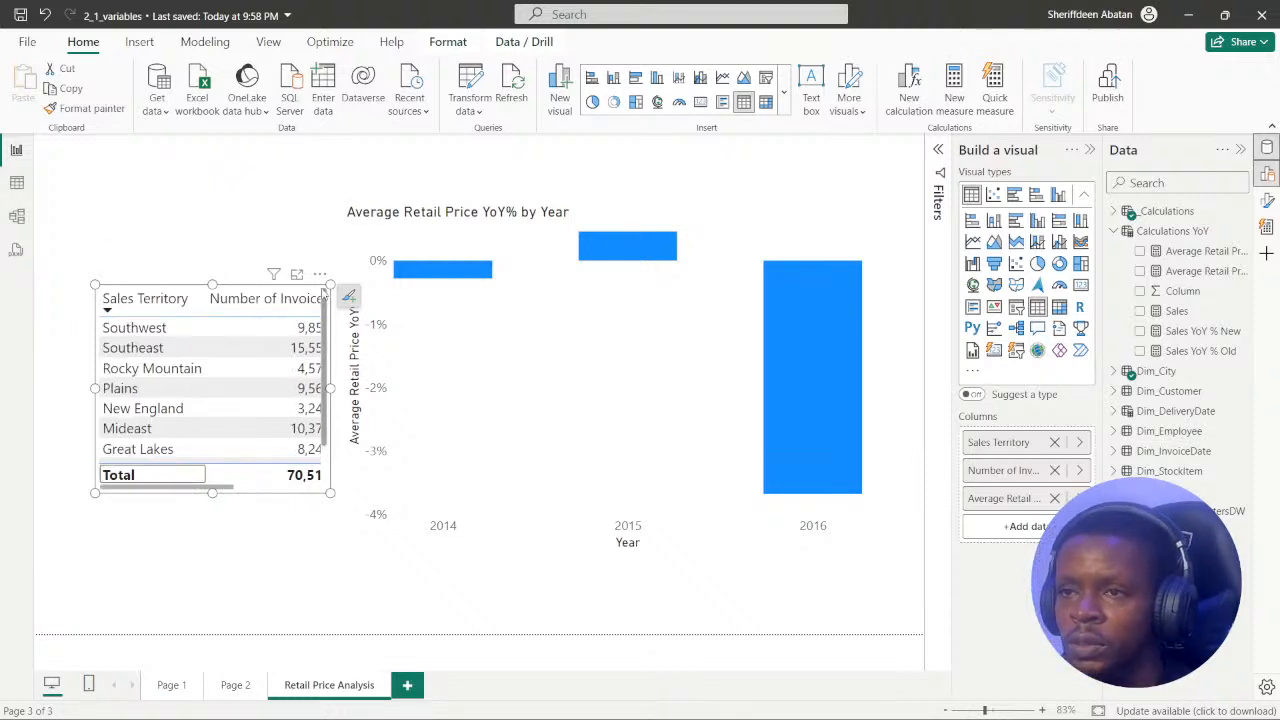
- Shrink the Sales Territory table and move it to the lower-left corner of the report page
{"action": "left_click_drag", "start_coordinate": [330, 285], "coordinate": [222, 331]}
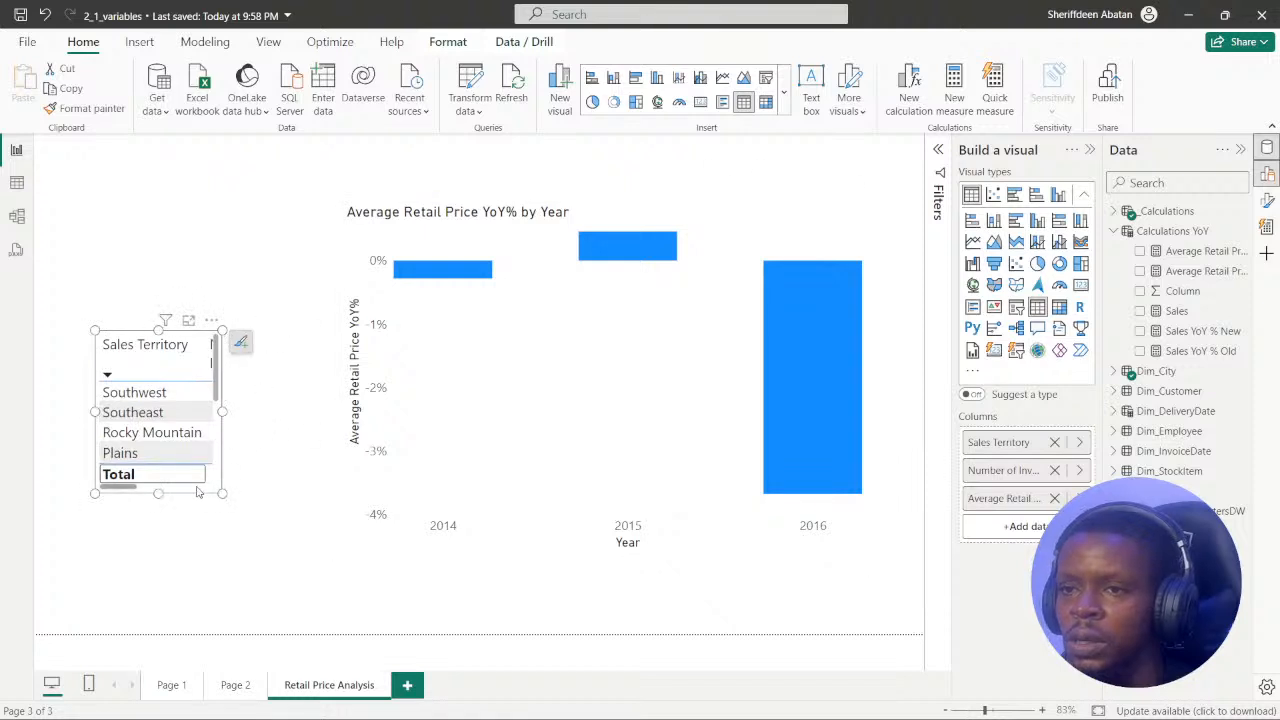
{"action": "scroll", "coordinate": [204, 490], "scroll_direction": "right", "scroll_amount": 3}
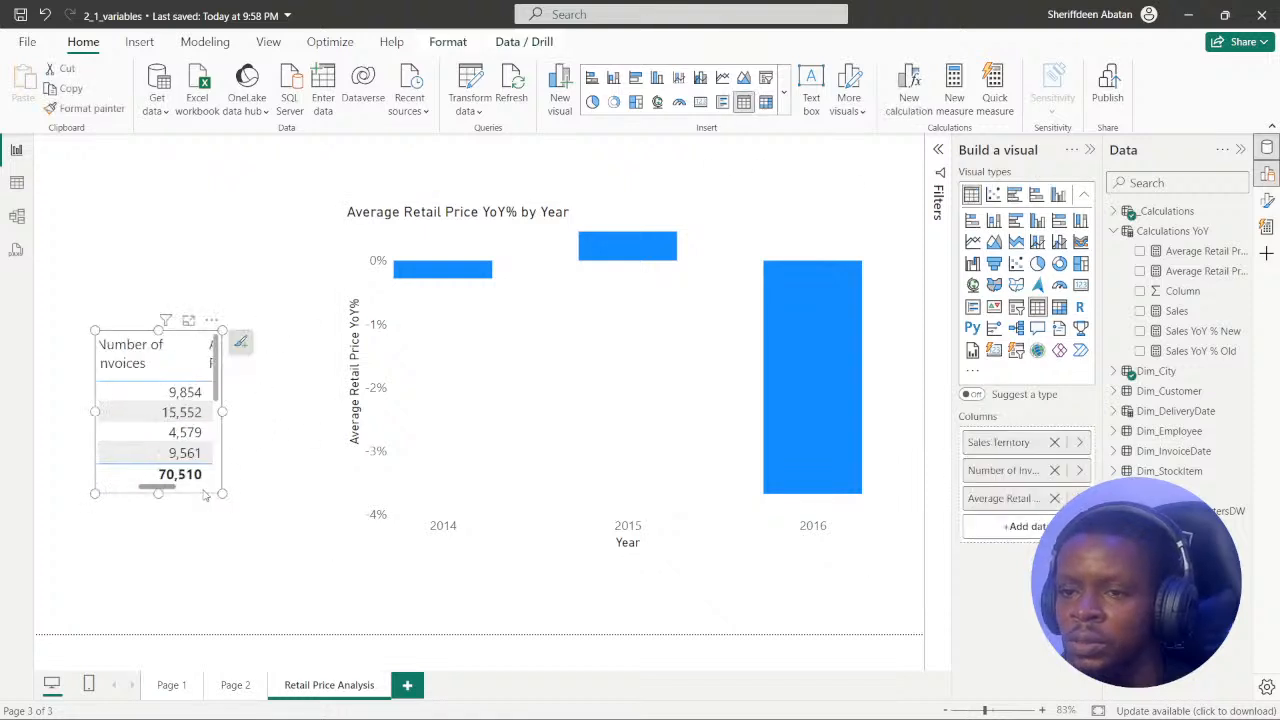
{"action": "key", "text": "Down"}
{"action": "key", "text": "Down"}
{"action": "key", "text": "Down"}
{"action": "key", "text": "Down"}
{"action": "key", "text": "Down"}
{"action": "key", "text": "Down"}
{"action": "key", "text": "Down"}
{"action": "key", "text": "Down"}
{"action": "key", "text": "Down"}
{"action": "key", "text": "Down"}
{"action": "key", "text": "Down"}
{"action": "key", "text": "Down"}
{"action": "key", "text": "Down"}
{"action": "key", "text": "Down"}
{"action": "key", "text": "Down"}
{"action": "key", "text": "Down"}
{"action": "key", "text": "Down"}
{"action": "key", "text": "Down"}
{"action": "key", "text": "Down"}
{"action": "key", "text": "Down"}
{"action": "key", "text": "Down"}
{"action": "key", "text": "Down"}
{"action": "key", "text": "Down"}
{"action": "key", "text": "Down"}
{"action": "key", "text": "Down"}
{"action": "key", "text": "Down"}
{"action": "key", "text": "Down"}
{"action": "key", "text": "Down"}
{"action": "key", "text": "Down"}
{"action": "key", "text": "Down"}
{"action": "key", "text": "Down"}
{"action": "key", "text": "Down"}
{"action": "key", "text": "Down"}
{"action": "key", "text": "Down"}
{"action": "key", "text": "Down"}
{"action": "key", "text": "Down"}
{"action": "key", "text": "Down"}
{"action": "key", "text": "Down"}
{"action": "key", "text": "Down"}
{"action": "key", "text": "Down"}
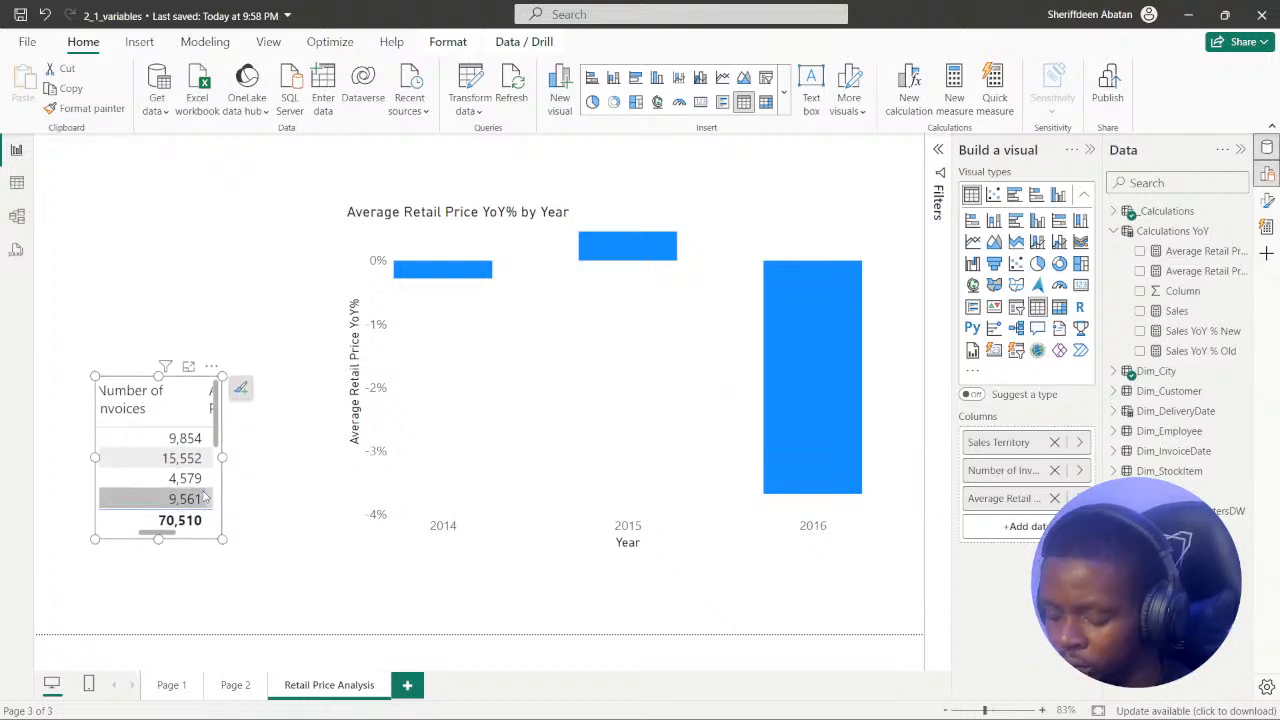
{"action": "key", "text": "Down"}
{"action": "key", "text": "Down"}
{"action": "key", "text": "Down"}
{"action": "key", "text": "Down"}
{"action": "key", "text": "Down"}
{"action": "key", "text": "Down"}
{"action": "key", "text": "Down"}
{"action": "key", "text": "Down"}
{"action": "key", "text": "Down"}
{"action": "key", "text": "Down"}
{"action": "key", "text": "Down"}
{"action": "key", "text": "Down"}
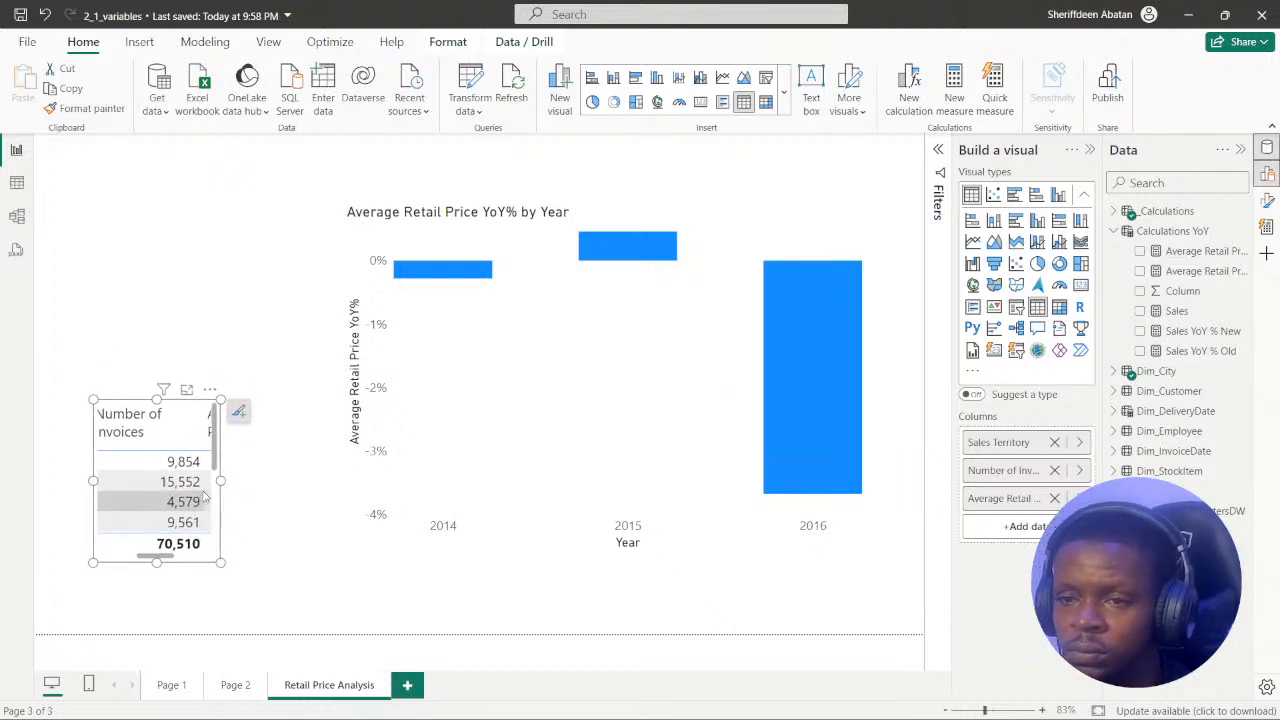
{"action": "key", "text": "Left"}
{"action": "key", "text": "Left"}
{"action": "key", "text": "Left"}
{"action": "key", "text": "Left"}
{"action": "key", "text": "Left"}
{"action": "key", "text": "Left"}
{"action": "key", "text": "Left"}
{"action": "key", "text": "Left"}
{"action": "key", "text": "Left"}
{"action": "key", "text": "Left"}
{"action": "key", "text": "Left"}
{"action": "key", "text": "Left"}
{"action": "key", "text": "Left"}
{"action": "key", "text": "Left"}
{"action": "key", "text": "Left"}
{"action": "key", "text": "Left"}
{"action": "key", "text": "Left"}
{"action": "key", "text": "Left"}
{"action": "key", "text": "Left"}
{"action": "key", "text": "Left"}
{"action": "key", "text": "Down"}
{"action": "key", "text": "Down"}
{"action": "key", "text": "Down"}
{"action": "key", "text": "Down"}
{"action": "key", "text": "Down"}
{"action": "key", "text": "Down"}
{"action": "key", "text": "Down"}
{"action": "key", "text": "Down"}
{"action": "key", "text": "Down"}
{"action": "key", "text": "Down"}
{"action": "key", "text": "Down"}
{"action": "key", "text": "Down"}
{"action": "key", "text": "Down"}
{"action": "key", "text": "Down"}
{"action": "key", "text": "Down"}
{"action": "key", "text": "Down"}
{"action": "key", "text": "Down"}
{"action": "key", "text": "Down"}
{"action": "key", "text": "Down"}
{"action": "key", "text": "Down"}
{"action": "key", "text": "Left"}
{"action": "key", "text": "Left"}
{"action": "key", "text": "Left"}
{"action": "key", "text": "Left"}
{"action": "key", "text": "Left"}
{"action": "key", "text": "Left"}
{"action": "key", "text": "Left"}
{"action": "key", "text": "Left"}
{"action": "key", "text": "Left"}
{"action": "key", "text": "Left"}
{"action": "key", "text": "Left"}
{"action": "key", "text": "Left"}
{"action": "key", "text": "Left"}
{"action": "key", "text": "Down"}
{"action": "key", "text": "Down"}
{"action": "key", "text": "Down"}
{"action": "key", "text": "Down"}
{"action": "key", "text": "Down"}
{"action": "key", "text": "Down"}
{"action": "key", "text": "Down"}
{"action": "key", "text": "Down"}
{"action": "key", "text": "Down"}
{"action": "key", "text": "Down"}
{"action": "key", "text": "Down"}
{"action": "key", "text": "Down"}
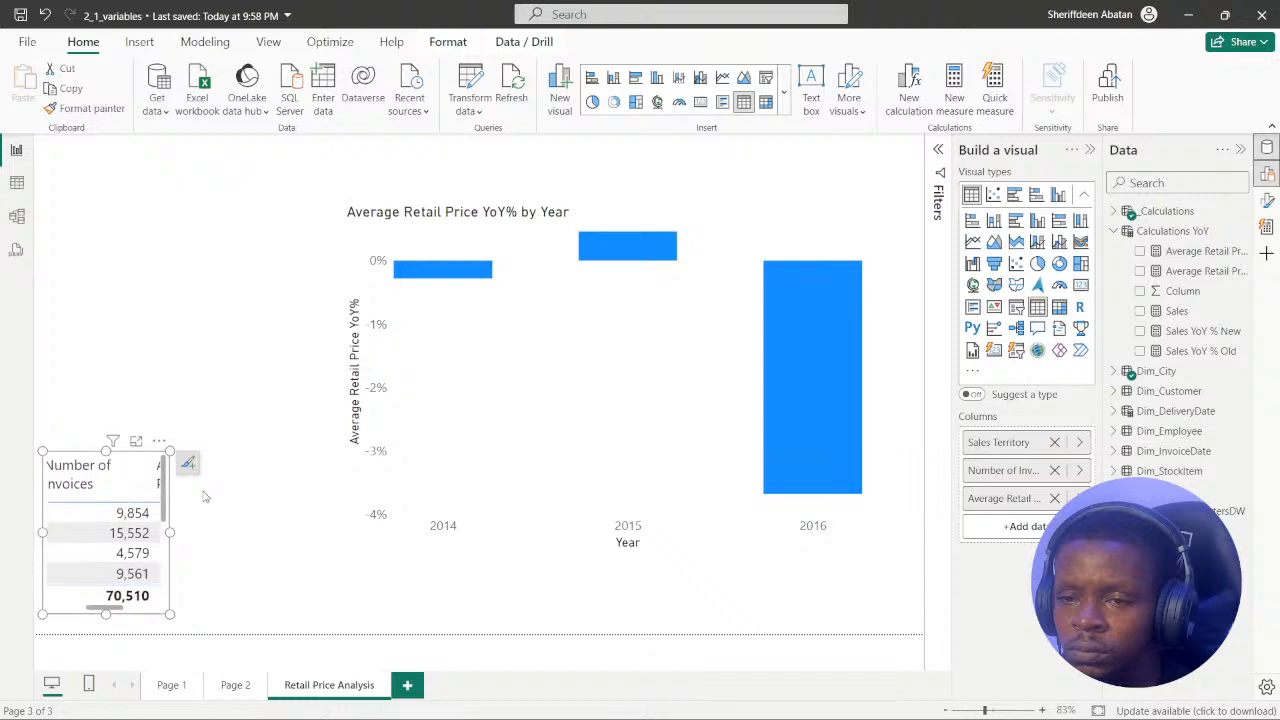
{"action": "key", "text": "Down"}
{"action": "key", "text": "Down"}
{"action": "key", "text": "Down"}
{"action": "key", "text": "Down"}
{"action": "key", "text": "Down"}
{"action": "key", "text": "Down"}
{"action": "key", "text": "Down"}
{"action": "key", "text": "Down"}
{"action": "key", "text": "Down"}
{"action": "key", "text": "Down"}
{"action": "key", "text": "Down"}
{"action": "key", "text": "Down"}
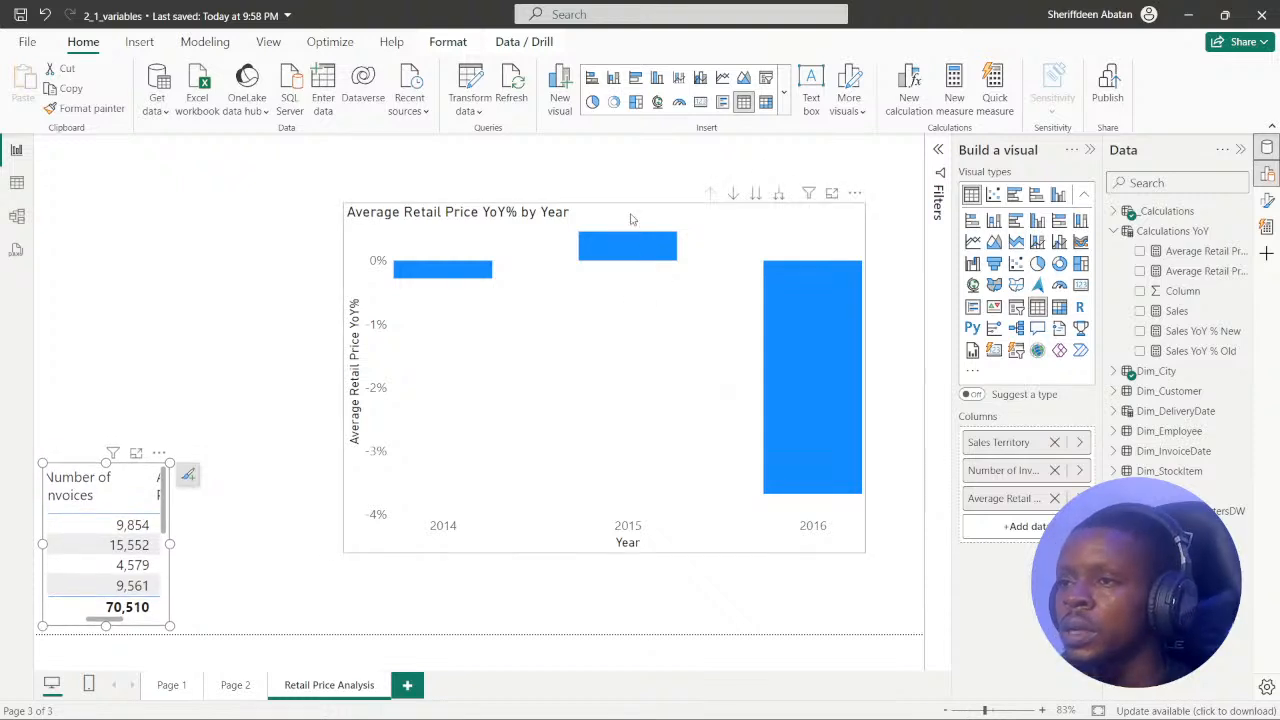
- Enlarge the Average Retail Price YoY% chart toward the page's upper left, check its axis fields and collapse the Calculations YoY table
{"action": "left_click", "coordinate": [631, 219]}
{"action": "left_click_drag", "start_coordinate": [343, 201], "coordinate": [179, 170]}
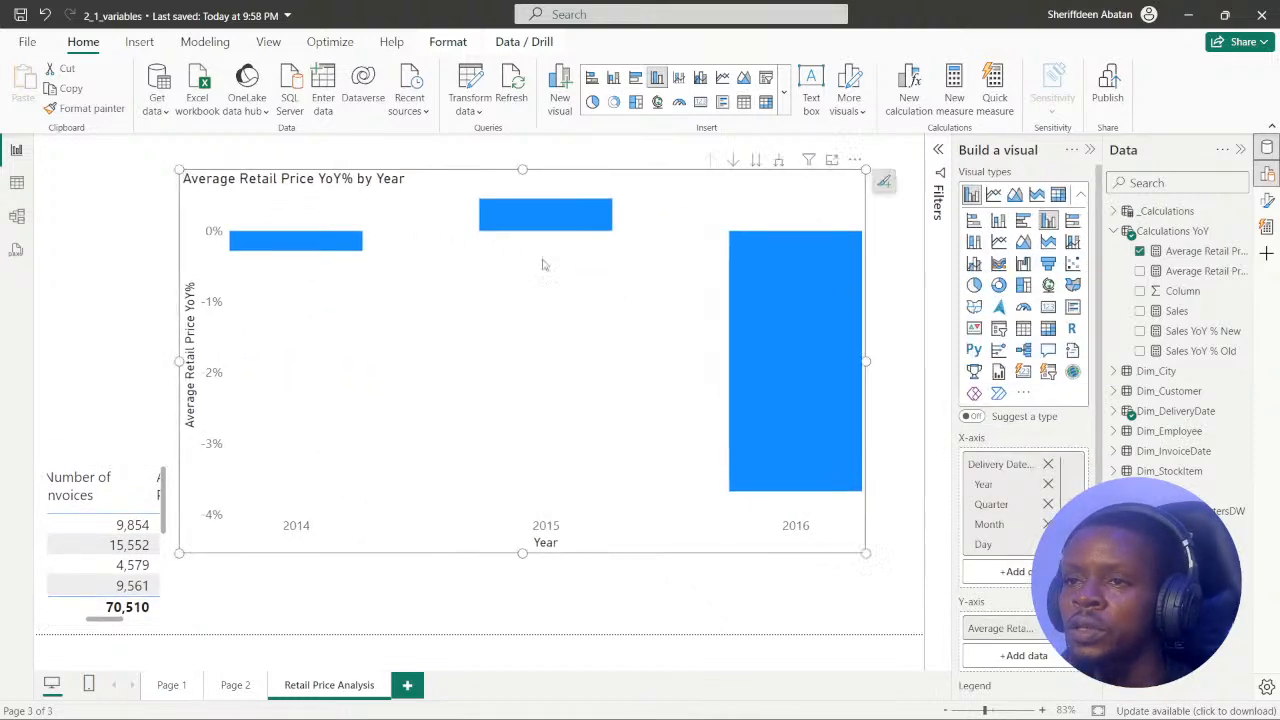
{"action": "scroll", "coordinate": [1033, 502], "scroll_direction": "down", "scroll_amount": 3}
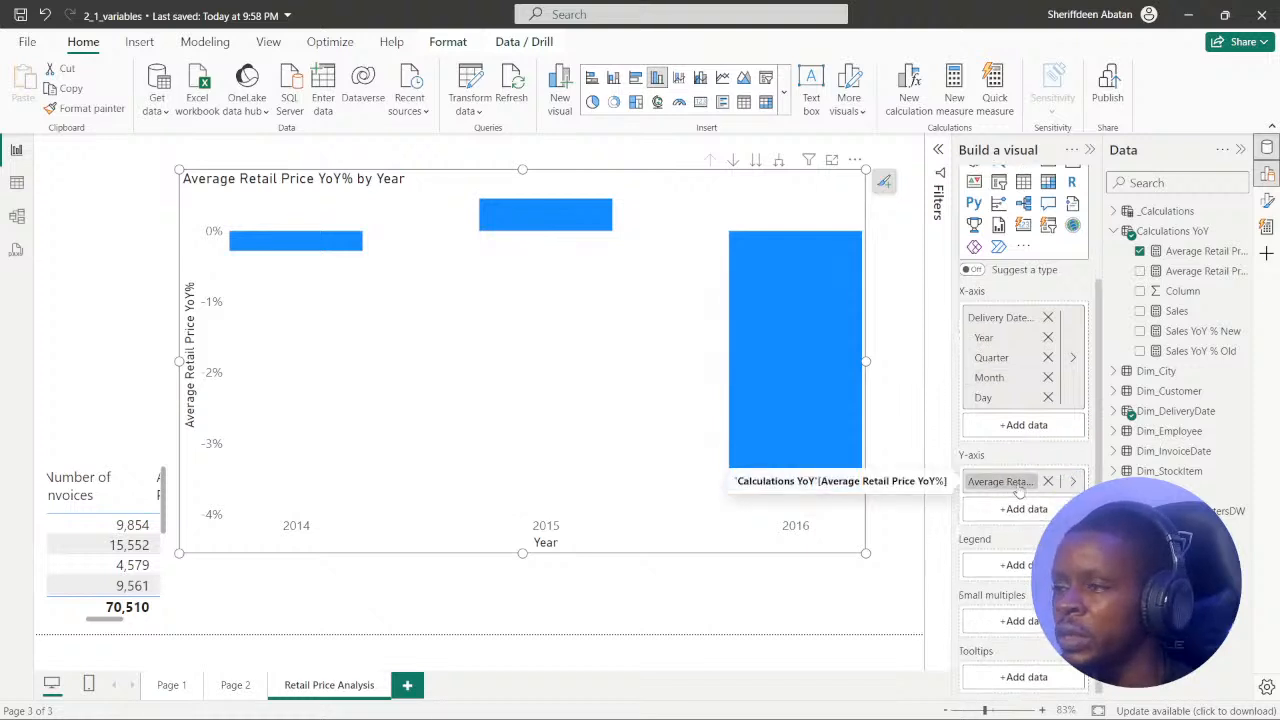
{"action": "left_click", "coordinate": [1113, 231]}
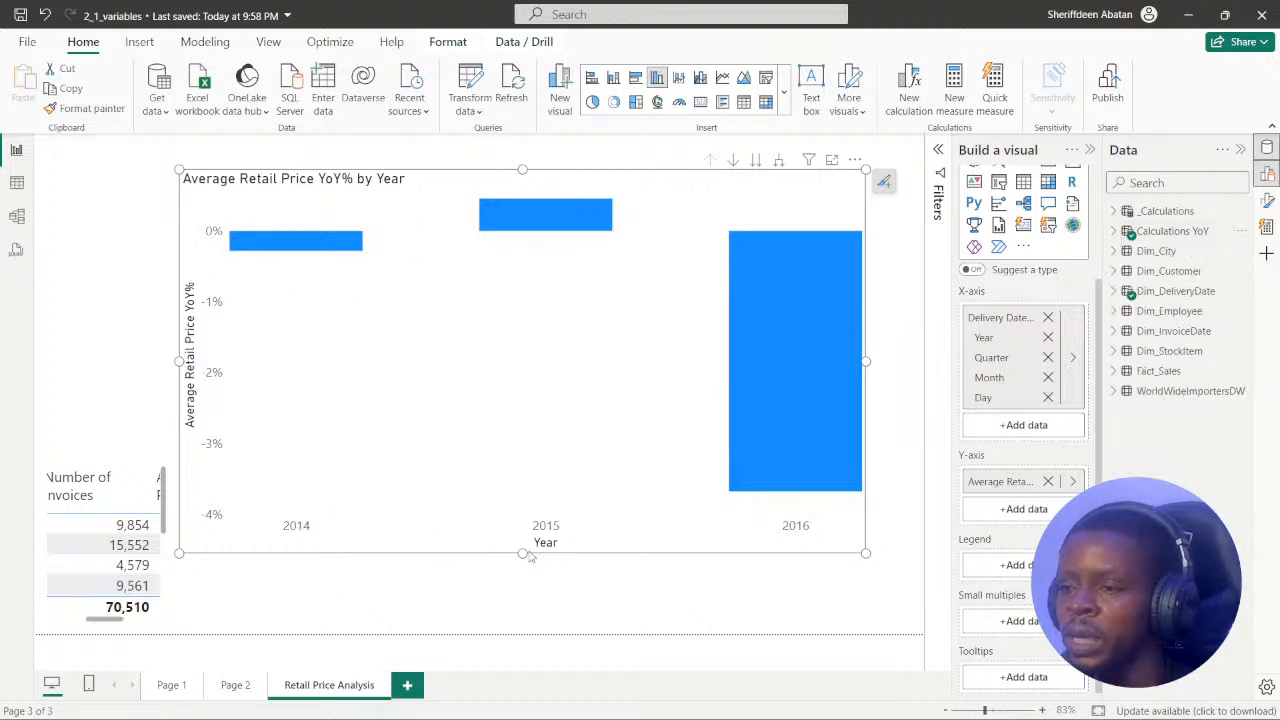
- Turn on drill-down for the chart, step through the date hierarchy to day level and go back up to years
{"action": "left_click", "coordinate": [733, 163]}
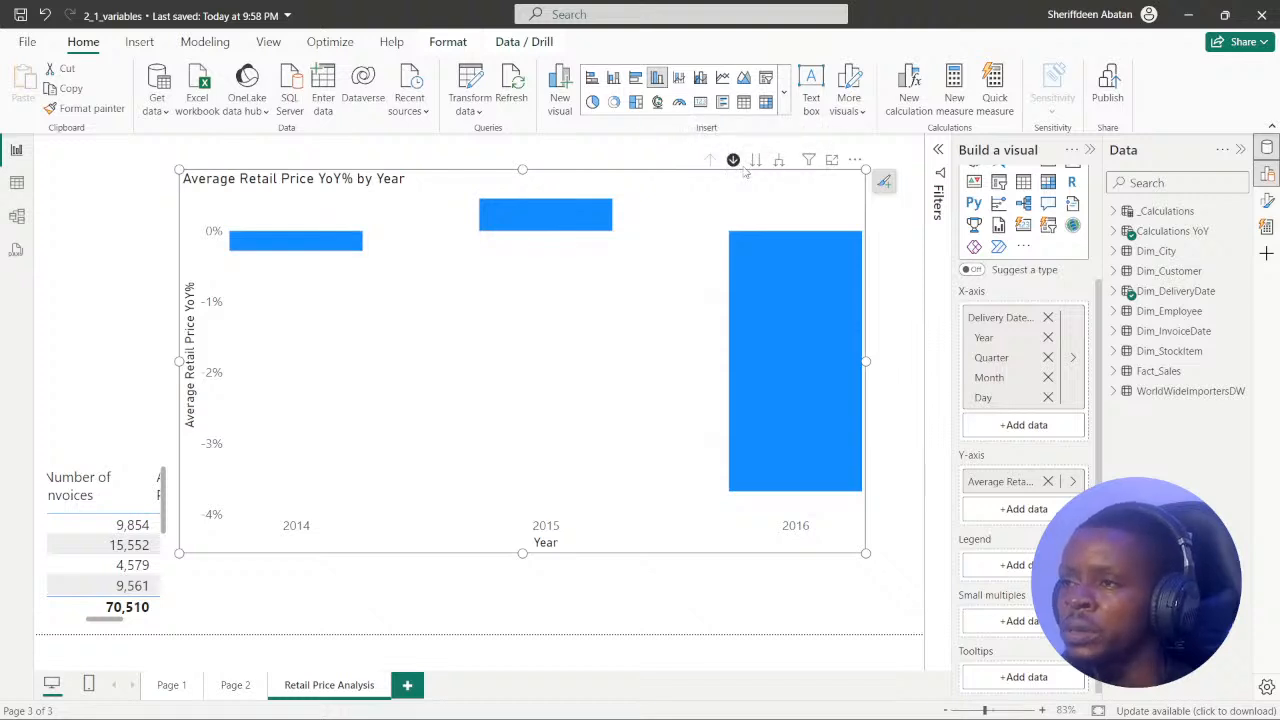
{"action": "left_click", "coordinate": [756, 163]}
{"action": "left_click", "coordinate": [756, 163]}
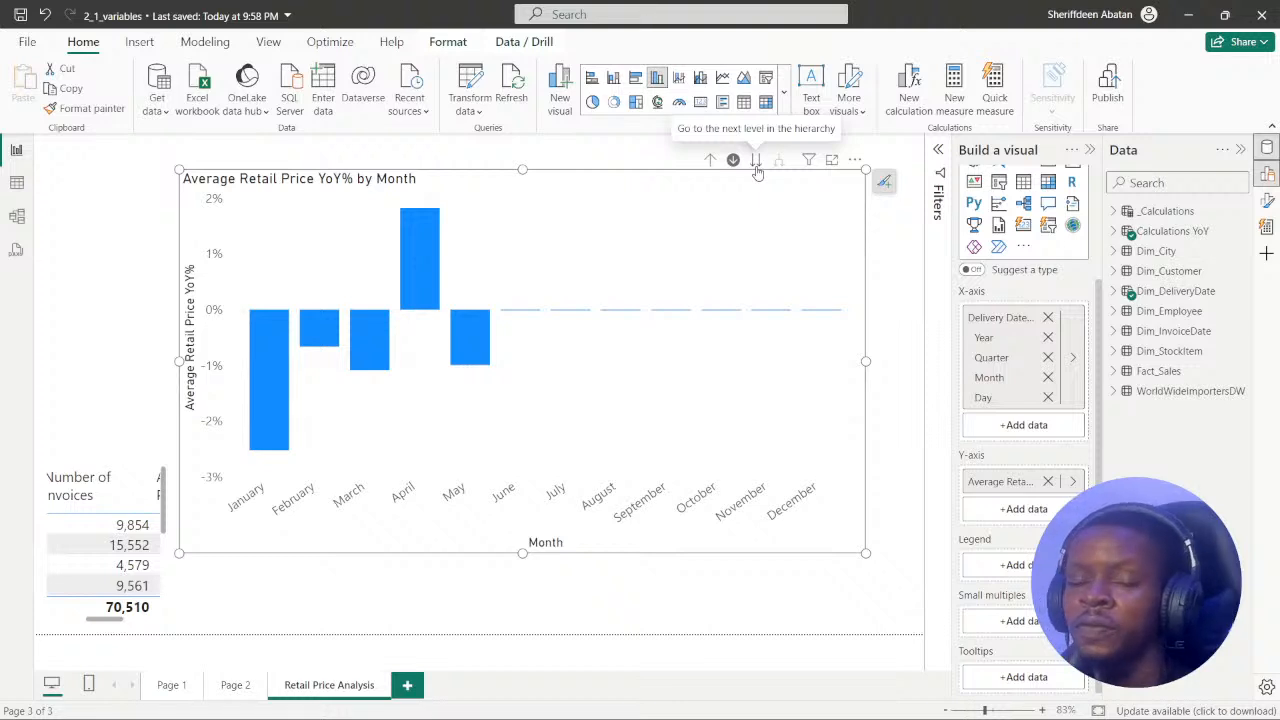
{"action": "left_click", "coordinate": [757, 168]}
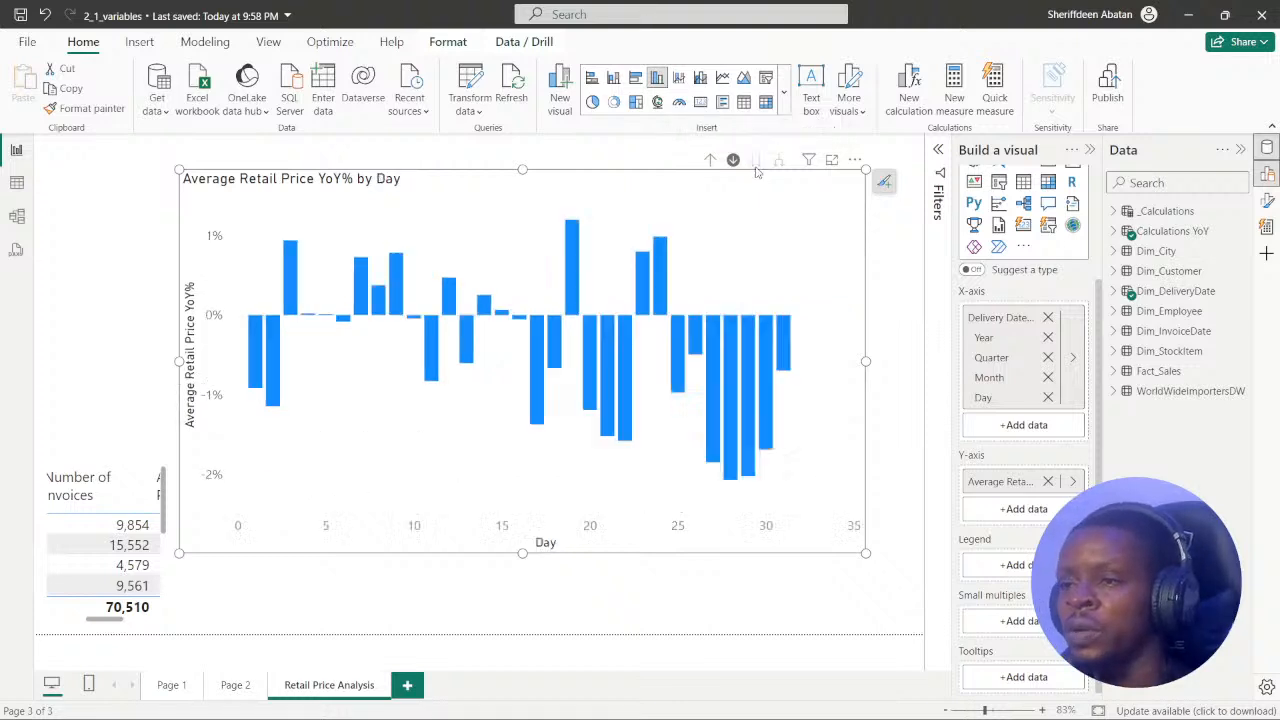
{"action": "left_click", "coordinate": [710, 161]}
{"action": "left_click", "coordinate": [710, 161]}
{"action": "left_click", "coordinate": [710, 161]}
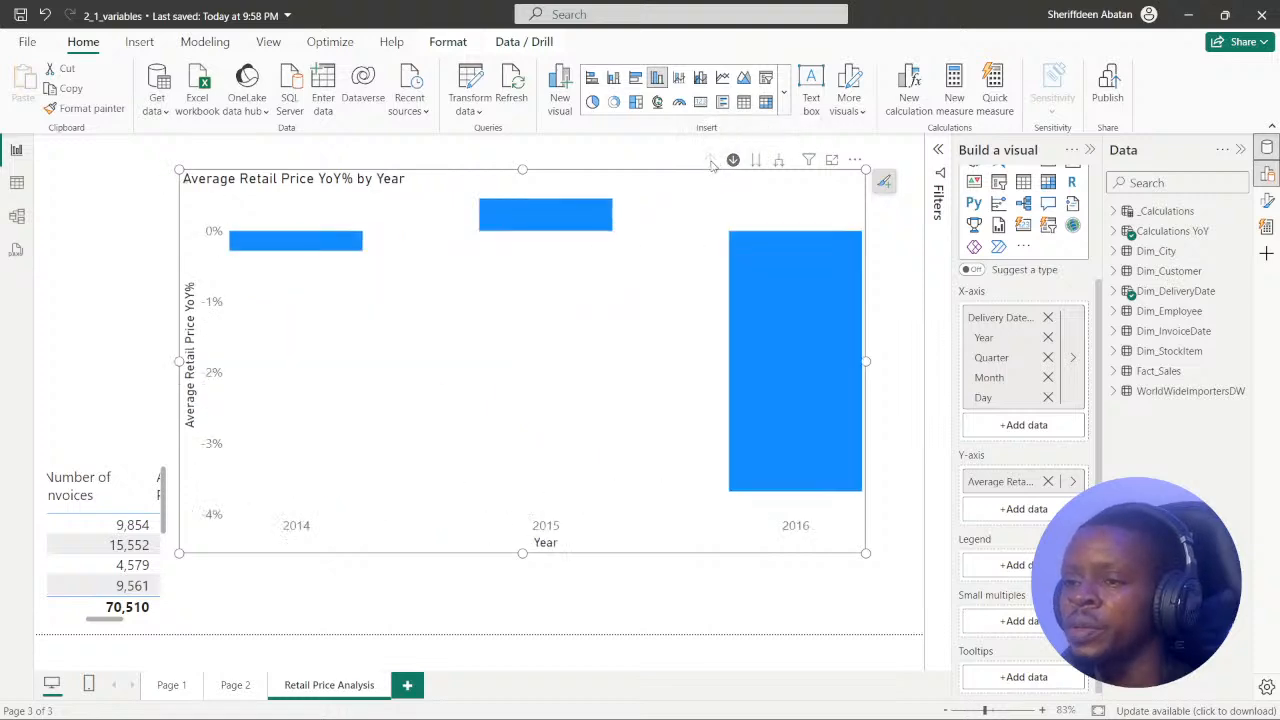
- Switch to DataCamp and advance the Quick measures exercise to instruction 4
{"action": "left_click", "coordinate": [572, 702]}
{"action": "left_click", "coordinate": [682, 550]}
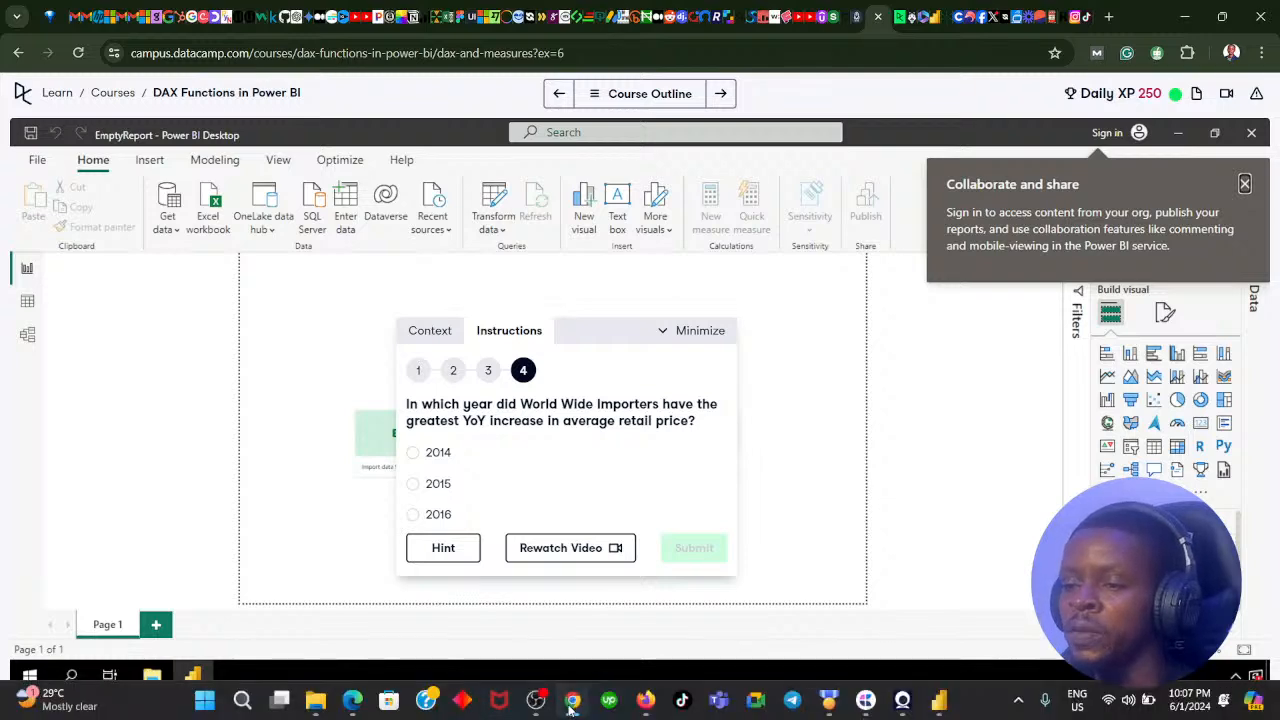
- Check the 2014, 2015 and 2016 columns of the YoY% chart in Power BI and submit 2015 as the answer in DataCamp
{"action": "key", "text": "alt+Tab"}
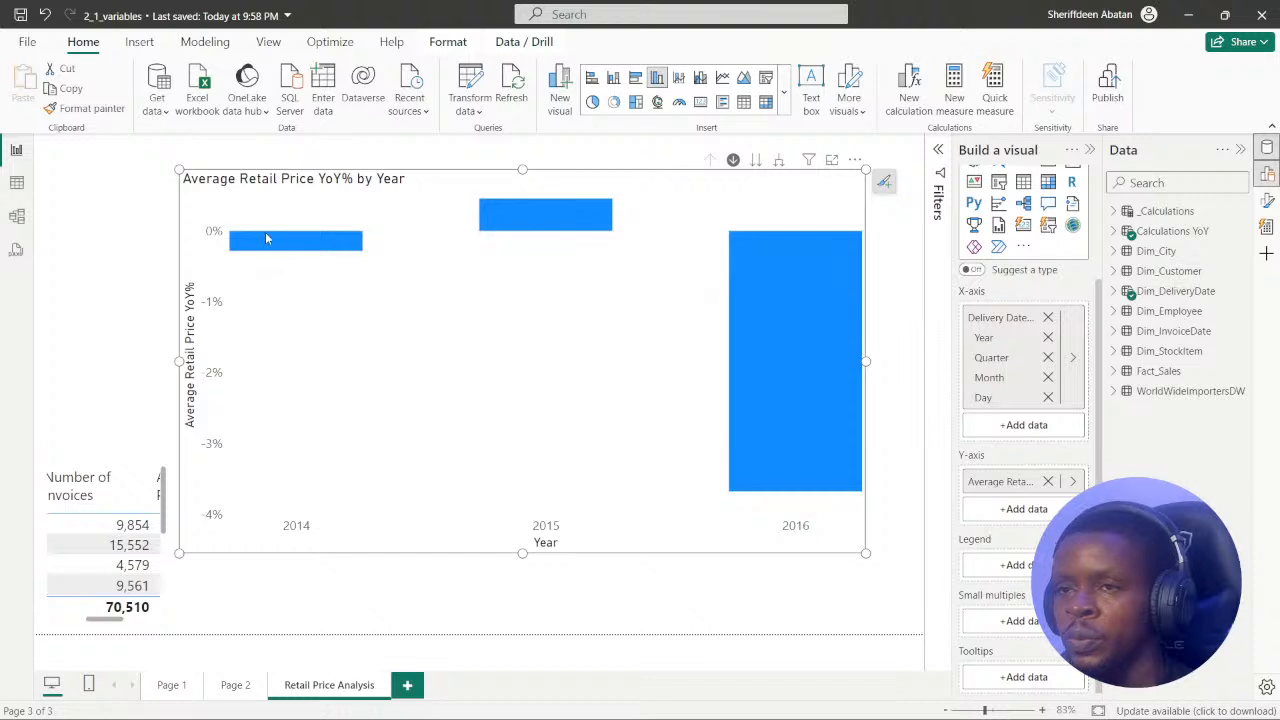
{"action": "mouse_move", "coordinate": [274, 246]}
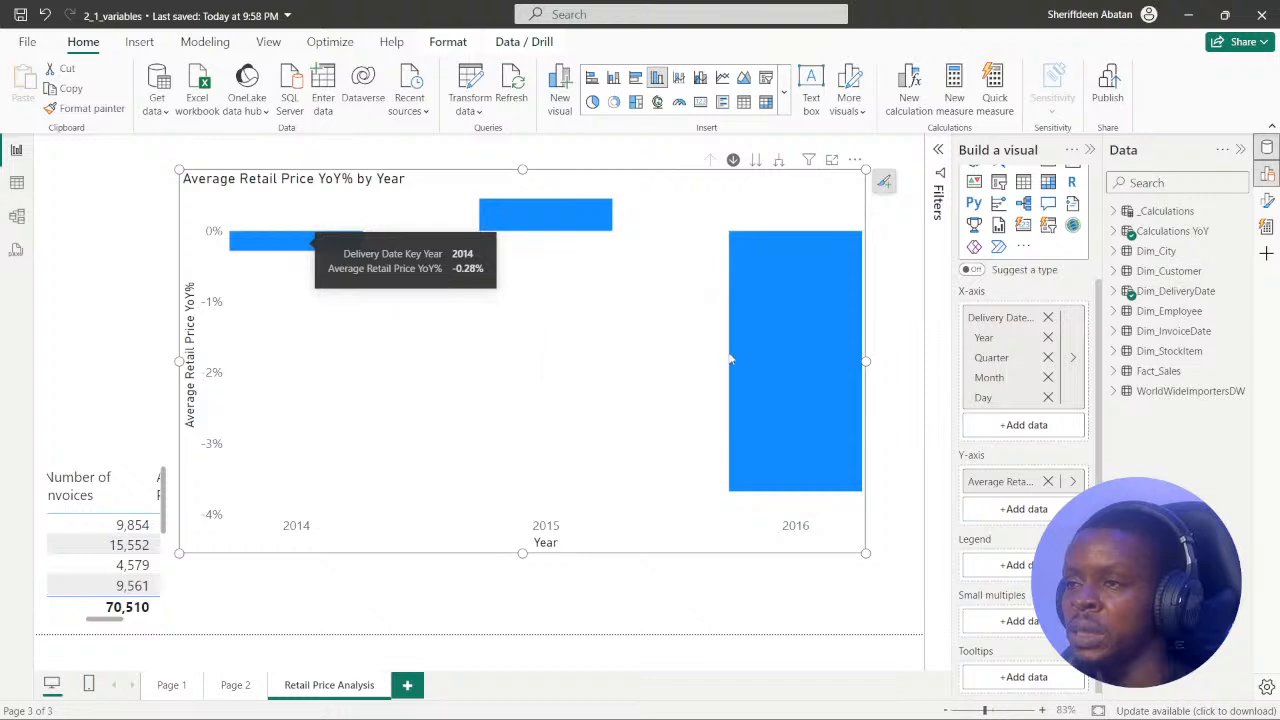
{"action": "mouse_move", "coordinate": [780, 342]}
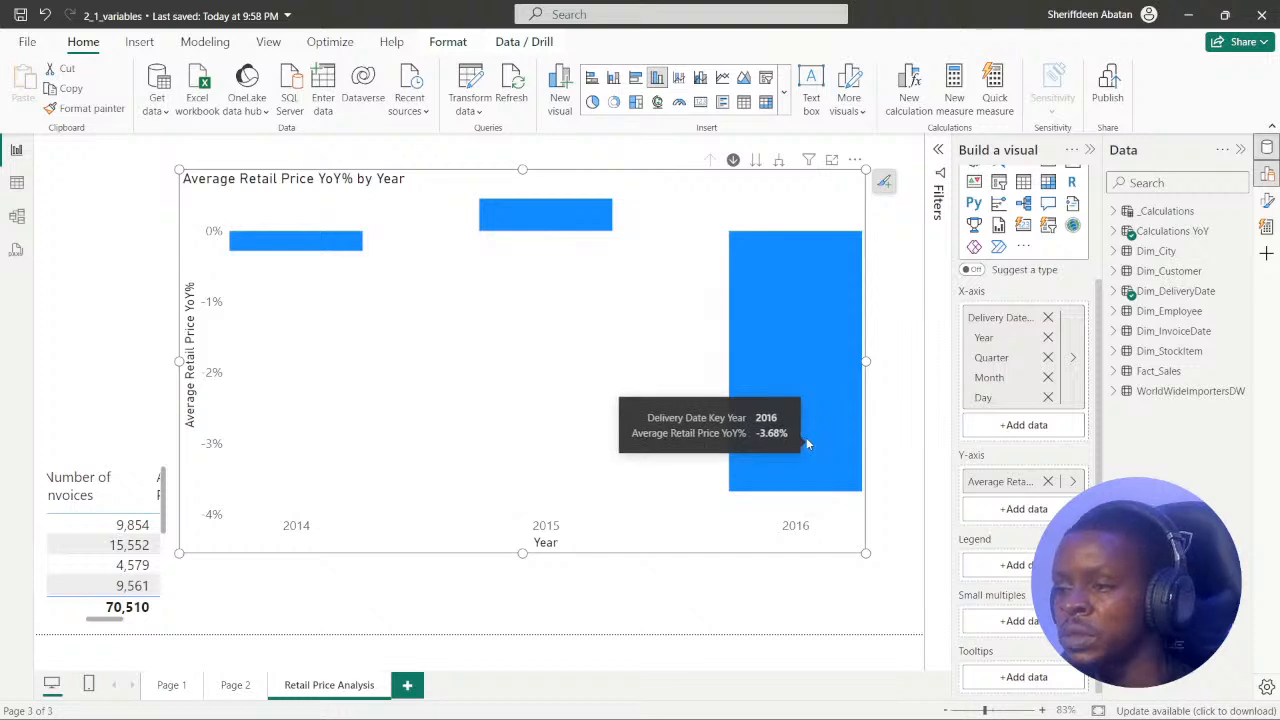
{"action": "mouse_move", "coordinate": [520, 218]}
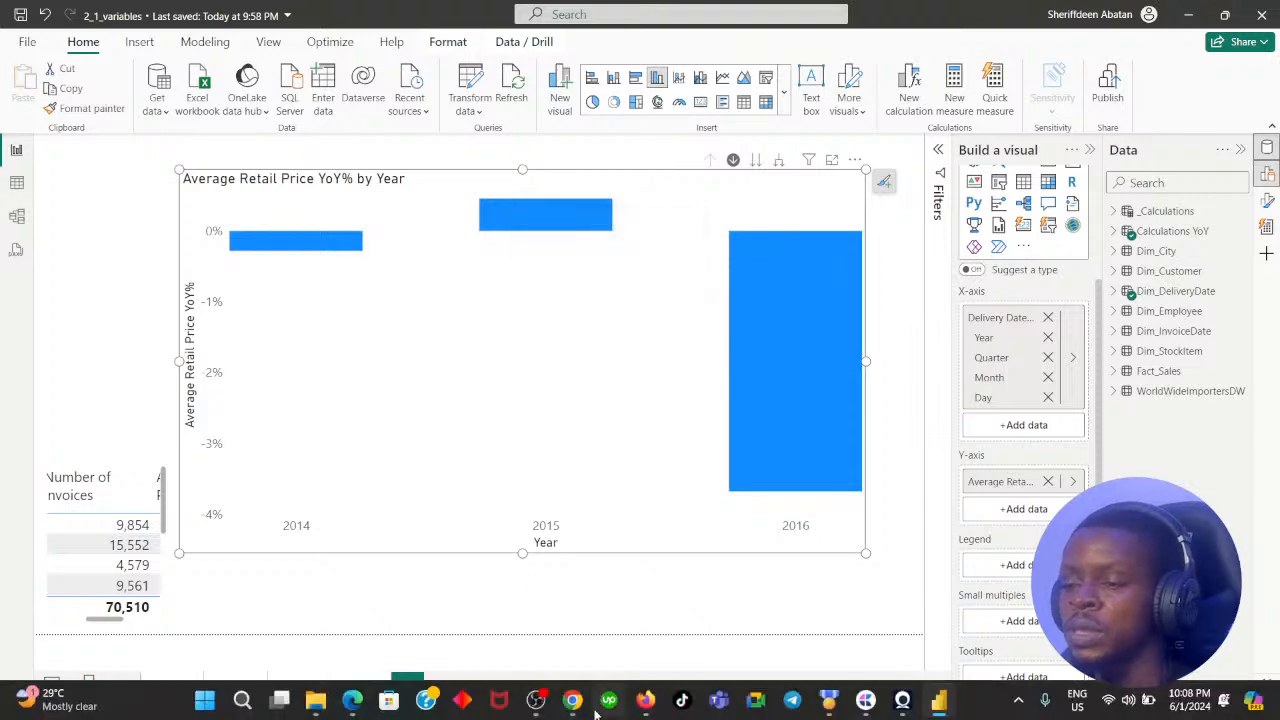
{"action": "left_click", "coordinate": [573, 702]}
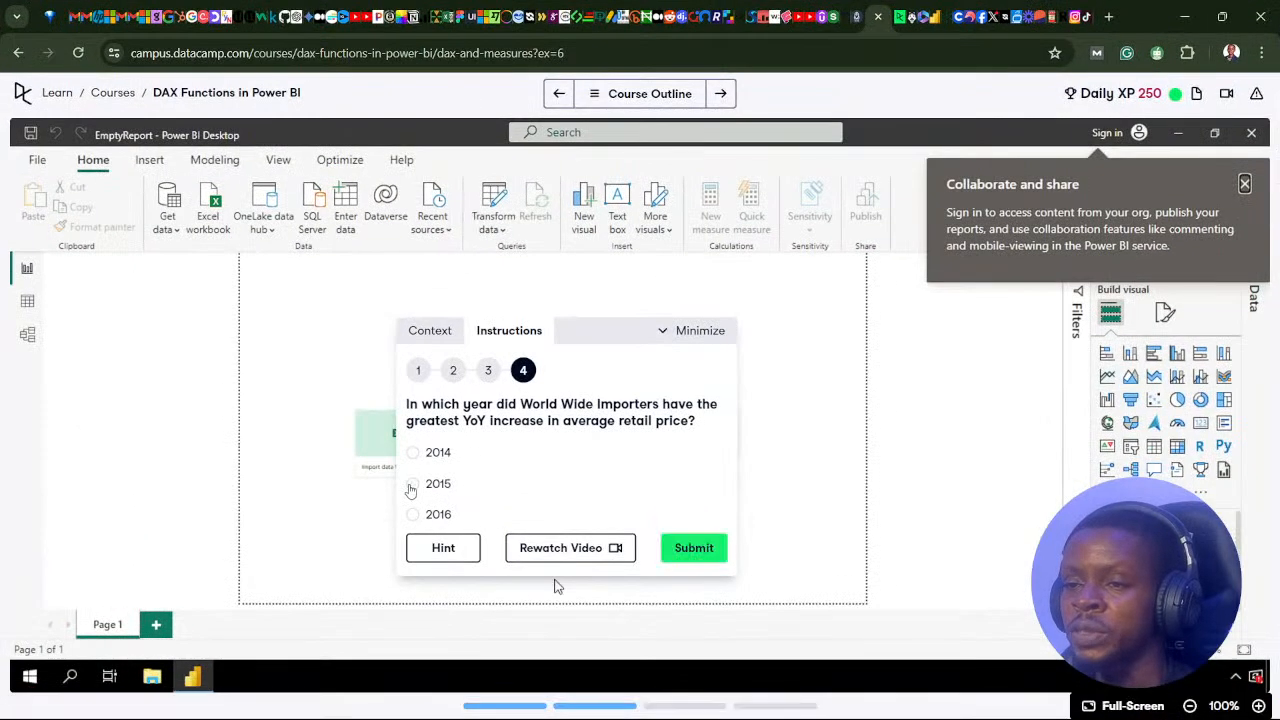
{"action": "left_click", "coordinate": [674, 545]}
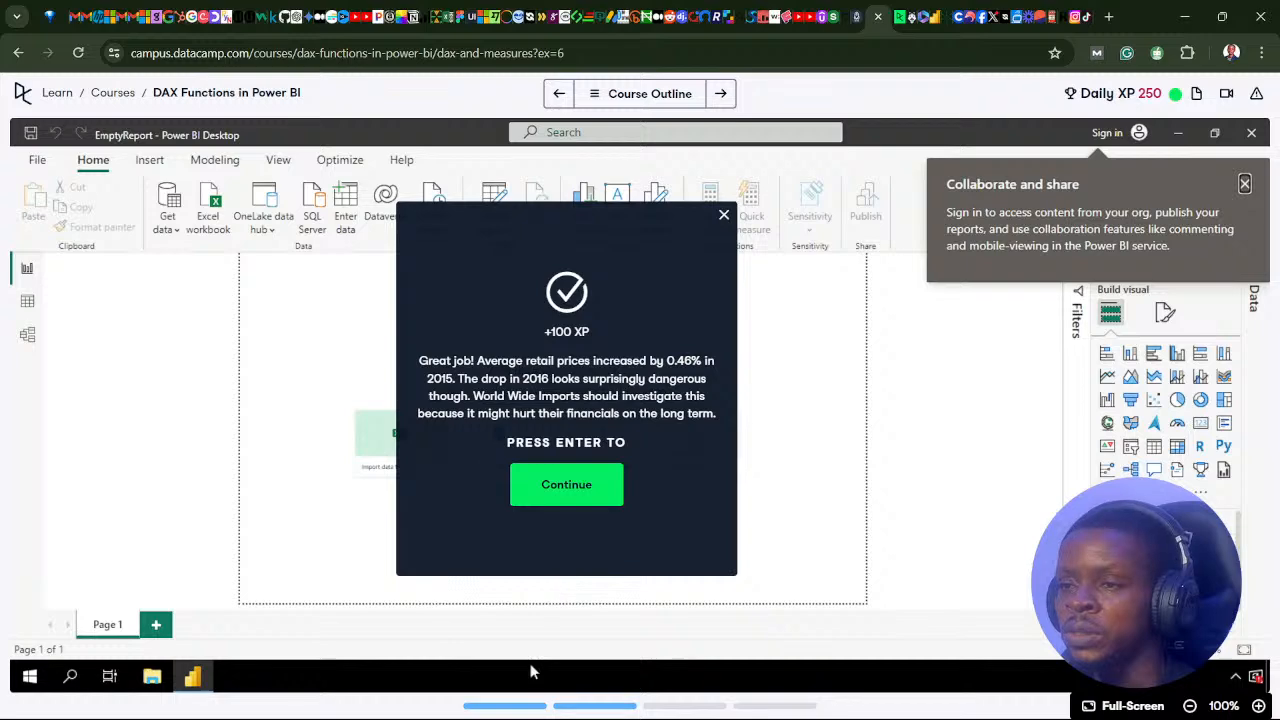
- Recheck the 2015 column in Power BI and continue in DataCamp to the Filtering and counting with DAX lesson
{"action": "left_click", "coordinate": [574, 698]}
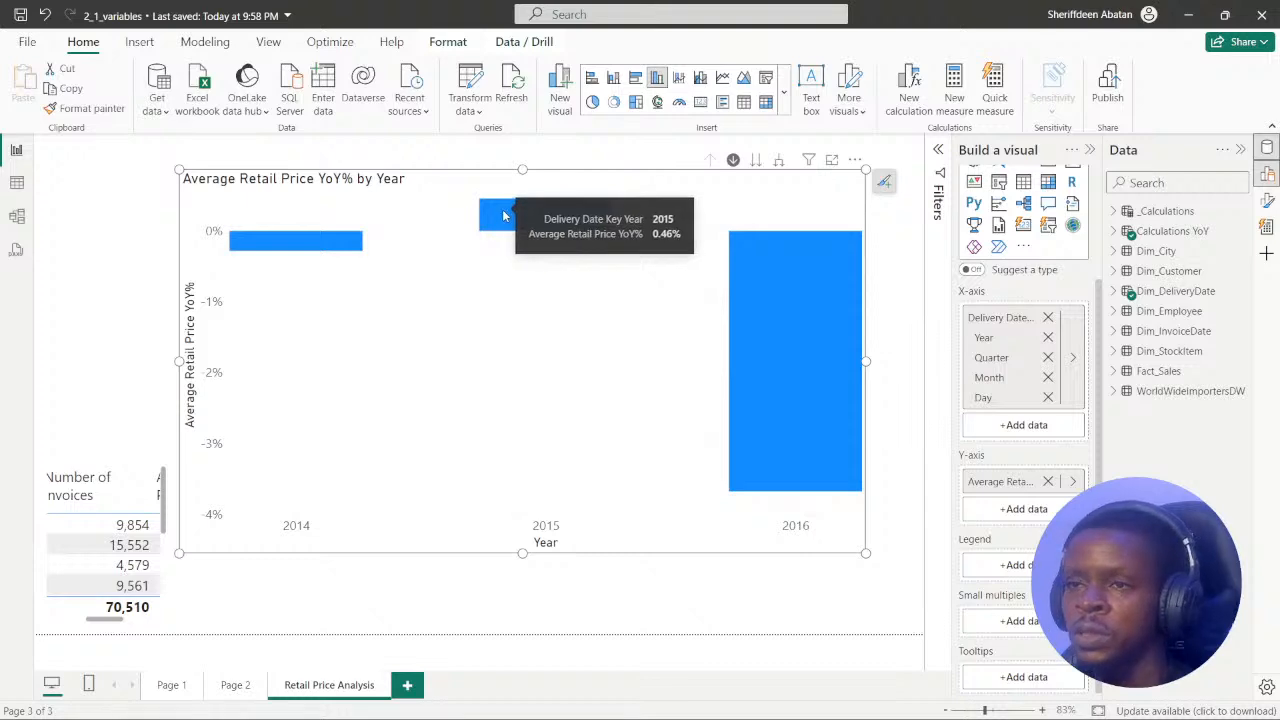
{"action": "mouse_move", "coordinate": [560, 706]}
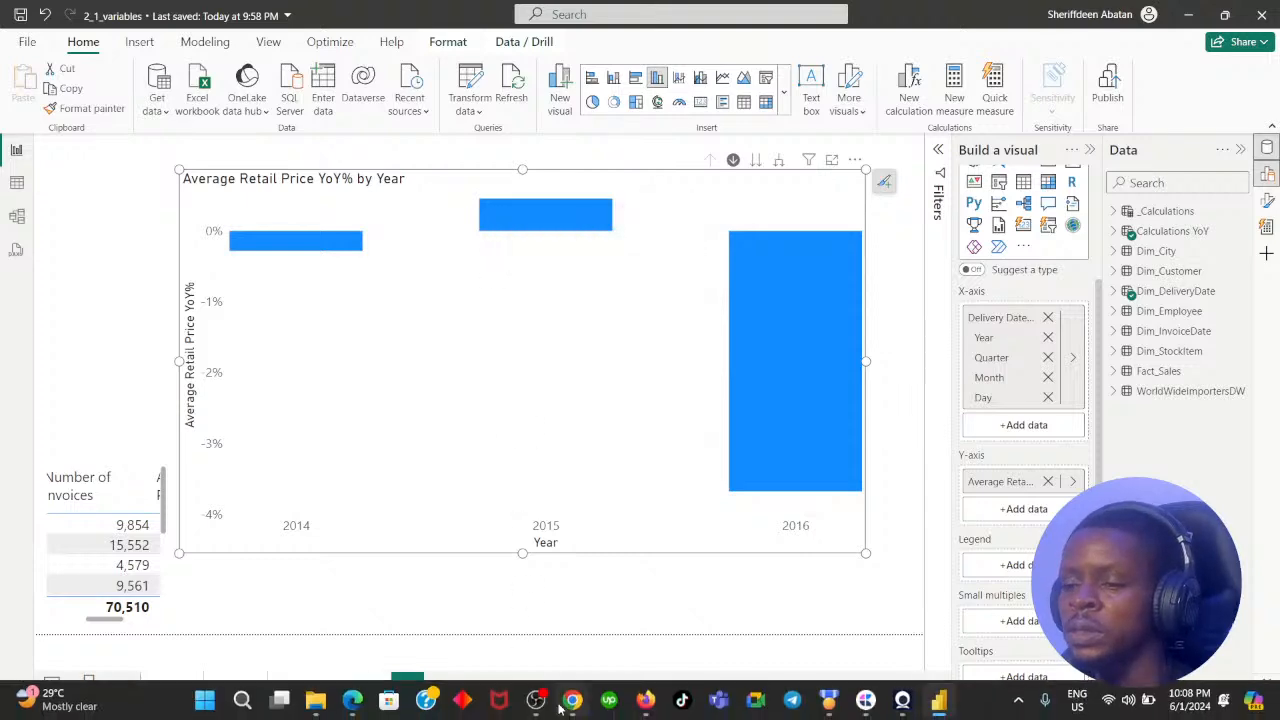
{"action": "left_click", "coordinate": [569, 706]}
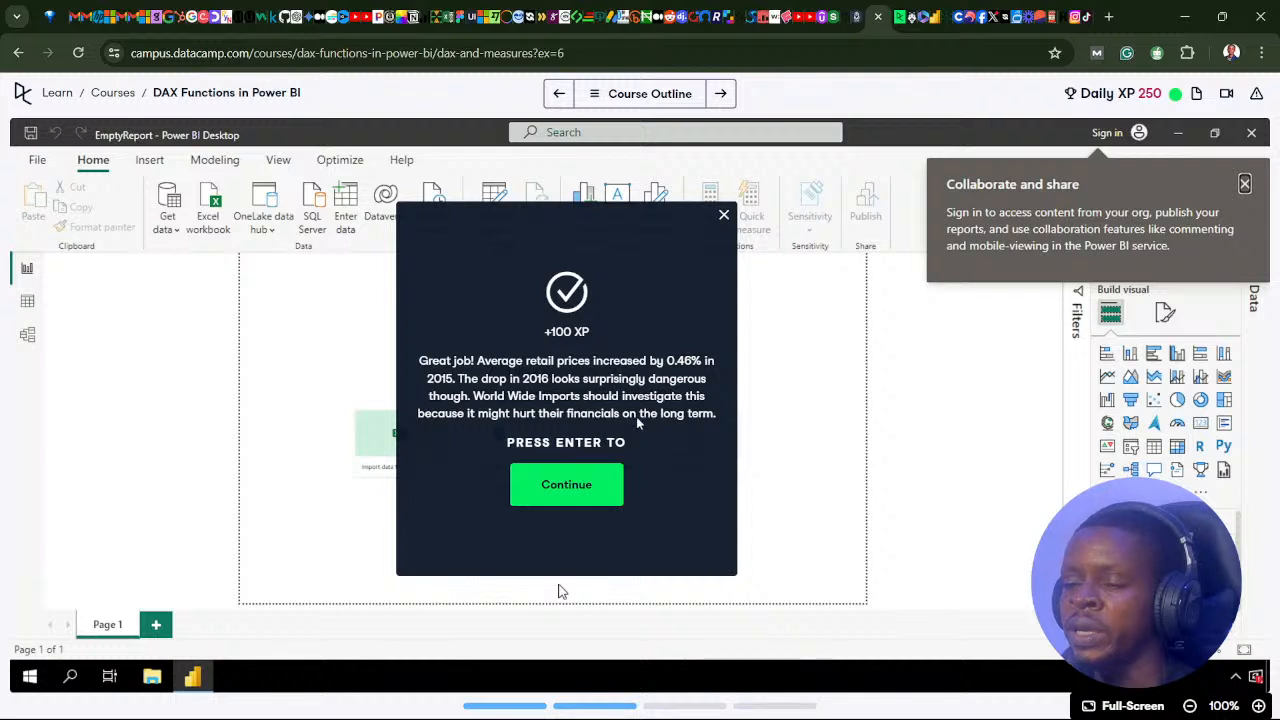
{"action": "key", "text": "Return"}
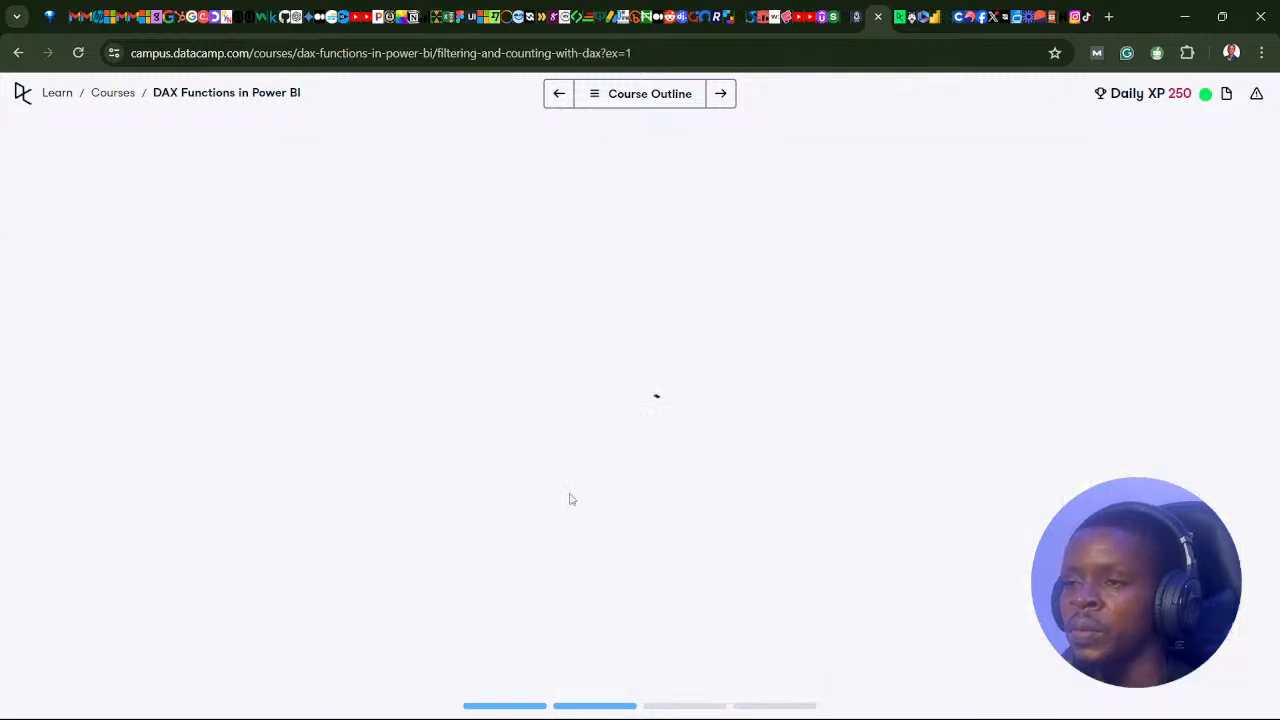
- Switch to Power BI, deselect the Average Retail Price YoY% chart and return to DataCamp
{"action": "mouse_move", "coordinate": [580, 703]}
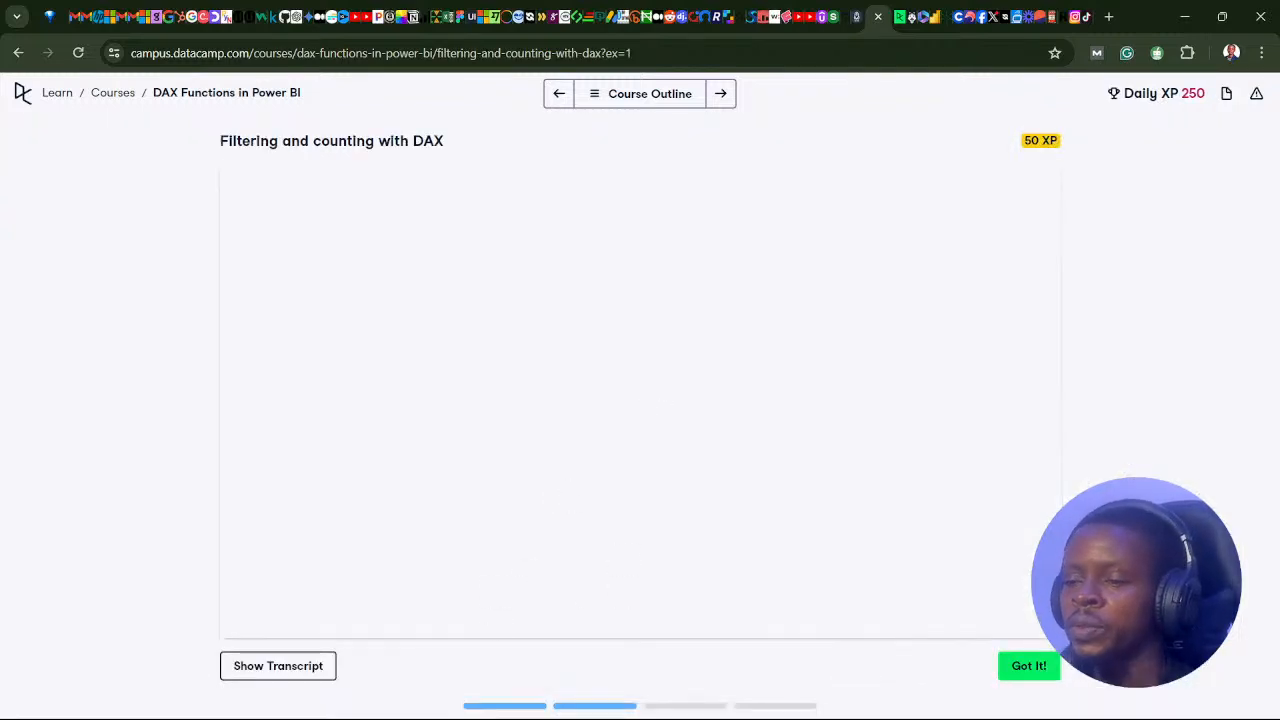
{"action": "left_click", "coordinate": [572, 700]}
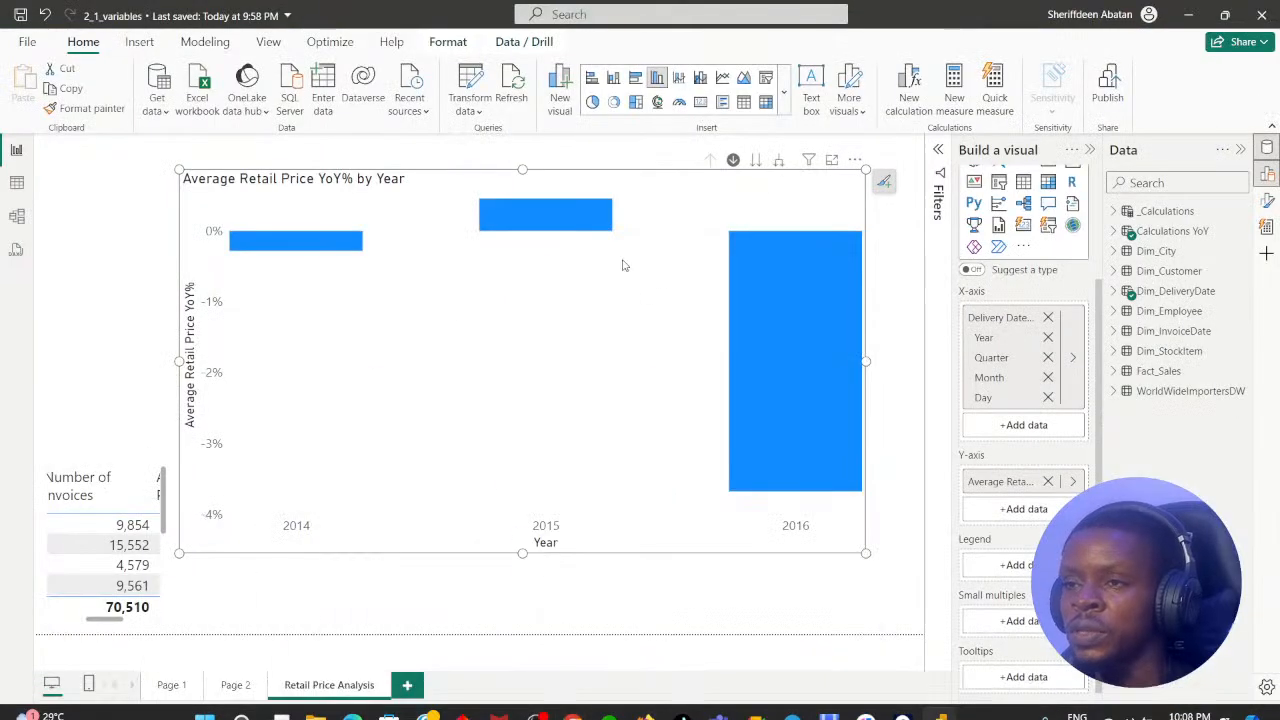
{"action": "left_click", "coordinate": [471, 651]}
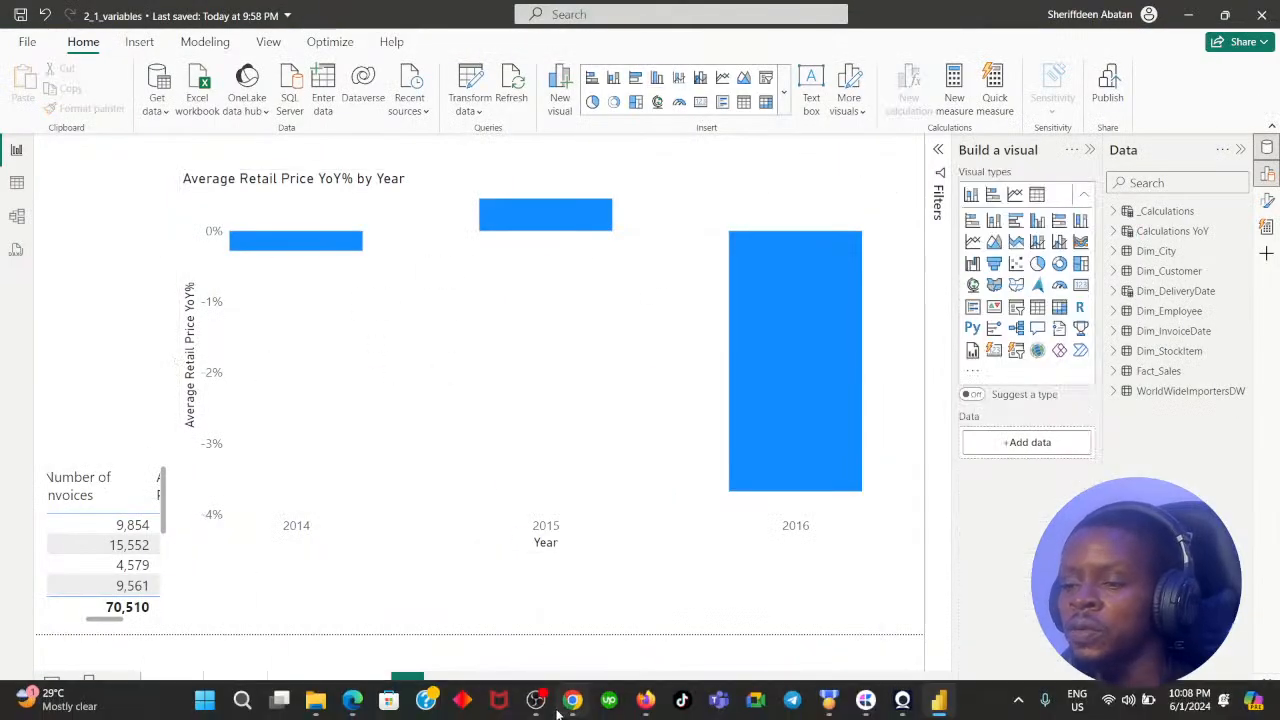
{"action": "left_click", "coordinate": [572, 700]}
- Look through chapters 1 to 3 in the course outline and open the Row vs. query vs. filter context exercise
{"action": "left_click", "coordinate": [591, 100]}
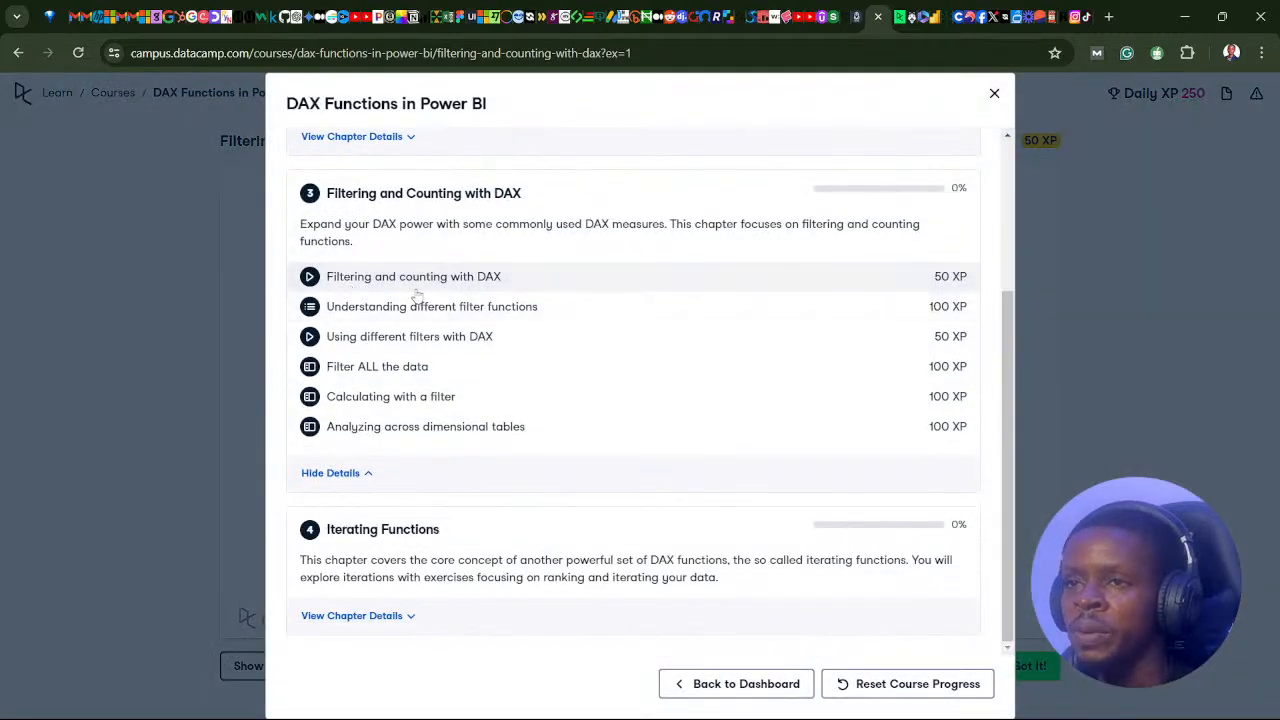
{"action": "scroll", "coordinate": [425, 292], "scroll_direction": "up", "scroll_amount": 3}
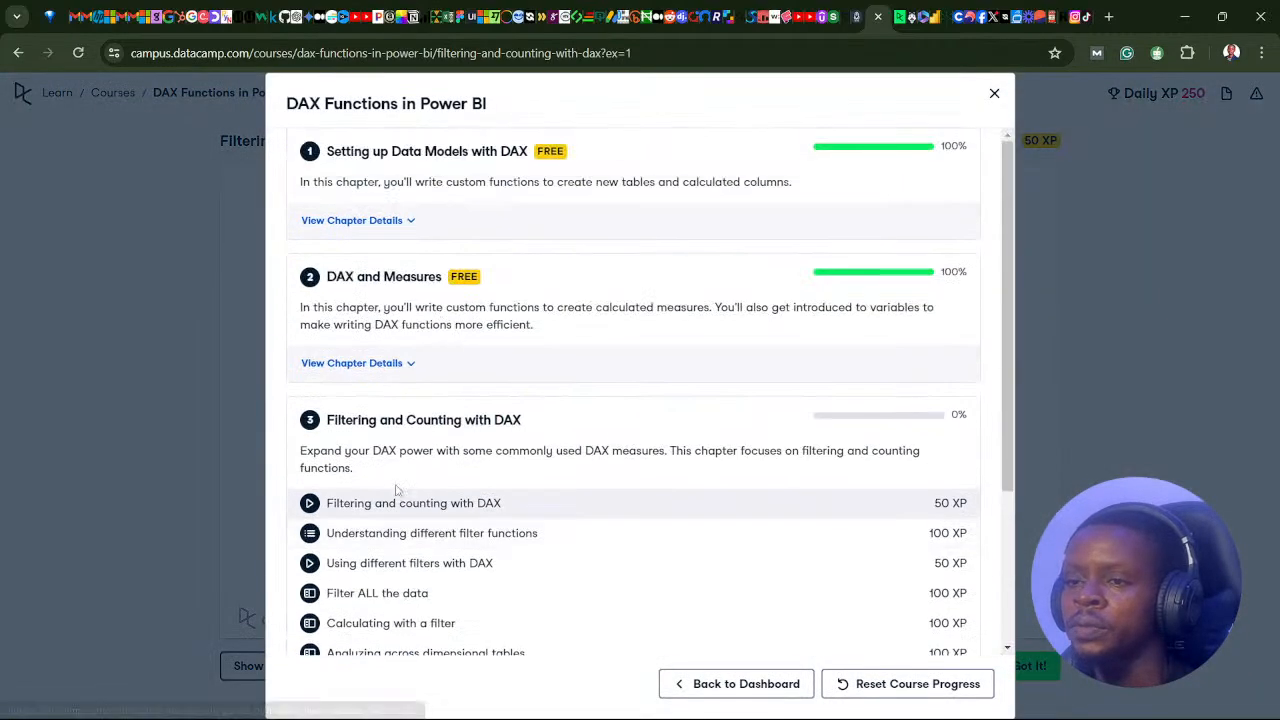
{"action": "scroll", "coordinate": [370, 520], "scroll_direction": "down", "scroll_amount": 2}
{"action": "left_click", "coordinate": [366, 473]}
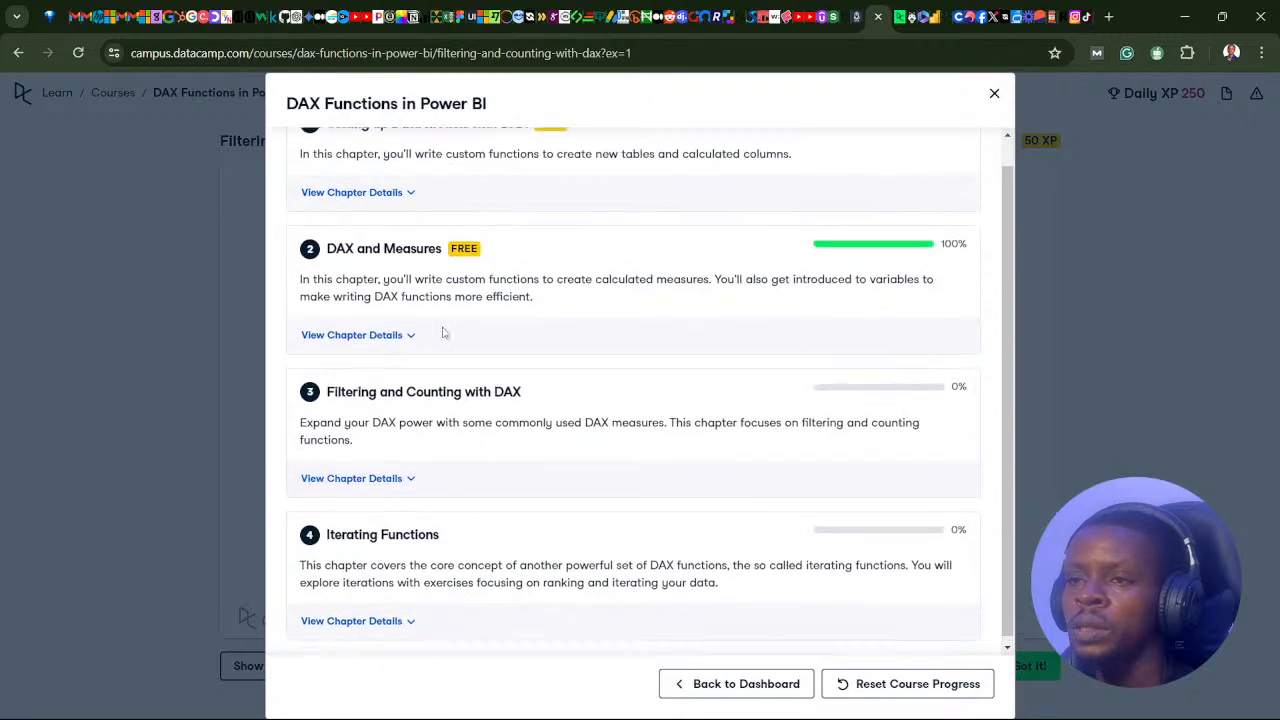
{"action": "scroll", "coordinate": [430, 300], "scroll_direction": "up", "scroll_amount": 1}
{"action": "left_click", "coordinate": [405, 220]}
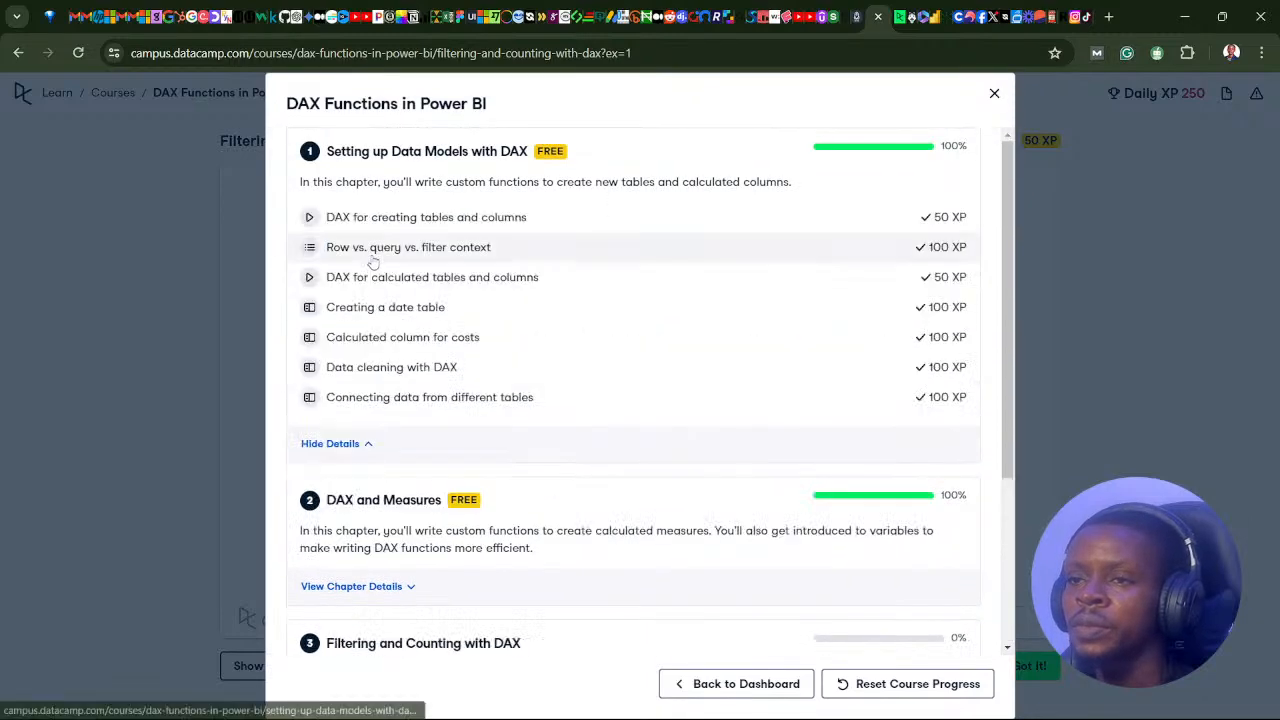
{"action": "left_click", "coordinate": [400, 246]}
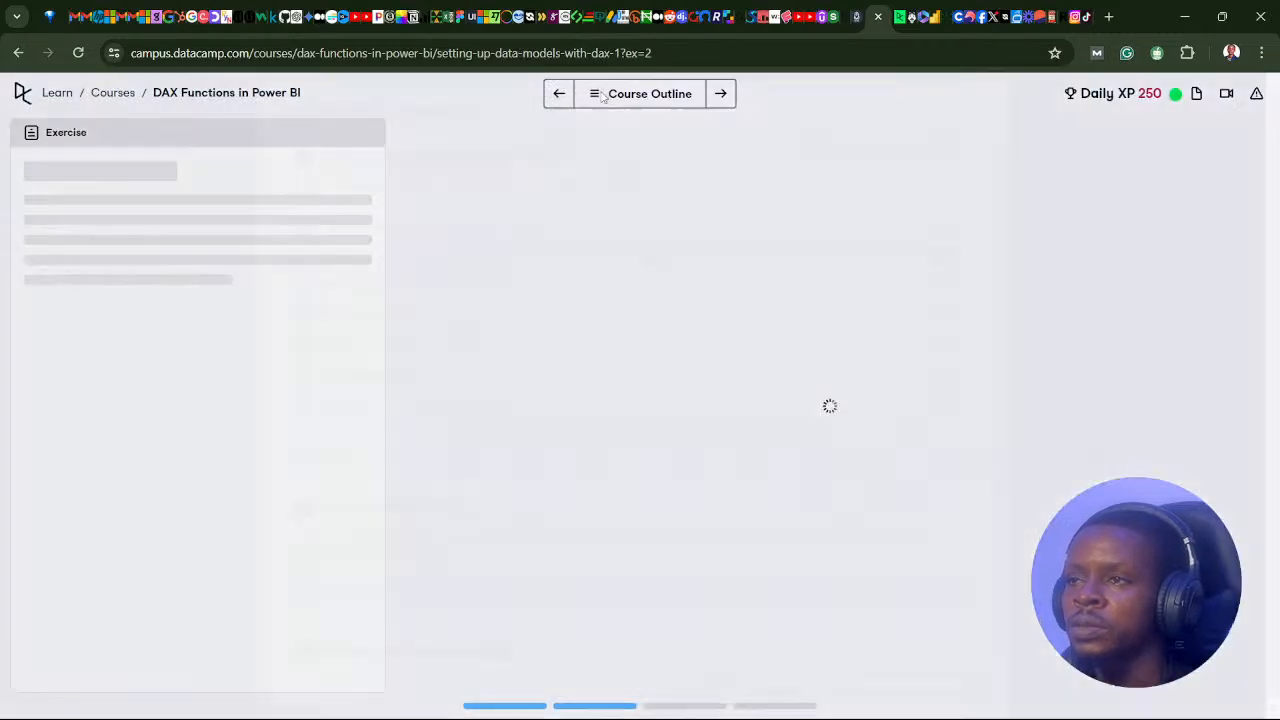
- Review the lessons of chapters 2 and 3 in the course outline, close it and go to DataCamp's Learn page
{"action": "left_click", "coordinate": [602, 96]}
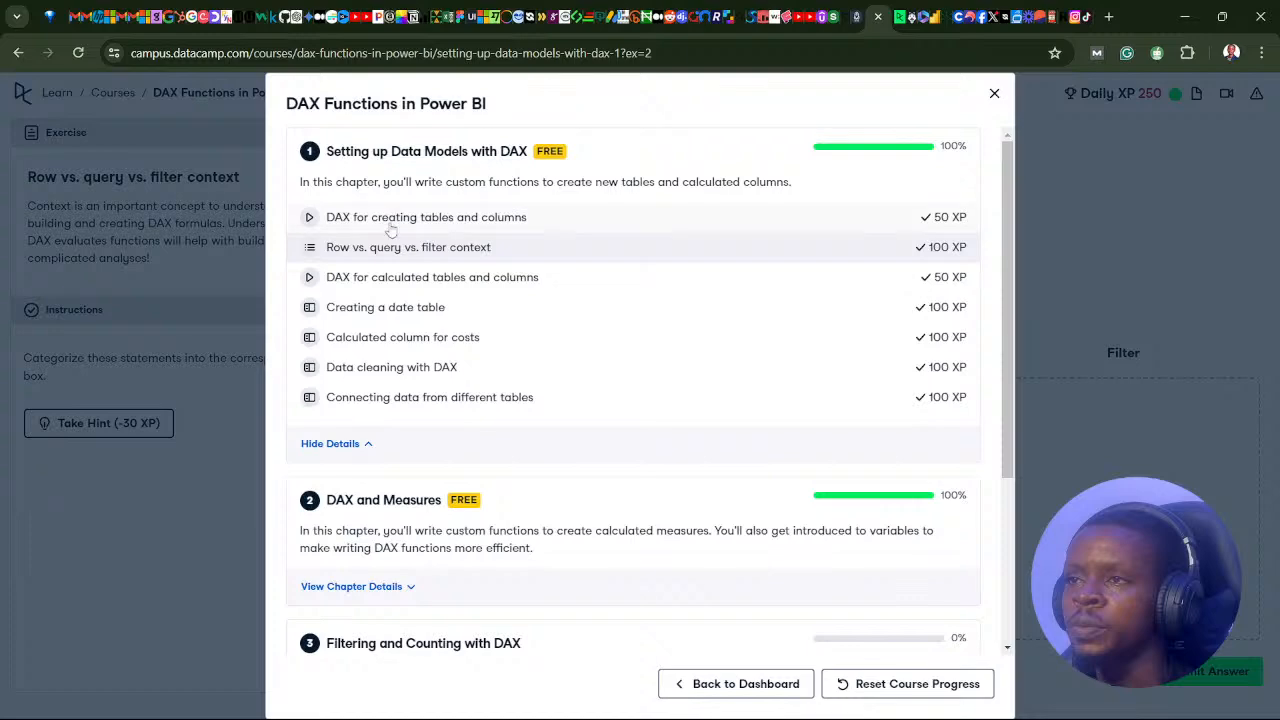
{"action": "left_click", "coordinate": [366, 446]}
{"action": "left_click", "coordinate": [404, 363]}
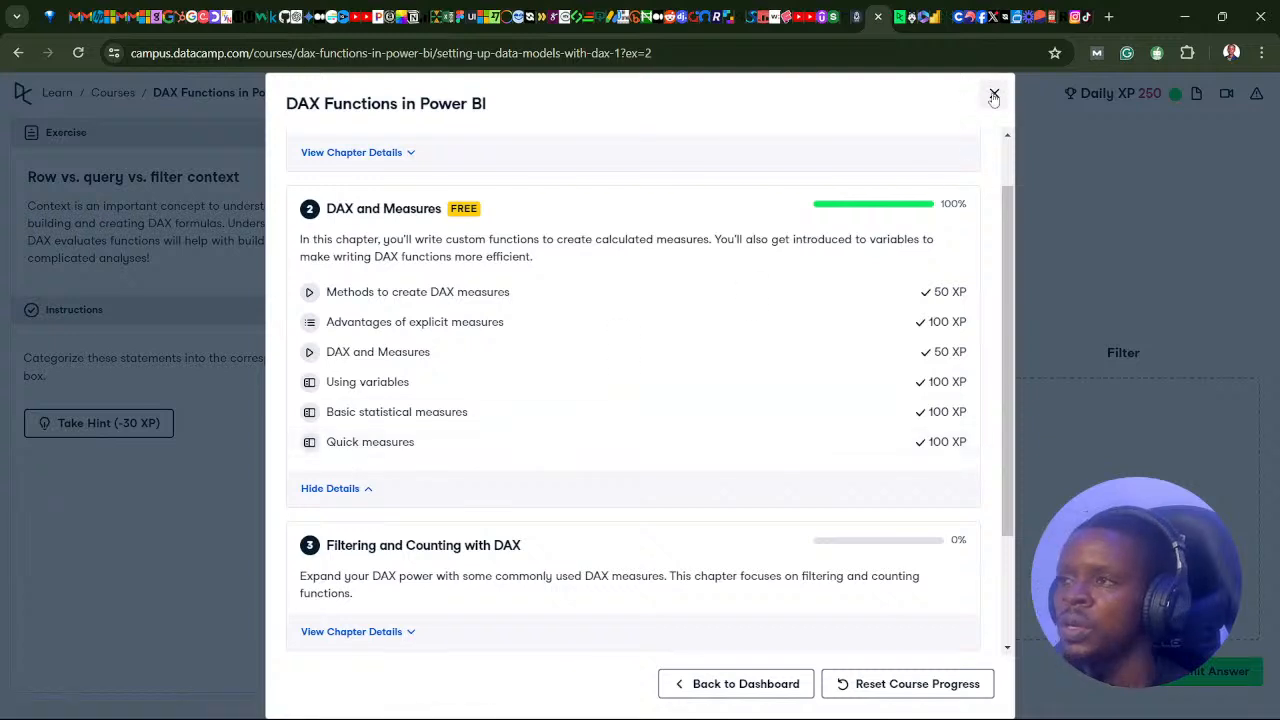
{"action": "scroll", "coordinate": [565, 273], "scroll_direction": "down", "scroll_amount": 3}
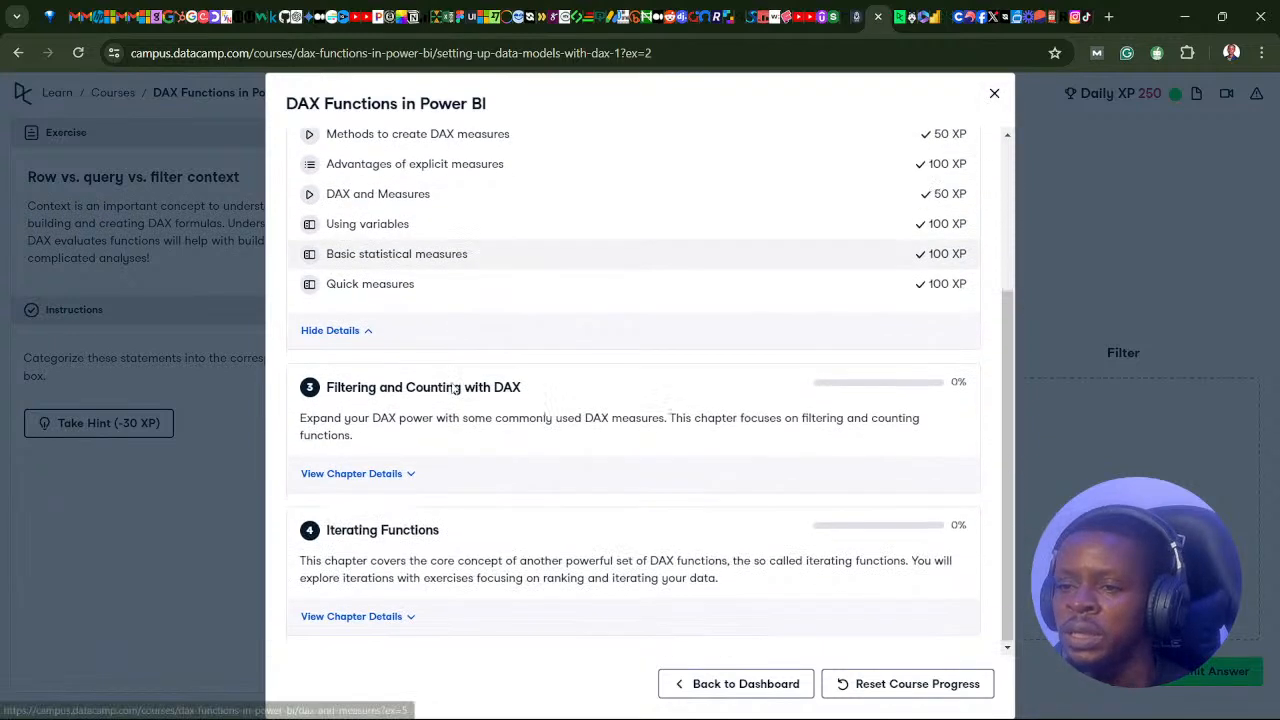
{"action": "left_click", "coordinate": [414, 473]}
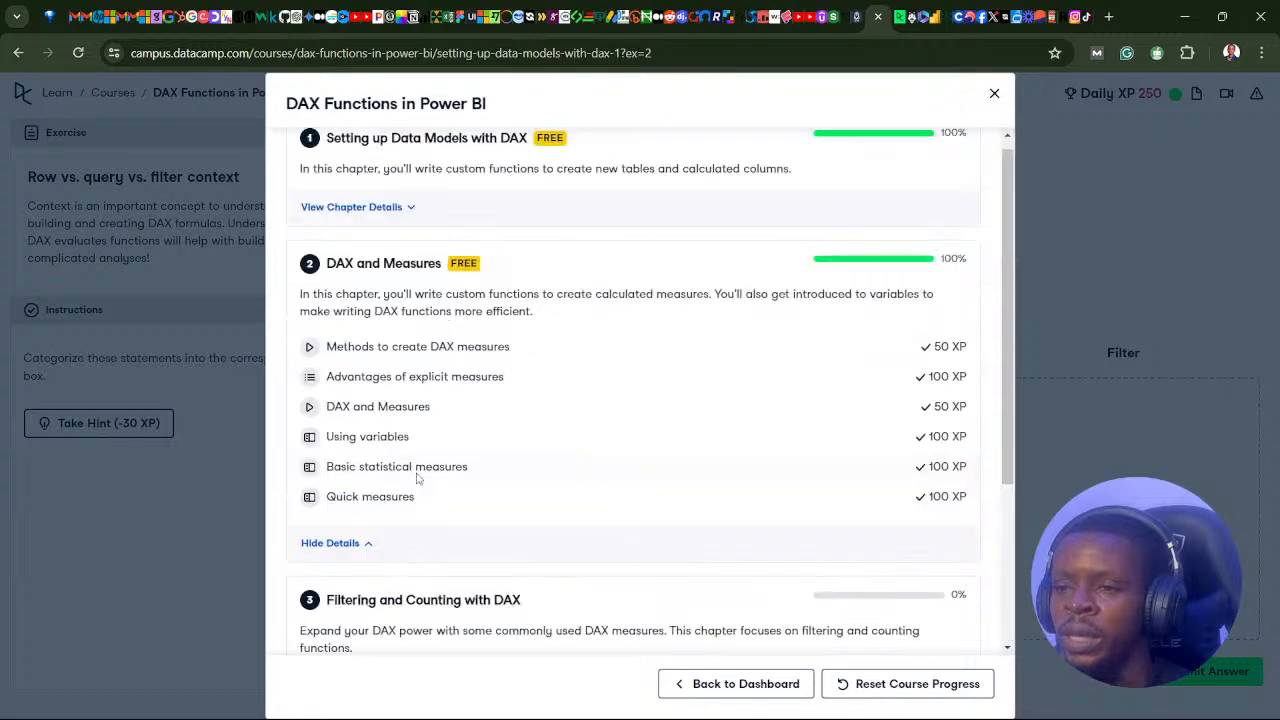
{"action": "scroll", "coordinate": [484, 385], "scroll_direction": "up", "scroll_amount": 10}
{"action": "left_click", "coordinate": [994, 93]}
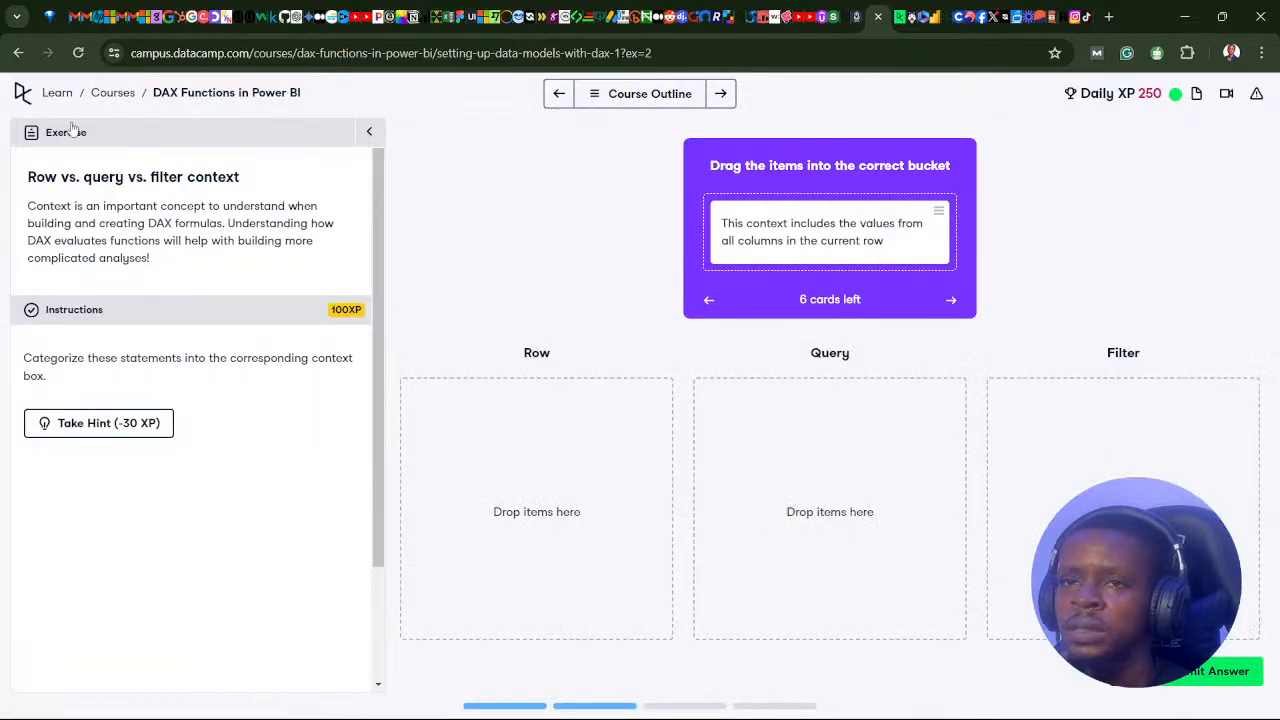
{"action": "left_click", "coordinate": [58, 93]}
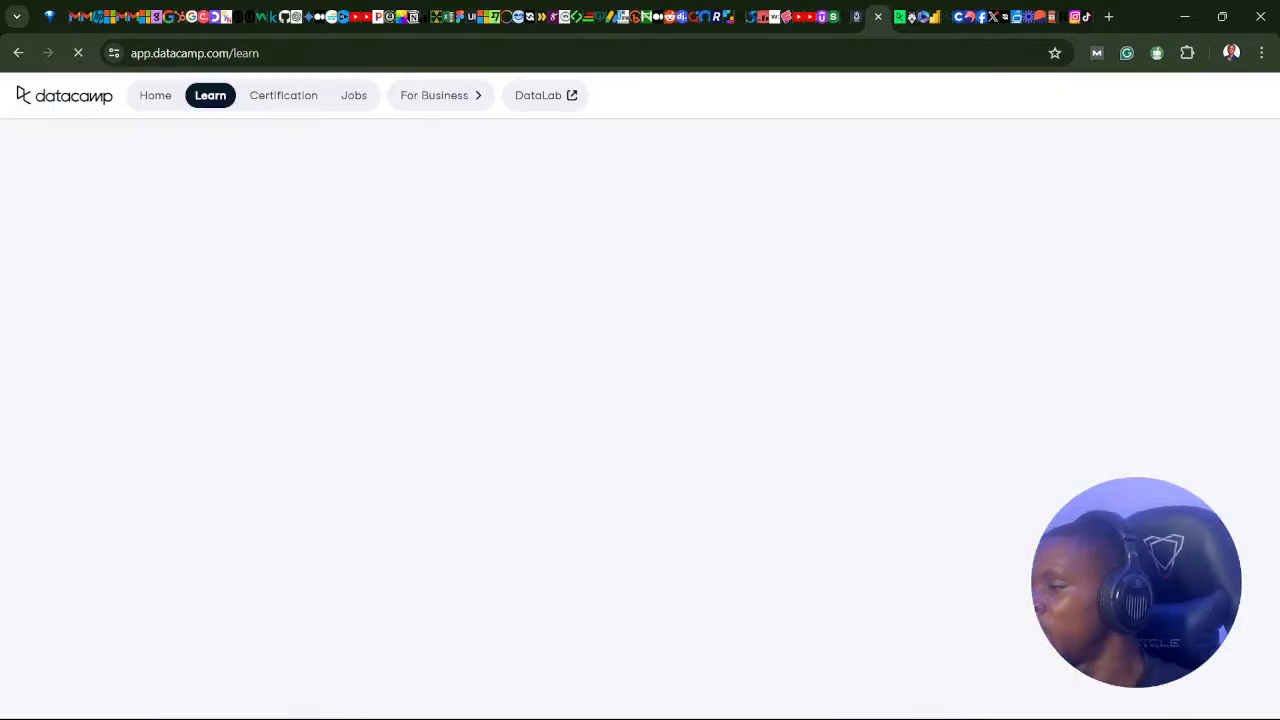